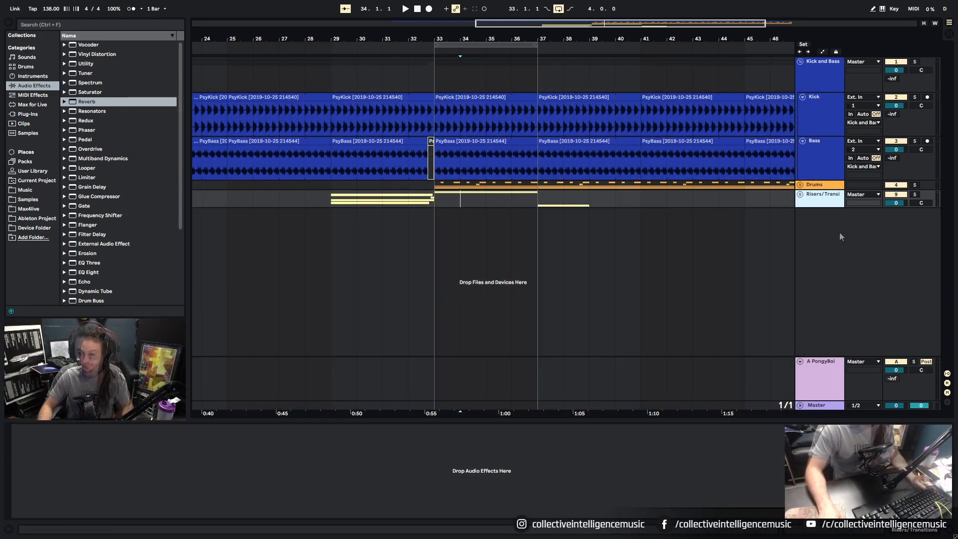
# Insert a new MIDI track below Risers/Transitions and load the 909 Core Kit onto it.
pyautogui.rightClick(838, 233)
pyautogui.click(853, 245)
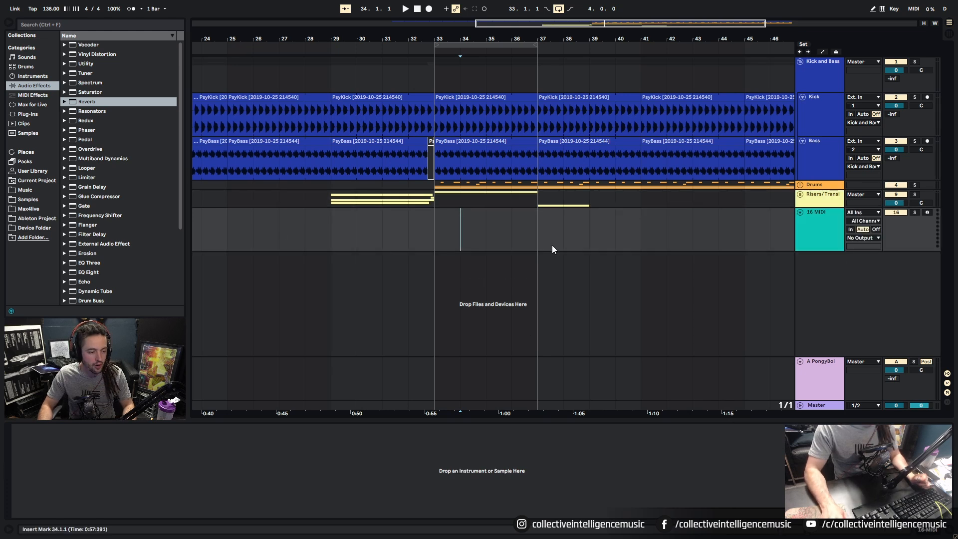
pyautogui.click(23, 68)
pyautogui.click(82, 131)
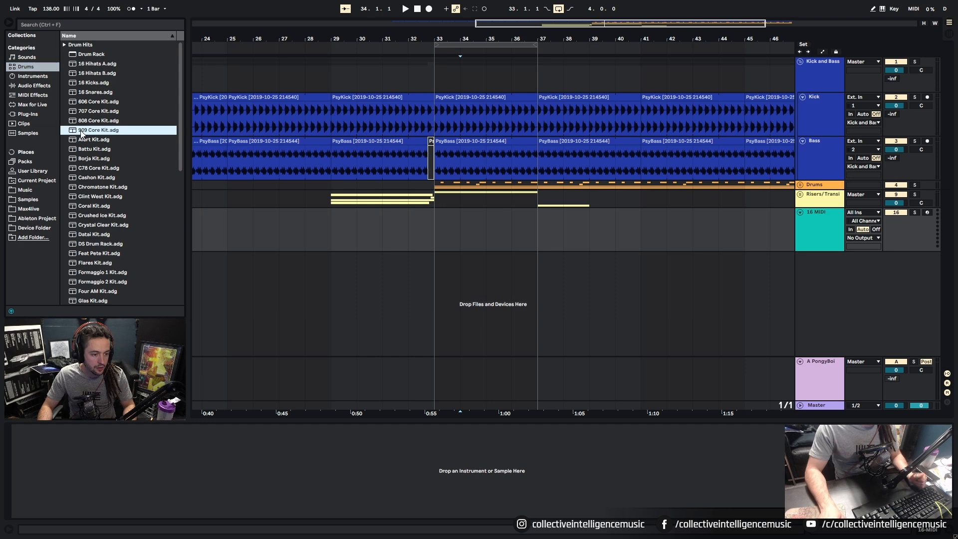
pyautogui.moveTo(80, 131); pyautogui.dragTo(444, 239)
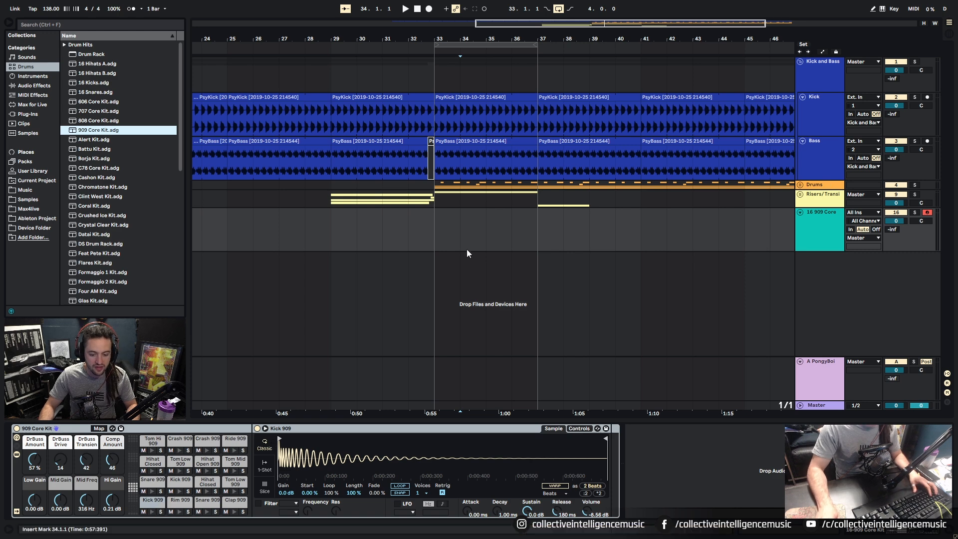
# Create an empty four-bar MIDI clip from bar 33 to bar 37 on the 909 Core track.
pyautogui.moveTo(437, 236); pyautogui.dragTo(499, 239)
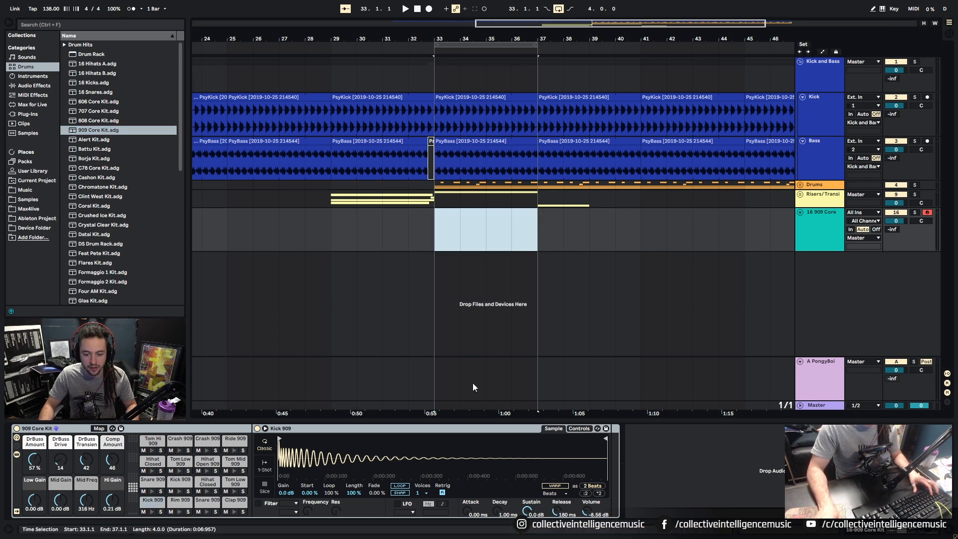
pyautogui.hotkey('ctrl', 'shift', 'm')
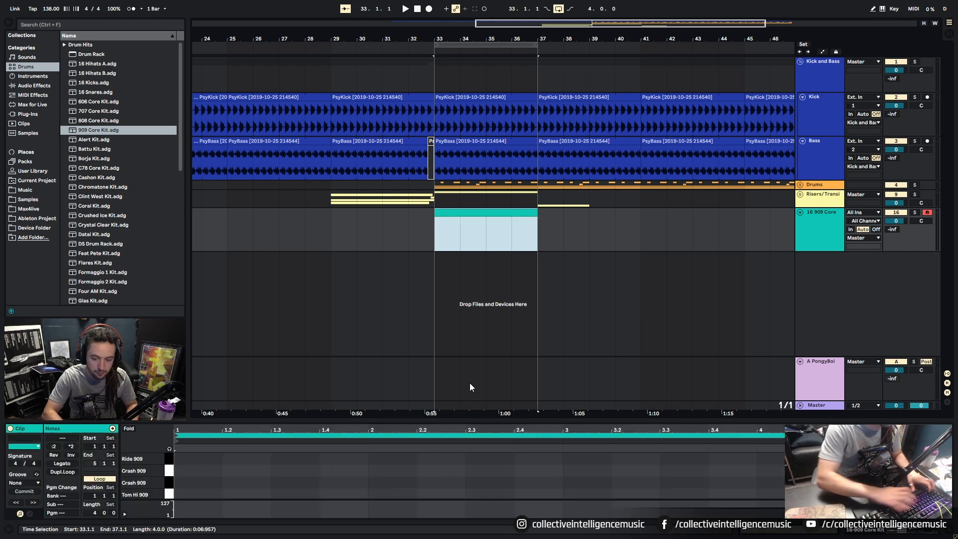
# Add notes at the very start of the clip for Ride 909 and both Crash 909 sounds.
pyautogui.click(181, 474)
pyautogui.doubleClick(178, 459)
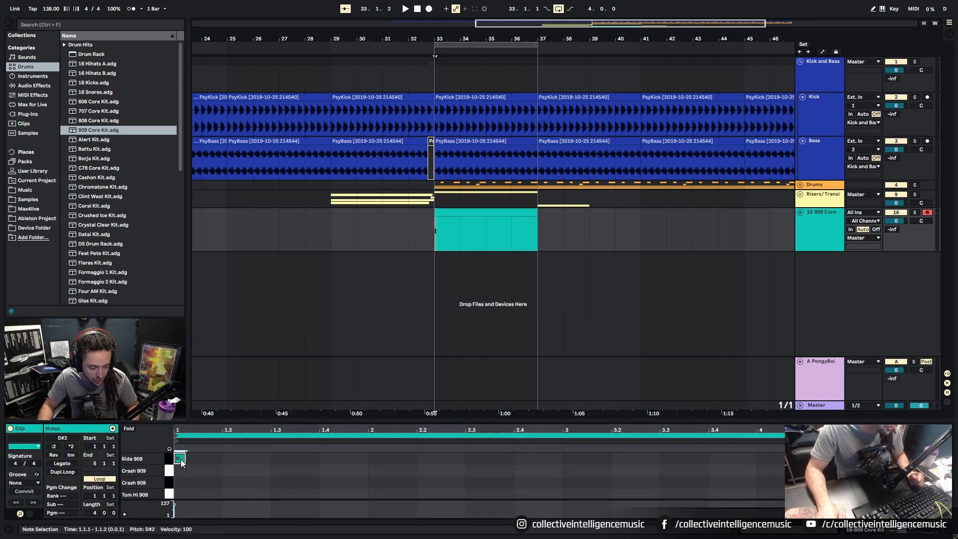
pyautogui.doubleClick(178, 470)
pyautogui.doubleClick(178, 482)
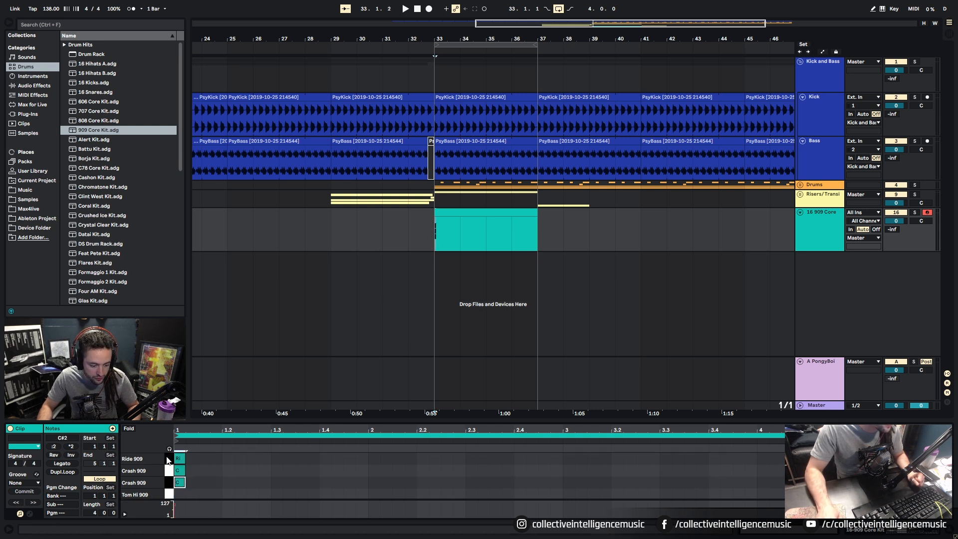
pyautogui.scroll(-1, 160, 453)
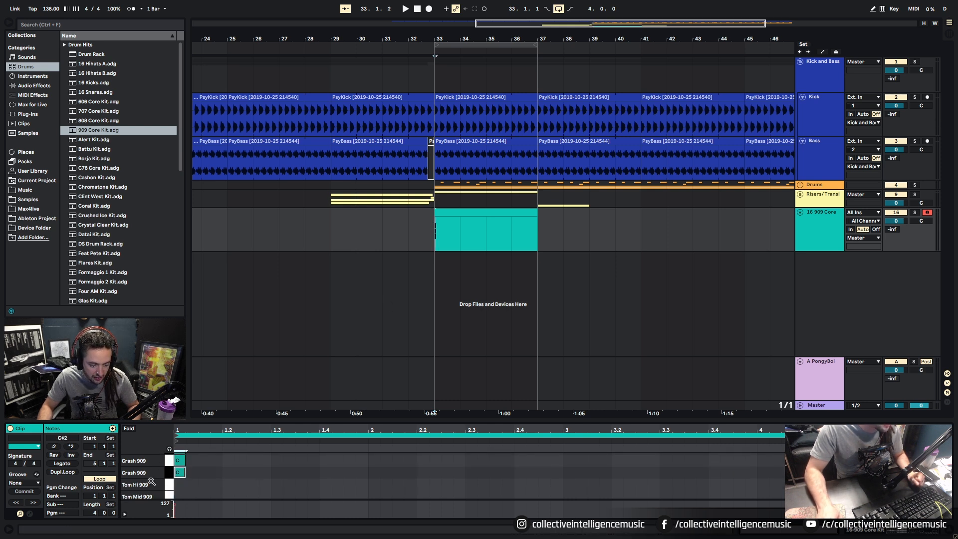
pyautogui.click(168, 459)
pyautogui.scroll(1, 169, 469)
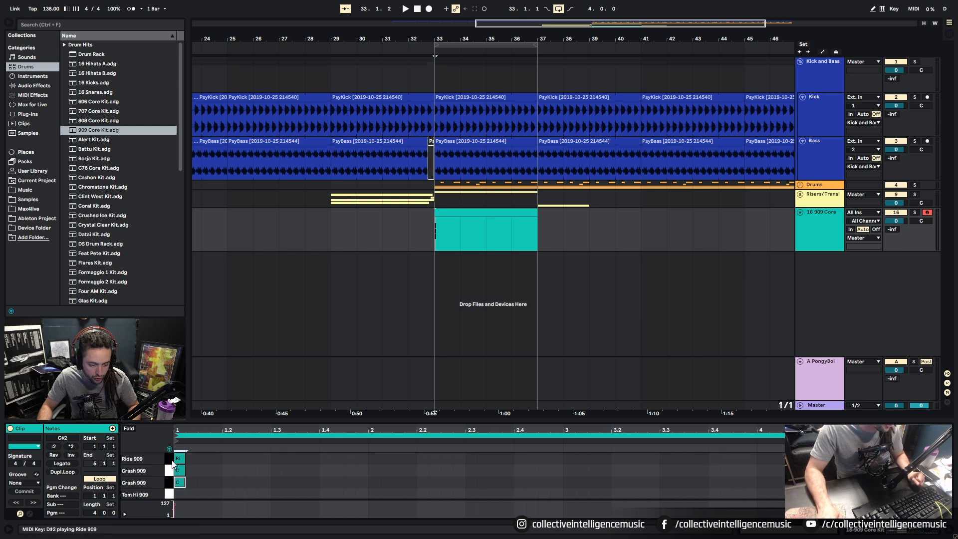
# Add notes at the clip's start for Tom Hi 909, Tom Mid 909 and Hihat Open 909.
pyautogui.scroll(-1, 177, 491)
pyautogui.click(177, 492)
pyautogui.scroll(-1, 183, 487)
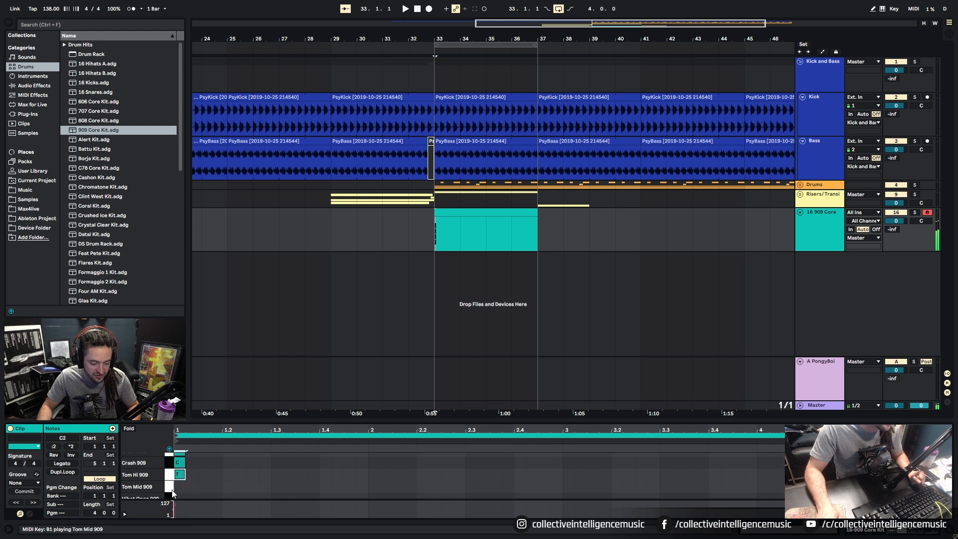
pyautogui.click(169, 492)
pyautogui.scroll(-2, 177, 492)
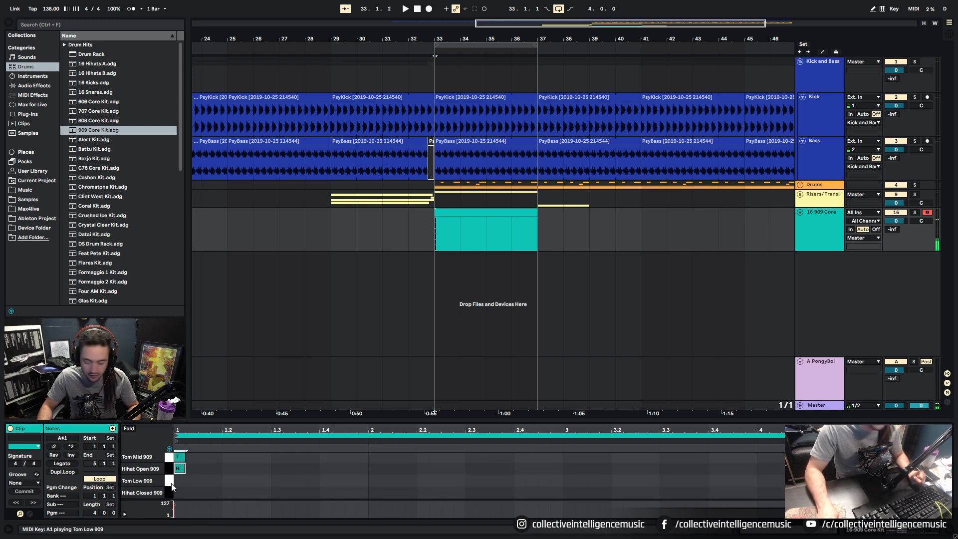
# Audition the low toms and add notes at the clip's start for both Hihat Closed 909 sounds.
pyautogui.scroll(-1, 171, 487)
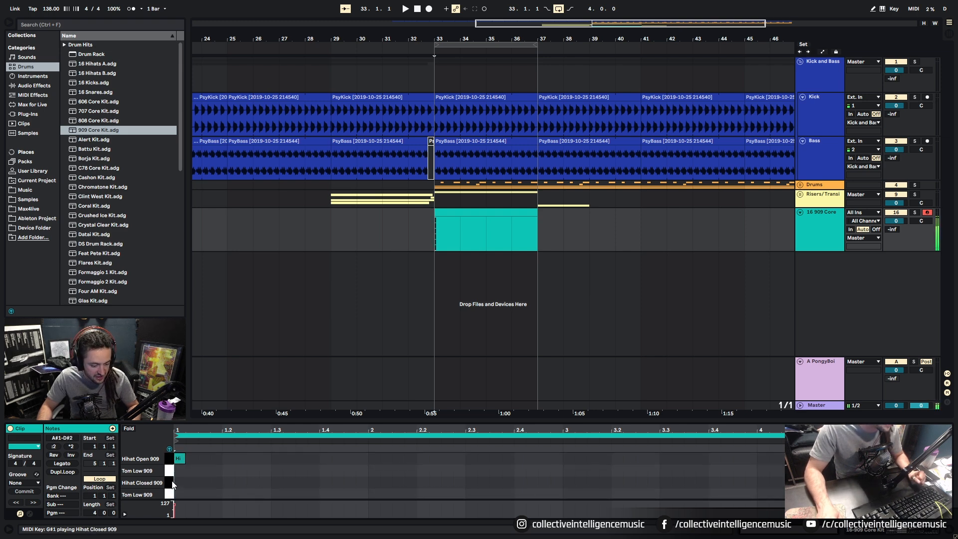
pyautogui.scroll(-1, 177, 485)
pyautogui.scroll(-1, 178, 487)
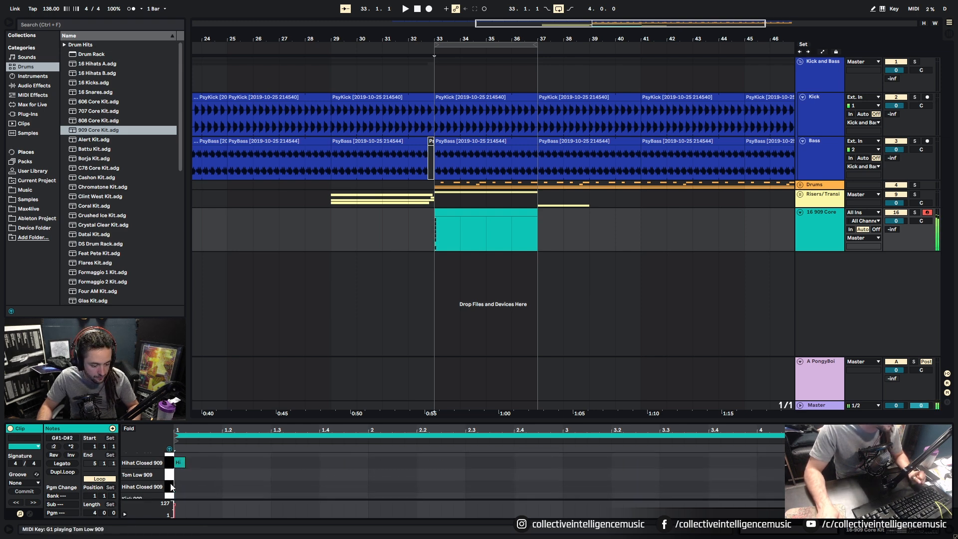
pyautogui.click(180, 488)
pyautogui.scroll(-1, 177, 488)
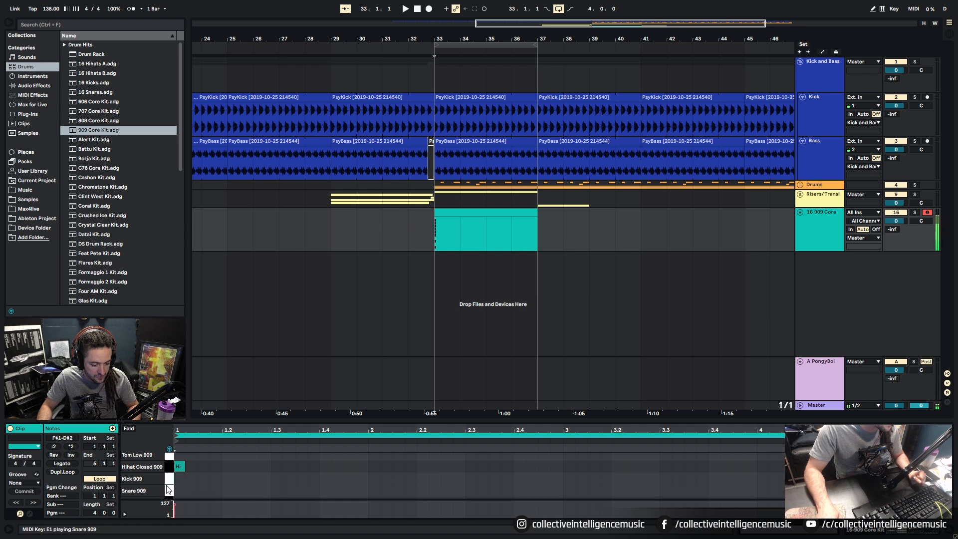
# Add notes at the clip's start for both Snare 909 sounds, Clap 909 and Rim 909.
pyautogui.doubleClick(180, 492)
pyautogui.scroll(-1, 178, 491)
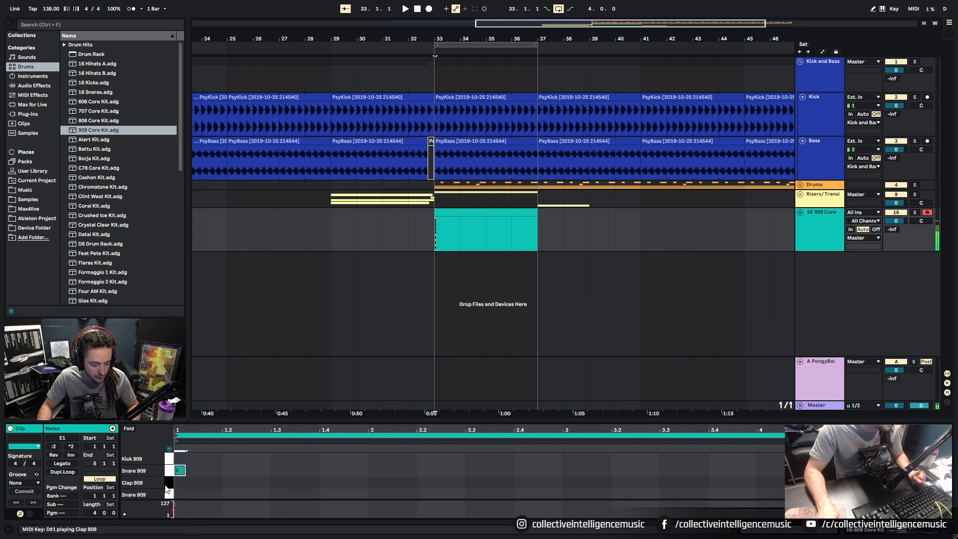
pyautogui.click(179, 485)
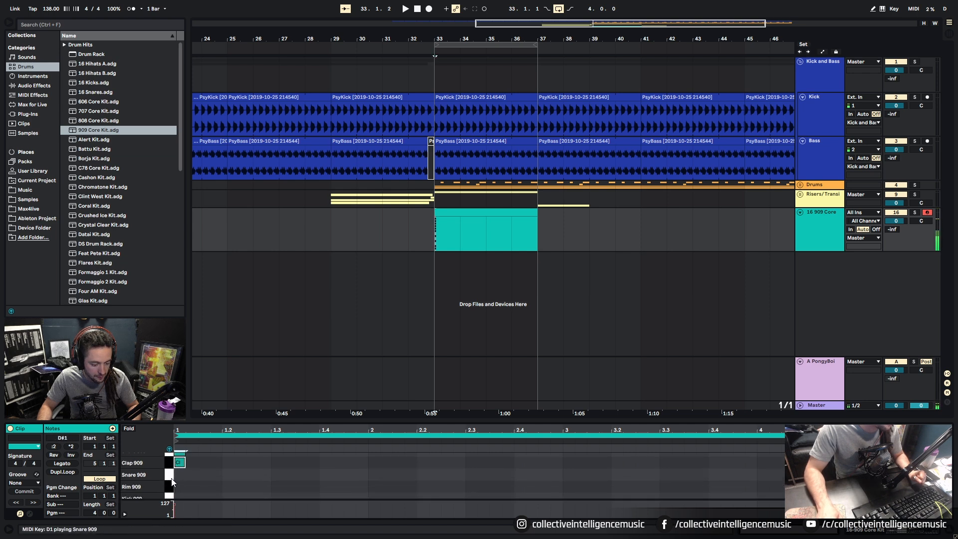
pyautogui.click(170, 480)
pyautogui.doubleClick(179, 480)
# Select all the notes and apply Legato to stretch them across the whole clip.
pyautogui.click(264, 487)
pyautogui.scroll(2, 264, 487)
pyautogui.scroll(-3, 264, 487)
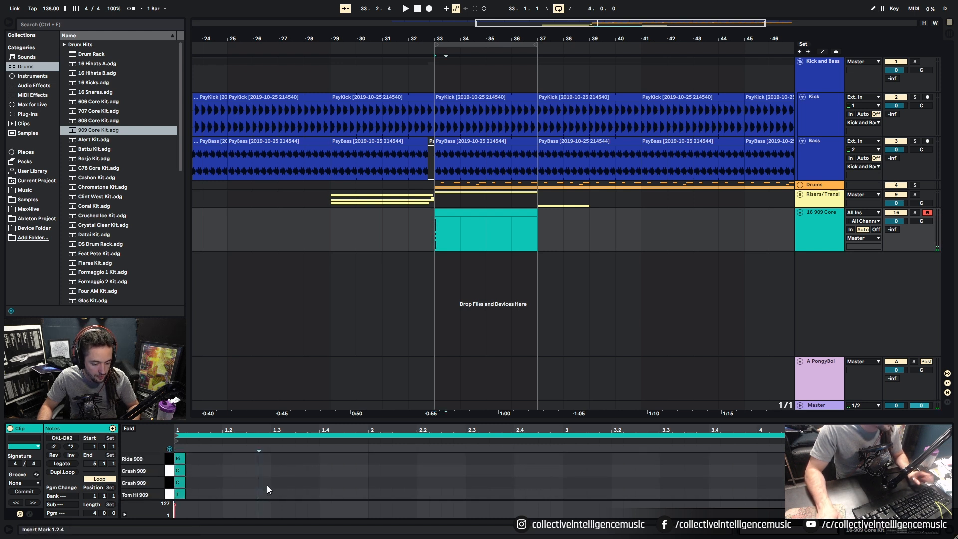
pyautogui.hotkey('ctrl', 'a')
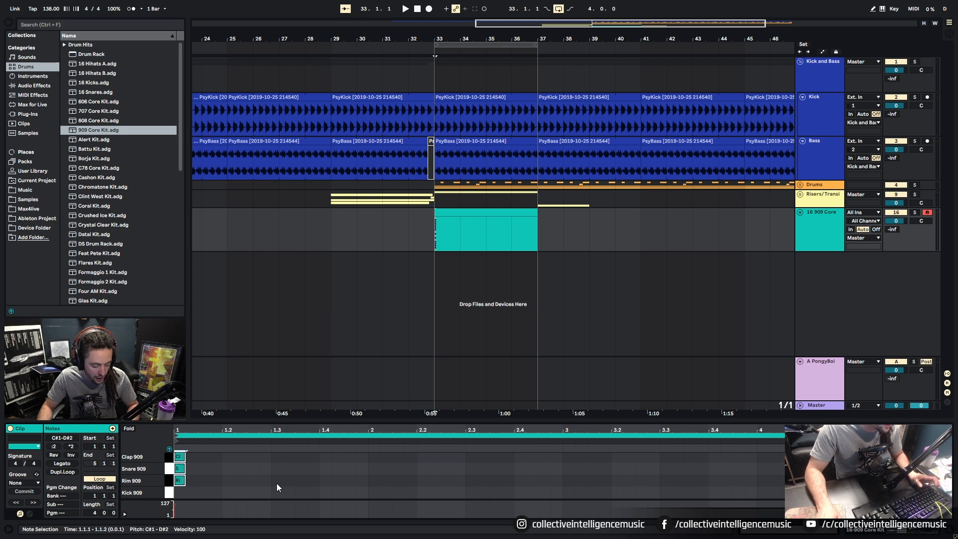
pyautogui.scroll(4, 278, 487)
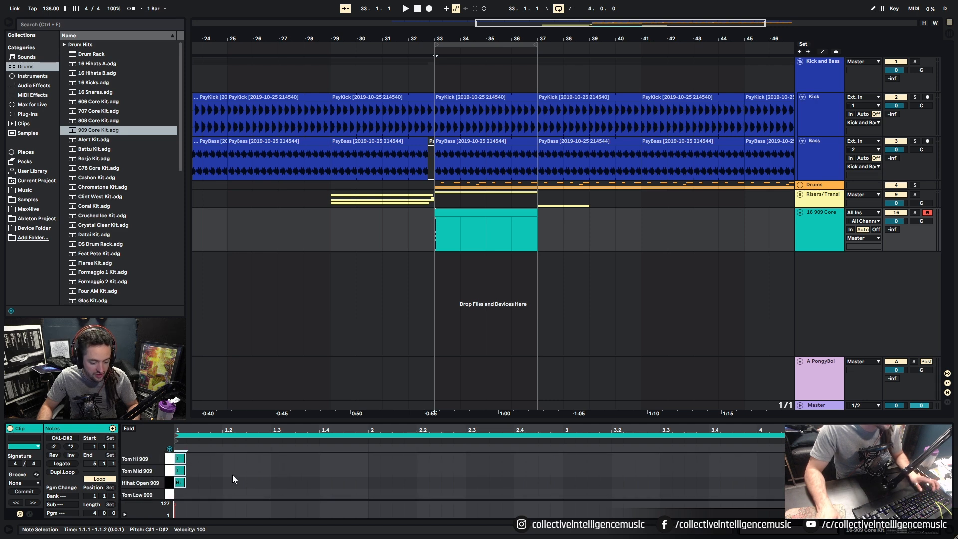
pyautogui.click(62, 463)
# Add an Arpeggiator to the 909 Core track and set its rate to 1/16.
pyautogui.click(863, 530)
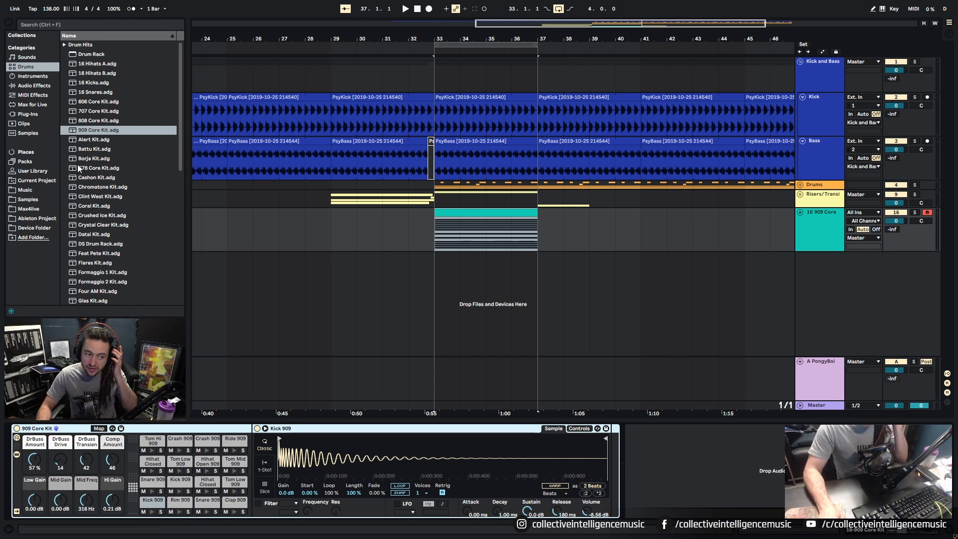
pyautogui.click(36, 96)
pyautogui.click(94, 45)
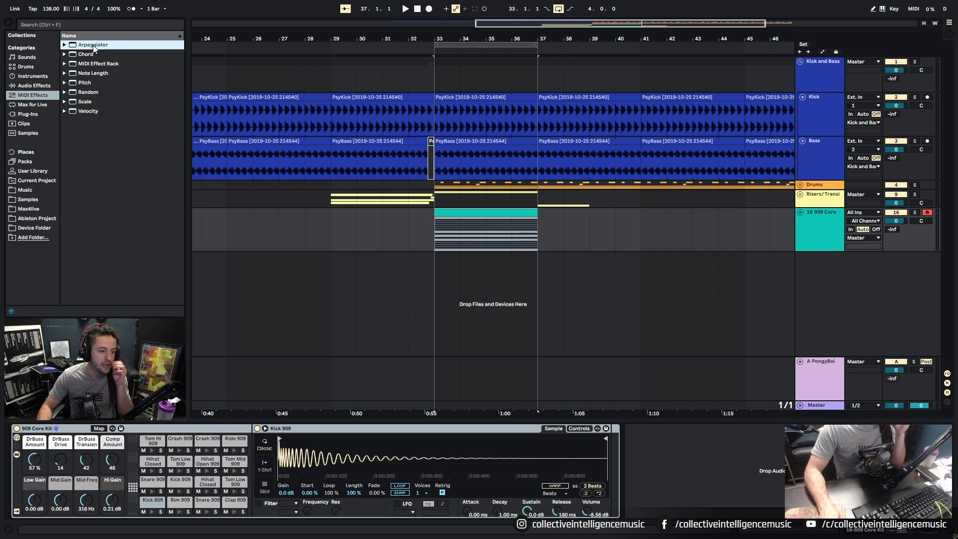
pyautogui.moveTo(451, 246); pyautogui.dragTo(450, 246)
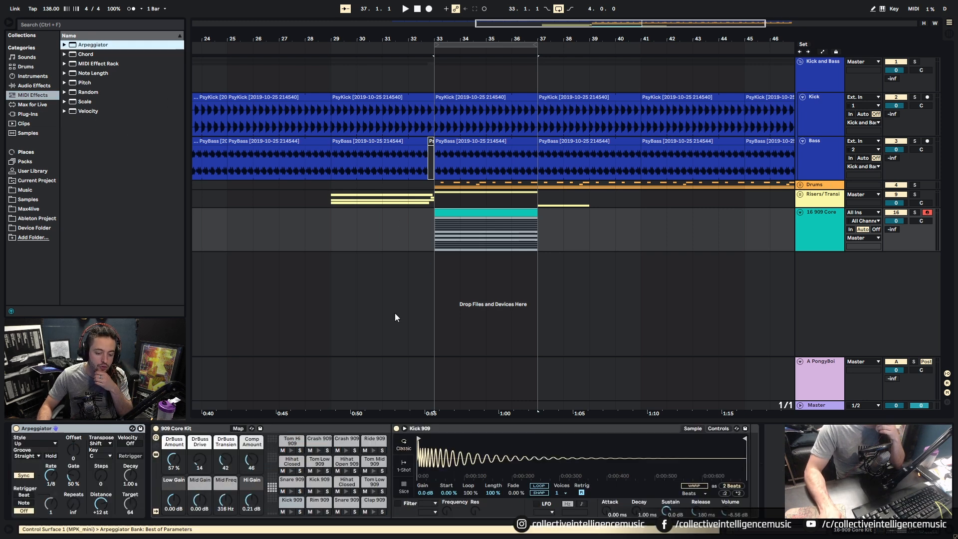
pyautogui.moveTo(51, 476); pyautogui.dragTo(51, 494)
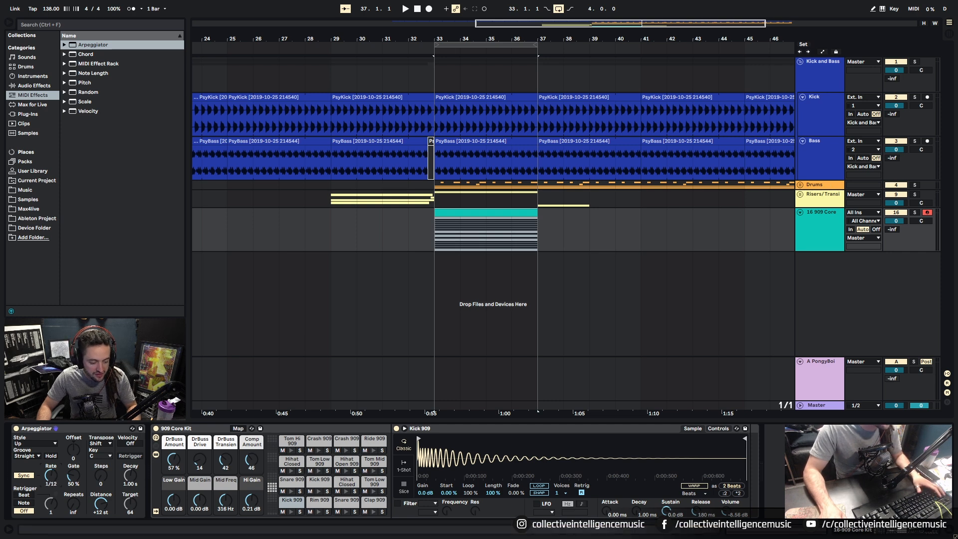
# Play the 909 Core clip from its start and solo its track.
pyautogui.click(468, 216)
pyautogui.press('space')
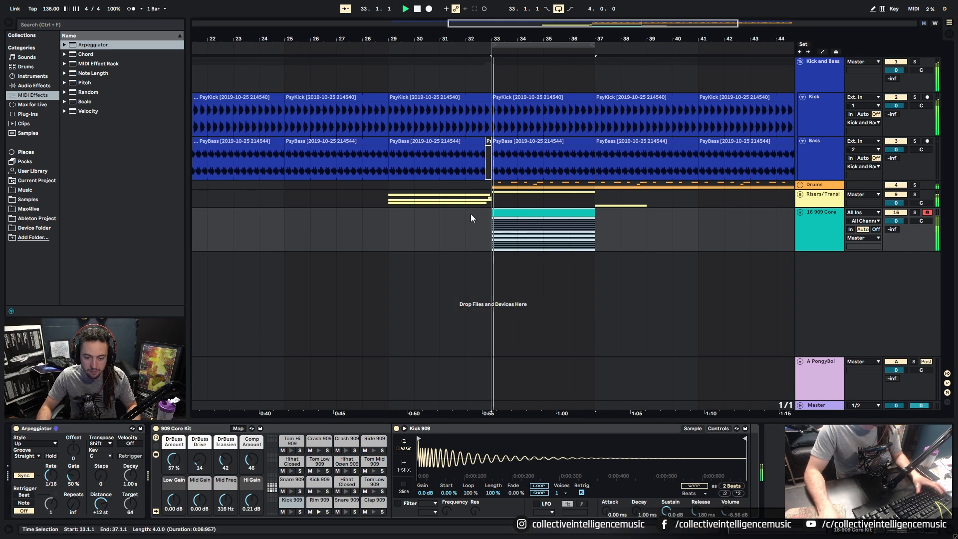
pyautogui.click(914, 213)
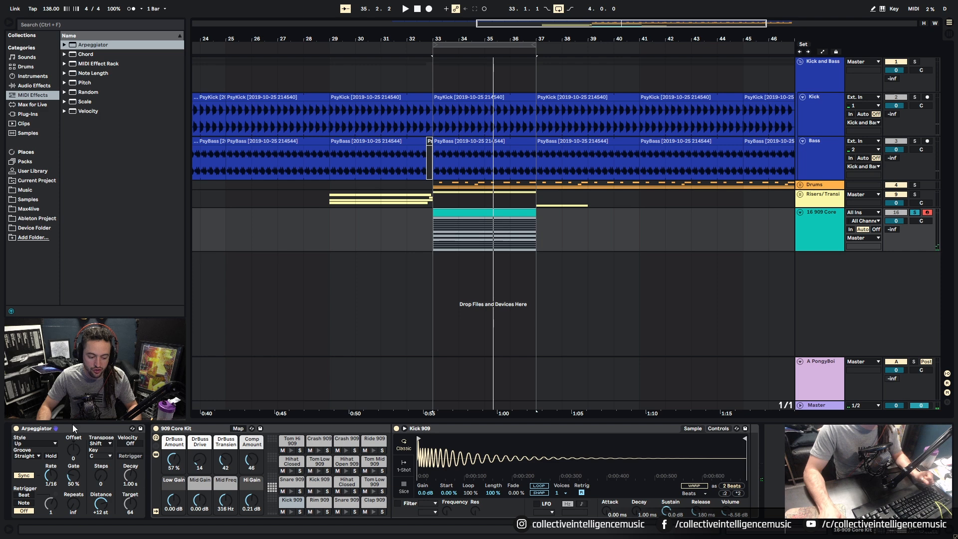
# Set the Arpeggiator's style to Random and play back the pattern.
pyautogui.click(29, 443)
pyautogui.click(35, 423)
pyautogui.press('space')
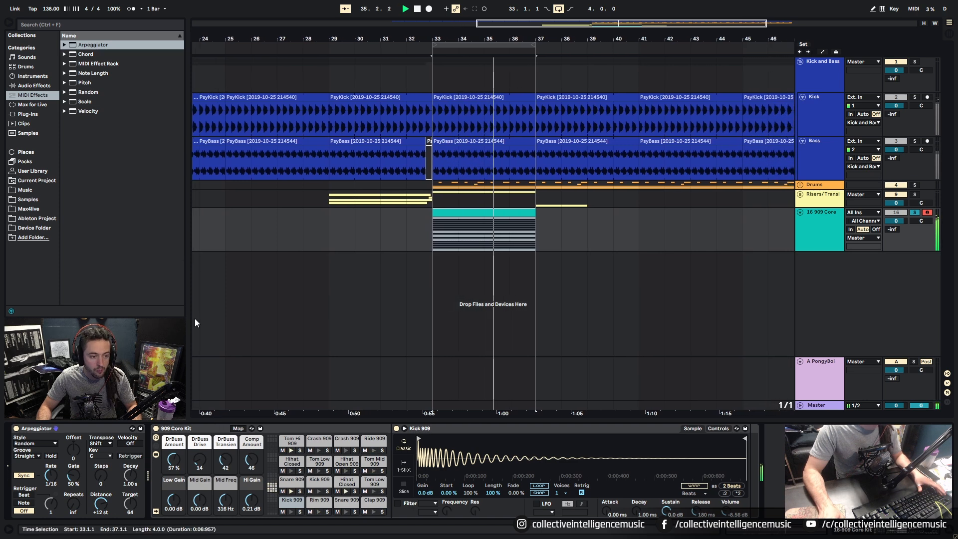
# Add an EQ Eight after the 909 Core Kit.
pyautogui.click(43, 85)
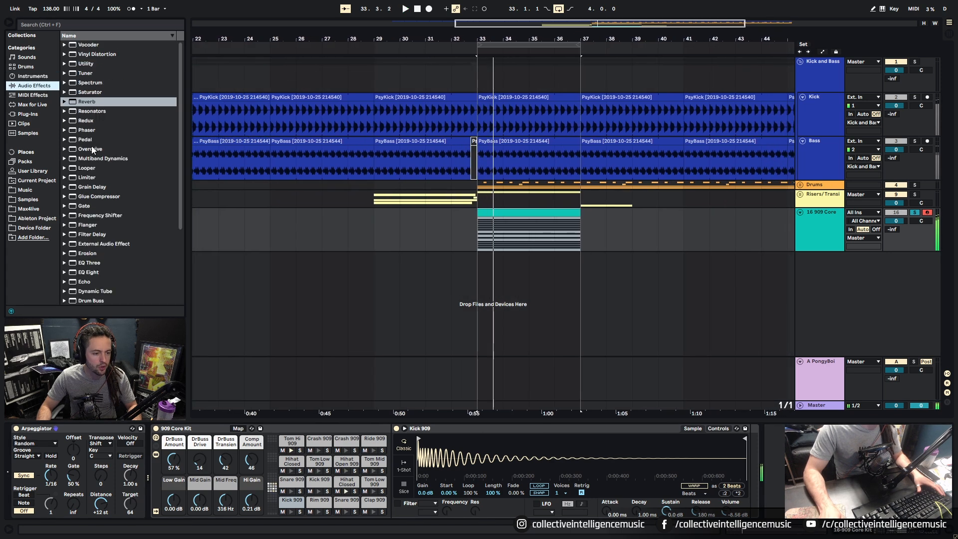
pyautogui.scroll(-5, 100, 200)
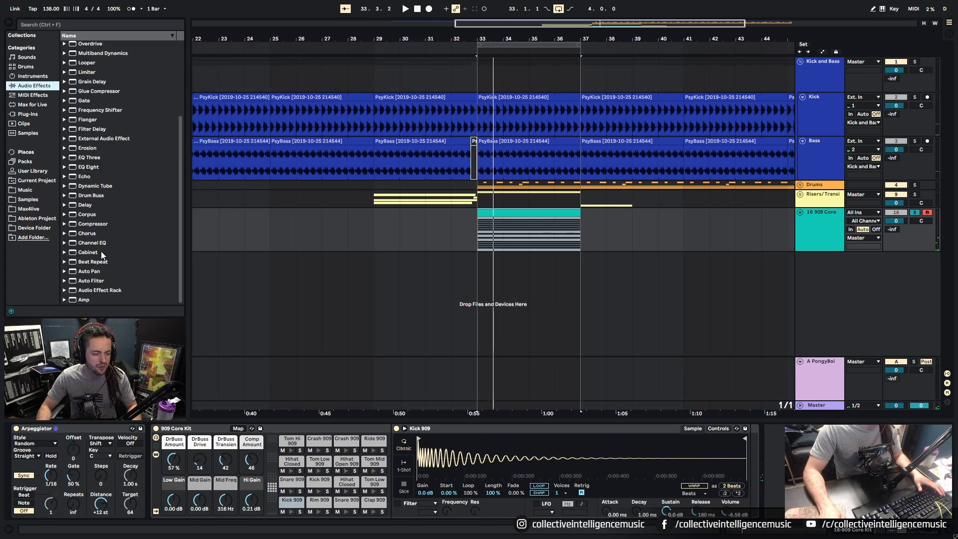
pyautogui.scroll(3, 105, 237)
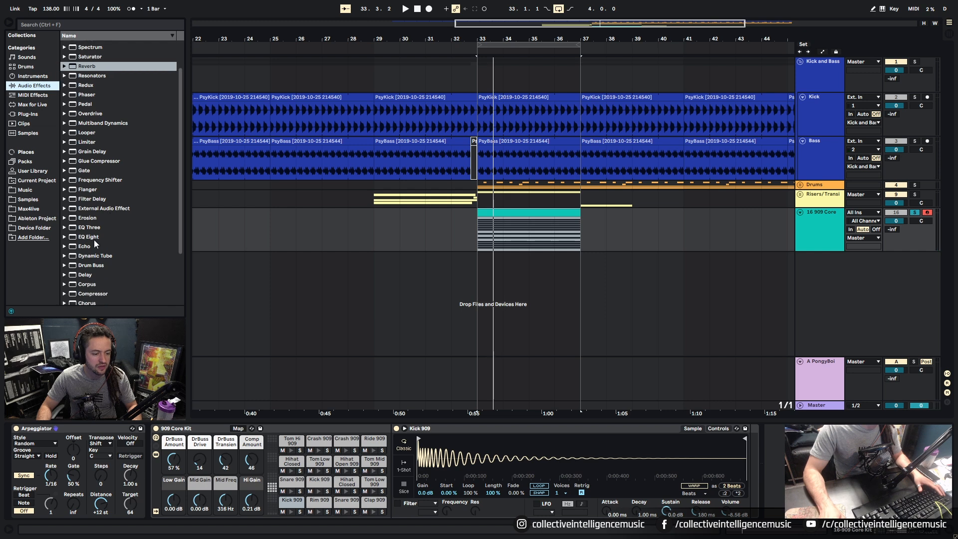
pyautogui.doubleClick(89, 237)
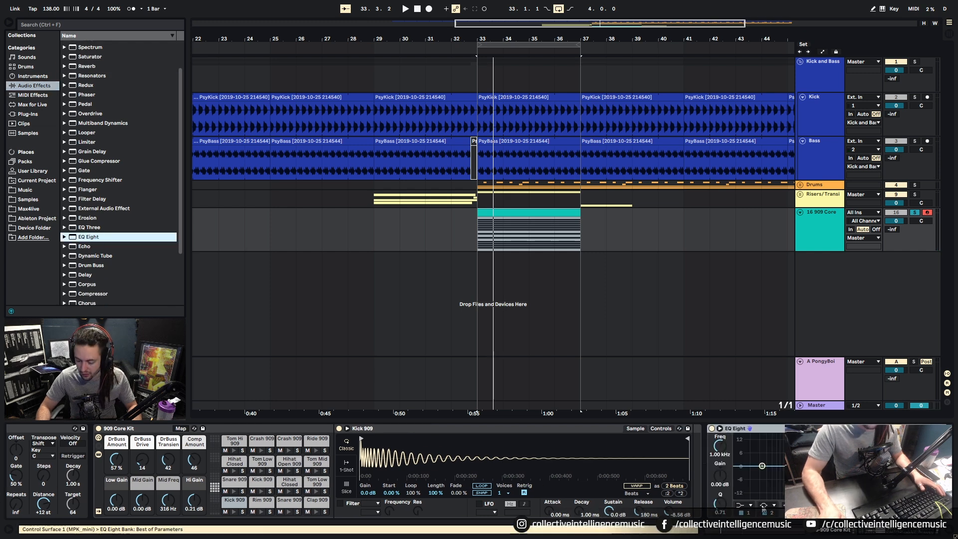
# Change EQ Eight's second band to a low-cut filter at about 240 Hz.
pyautogui.click(769, 505)
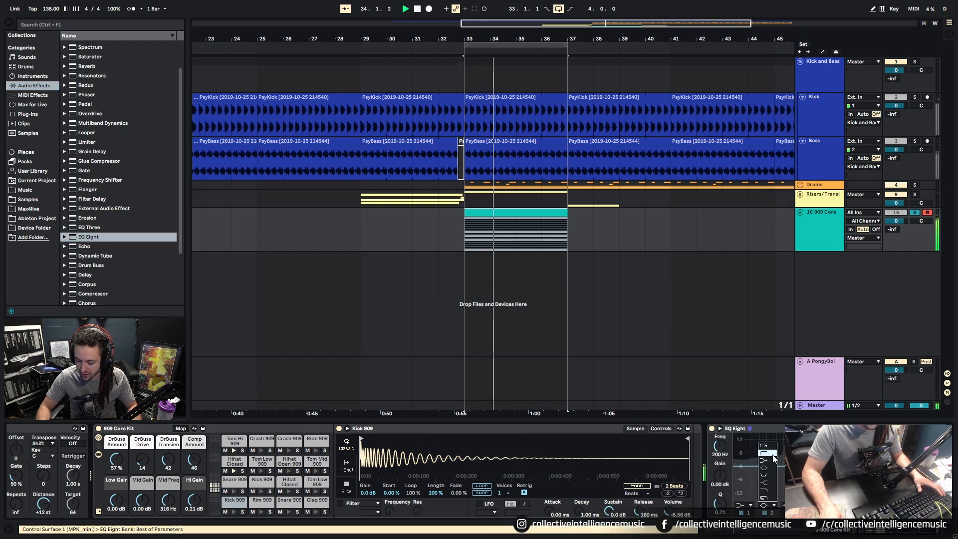
pyautogui.click(767, 447)
pyautogui.moveTo(807, 466); pyautogui.dragTo(813, 464)
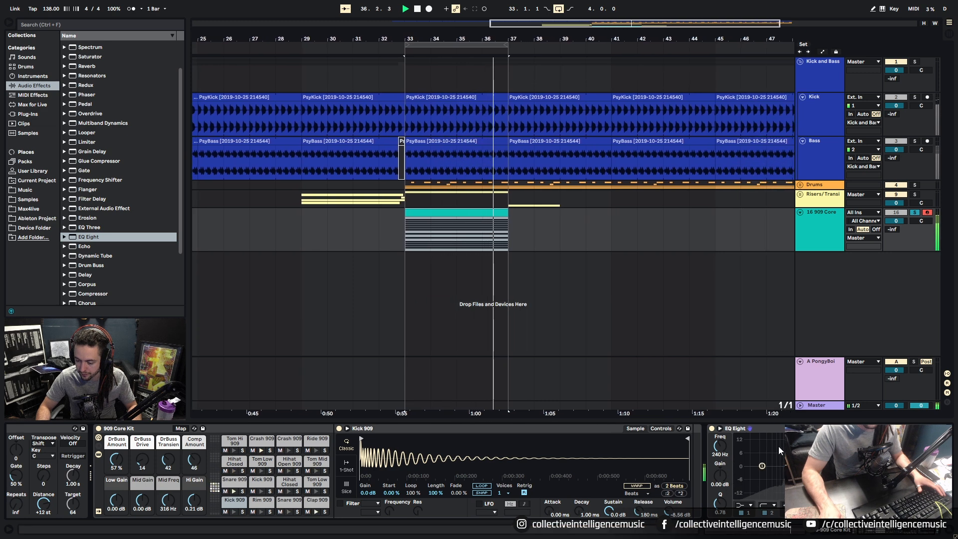
# Raise the frequency of EQ Eight's third band to 10.0 kHz and play back the loop.
pyautogui.click(816, 505)
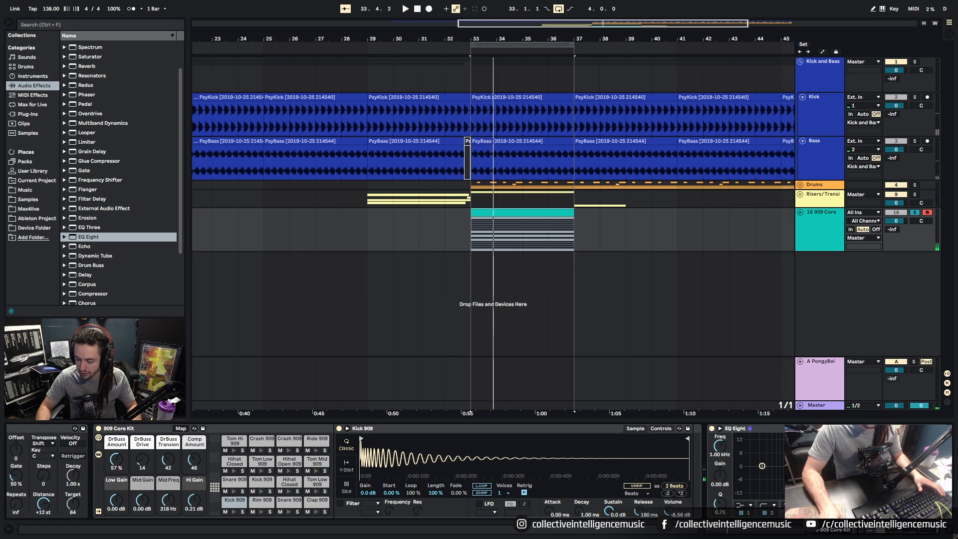
pyautogui.scroll(10, 718, 455)
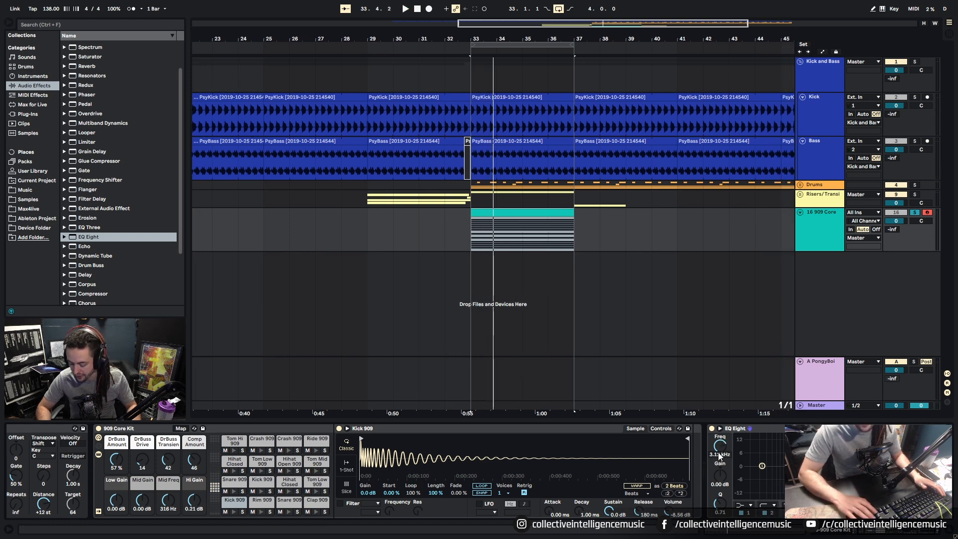
pyautogui.press('space')
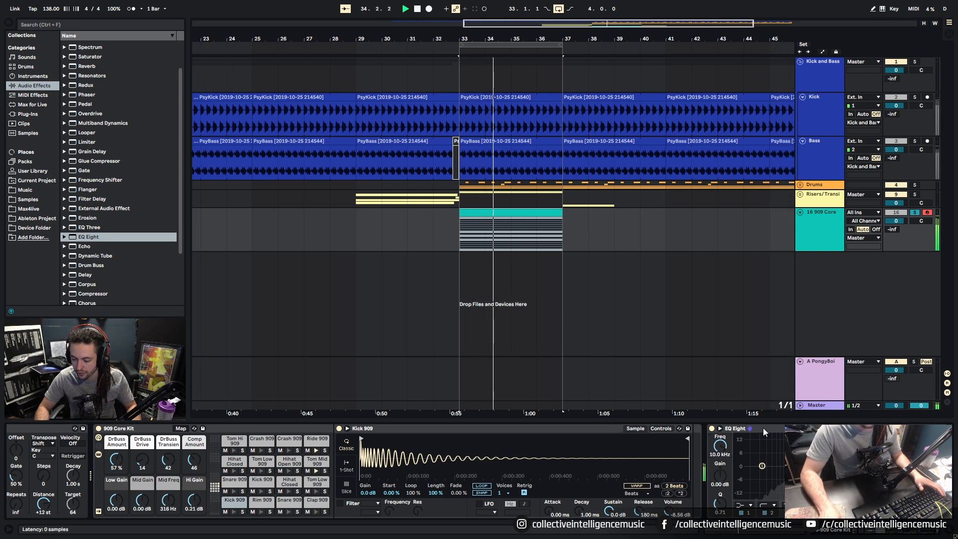
# Collapse the 909 Core Kit device, stop playback and add a Delay after EQ Eight.
pyautogui.doubleClick(140, 429)
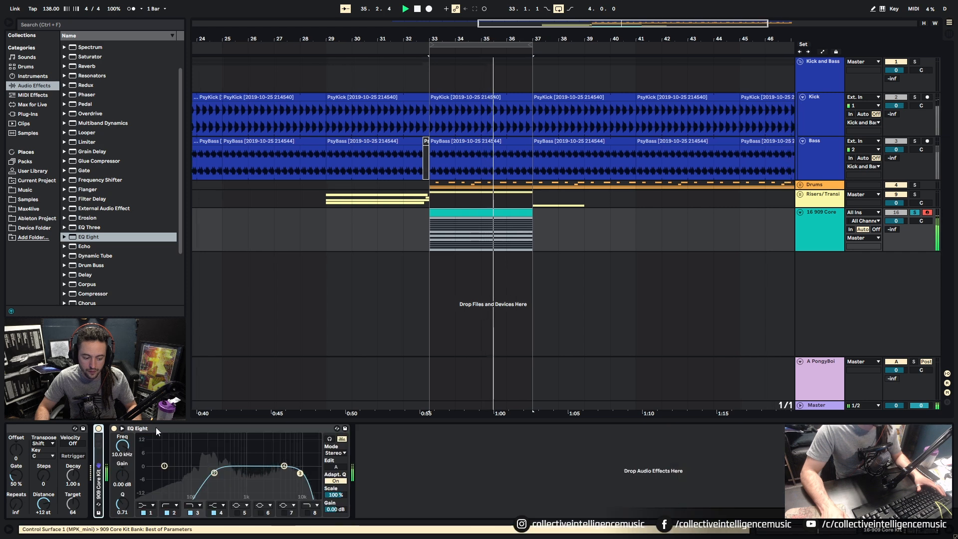
pyautogui.press('space')
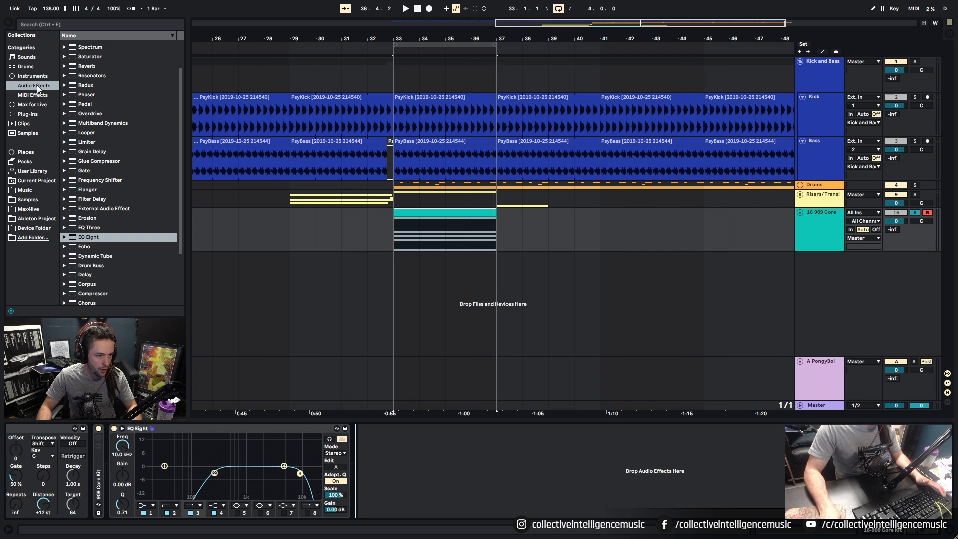
pyautogui.scroll(3, 129, 208)
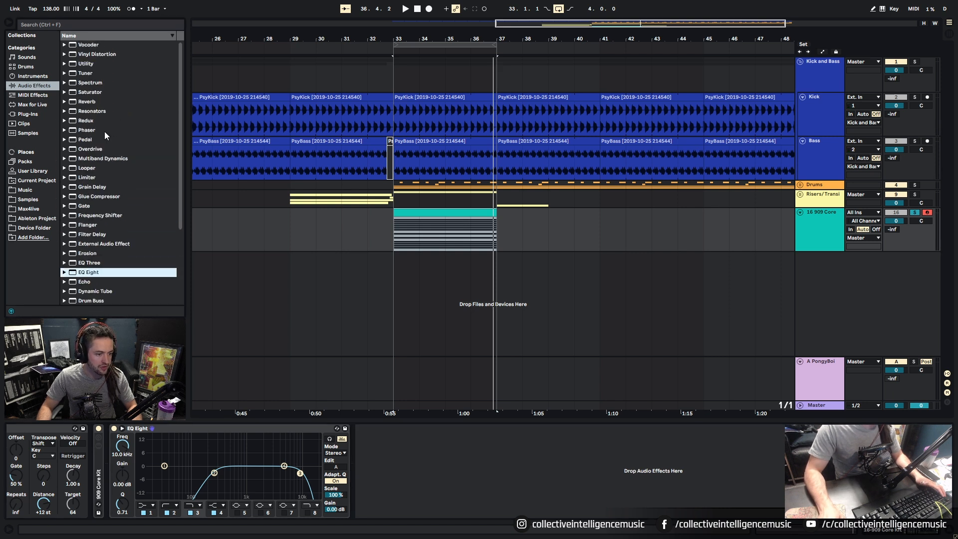
pyautogui.scroll(-8, 108, 120)
pyautogui.moveTo(98, 205); pyautogui.dragTo(378, 466)
# Set the Delay to an unsynced time of 27.0 ms with 60% feedback and play back the loop.
pyautogui.click(378, 445)
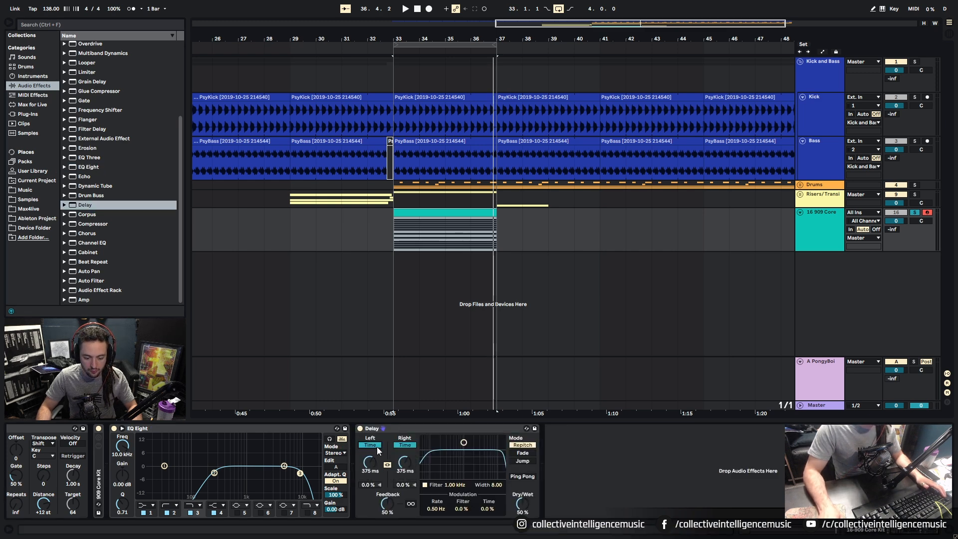
pyautogui.moveTo(371, 468); pyautogui.dragTo(390, 505)
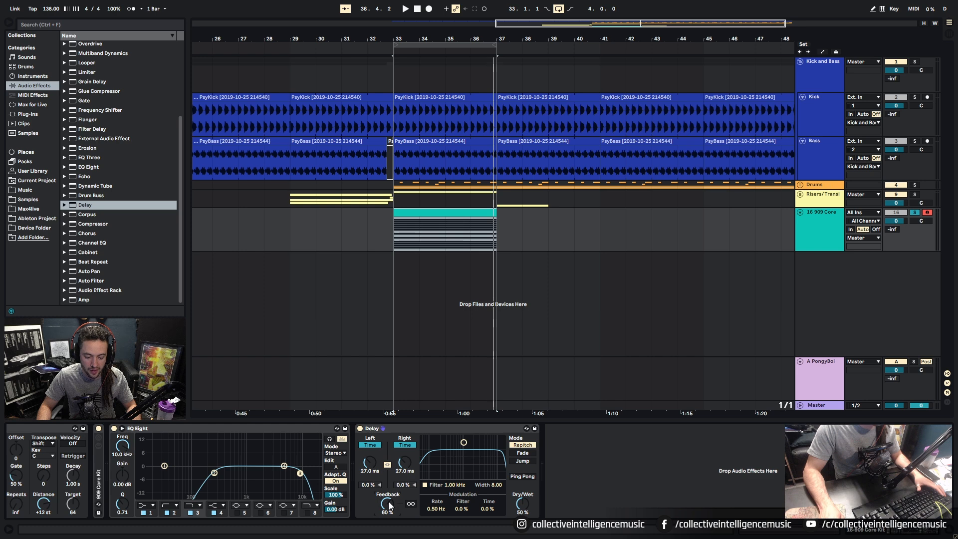
pyautogui.press('space')
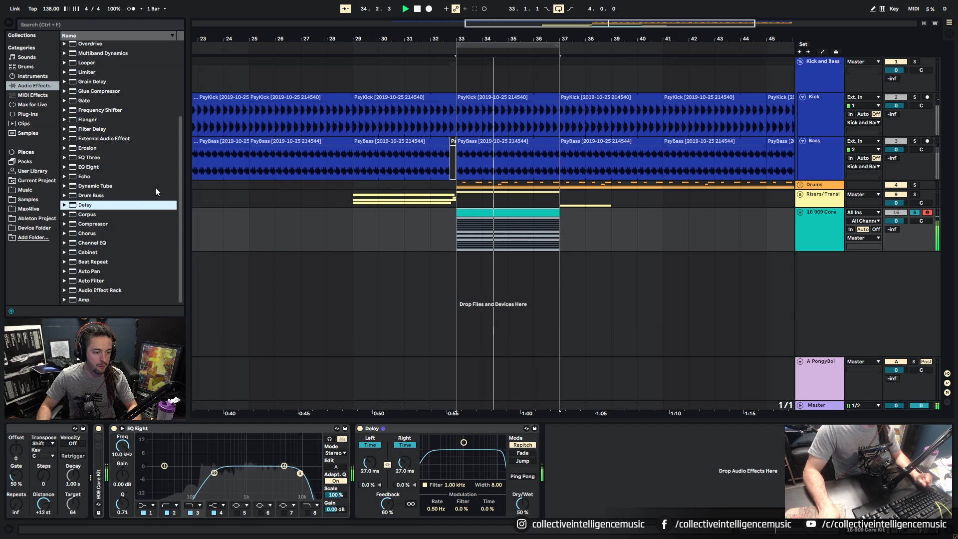
# Add an Auto Filter after the Delay, make it a band-pass filter and lower its frequency to 1.22 kHz.
pyautogui.moveTo(90, 280); pyautogui.dragTo(532, 453)
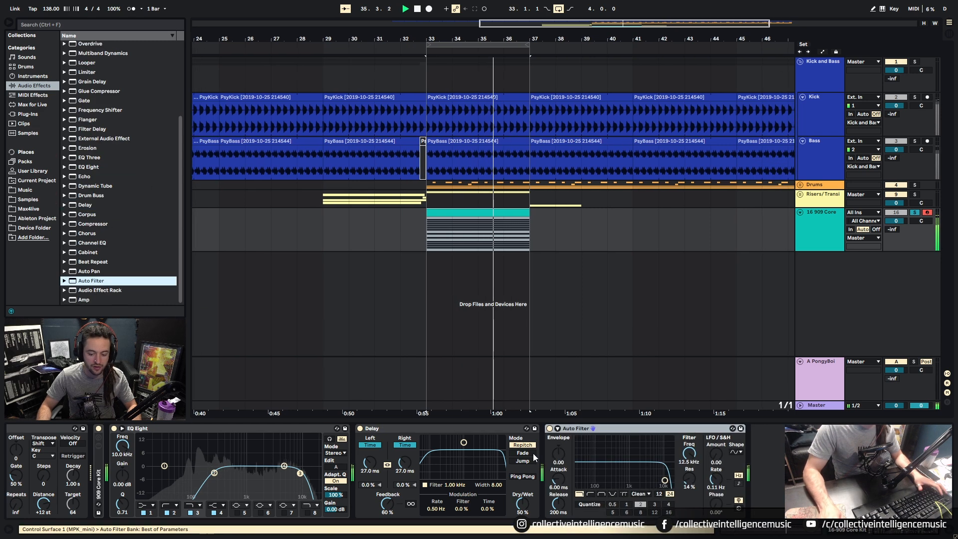
pyautogui.click(601, 494)
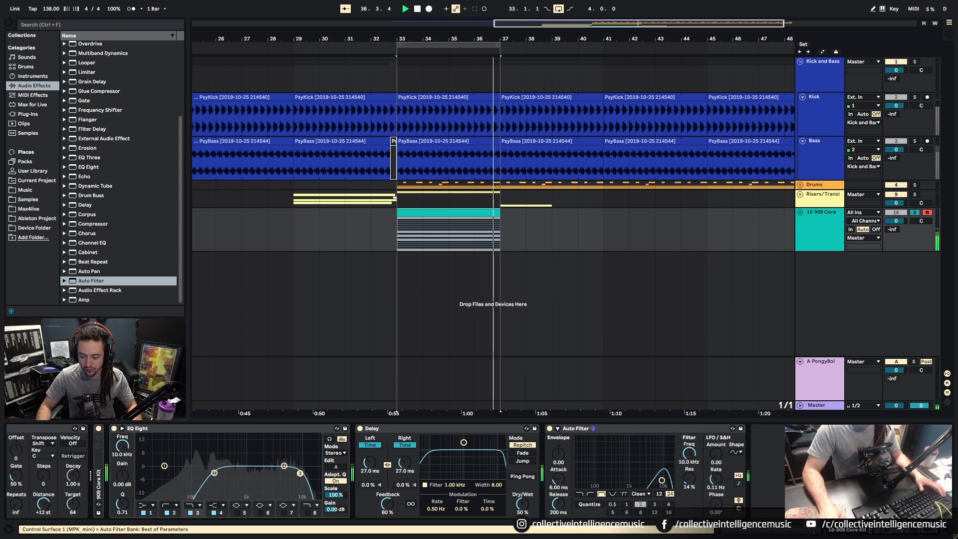
pyautogui.moveTo(689, 453); pyautogui.dragTo(688, 506)
pyautogui.moveTo(608, 479); pyautogui.dragTo(632, 479)
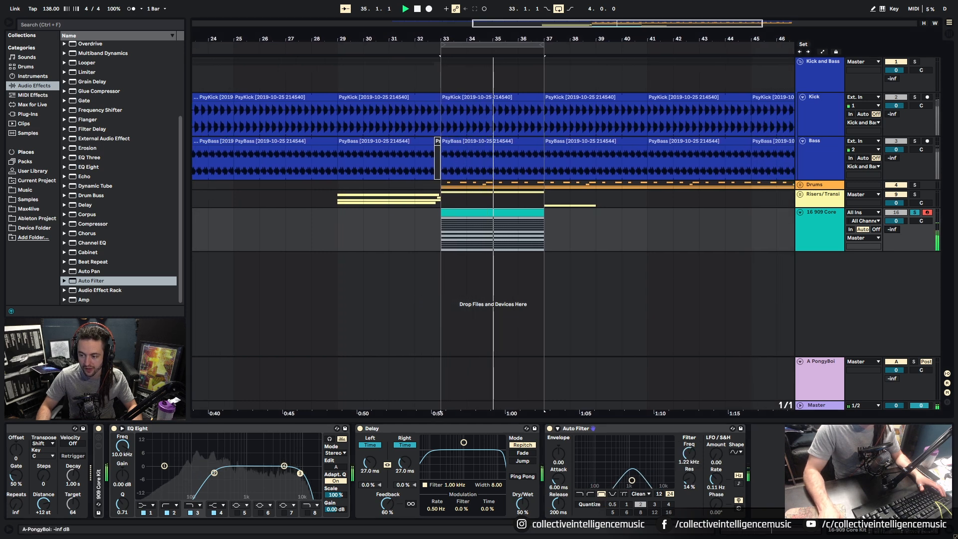
# Raise the 909 Core track's send to A PongyBoi to -10.3 dB and lower the Auto Filter frequency to 719 Hz.
pyautogui.moveTo(892, 229); pyautogui.dragTo(892, 216)
pyautogui.moveTo(689, 453)
pyautogui.mouseDown()
pyautogui.moveTo(688, 421)
pyautogui.moveTo(688, 463)
pyautogui.mouseUp()
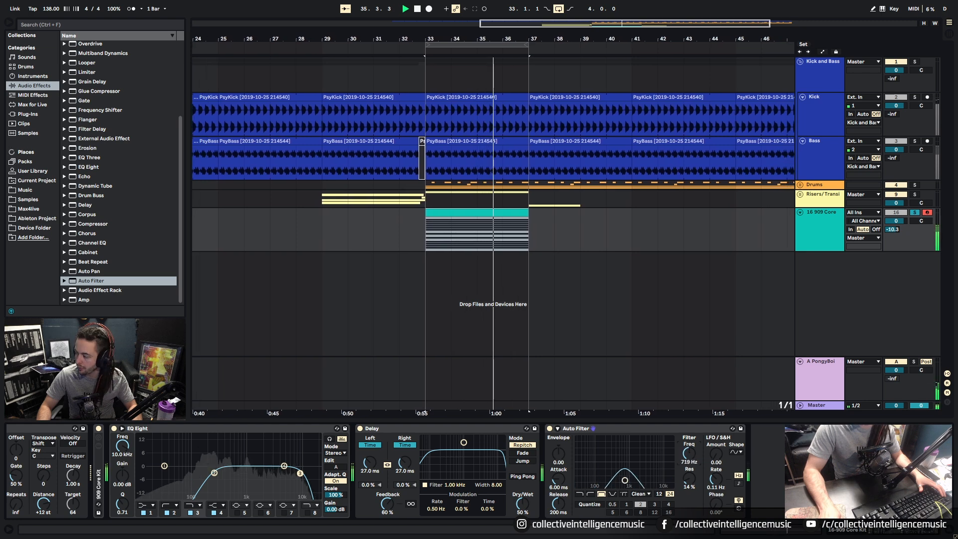
# Set the Auto Filter to 250 Hz with 40% resonance and a synced 3/4 LFO at amount 24.3, and unsolo the track.
pyautogui.moveTo(689, 464); pyautogui.dragTo(713, 450)
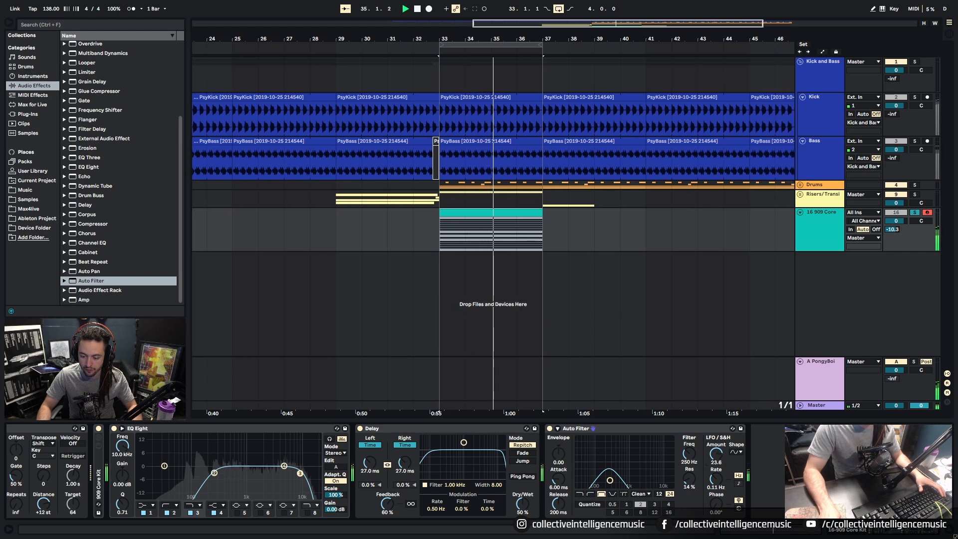
pyautogui.click(738, 483)
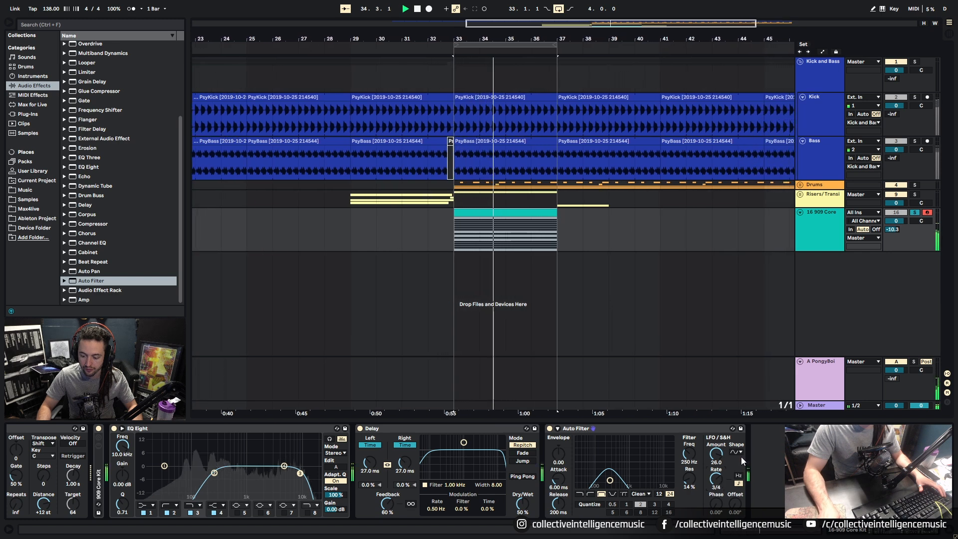
pyautogui.moveTo(716, 454); pyautogui.dragTo(688, 460)
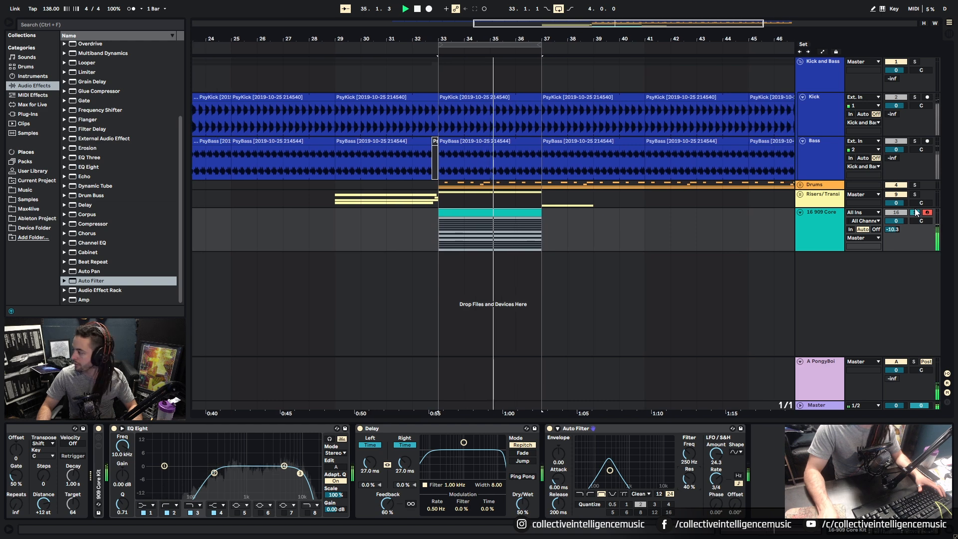
pyautogui.click(914, 212)
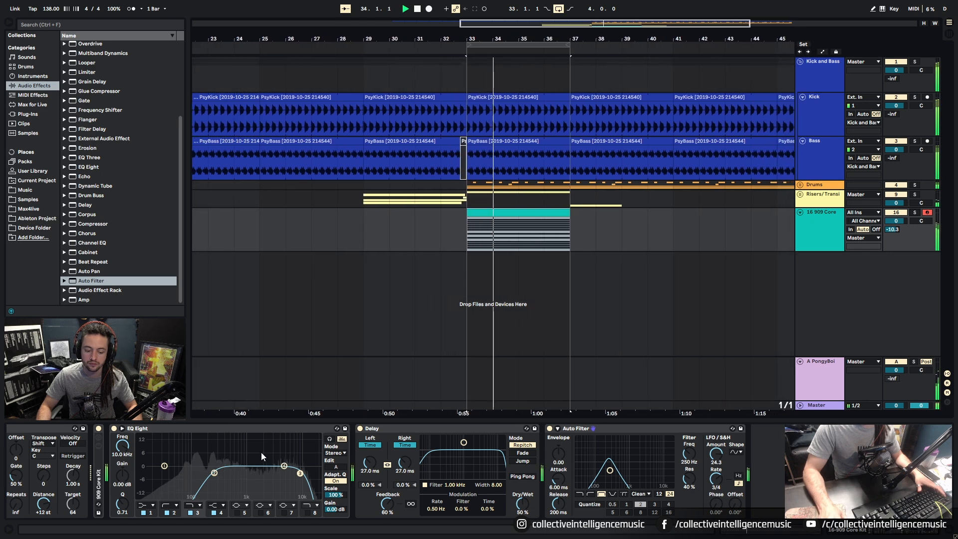
# Collapse all the devices in the 909 Core track's chain.
pyautogui.click(185, 430)
pyautogui.press('Delete')
pyautogui.doubleClick(185, 429)
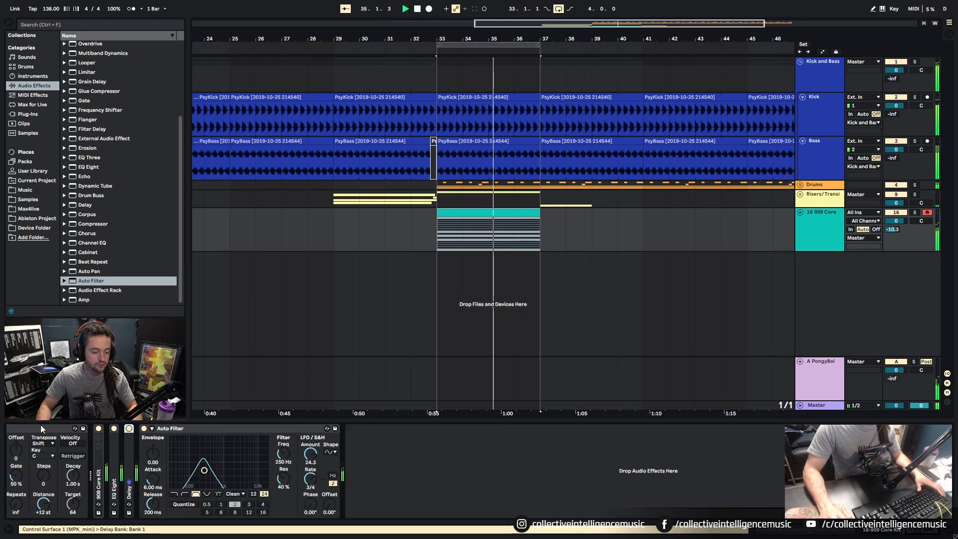
pyautogui.doubleClick(41, 424)
pyautogui.doubleClick(118, 429)
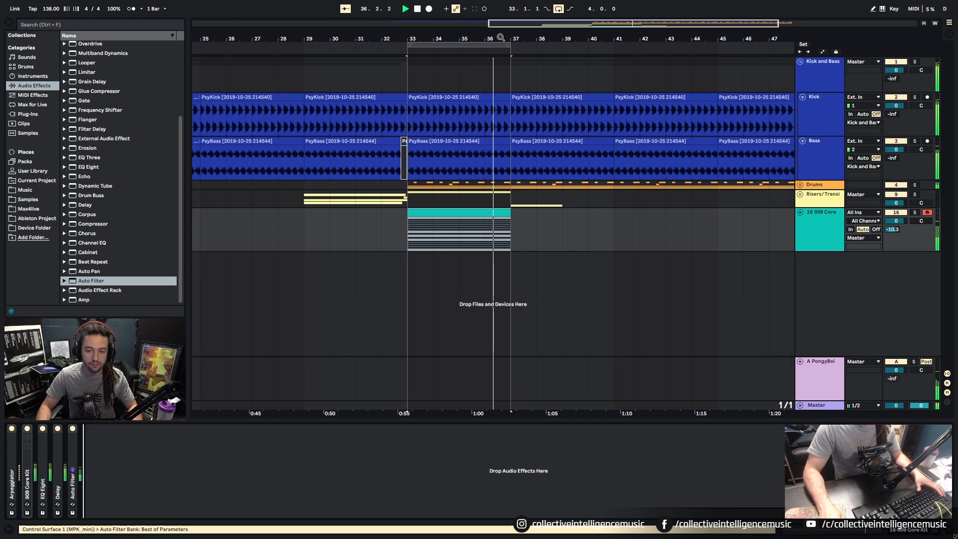
# Stop playback and extend the looped 909 Core clip to bar 49.
pyautogui.scroll(-5, 568, 70)
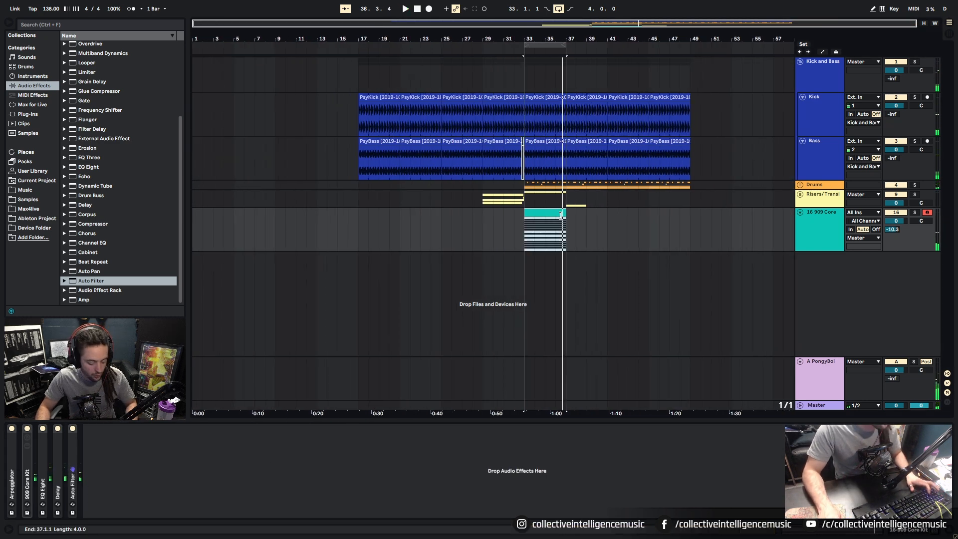
pyautogui.moveTo(562, 243); pyautogui.dragTo(690, 220)
pyautogui.click(542, 228)
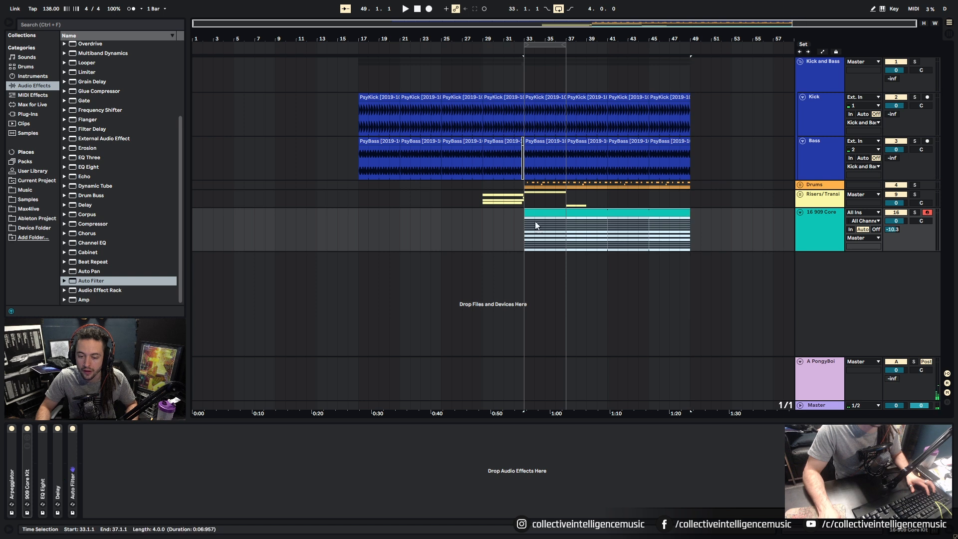
pyautogui.moveTo(526, 213)
pyautogui.mouseDown()
pyautogui.moveTo(359, 220)
pyautogui.moveTo(521, 224)
pyautogui.mouseUp()
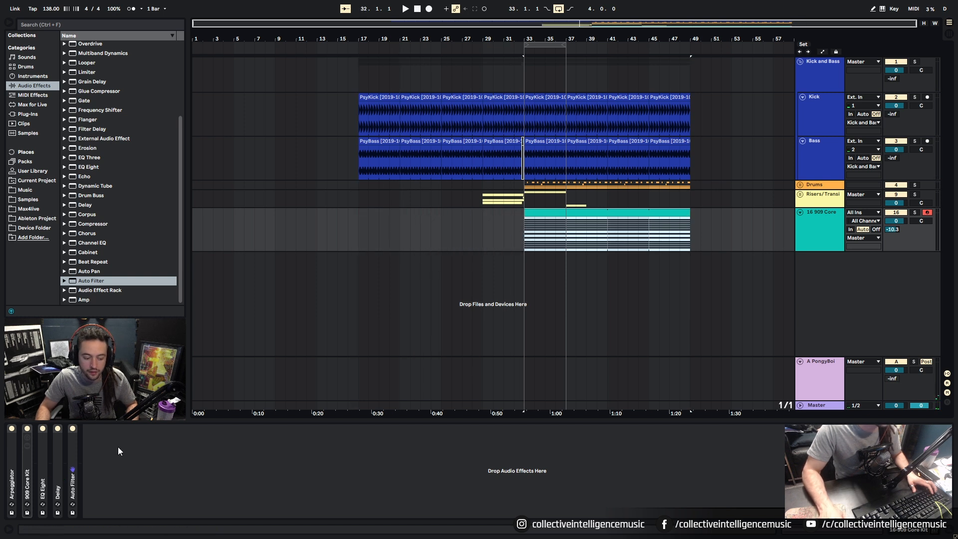
# Expand the Auto Filter, set its LFO amount to 0.00 and show the arrangement's automation lanes.
pyautogui.doubleClick(72, 464)
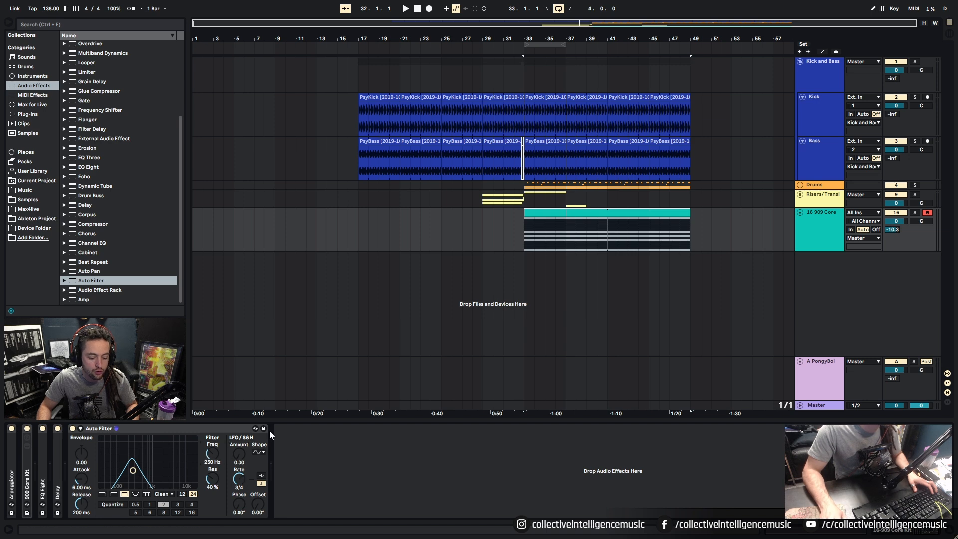
pyautogui.moveTo(525, 239); pyautogui.dragTo(548, 246)
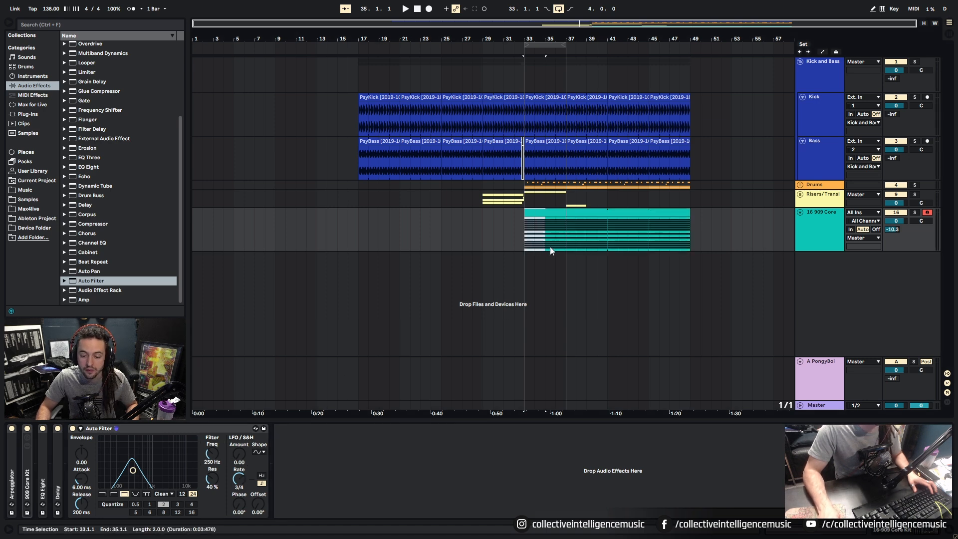
pyautogui.click(822, 52)
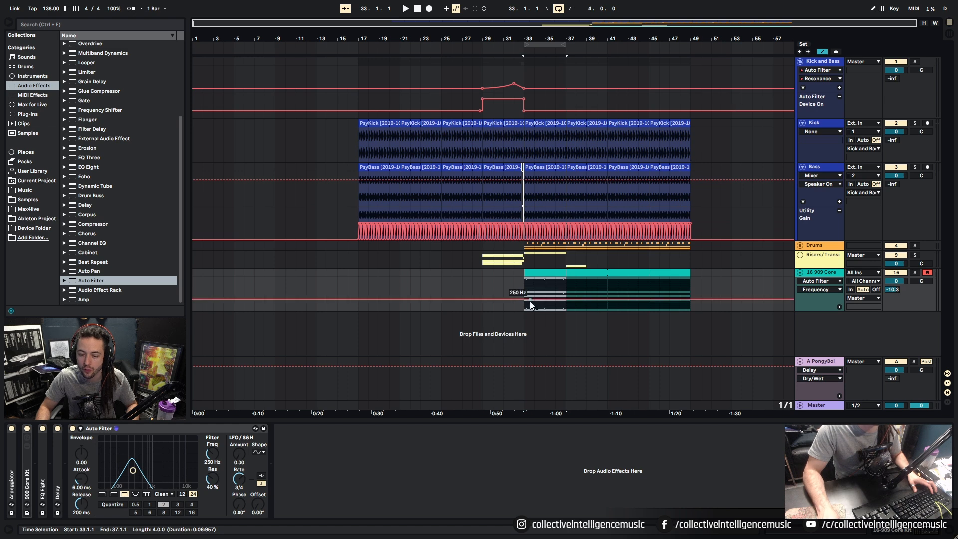
# Insert a sine shape into the Auto Filter frequency automation across bars 33 to 37.
pyautogui.rightClick(560, 309)
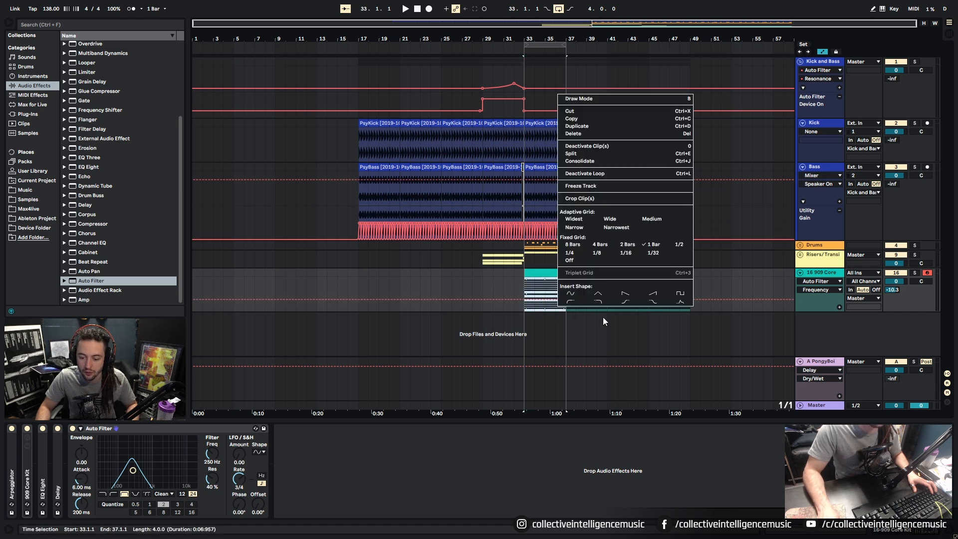
pyautogui.click(570, 293)
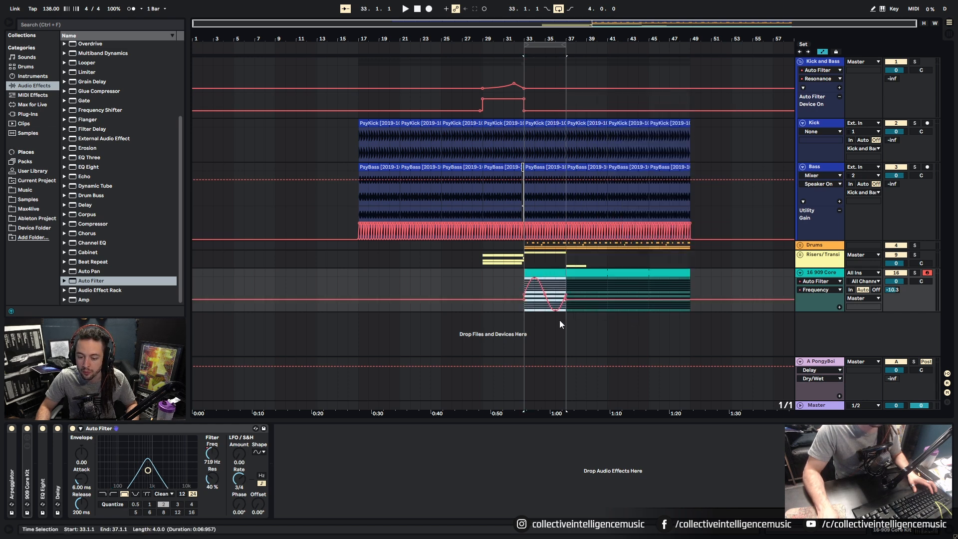
# Set the fixed grid to 1/4 and insert a sine shape over the first beat of bar 33 in the filter frequency automation.
pyautogui.press('z')
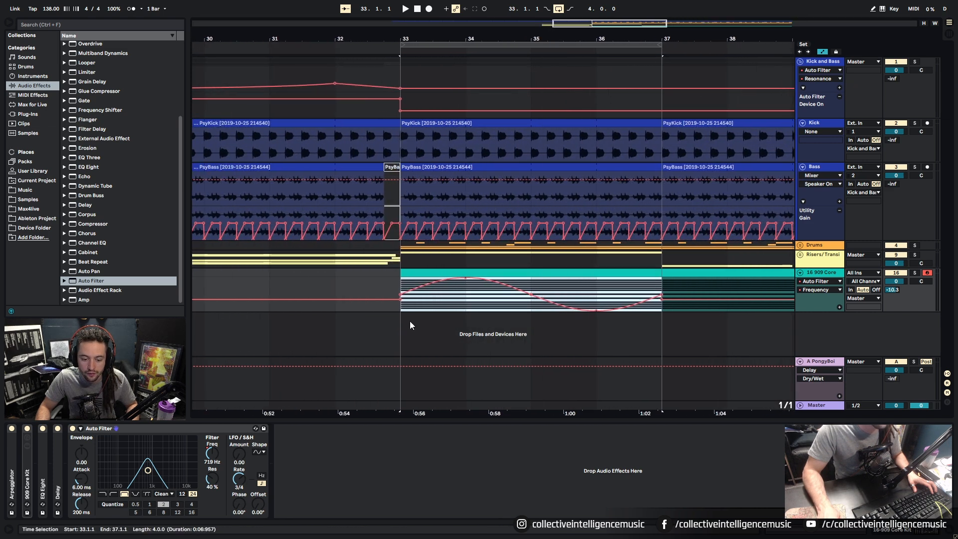
pyautogui.rightClick(455, 310)
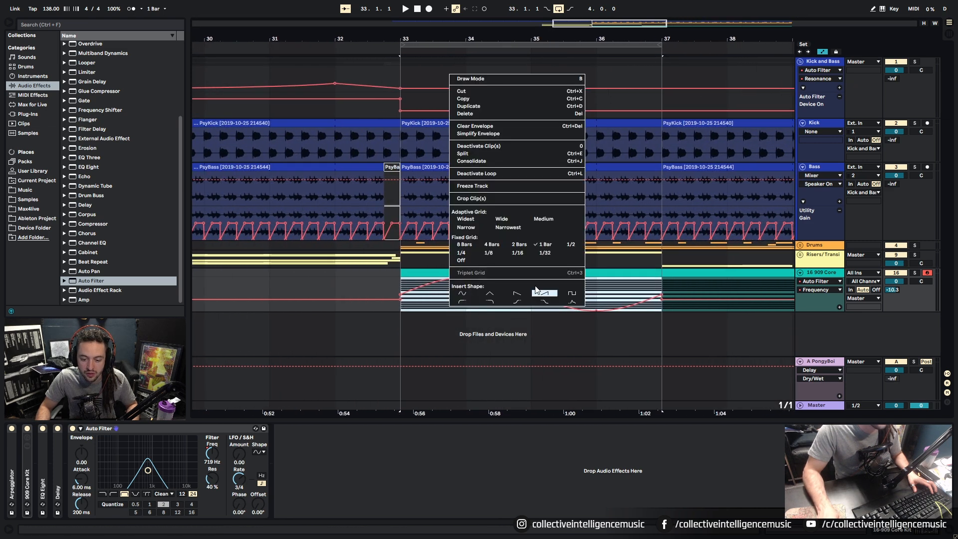
pyautogui.click(462, 253)
pyautogui.click(403, 310)
pyautogui.rightClick(408, 309)
pyautogui.click(423, 300)
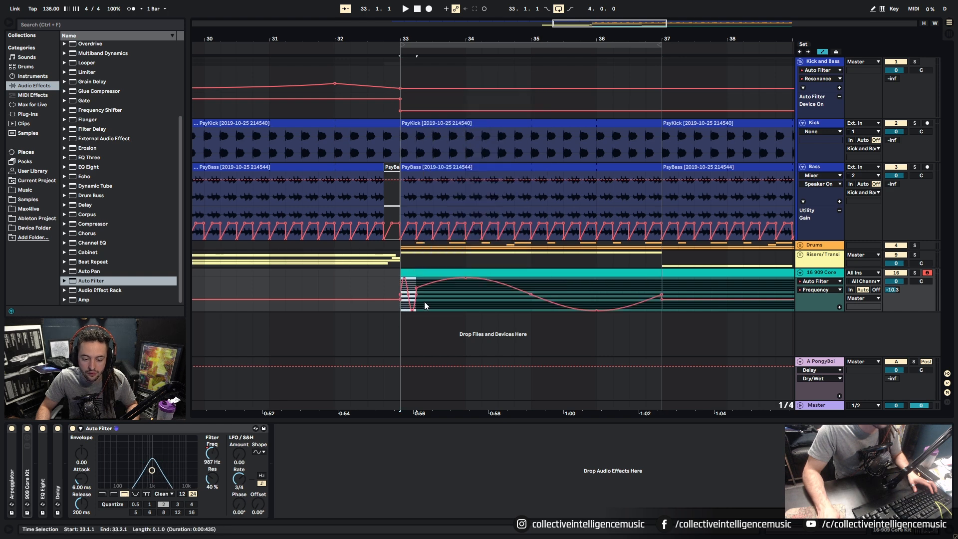
# Insert a falling ramp into the filter frequency automation from 33.2 to 33.4.
pyautogui.moveTo(421, 304); pyautogui.dragTo(444, 304)
pyautogui.rightClick(453, 306)
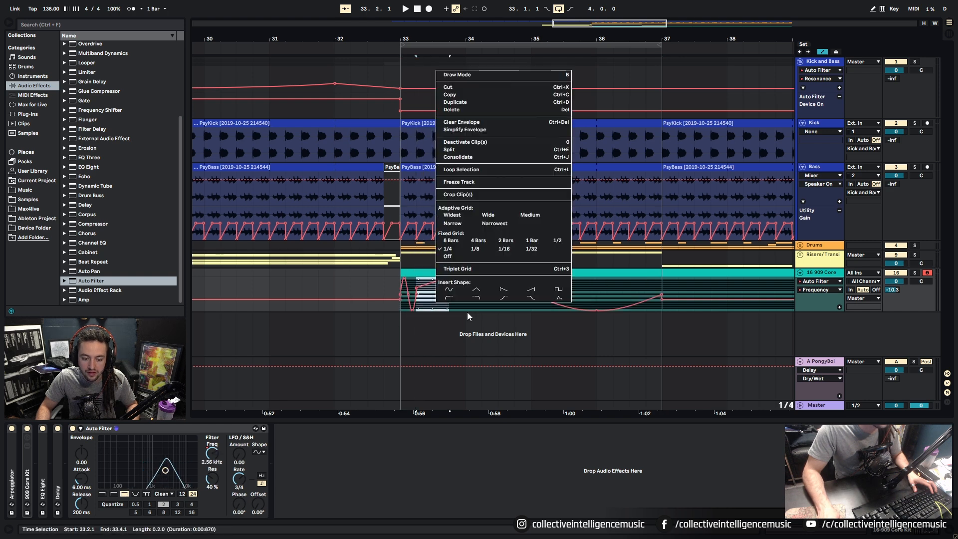
pyautogui.click(493, 297)
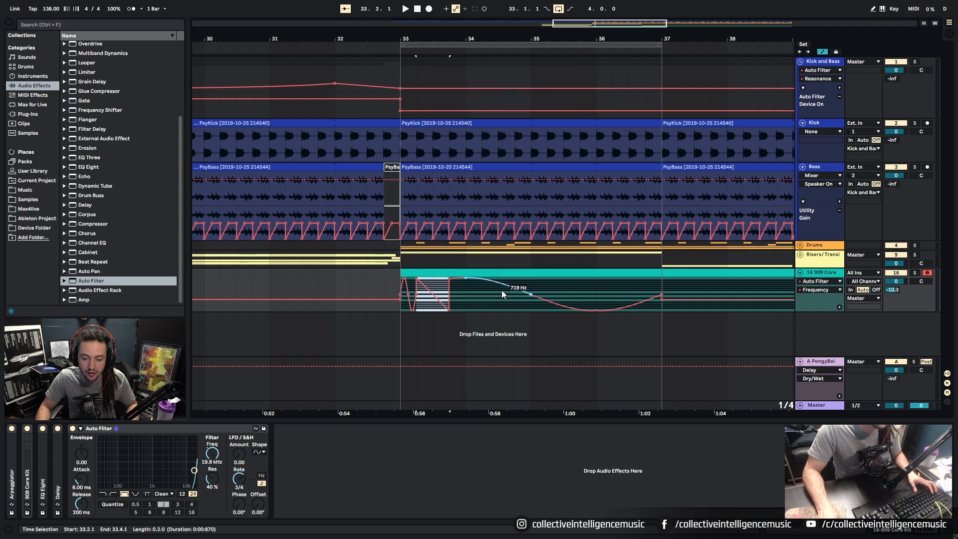
# Try a square shape and another preset shape in the filter frequency automation from 33.4 to 34.2.
pyautogui.moveTo(459, 303); pyautogui.dragTo(479, 305)
pyautogui.rightClick(471, 301)
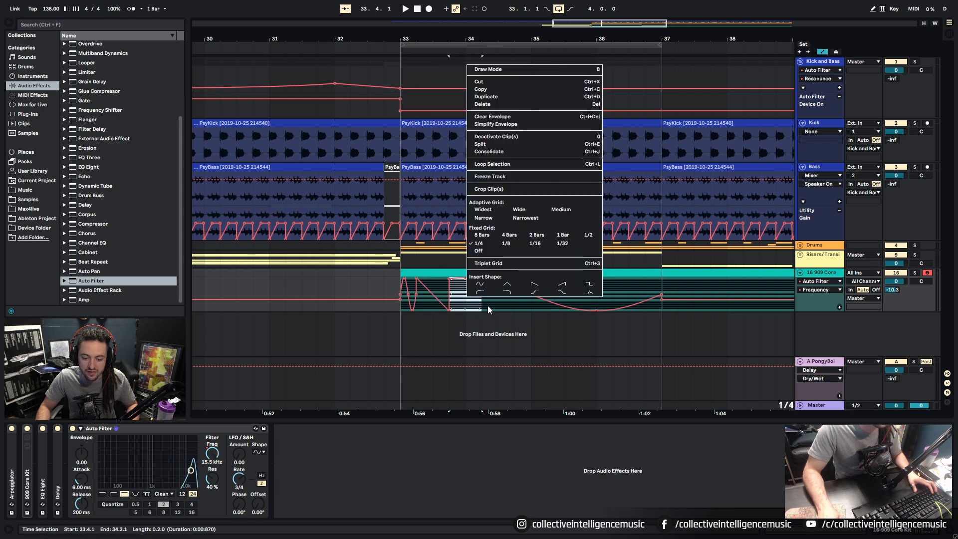
pyautogui.click(568, 284)
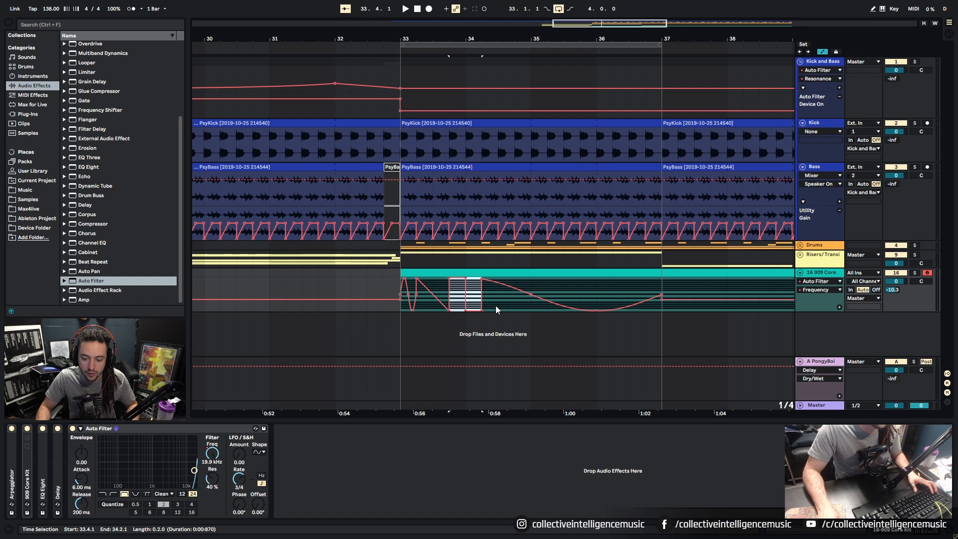
pyautogui.rightClick(473, 302)
pyautogui.click(542, 293)
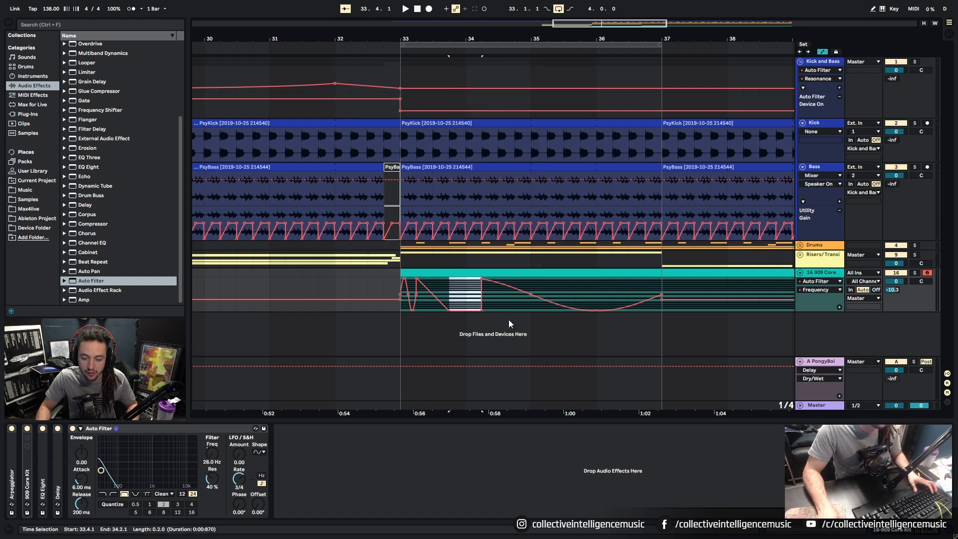
# Insert a smooth rising curve from 33.4 to 34.2 and a smooth falling curve from 34.2 to 34.4 in the frequency automation.
pyautogui.rightClick(467, 306)
pyautogui.click(537, 291)
pyautogui.click(494, 306)
pyautogui.rightClick(495, 307)
pyautogui.click(584, 303)
# Insert a rising curve into the filter frequency automation over the last beat of bar 34.
pyautogui.moveTo(523, 307); pyautogui.dragTo(546, 308)
pyautogui.rightClick(525, 307)
pyautogui.click(591, 291)
# Insert a falling ramp over the first beat of bar 35 and a rising ramp from 35.2 to 36.1 in the frequency automation.
pyautogui.rightClick(544, 308)
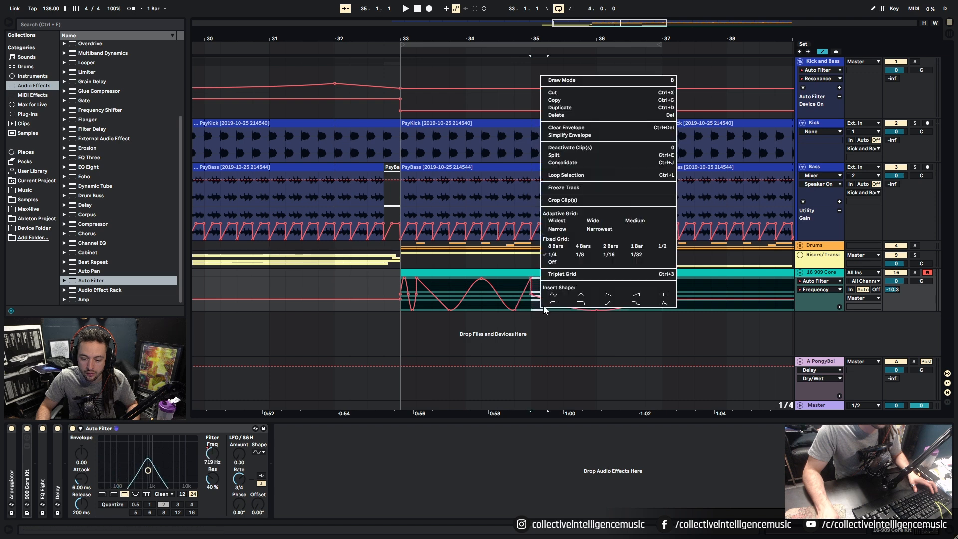
pyautogui.click(605, 295)
pyautogui.rightClick(590, 294)
pyautogui.click(649, 284)
# Insert a sine shape over the first beat of bar 36 and another from 36.2 to 37.1 in the frequency automation.
pyautogui.click(609, 298)
pyautogui.rightClick(607, 295)
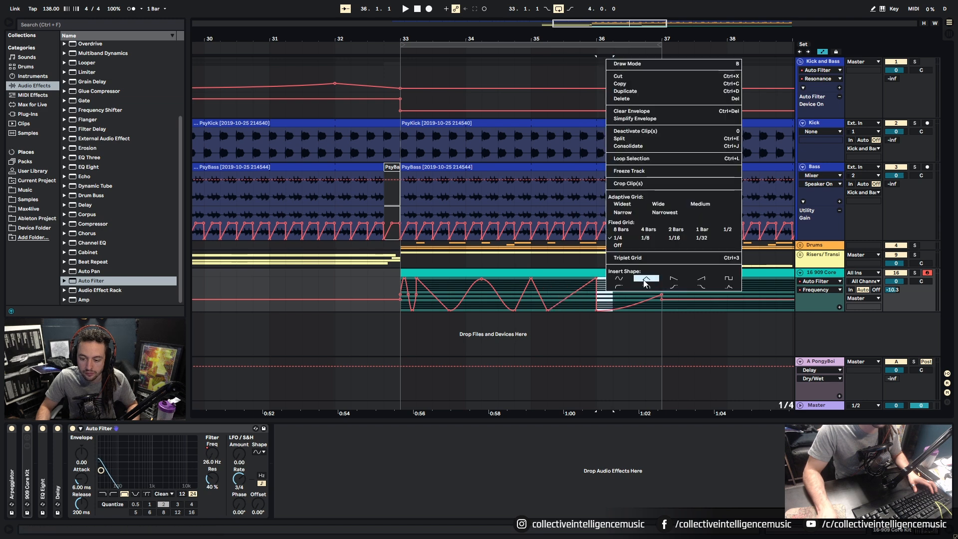
pyautogui.click(619, 280)
pyautogui.moveTo(619, 286); pyautogui.dragTo(658, 288)
pyautogui.rightClick(633, 287)
pyautogui.click(646, 273)
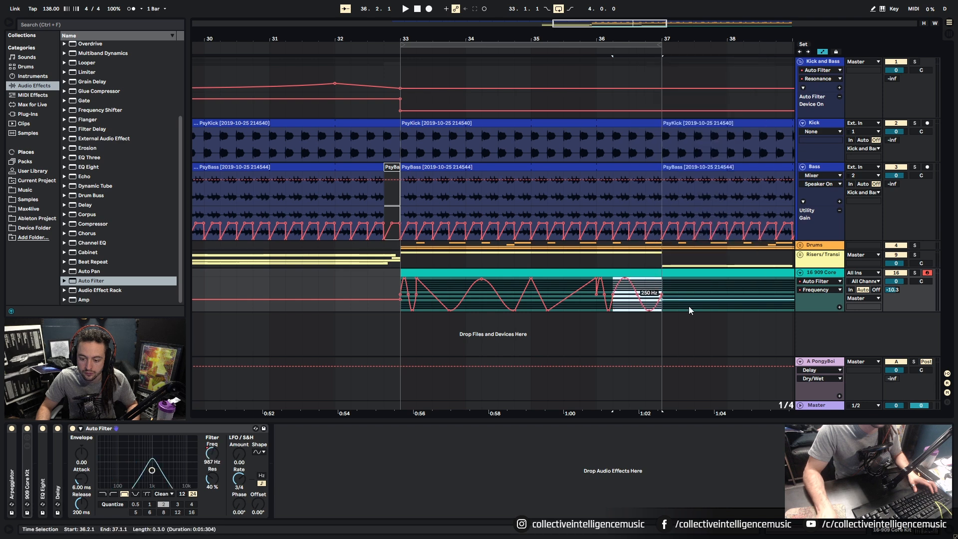
# Solo the 909 Core Kit track and play its clip from bar 33 to audition the filter automation.
pyautogui.click(429, 273)
pyautogui.click(914, 272)
pyautogui.press('space')
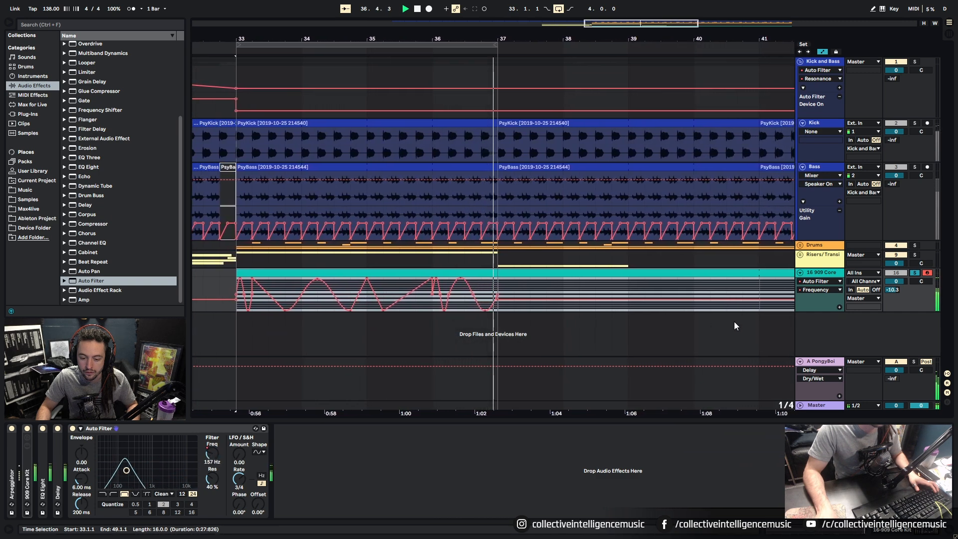
# Select the filter frequency automation from bar 33 to bar 37 and compress it vertically into a narrower mid-frequency range.
pyautogui.moveTo(512, 39); pyautogui.dragTo(299, 25)
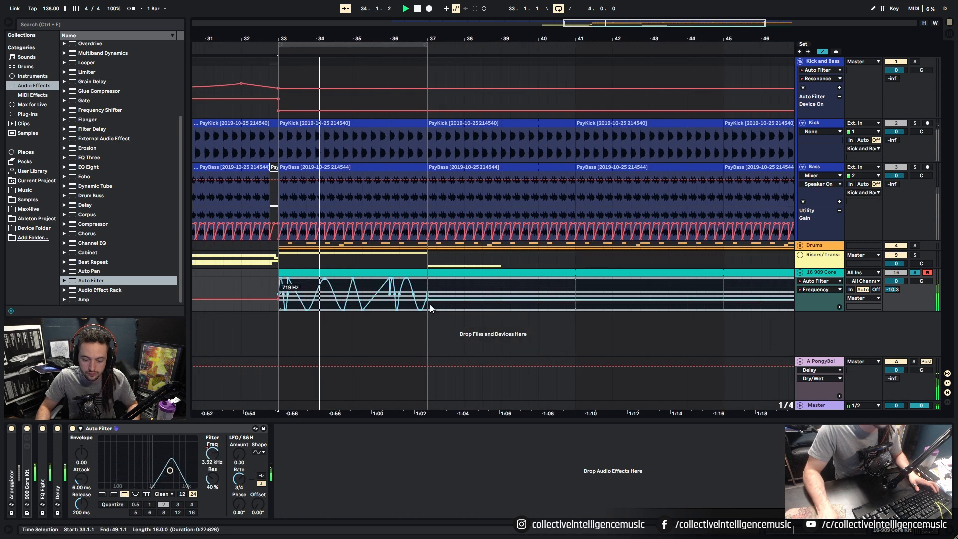
pyautogui.click(271, 288)
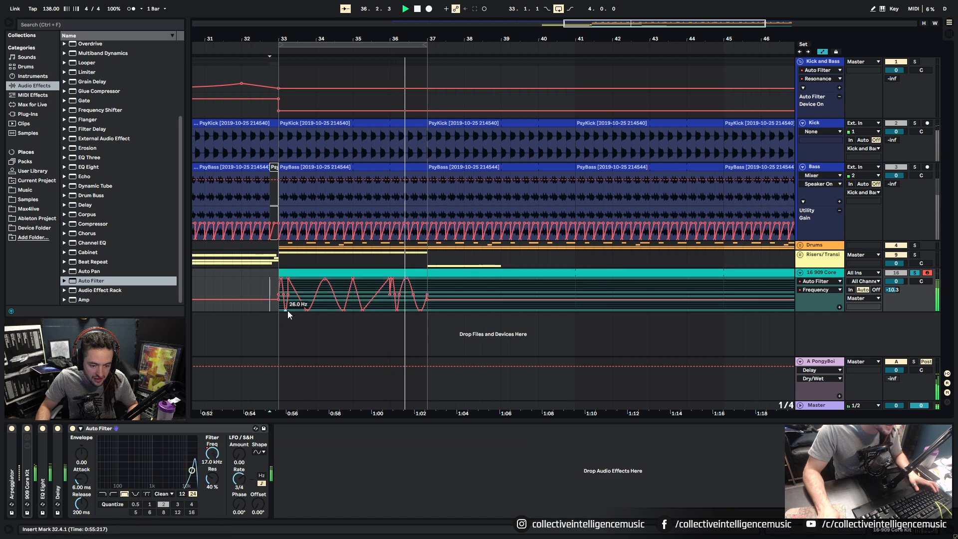
pyautogui.moveTo(277, 310); pyautogui.dragTo(427, 293)
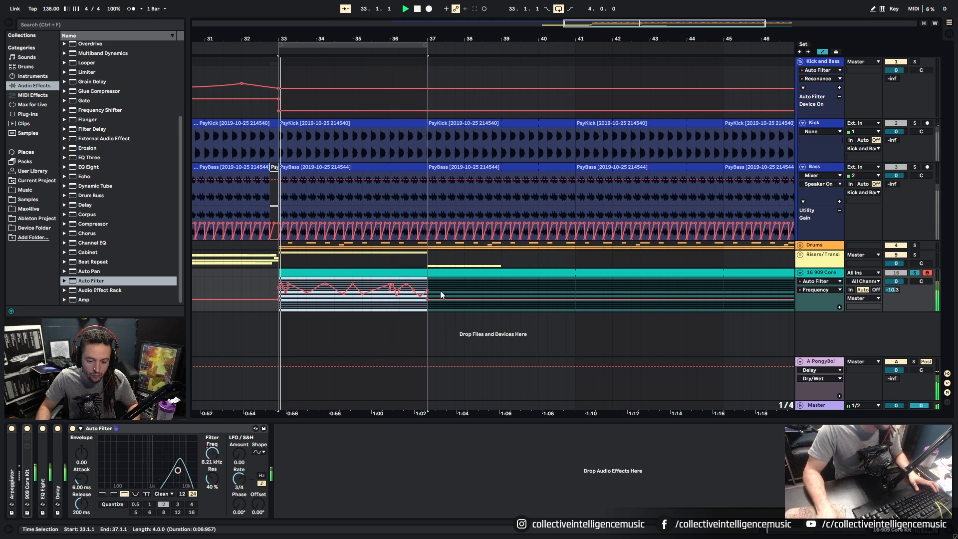
pyautogui.click(418, 305)
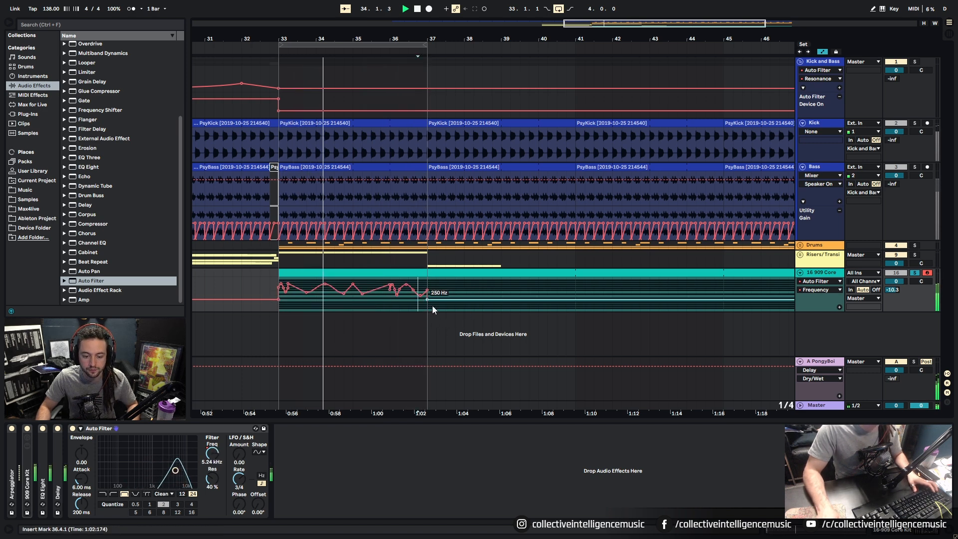
# Insert a rising ramp from bar 37 to 38 and a falling ramp from bar 38 to 39 in the frequency automation.
pyautogui.moveTo(432, 313); pyautogui.dragTo(466, 305)
pyautogui.rightClick(451, 303)
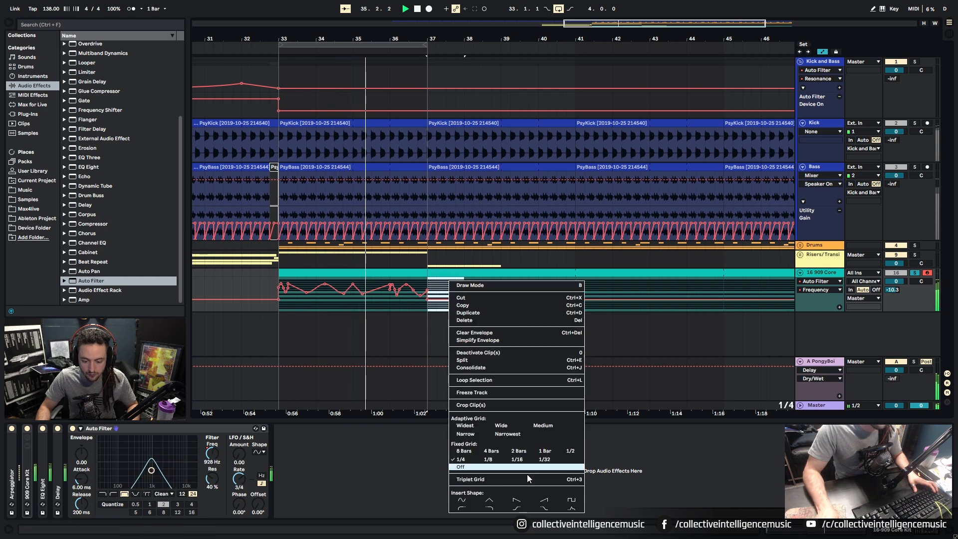
pyautogui.click(543, 499)
pyautogui.moveTo(464, 294); pyautogui.dragTo(501, 295)
pyautogui.rightClick(482, 293)
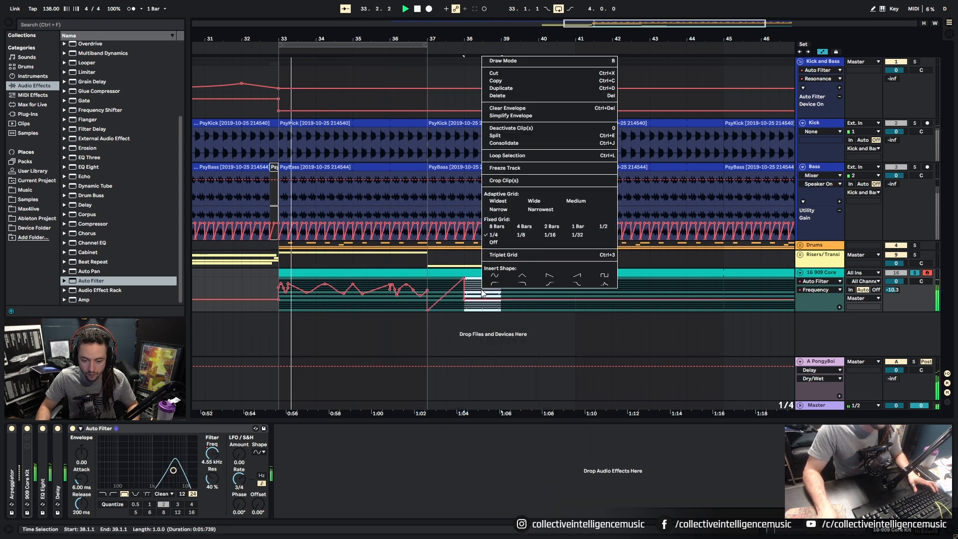
pyautogui.click(549, 275)
pyautogui.click(461, 309)
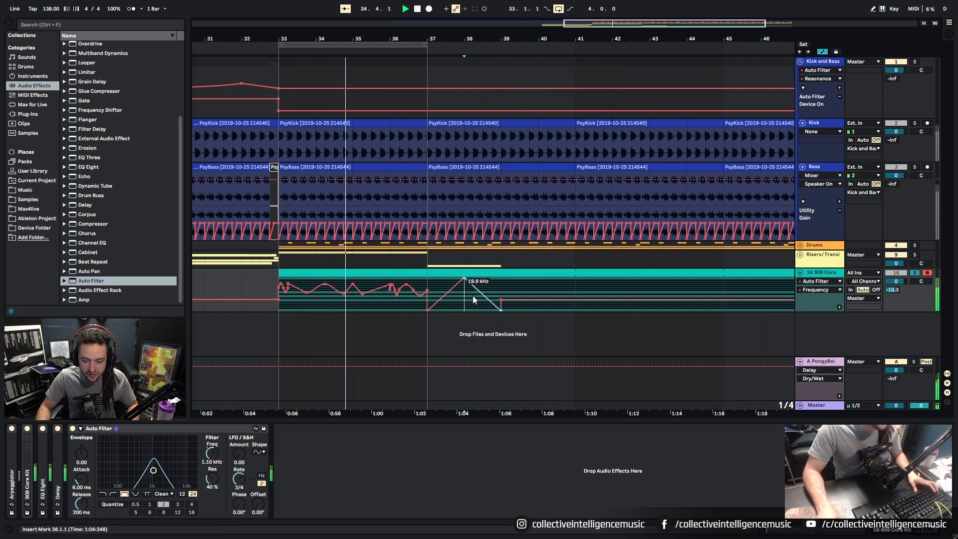
# Raise the low ends of the ramps between bars 37 and 39, and extend the arrangement loop to eight bars.
pyautogui.moveTo(429, 284); pyautogui.dragTo(501, 289)
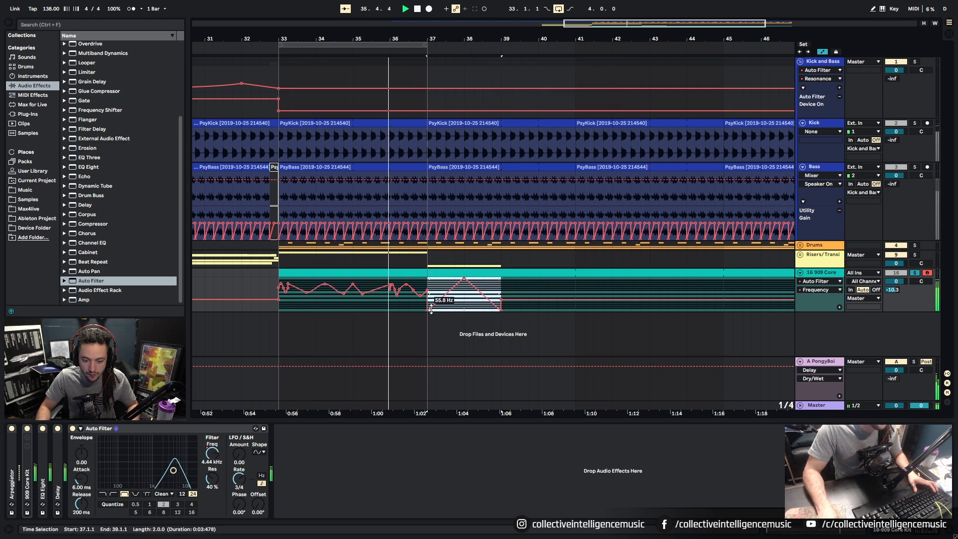
pyautogui.moveTo(428, 308); pyautogui.dragTo(428, 298)
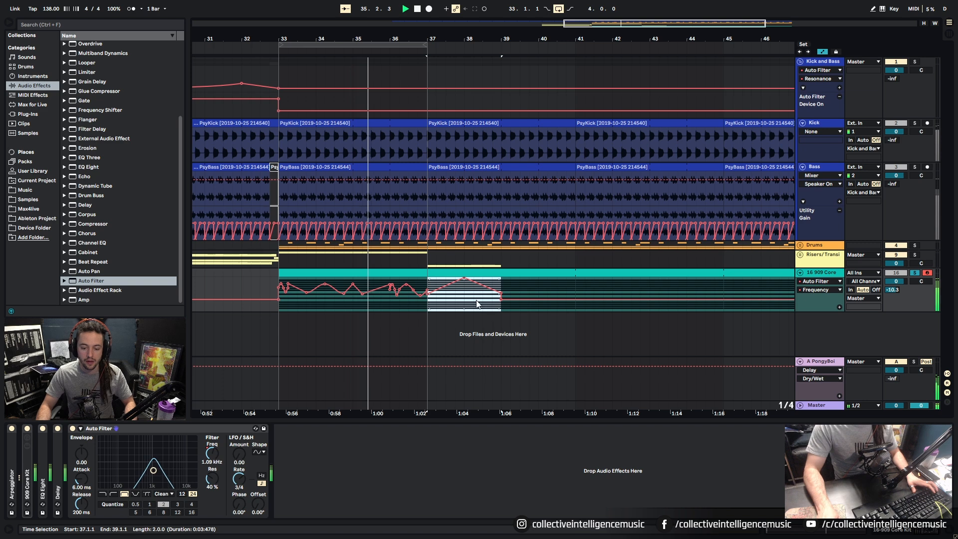
pyautogui.moveTo(428, 58); pyautogui.dragTo(483, 53)
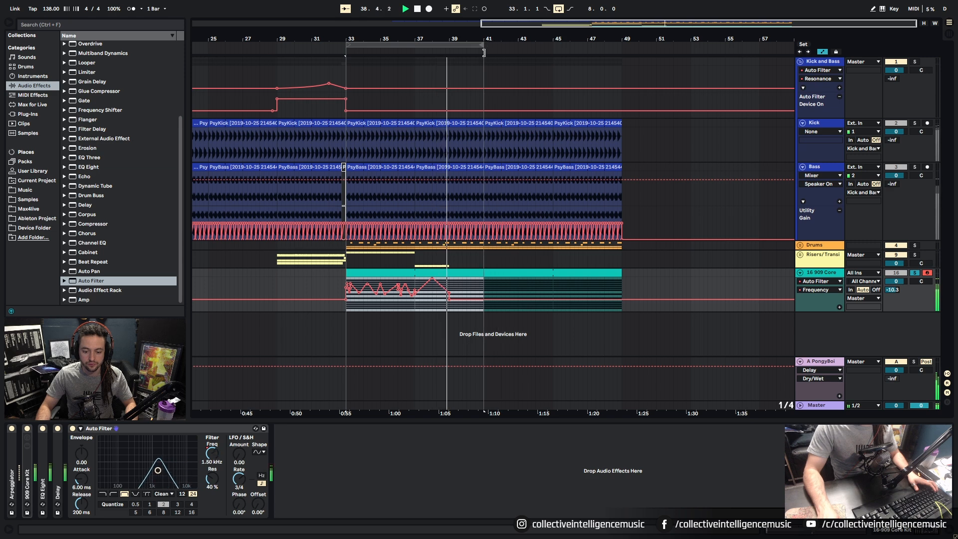
pyautogui.click(432, 305)
pyautogui.press('space')
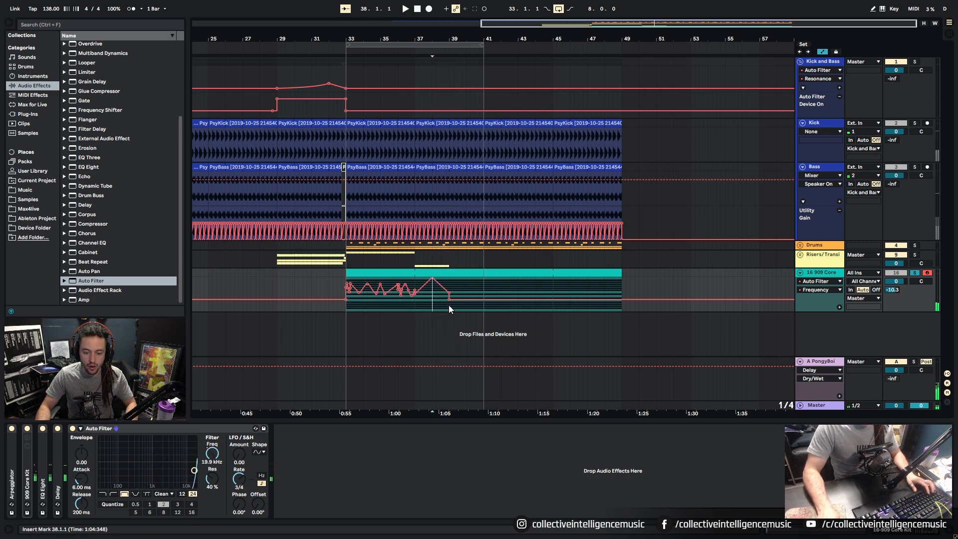
# Split the 909 MIDI clip at bar 39 and move the remaining part to start at bar 41.
pyautogui.hotkey('ctrl', 'e')
pyautogui.moveTo(459, 277); pyautogui.dragTo(493, 276)
pyautogui.click(404, 272)
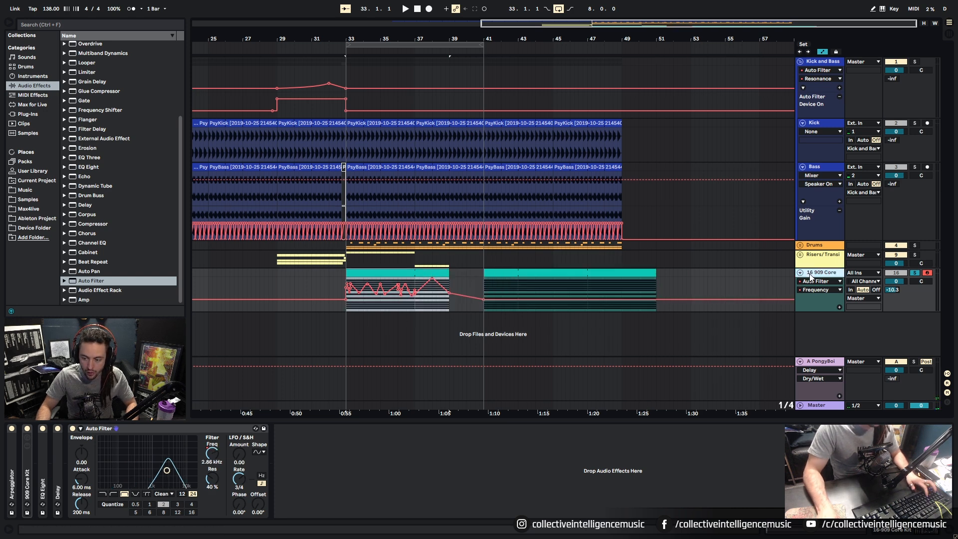
# Duplicate the 909 Core Kit track with its automation and freeze the copy.
pyautogui.hotkey('ctrl', 'd')
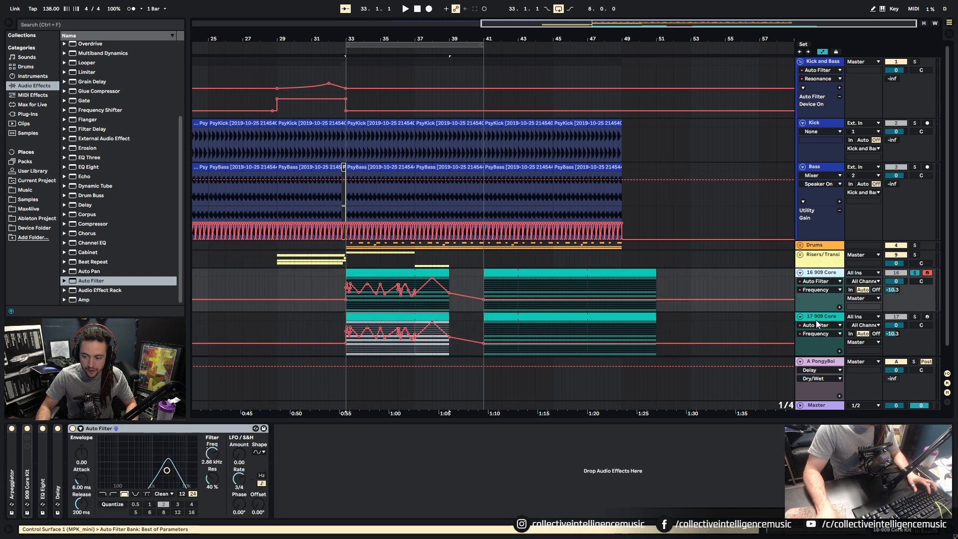
pyautogui.rightClick(816, 321)
pyautogui.click(840, 393)
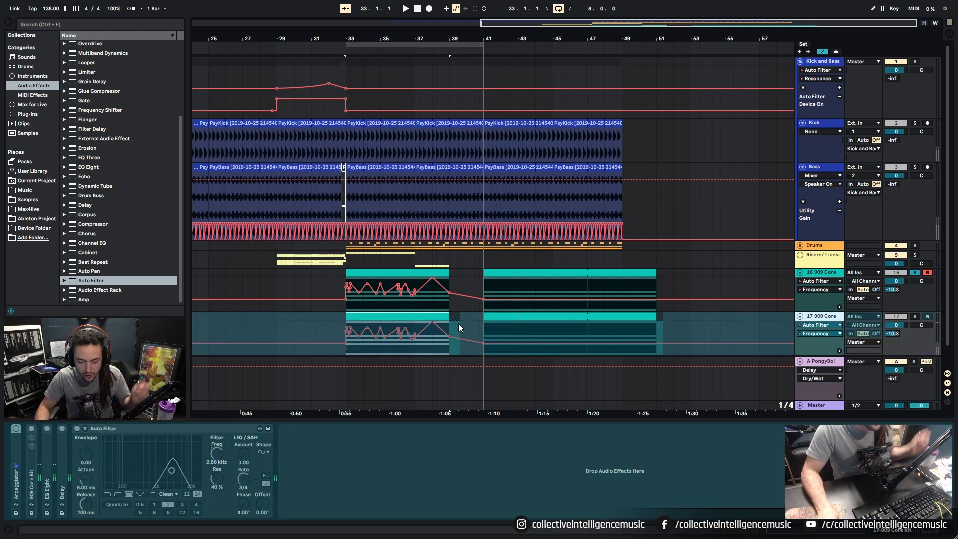
# Flatten the frozen copy to audio and delete its clip that starts at bar 41.
pyautogui.moveTo(449, 329); pyautogui.dragTo(460, 324)
pyautogui.click(493, 320)
pyautogui.press('Delete')
pyautogui.click(657, 322)
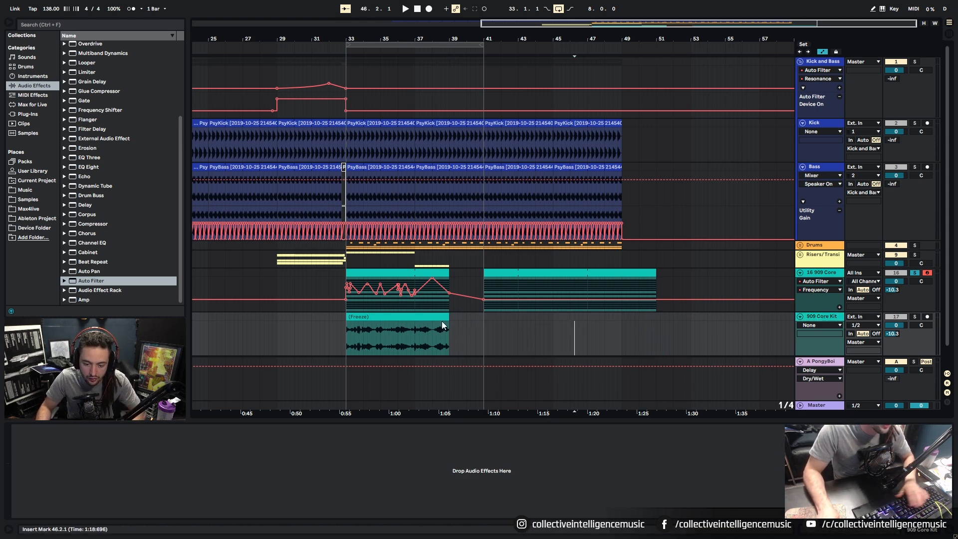
# Move the flattened audio clip to bar 41 and unsolo the original 909 Core Kit track.
pyautogui.click(441, 317)
pyautogui.moveTo(369, 322); pyautogui.dragTo(546, 314)
pyautogui.click(834, 251)
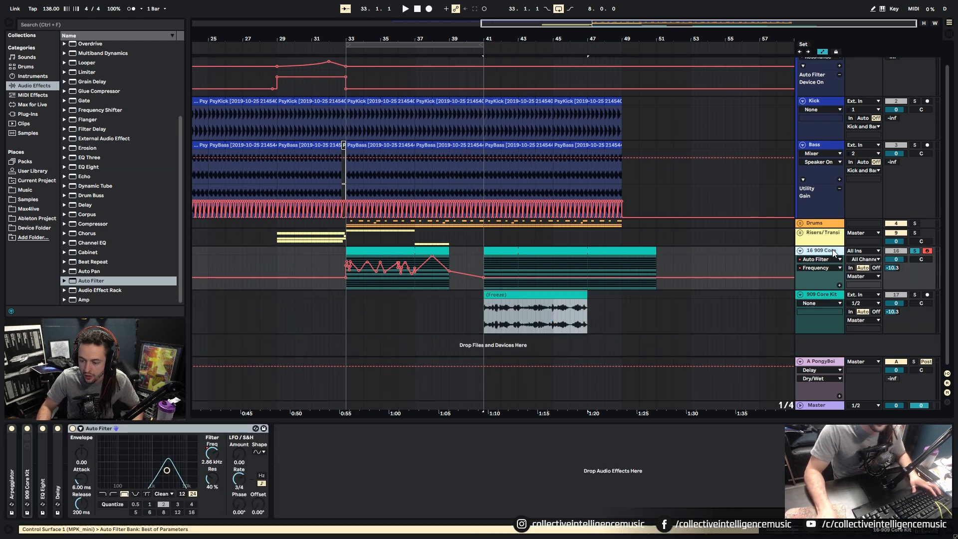
pyautogui.click(914, 252)
pyautogui.press('space')
pyautogui.press('space')
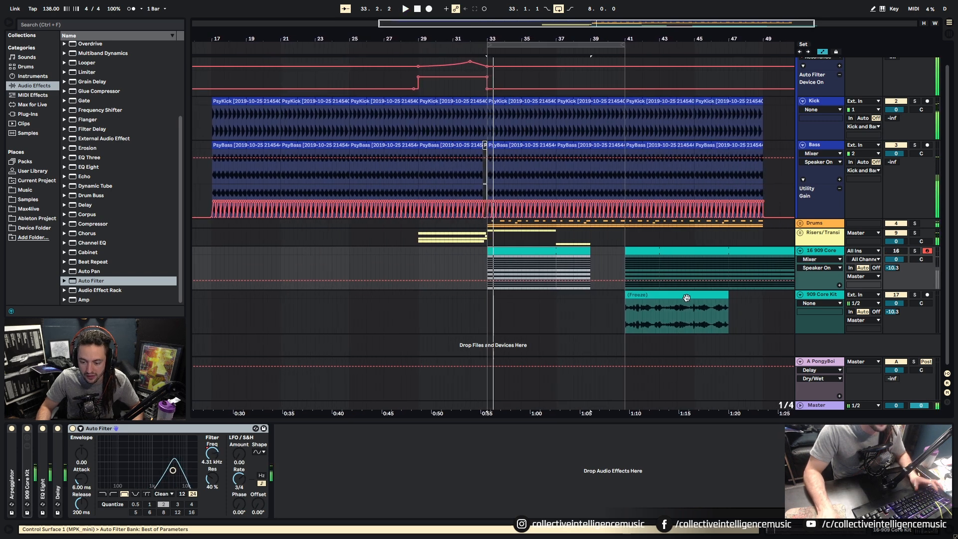
# Solo the flattened audio track and consolidate its clip from bar 41 to 47.
pyautogui.click(826, 295)
pyautogui.click(913, 296)
pyautogui.press('space')
pyautogui.doubleClick(538, 295)
pyautogui.press('space')
pyautogui.hotkey('ctrl', 'j')
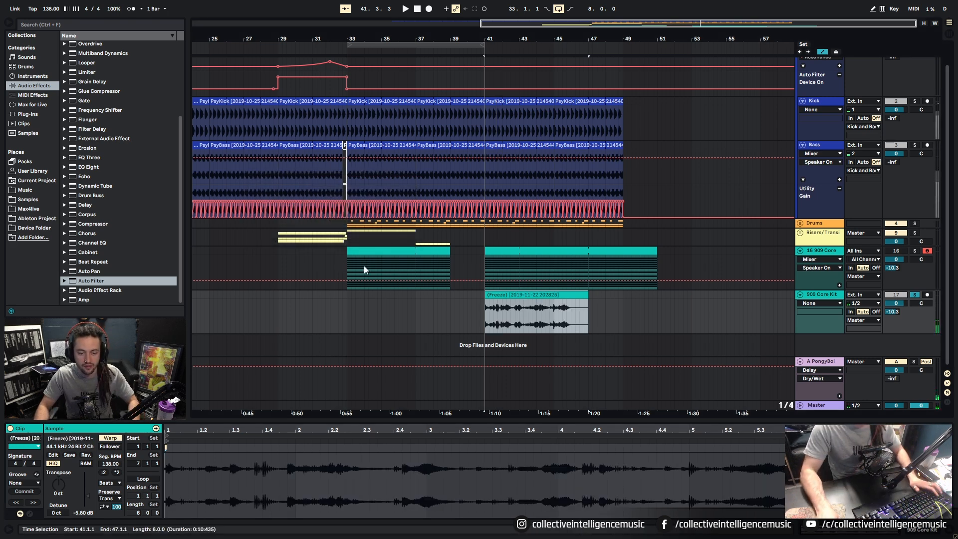
# Double the consolidated clip's segment tempo to 276 BPM and set its warp mode to Re-Pitch.
pyautogui.click(117, 472)
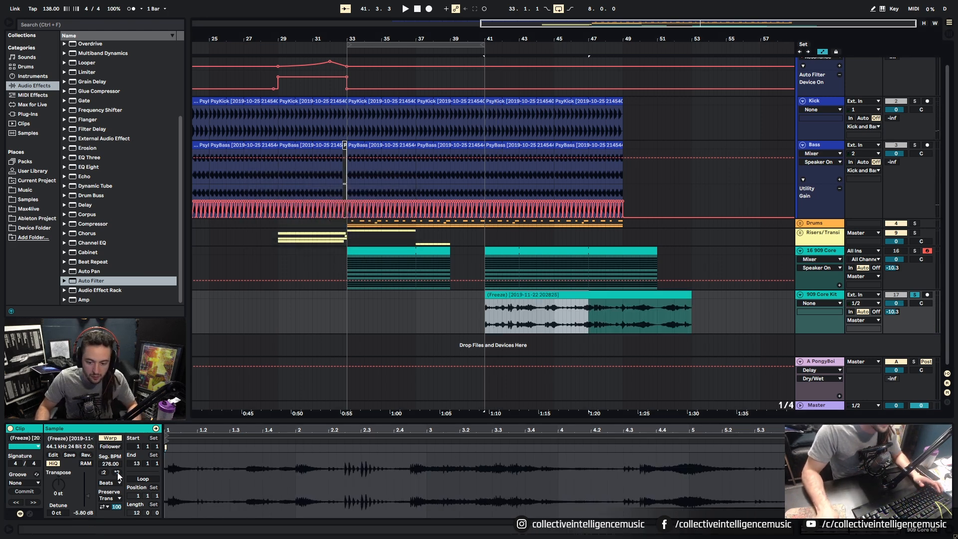
pyautogui.press('space')
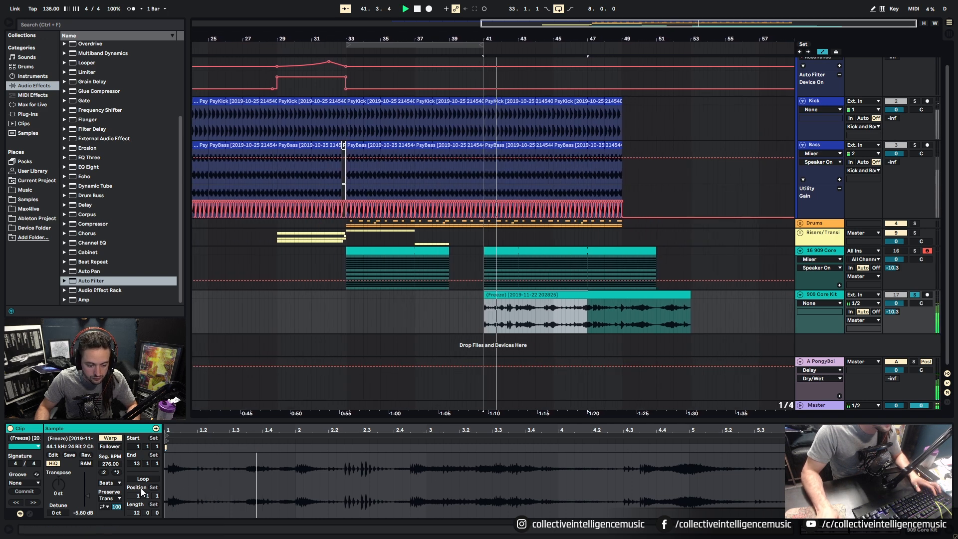
pyautogui.click(112, 484)
pyautogui.click(109, 460)
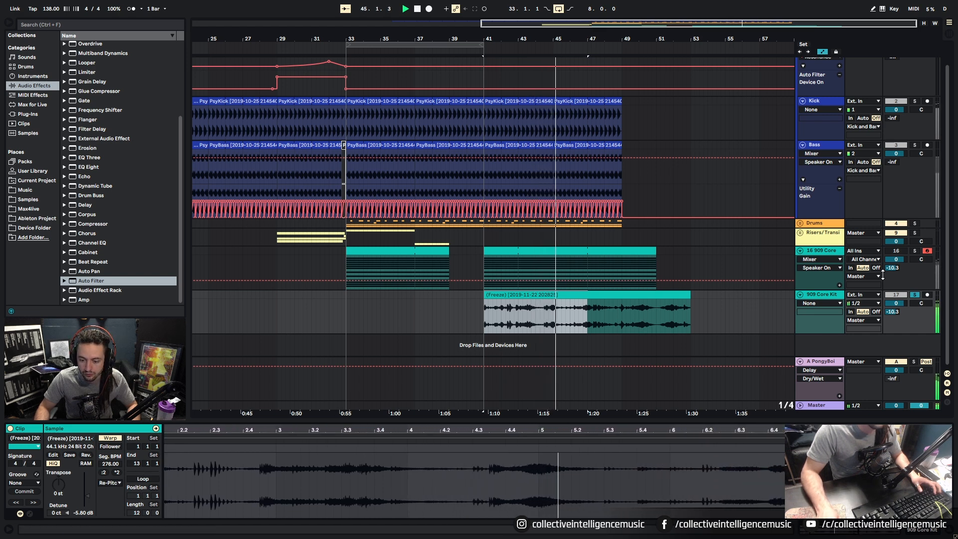
# Solo the Kick and Bass group as well and audition it together with the repitched percussion clip.
pyautogui.scroll(1, 814, 109)
pyautogui.scroll(1, 661, 219)
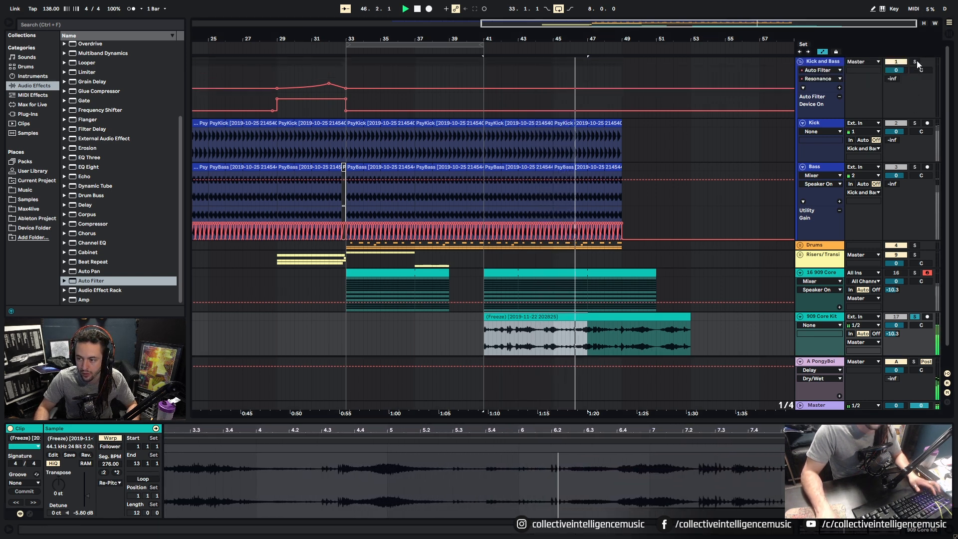
pyautogui.click(624, 259)
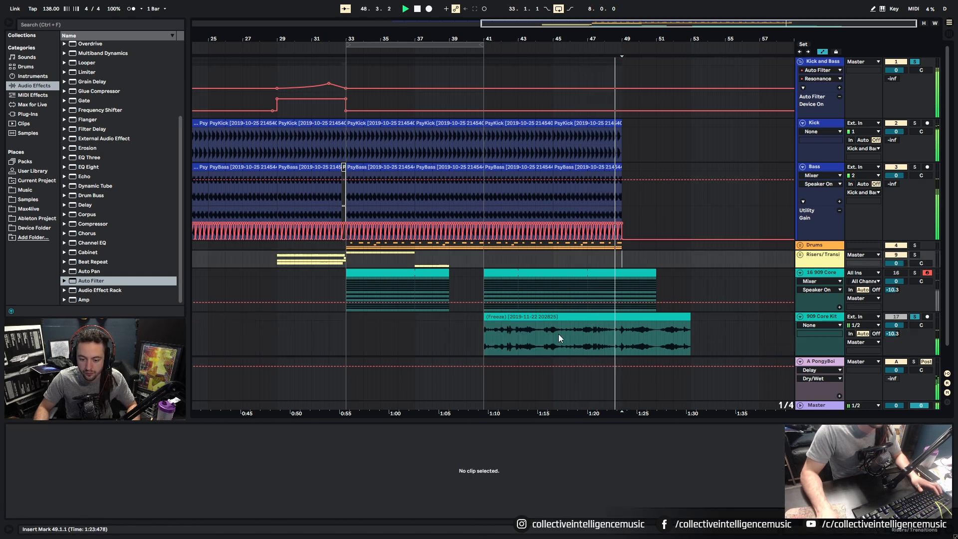
pyautogui.click(571, 318)
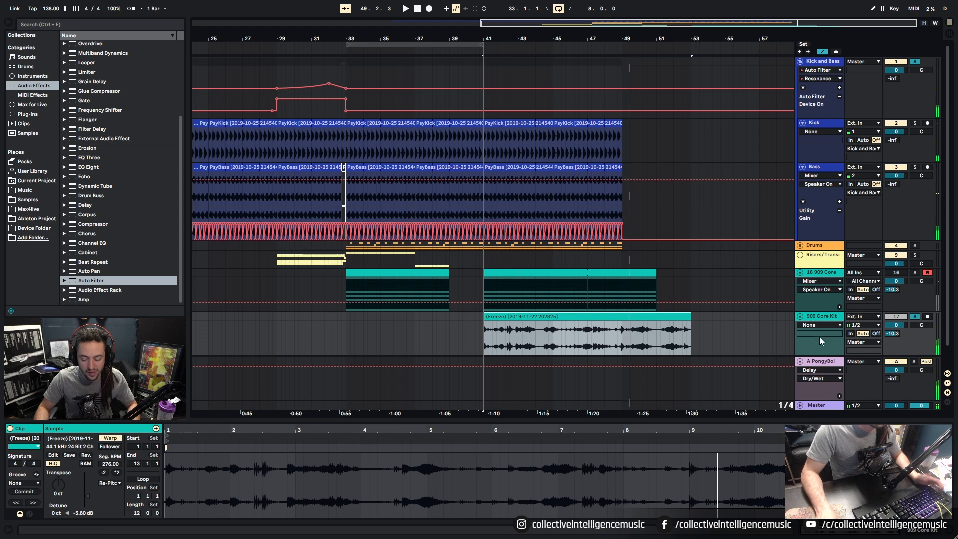
# Duplicate the repitched 909 Core Kit audio track, then freeze and flatten the copy.
pyautogui.hscroll(5, 689, 319)
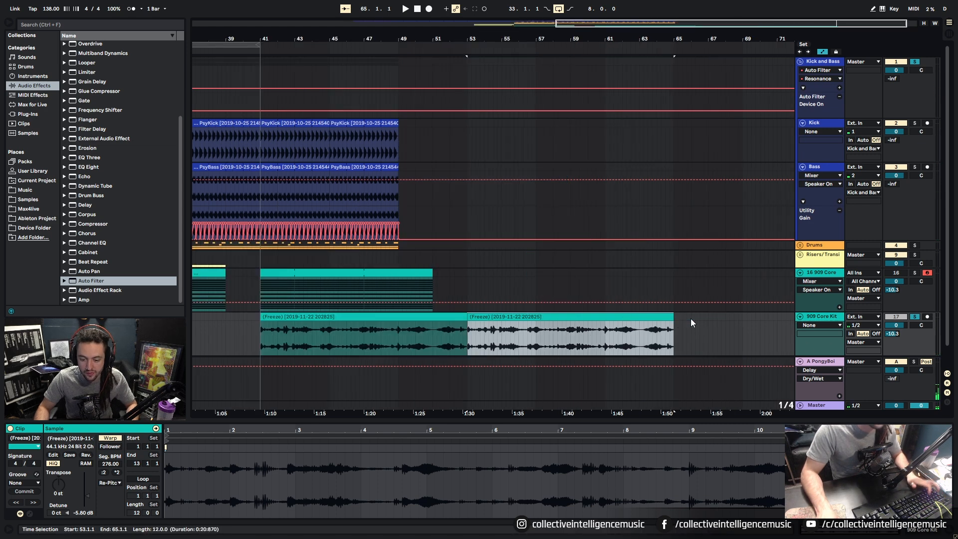
pyautogui.hotkey('ctrl', 'd')
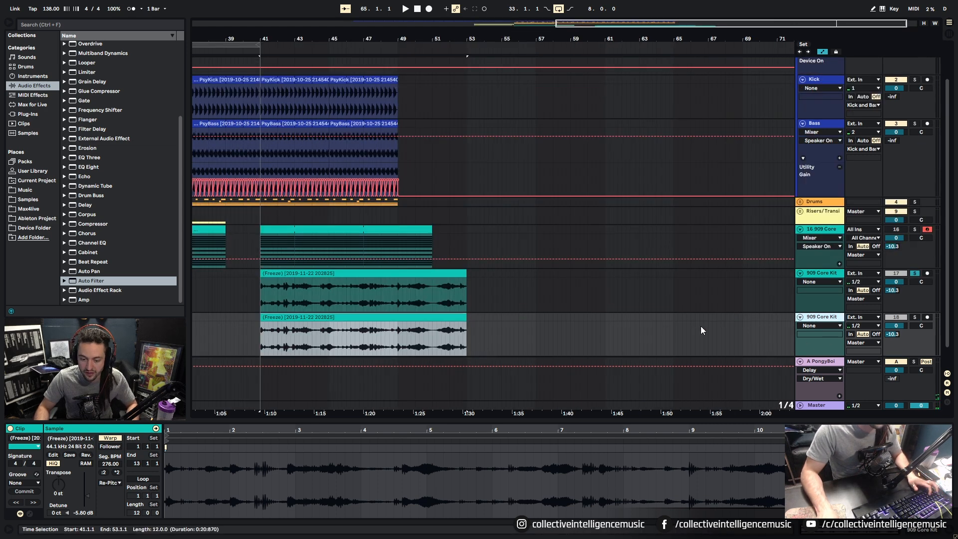
pyautogui.rightClick(812, 320)
pyautogui.click(834, 378)
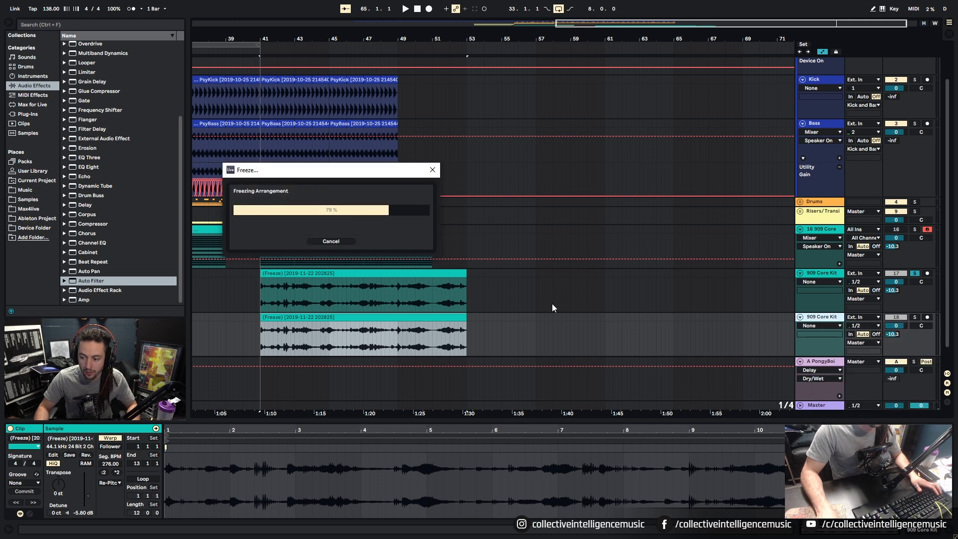
pyautogui.rightClick(828, 316)
pyautogui.click(853, 384)
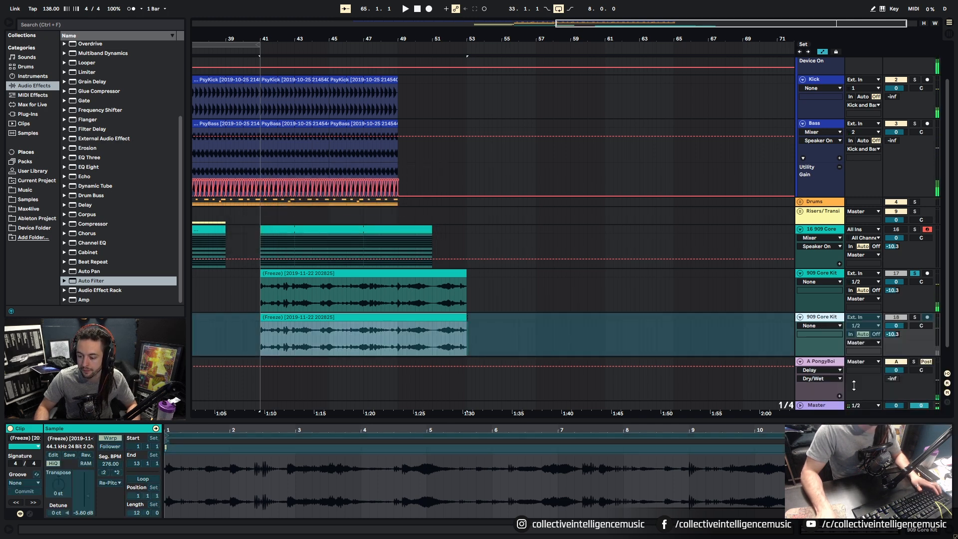
pyautogui.rightClick(826, 322)
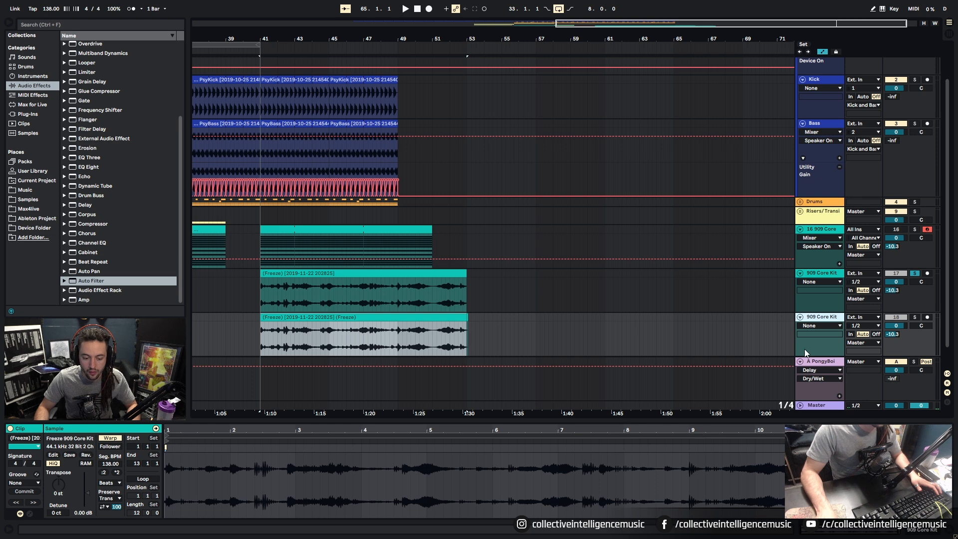
# Move the newly flattened track above the other 909 Core Kit audio track and rename it Drum FX1.
pyautogui.moveTo(823, 322); pyautogui.dragTo(841, 299)
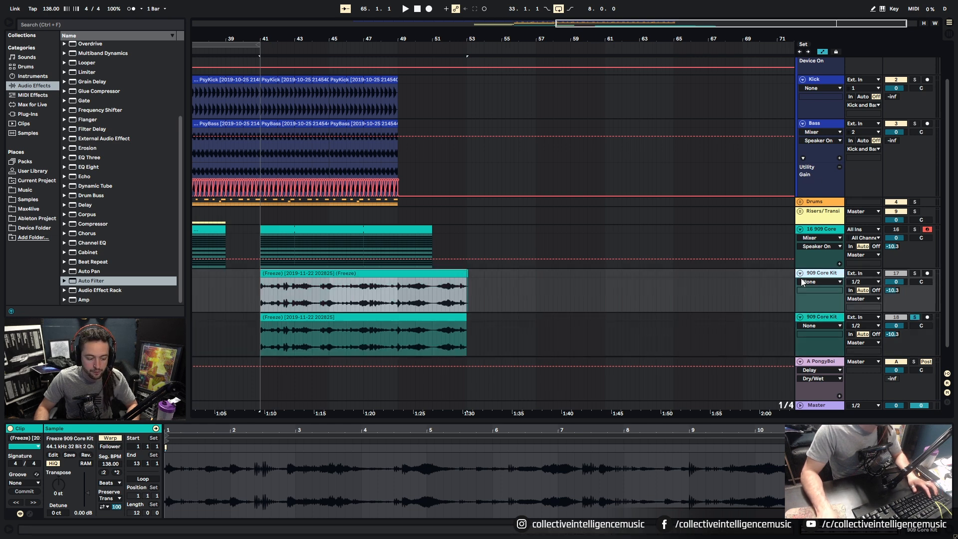
pyautogui.hotkey('ctrl', 'r')
pyautogui.write('Drum F')
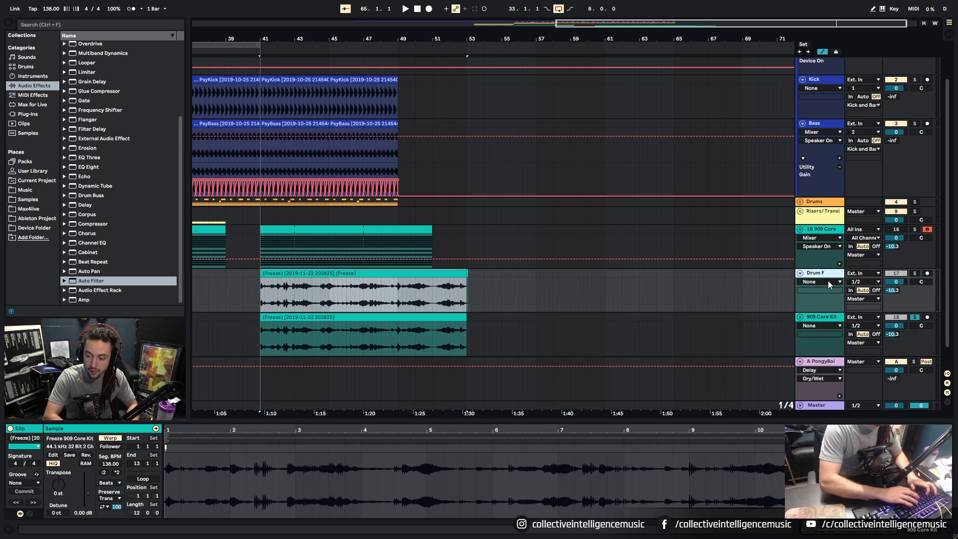
pyautogui.write('X1')
pyautogui.press('Return')
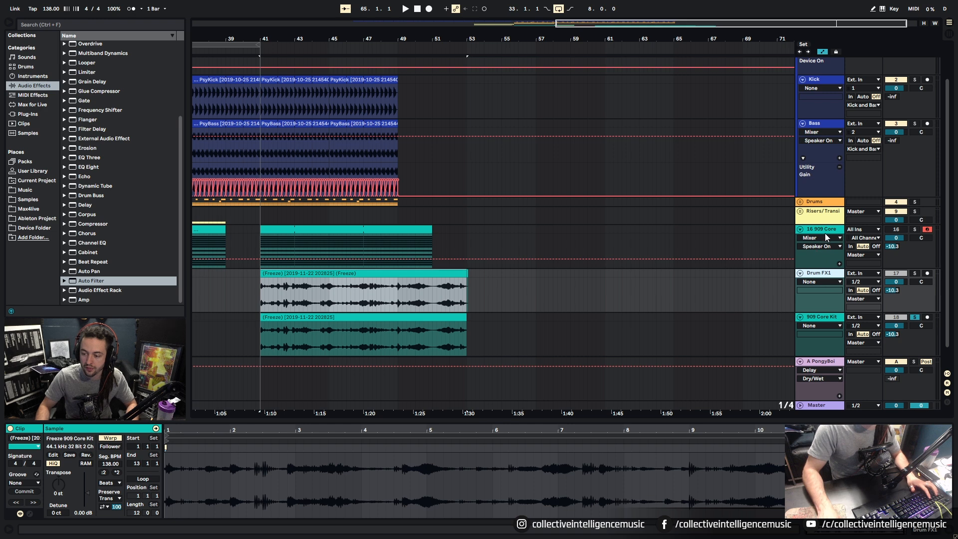
# Rename the original 909 Core Kit MIDI track as DrumFX.
pyautogui.click(826, 232)
pyautogui.hotkey('ctrl', 'r')
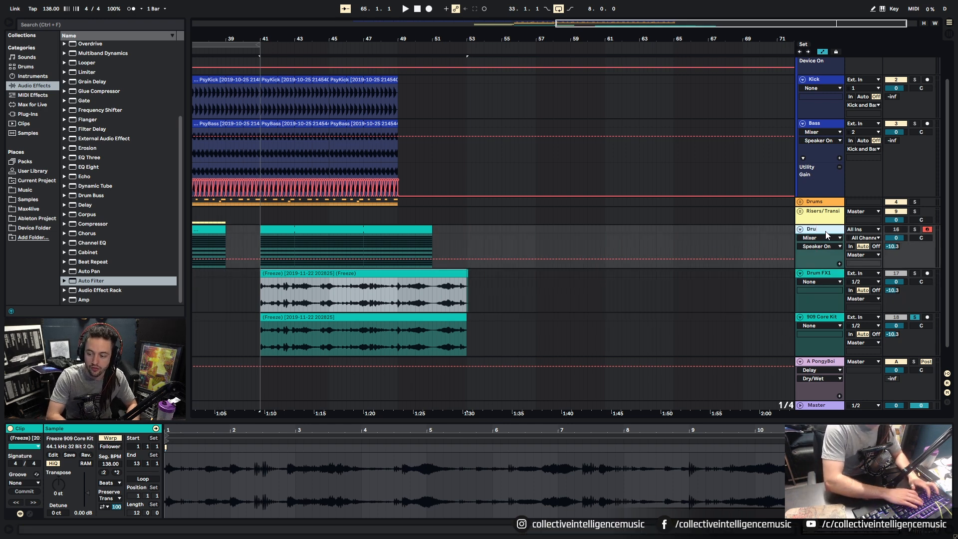
pyautogui.click(812, 317)
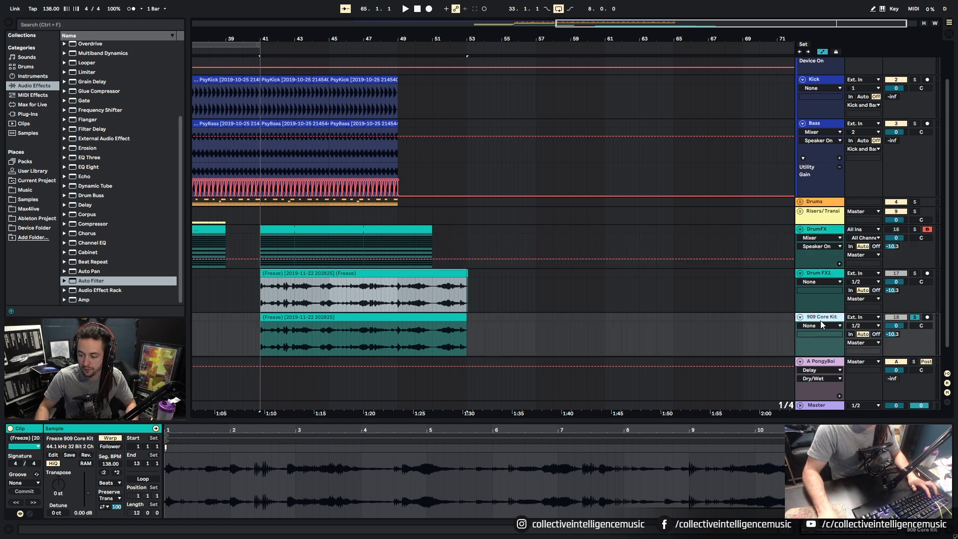
# Double the segment BPM of the repitched 909 Core Kit audio clip to 552 and play it back.
pyautogui.click(423, 340)
pyautogui.click(116, 471)
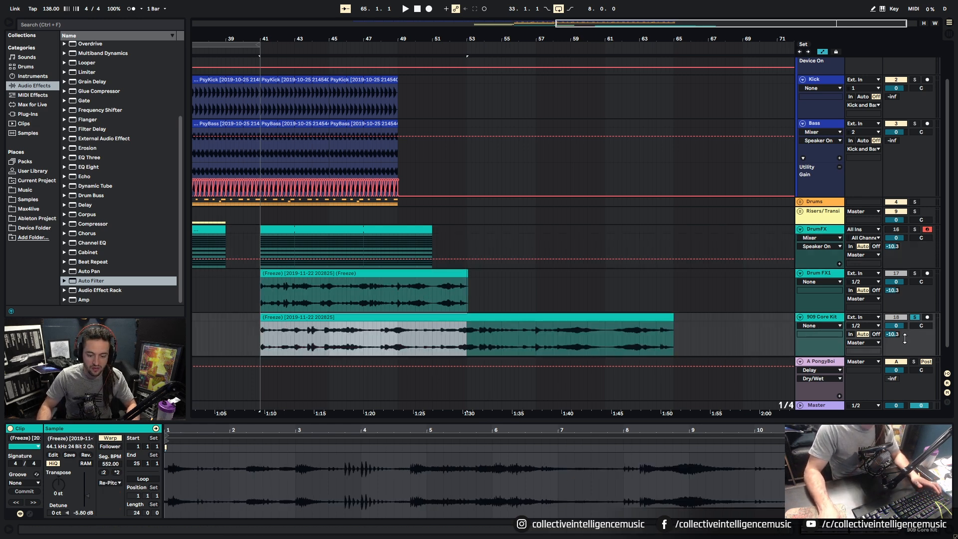
pyautogui.press('space')
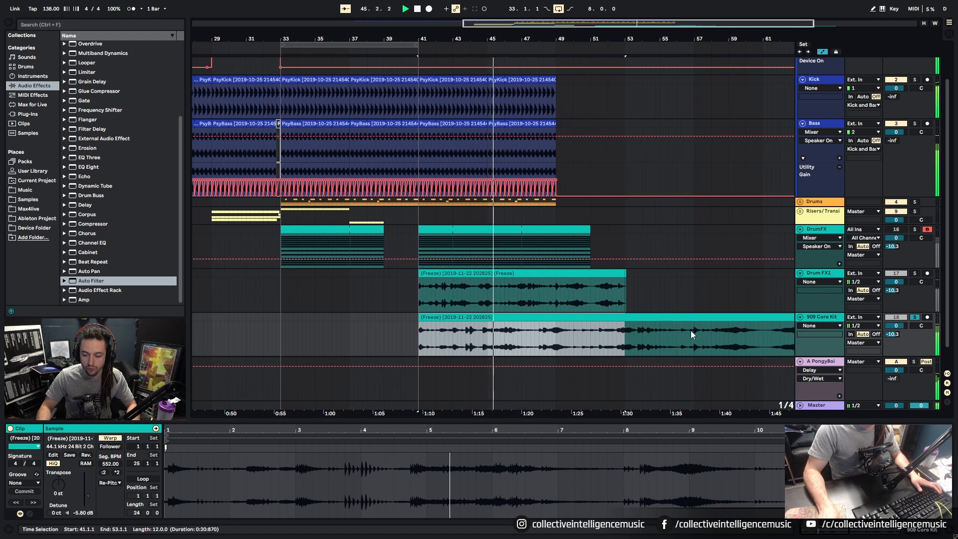
# Move the lengthened 909 Core Kit audio clip so it starts at bar 17 and play from there.
pyautogui.click(712, 317)
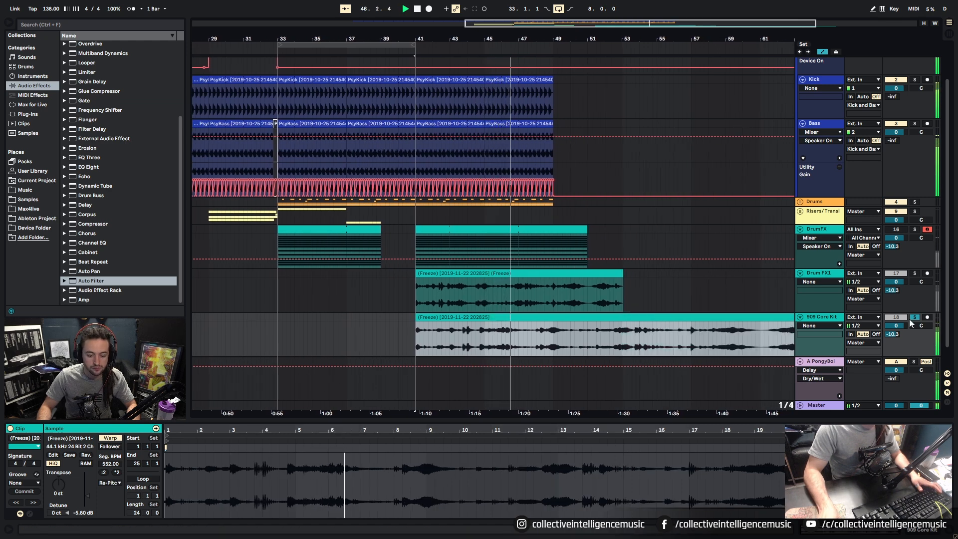
pyautogui.moveTo(632, 38); pyautogui.dragTo(632, 15)
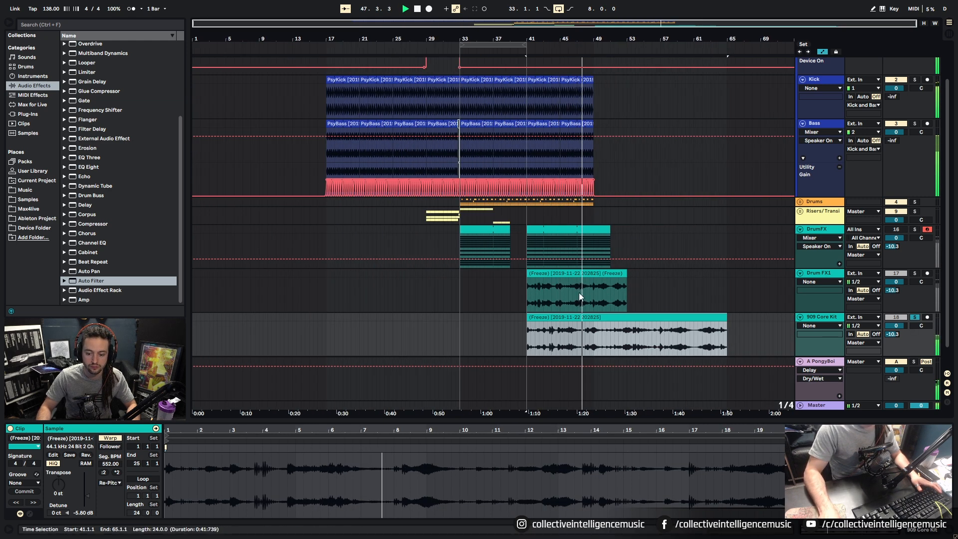
pyautogui.moveTo(579, 322); pyautogui.dragTo(378, 322)
pyautogui.press('space')
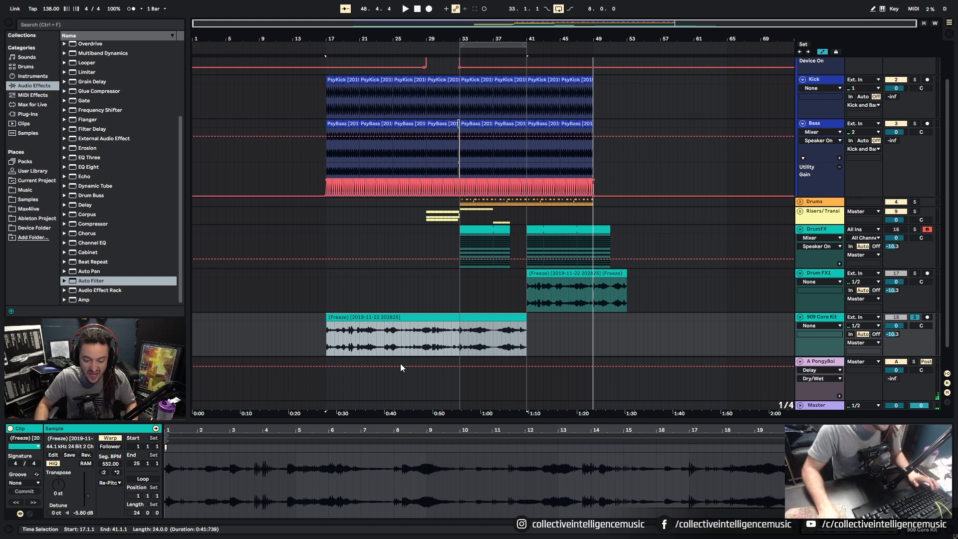
pyautogui.press('space')
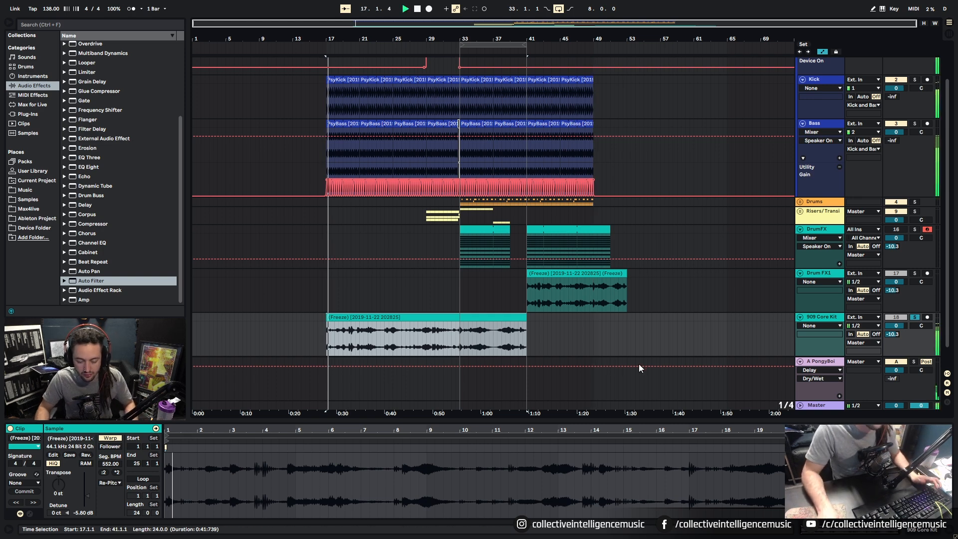
# Insert a new return track and name it Reverboi.
pyautogui.click(948, 532)
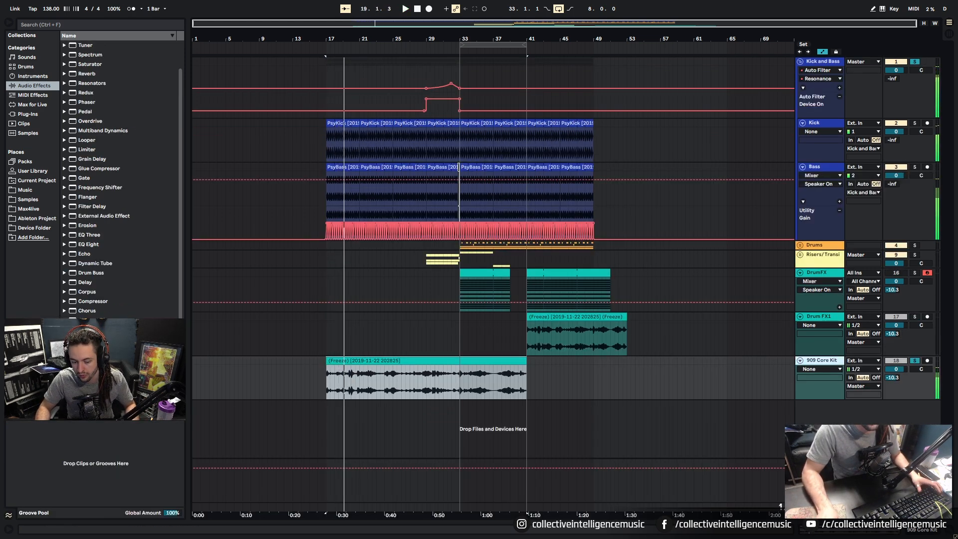
pyautogui.hotkey('ctrl', 'alt', 't')
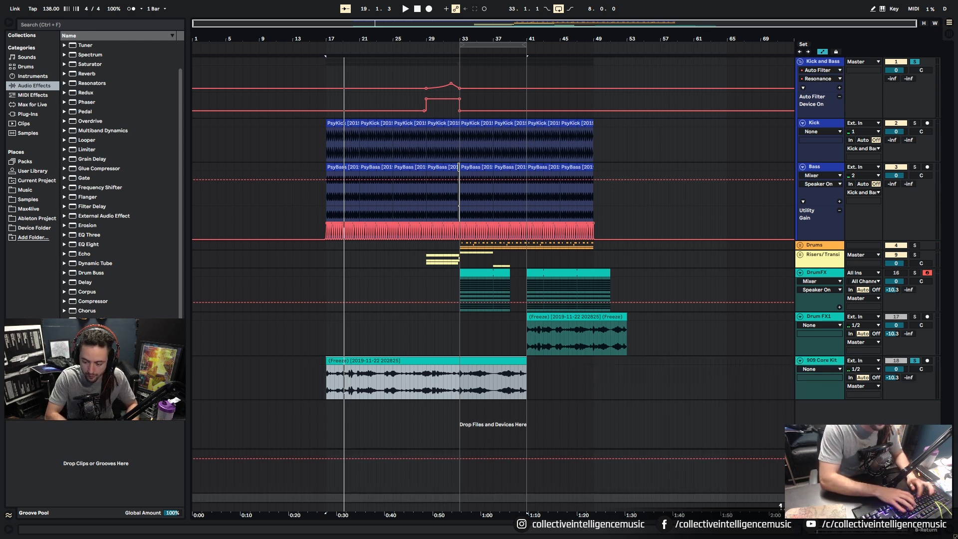
pyautogui.write('Reverbo')
pyautogui.press('Return')
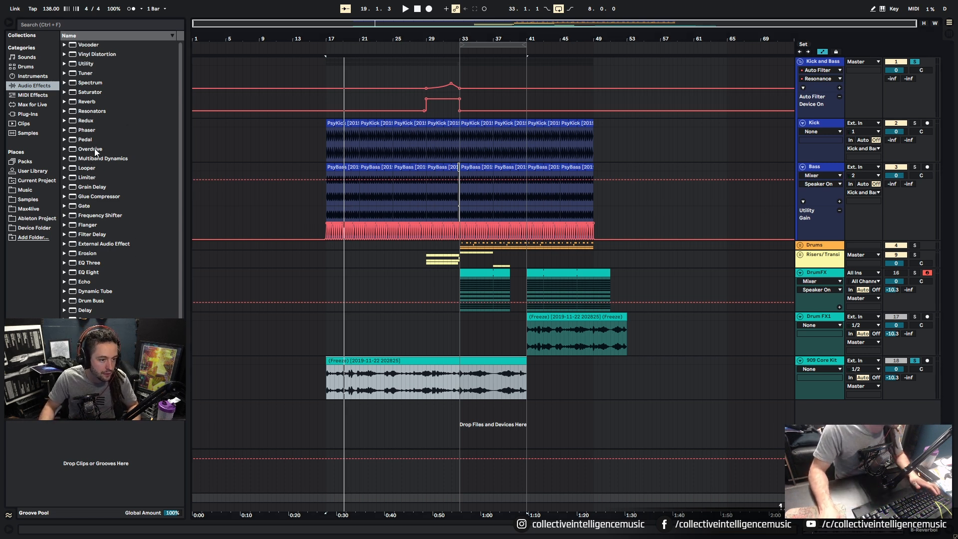
# Load Reverb on the Reverboi return, use its low cut instead of the high cut, and set quality to High.
pyautogui.scroll(3, 103, 262)
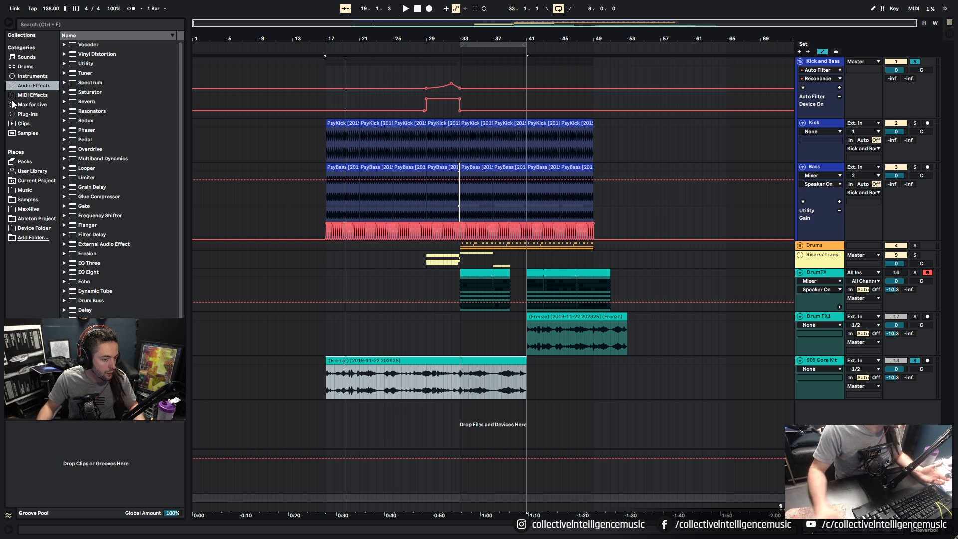
pyautogui.click(87, 102)
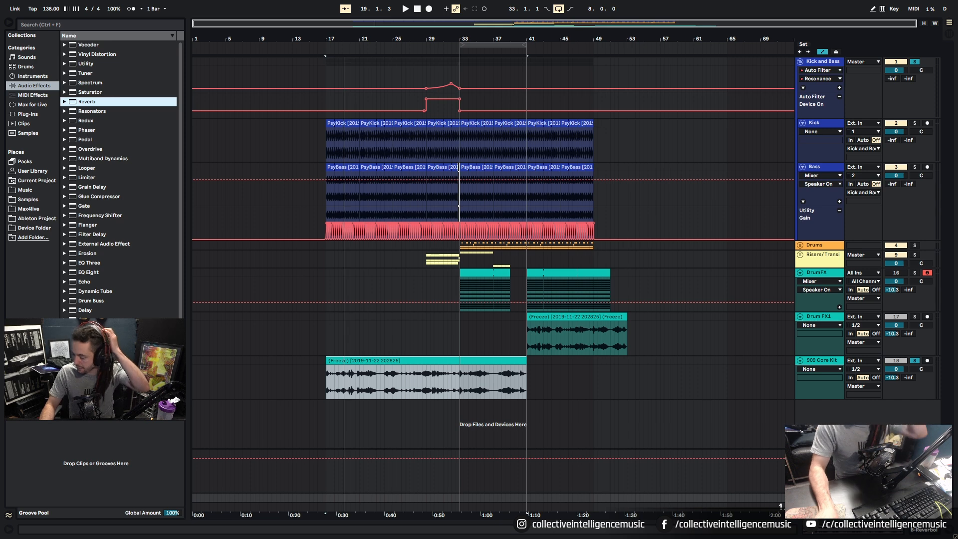
pyautogui.press('Return')
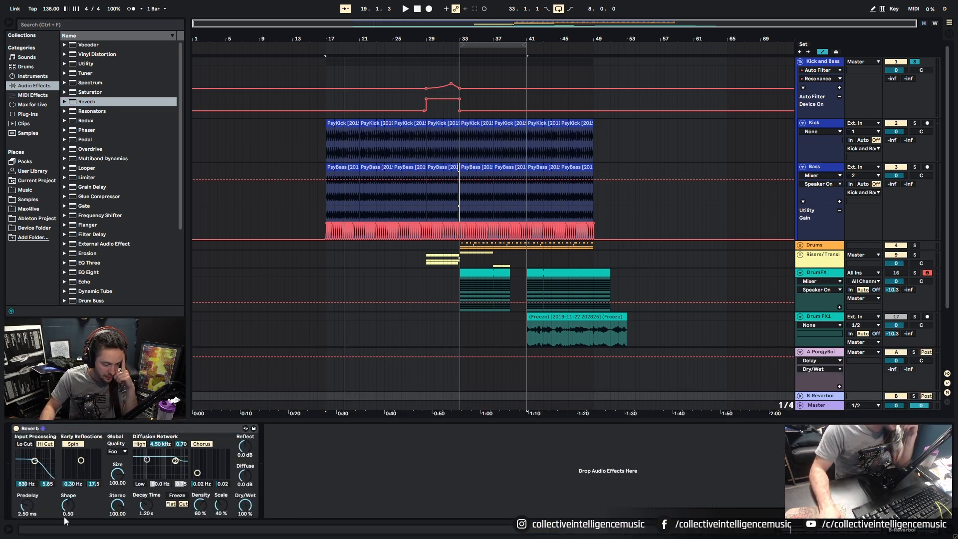
pyautogui.click(33, 444)
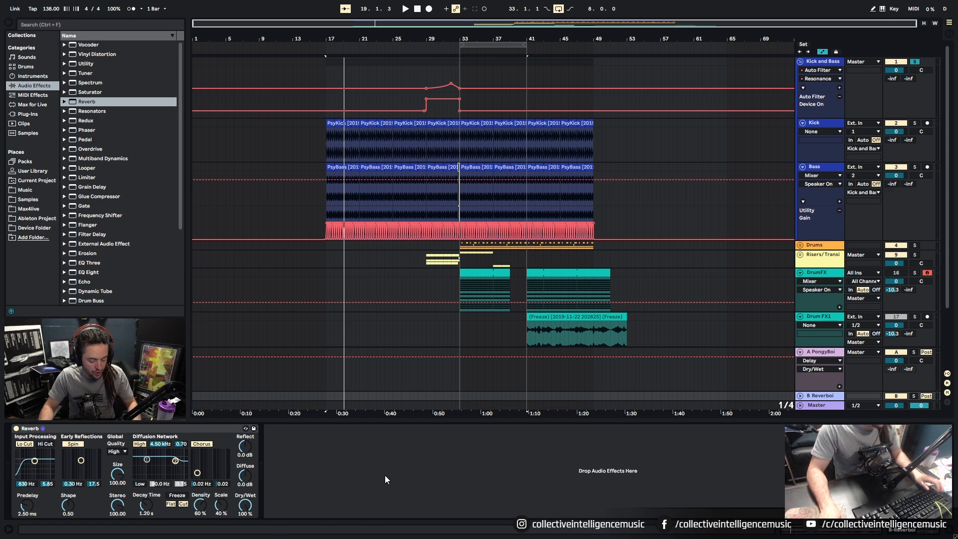
# Switch to Chrome and open the bookmarked Music Calculator site in a new tab.
pyautogui.hotkey('alt', 'Tab')
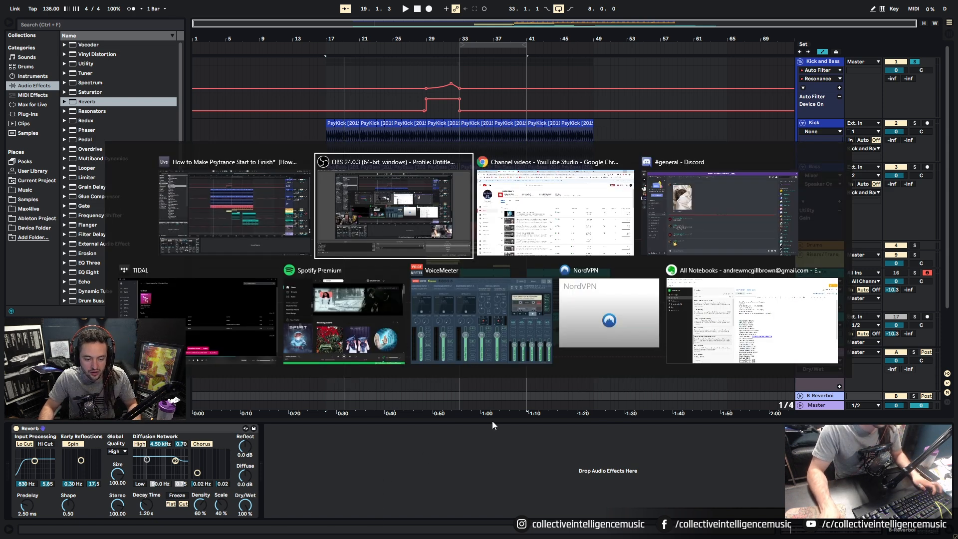
pyautogui.hotkey('alt', 'Tab')
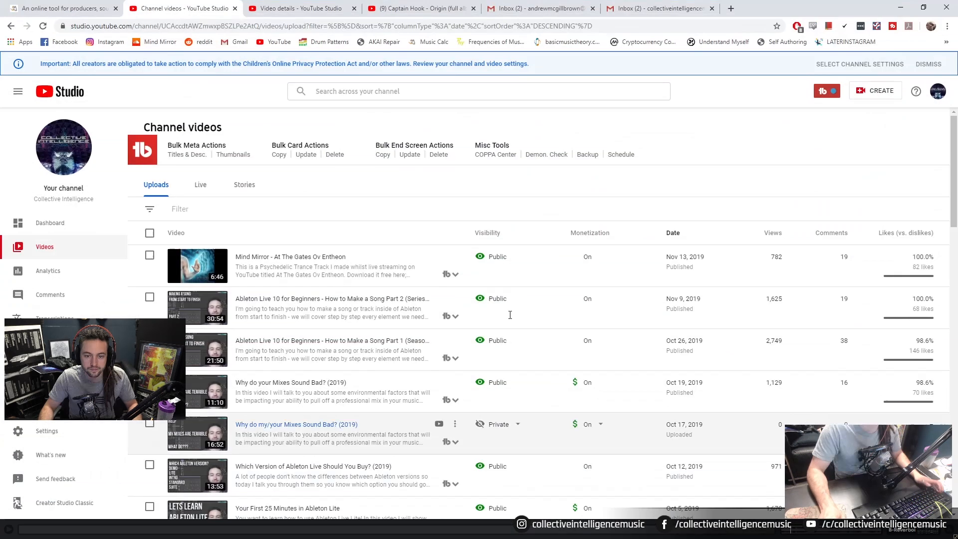
pyautogui.click(731, 8)
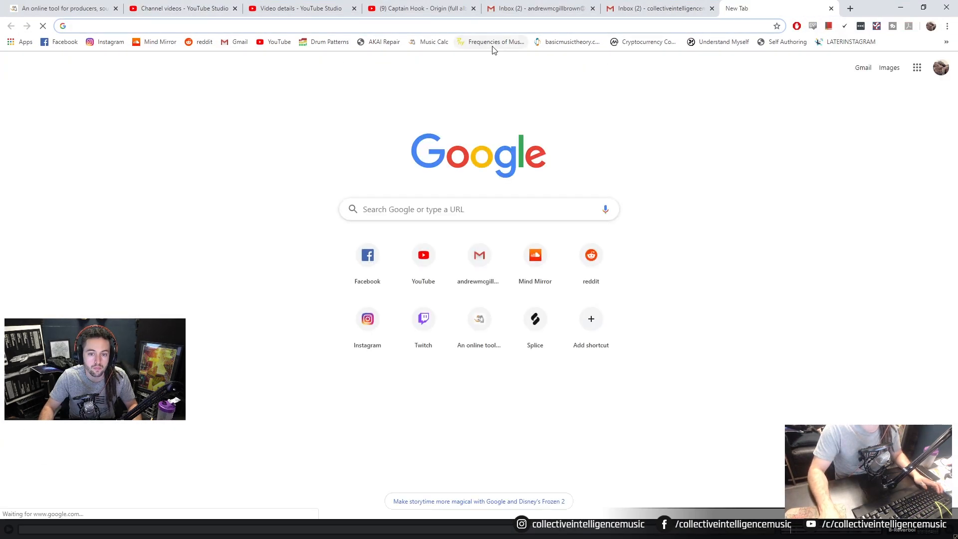
pyautogui.click(493, 43)
pyautogui.click(433, 41)
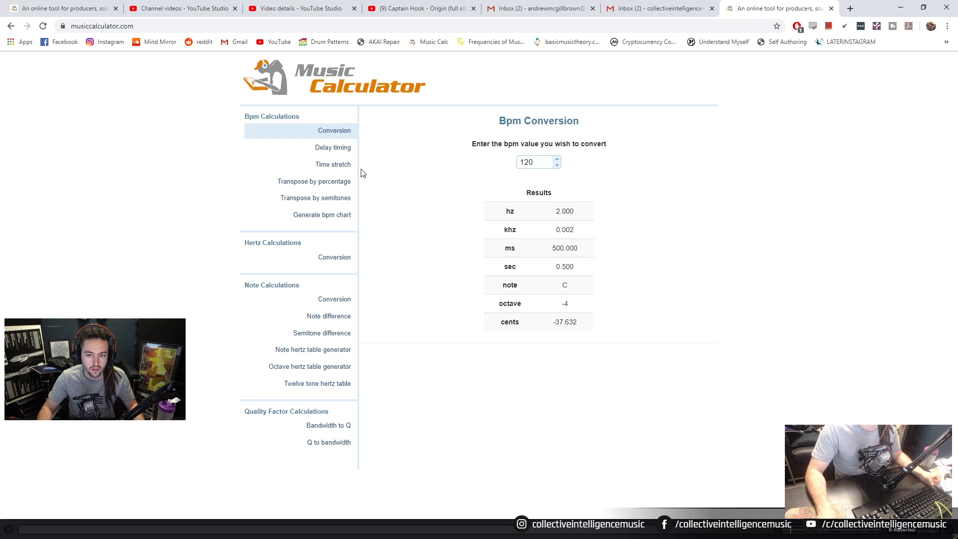
pyautogui.click(333, 166)
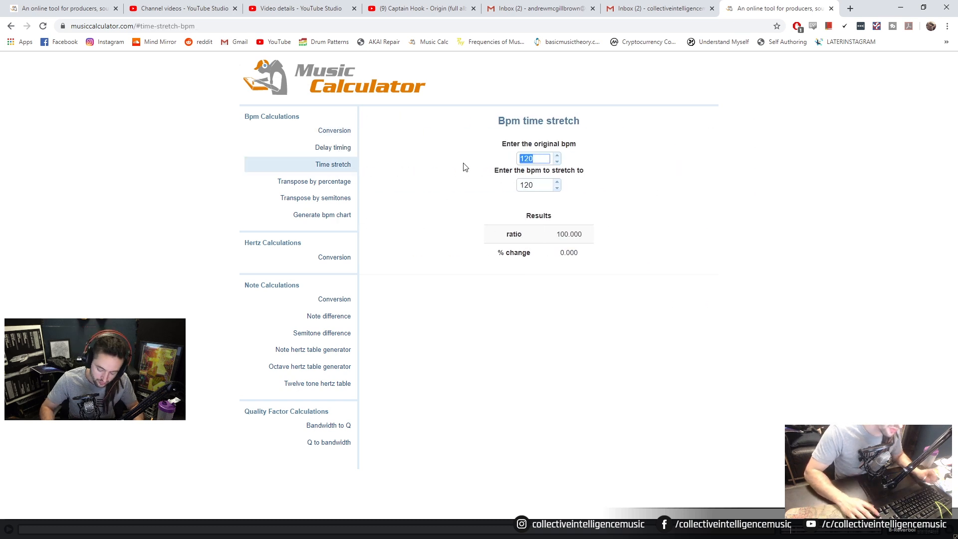
pyautogui.hotkey('alt', 'Tab')
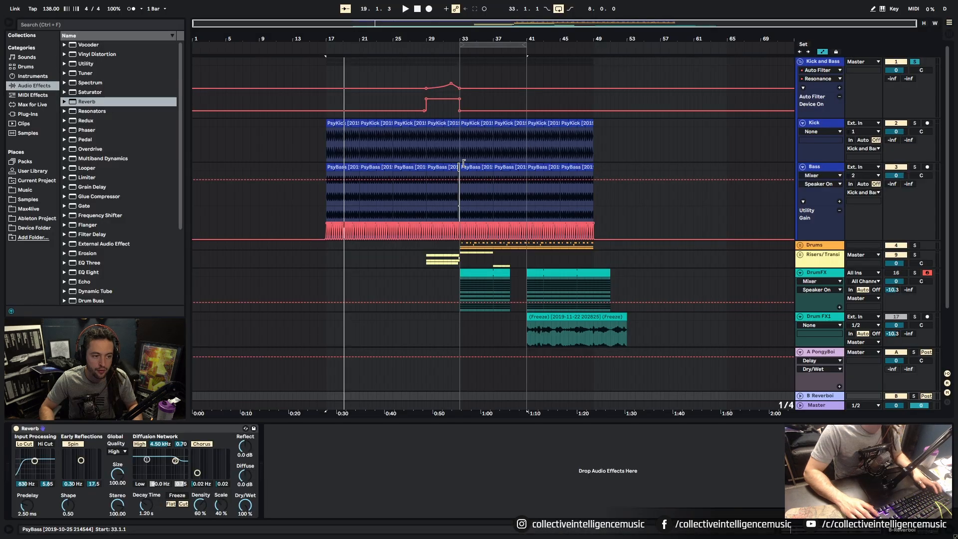
pyautogui.press('super')
pyautogui.hotkey('alt', 'Tab')
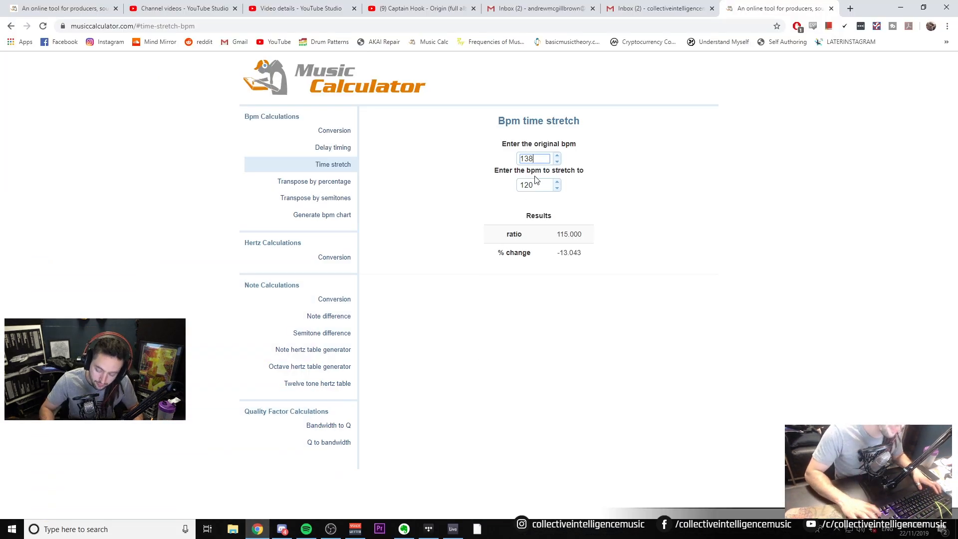
# Calculate the 1/1 delay time for 138 BPM, and set the Reverb's decay time in Ableton Live to 1.73 s.
pyautogui.click(336, 154)
pyautogui.moveTo(536, 158); pyautogui.dragTo(516, 156)
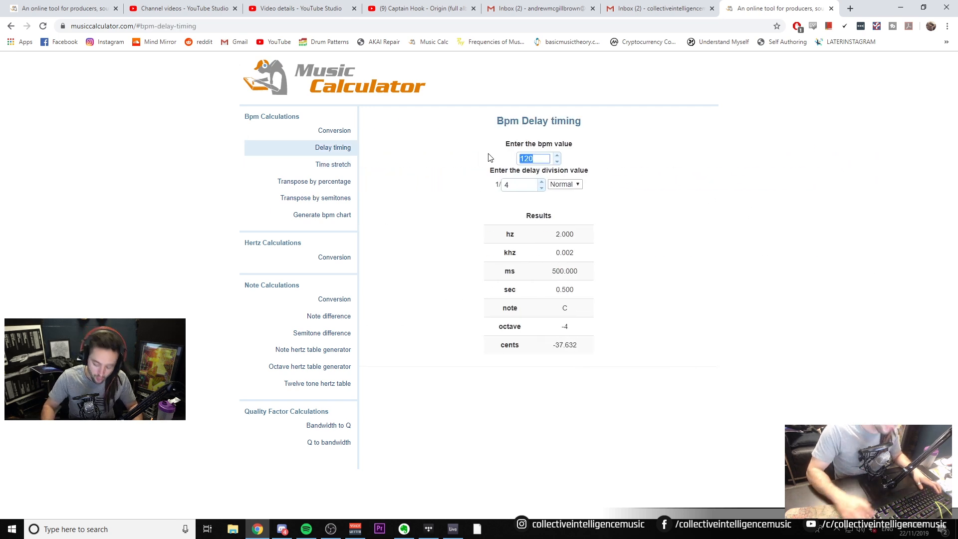
pyautogui.write('138')
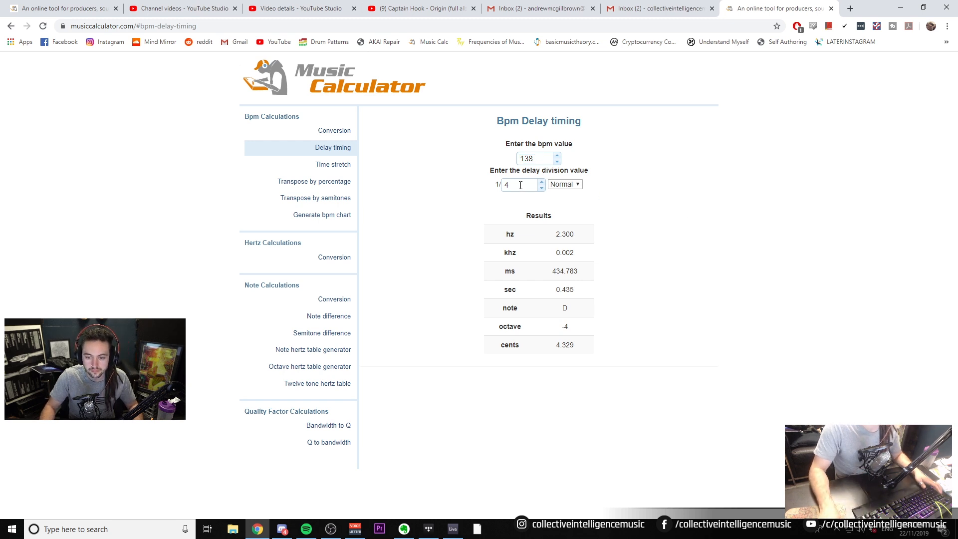
pyautogui.click(712, 233)
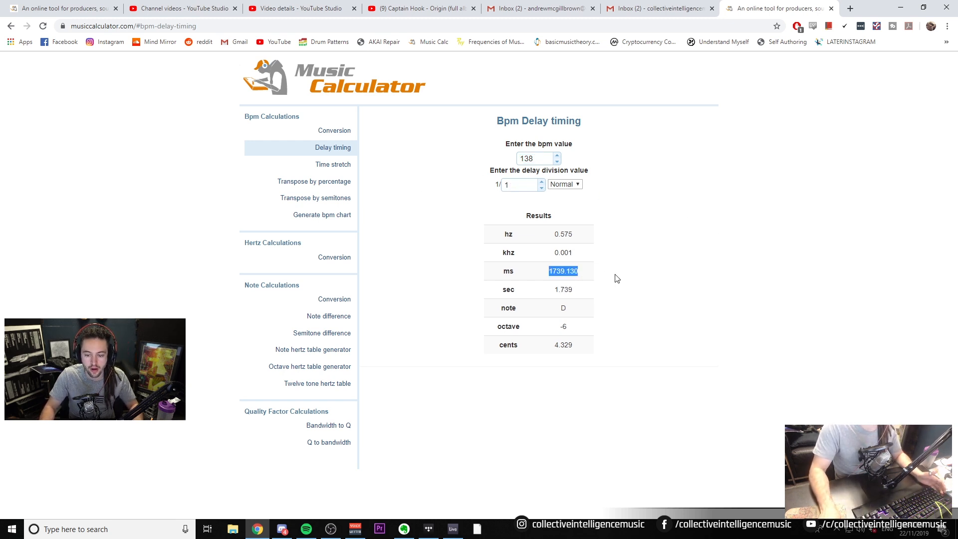
pyautogui.click(458, 529)
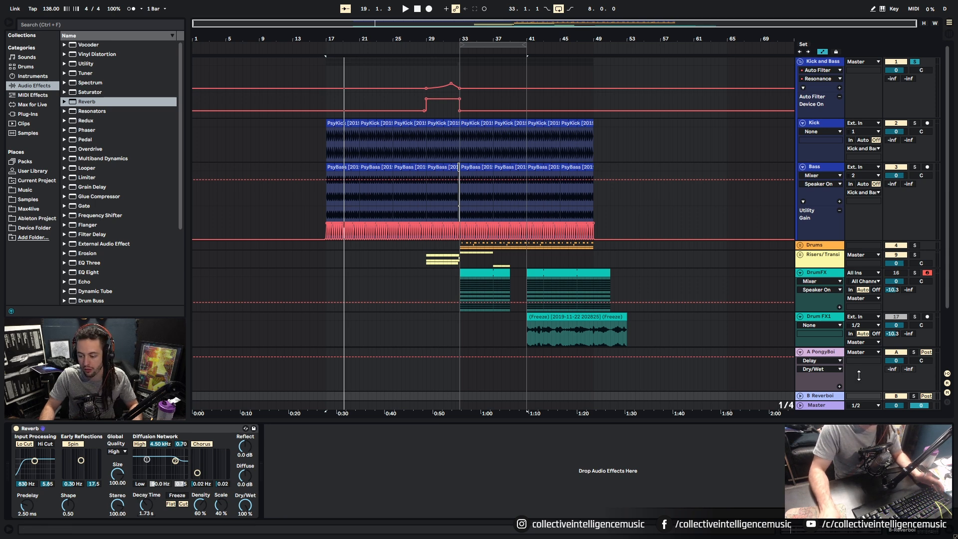
# Try a Reverboi send of about -16 dB on the soloed Drum FX1 track during playback, and undo it.
pyautogui.scroll(-3, 851, 330)
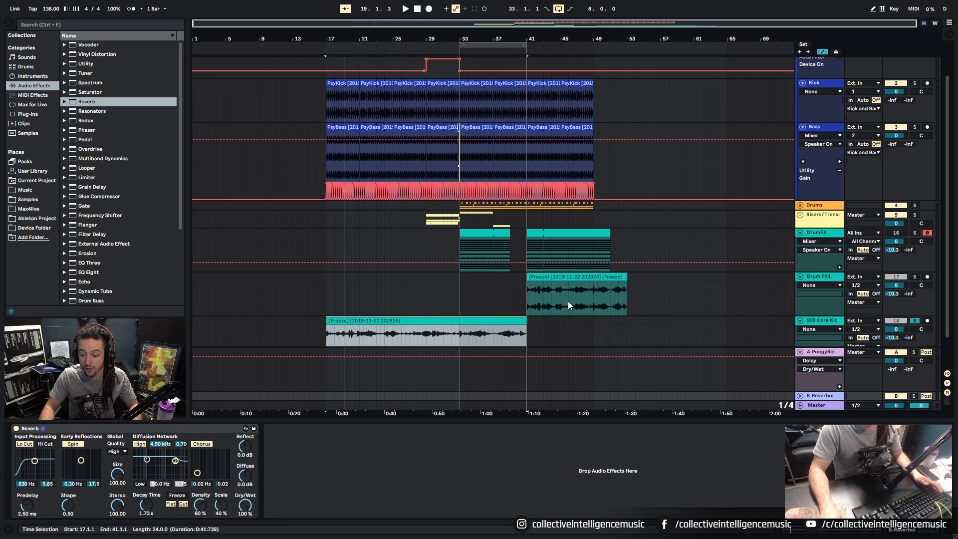
pyautogui.click(591, 283)
pyautogui.press('space')
pyautogui.scroll(-3, 543, 310)
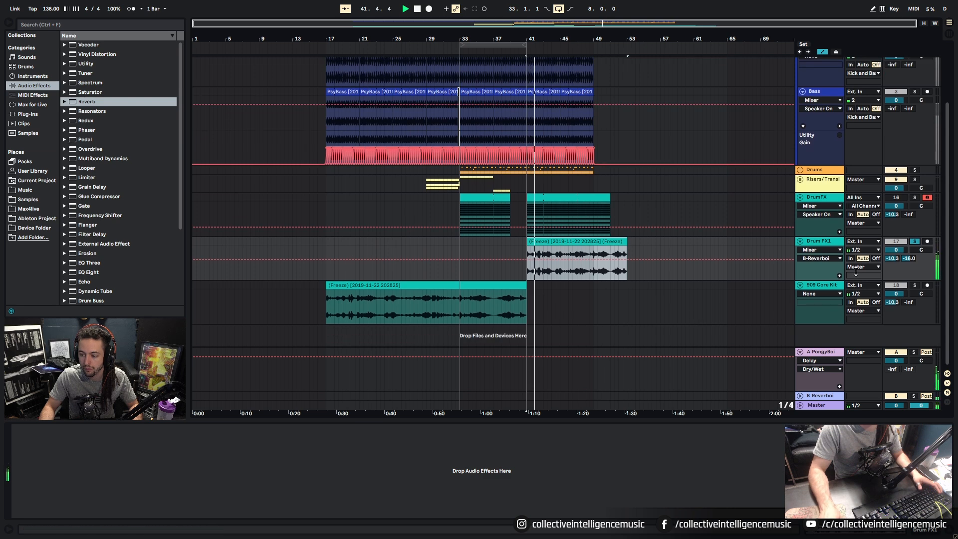
pyautogui.hotkey('ctrl', 'z')
# Set the 909 Core Kit audio track's send to Reverboi to 0 dB and play the track soloed.
pyautogui.click(391, 284)
pyautogui.moveTo(910, 303); pyautogui.dragTo(910, 301)
pyautogui.press('space')
pyautogui.click(915, 285)
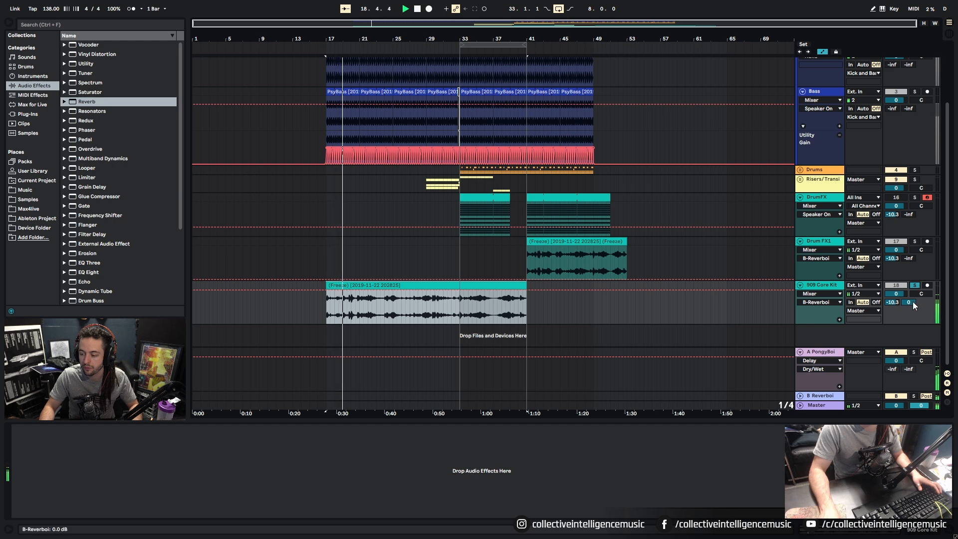
# Find EQ Eight in the audio effects and add it after the Reverb on the Reverboi return.
pyautogui.click(824, 396)
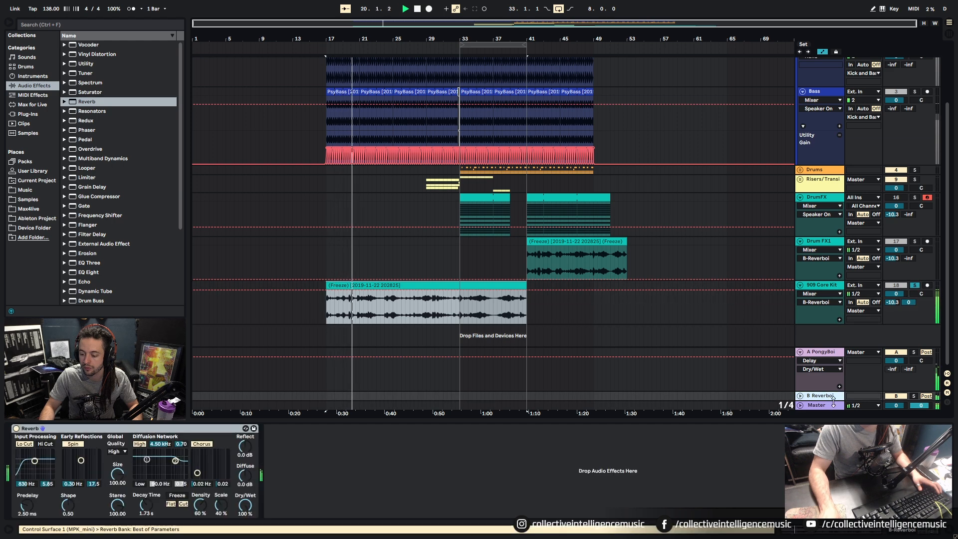
pyautogui.click(52, 26)
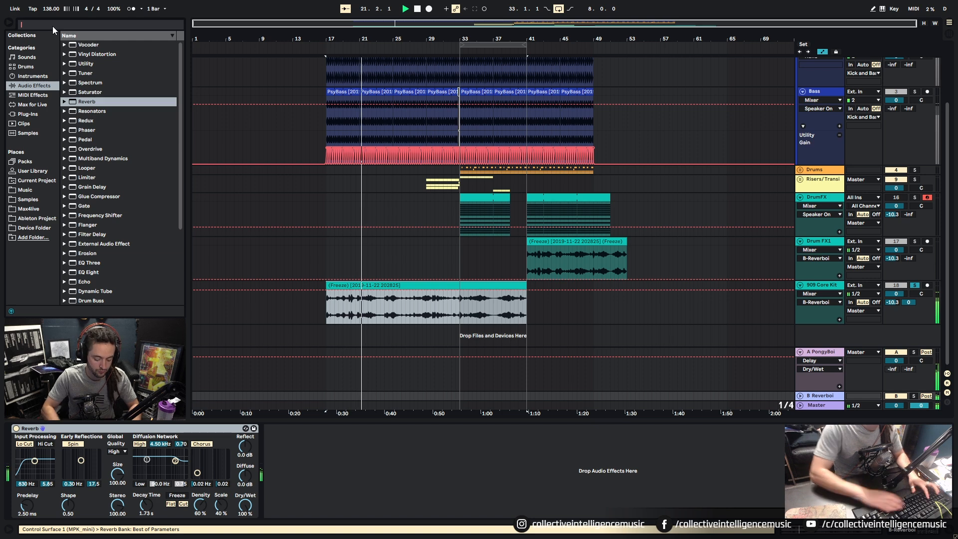
pyautogui.write('pro')
pyautogui.press('BackSpace')
pyautogui.press('BackSpace')
pyautogui.press('BackSpace')
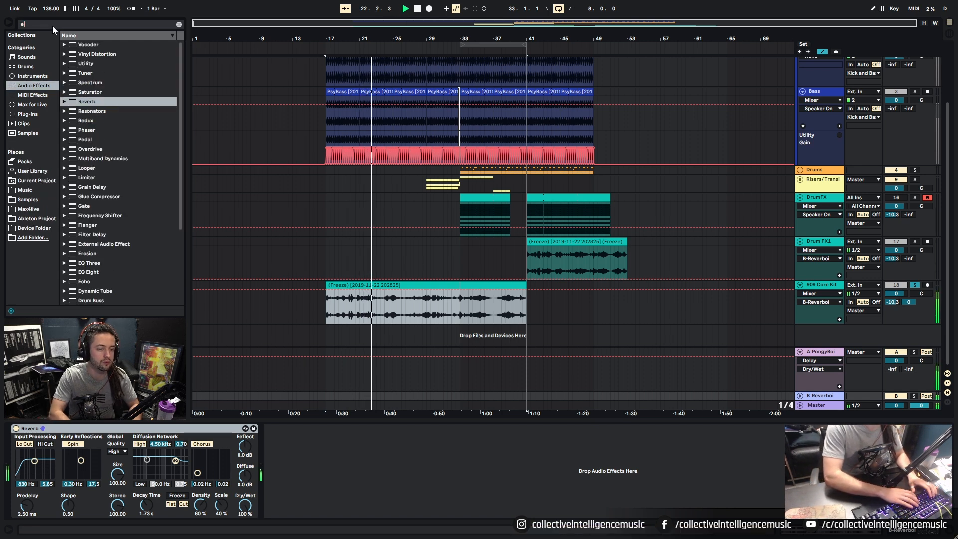
pyautogui.write('eq')
pyautogui.doubleClick(90, 63)
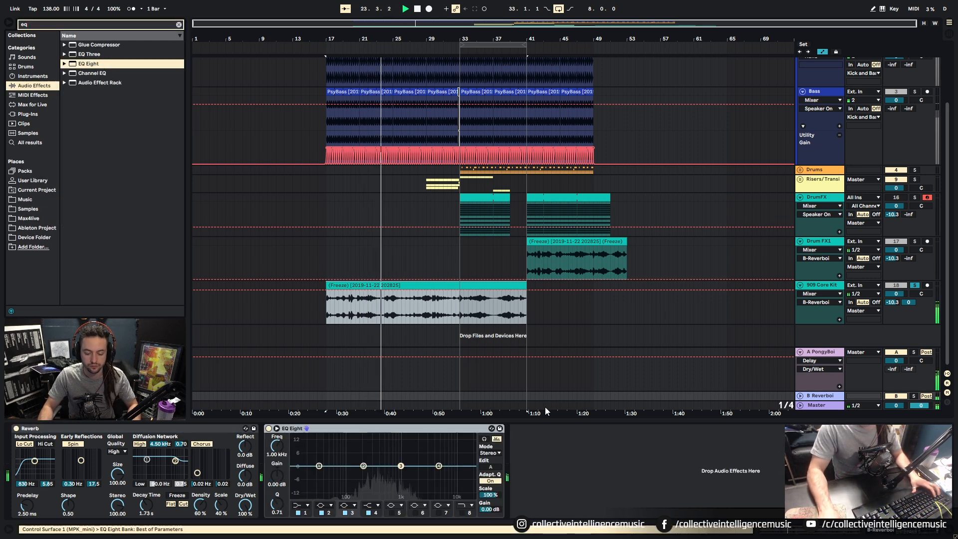
# Set EQ Eight's first band to a low cut at about 391 Hz.
pyautogui.click(307, 504)
pyautogui.click(300, 462)
pyautogui.moveTo(280, 446); pyautogui.dragTo(280, 399)
# Audition the reverberated 909 Core Kit track together with the Kick and Bass group, and clear the solos.
pyautogui.scroll(3, 648, 219)
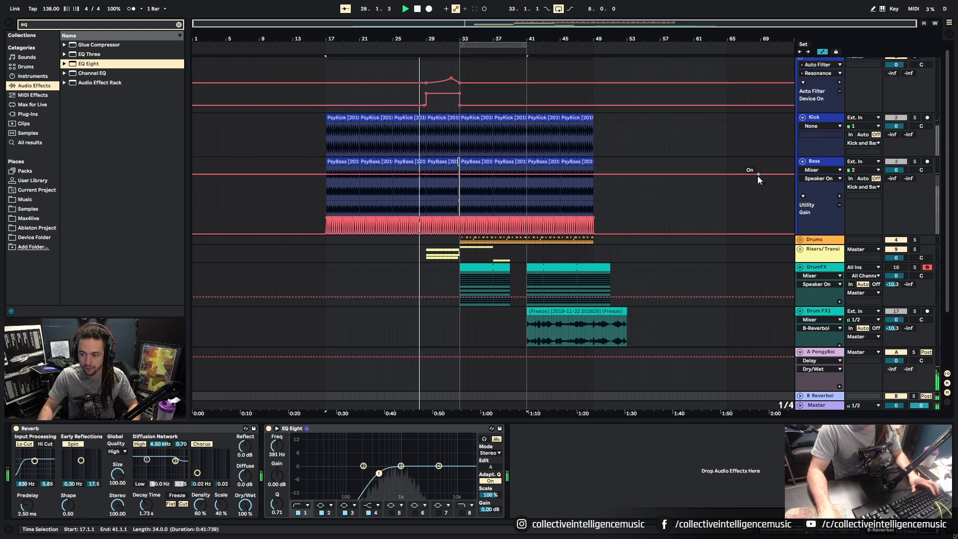
pyautogui.scroll(-3, 547, 310)
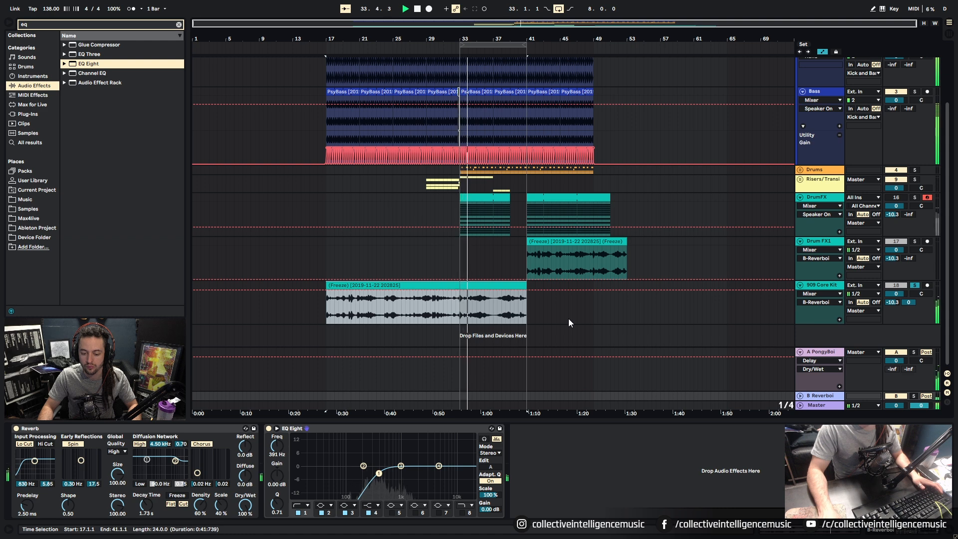
pyautogui.click(915, 285)
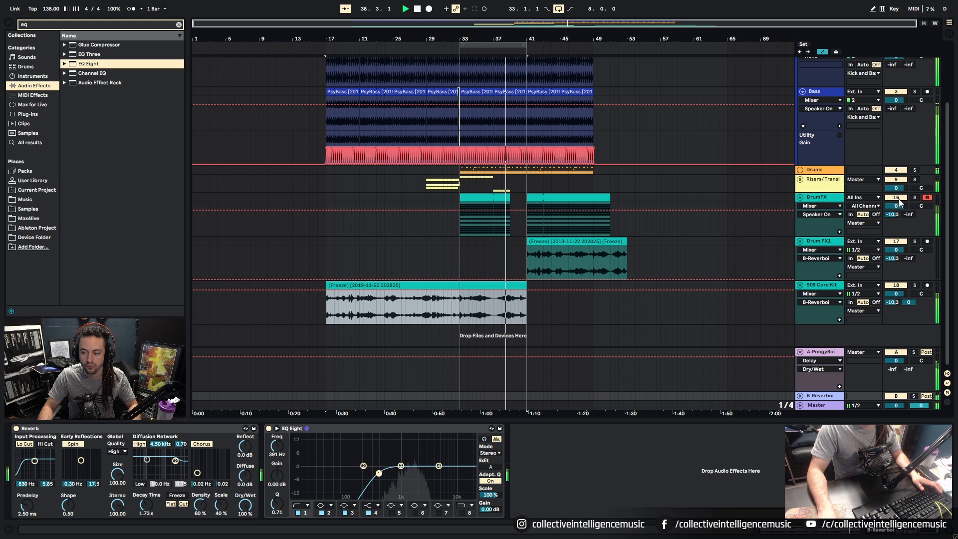
# Stop playback and move the Drum FX1 audio clips so they start at bar 17, above the 909 Core Kit clip.
pyautogui.click(561, 246)
pyautogui.press('space')
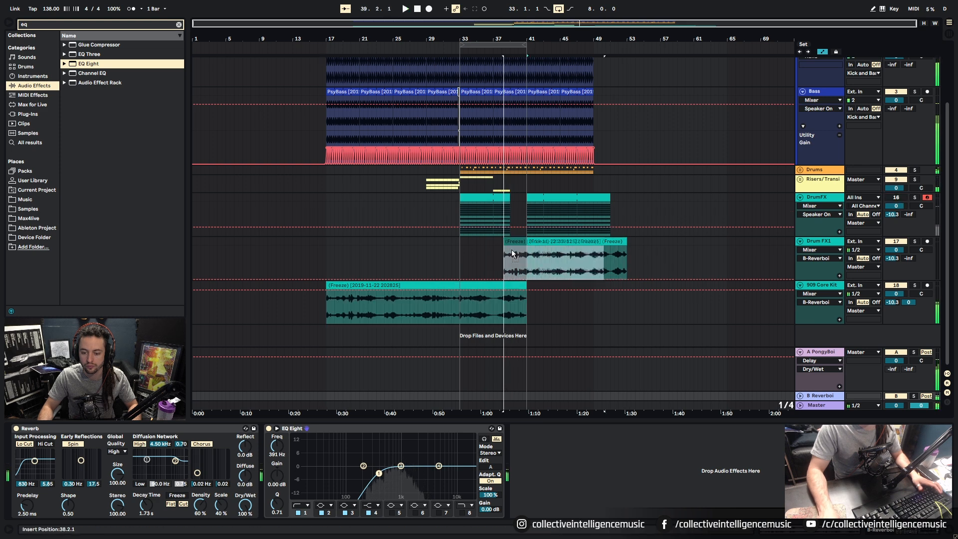
pyautogui.hotkey('ctrl', 'c')
pyautogui.click(324, 254)
pyautogui.hotkey('ctrl', 'v')
pyautogui.moveTo(389, 249); pyautogui.dragTo(391, 249)
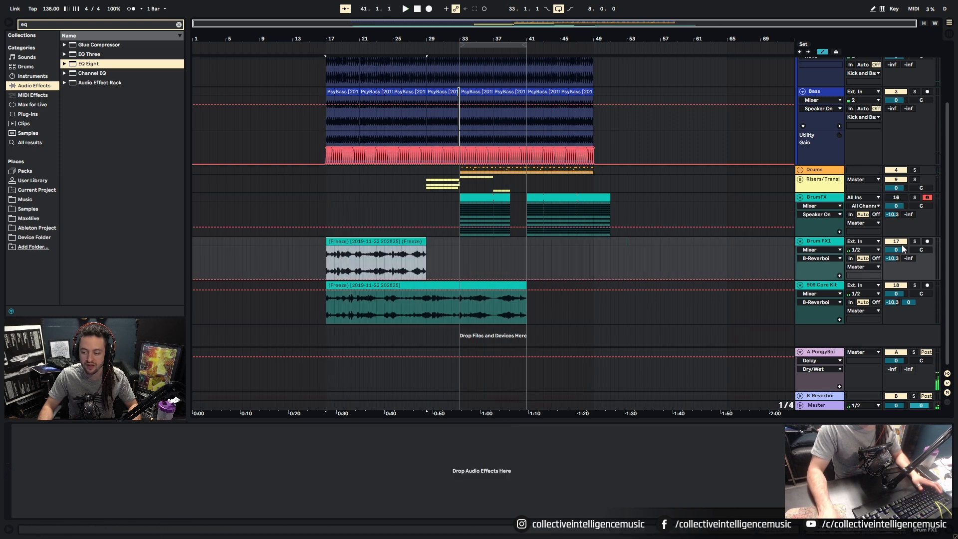
# Play the soloed Drum FX1 track, set its send to Reverboi to -9.0 dB, and clear the solo.
pyautogui.press('space')
pyautogui.moveTo(908, 258); pyautogui.dragTo(909, 239)
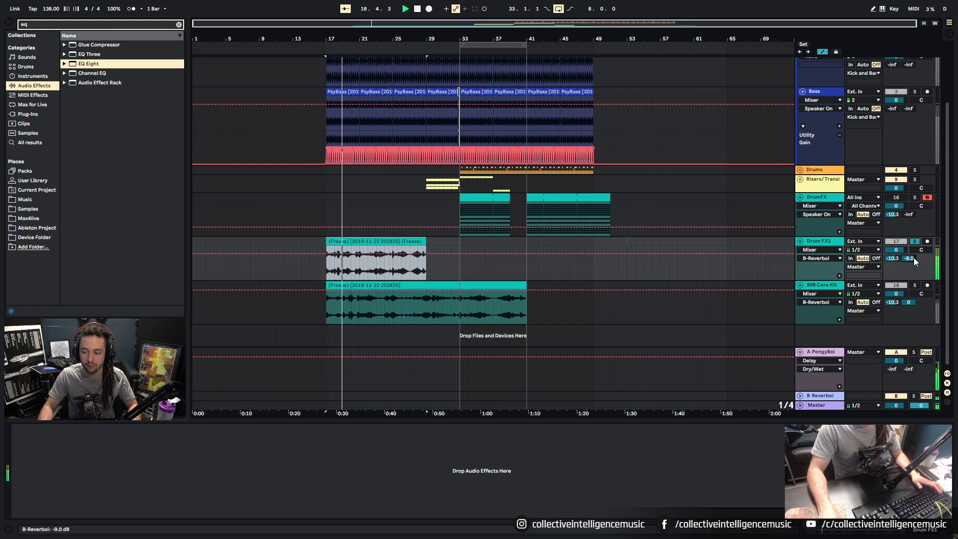
pyautogui.click(916, 242)
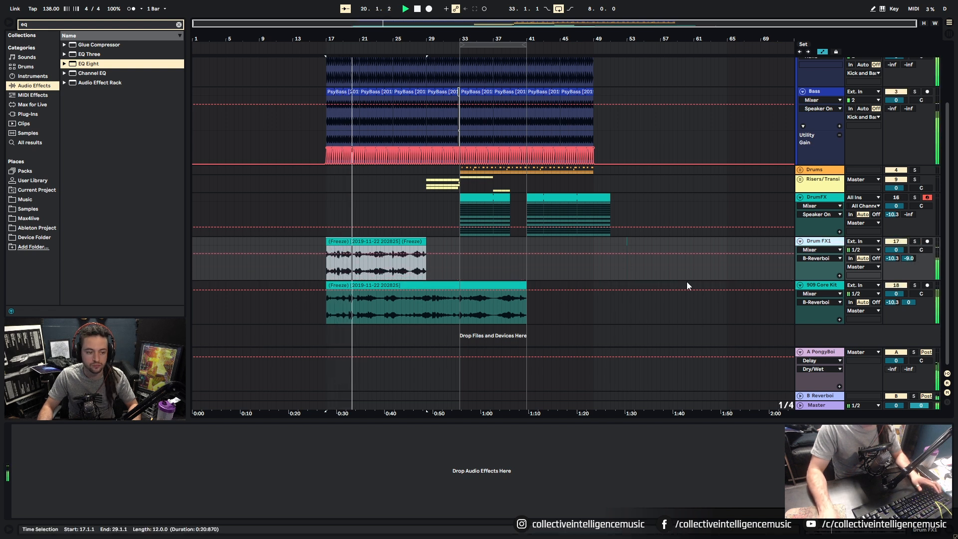
# Add EQ Eight to Drum FX1, make its second band a low cut at about 469 Hz, and audition it with the arrangement.
pyautogui.moveTo(90, 65); pyautogui.dragTo(156, 491)
pyautogui.click(72, 505)
pyautogui.click(72, 458)
pyautogui.moveTo(111, 472); pyautogui.dragTo(130, 473)
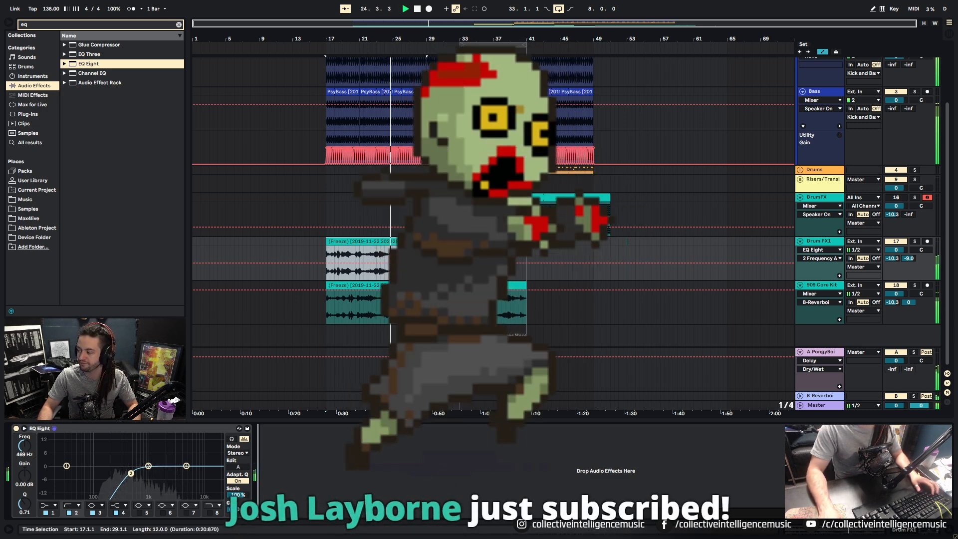
pyautogui.moveTo(426, 39)
pyautogui.mouseDown()
pyautogui.moveTo(428, 80)
pyautogui.moveTo(511, 75)
pyautogui.mouseUp()
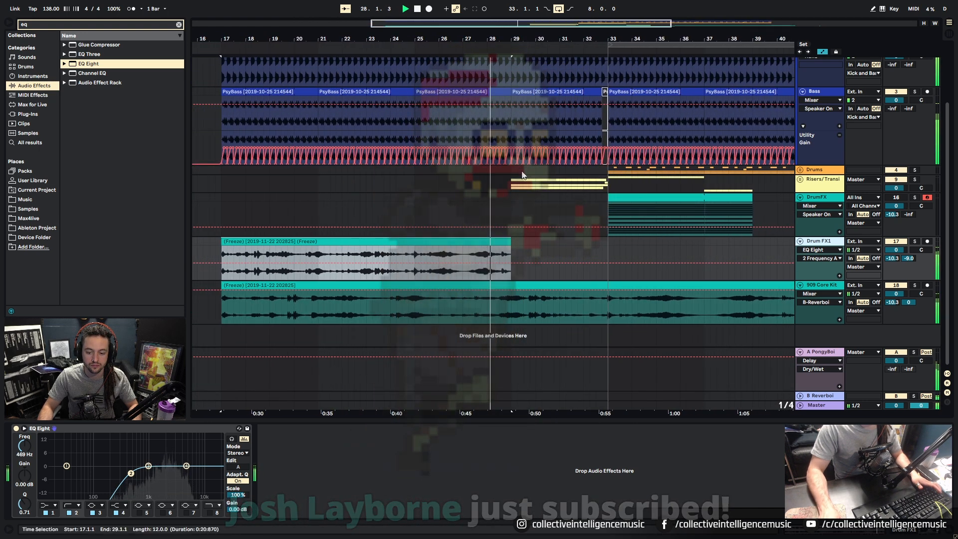
pyautogui.moveTo(521, 39); pyautogui.dragTo(522, 10)
pyautogui.press('space')
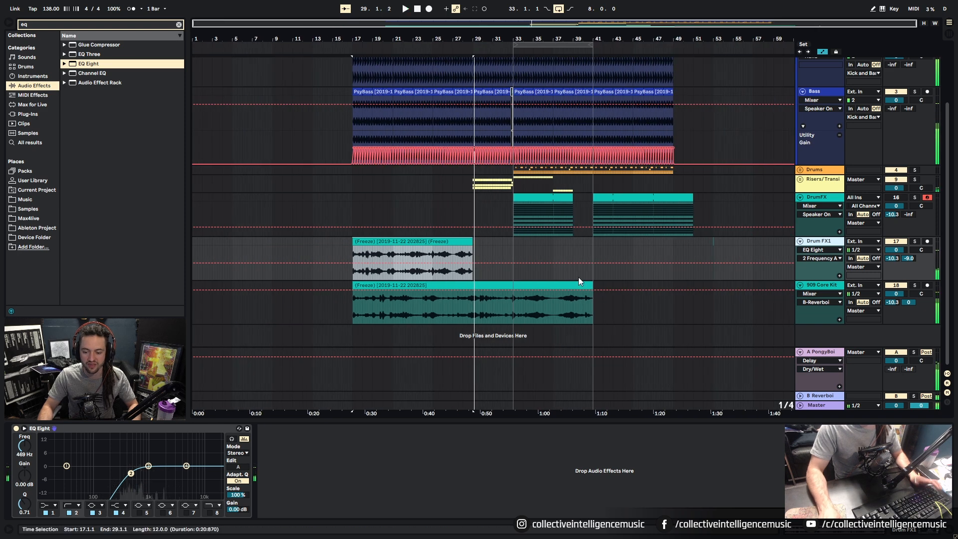
# Rename the 909 Core Kit track to Drum FX2 and hide the automation lanes.
pyautogui.click(843, 301)
pyautogui.hotkey('ctrl', 'r')
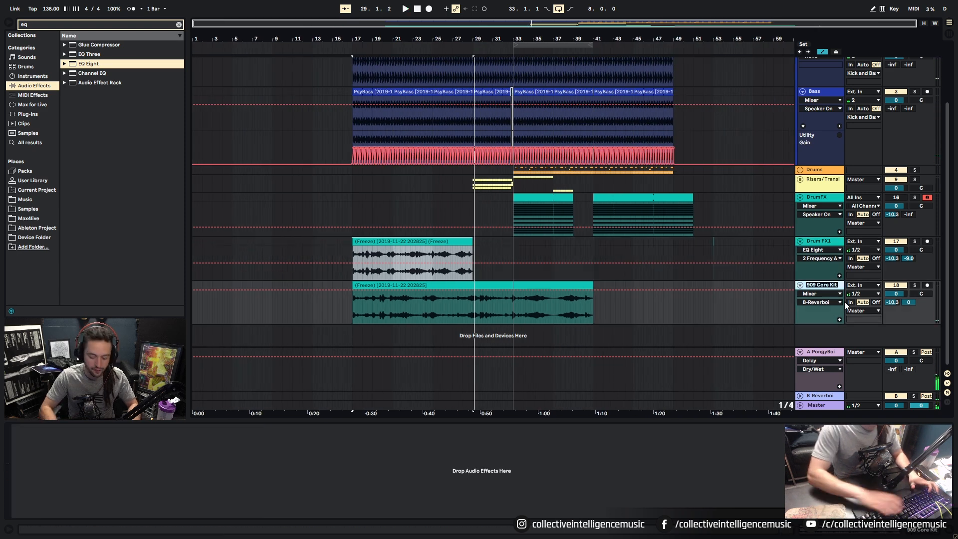
pyautogui.write('Drum FX')
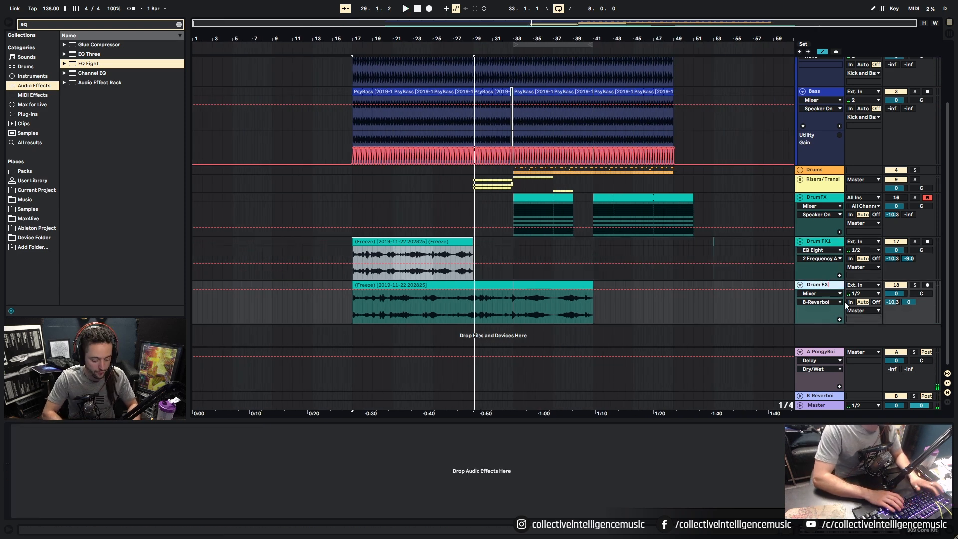
pyautogui.write('a')
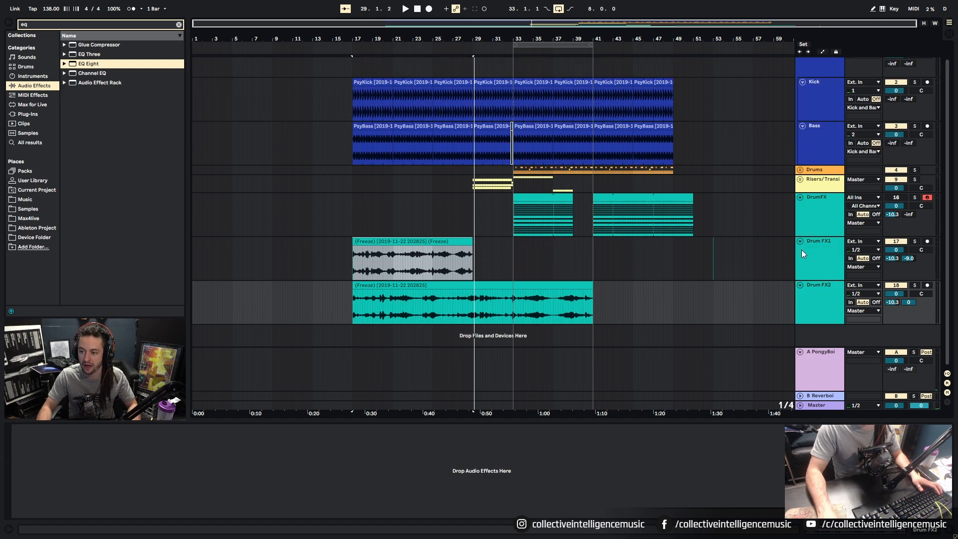
# Duplicate the Drum FX2 track and consolidate the clip on the duplicate into a new sample.
pyautogui.click(802, 304)
pyautogui.hotkey('ctrl', 'd')
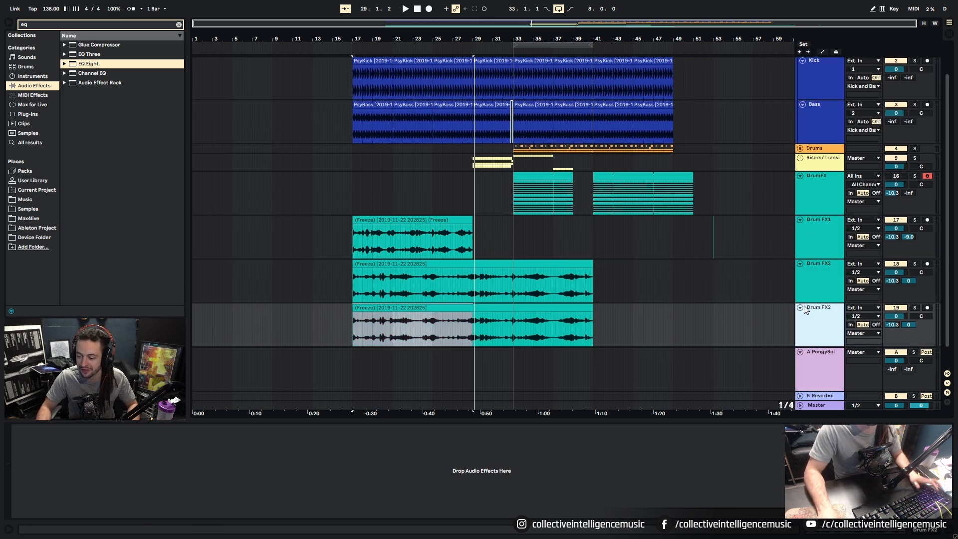
pyautogui.click(495, 301)
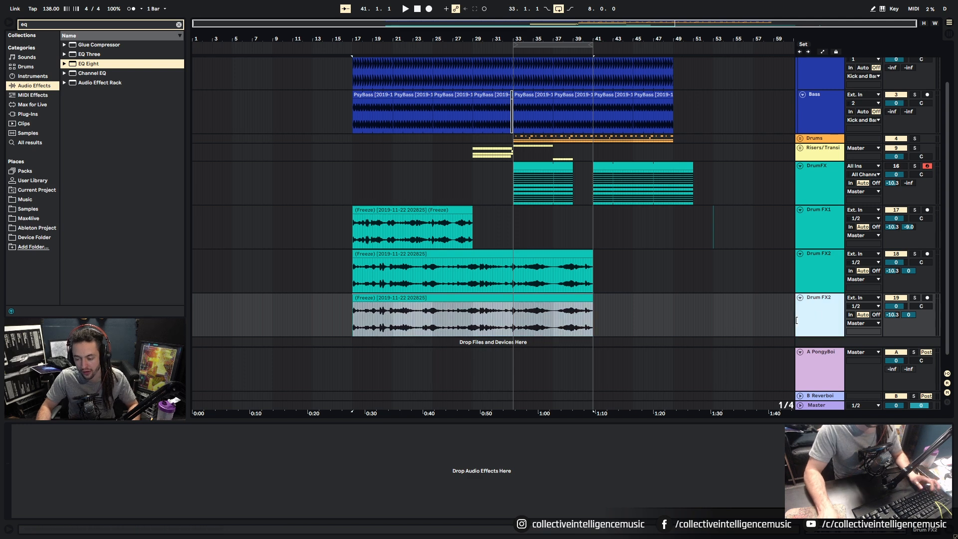
pyautogui.hotkey('shift', 'Tab')
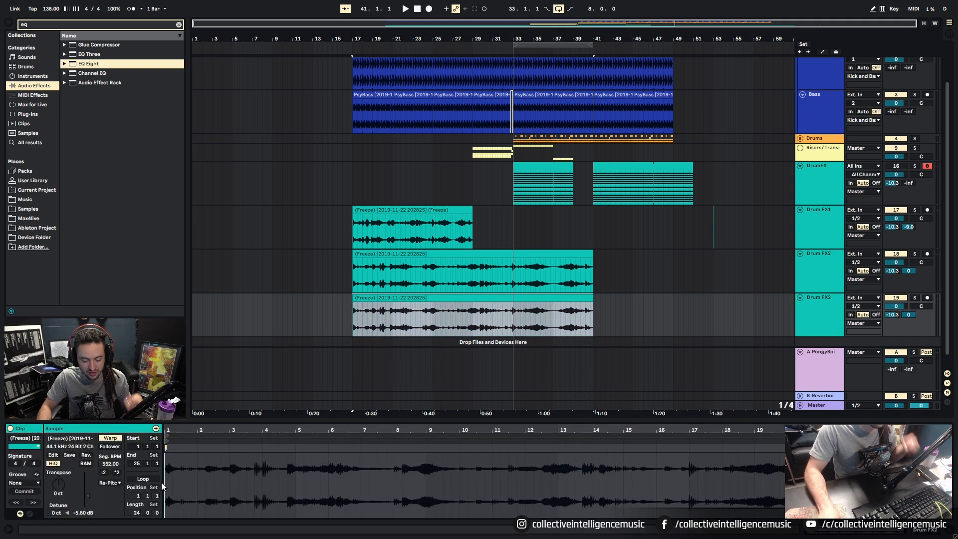
pyautogui.click(117, 473)
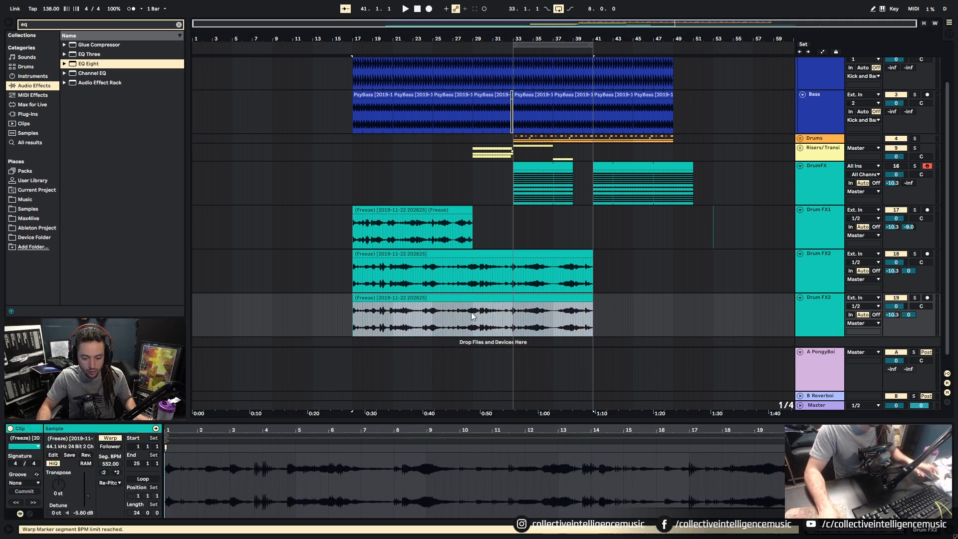
pyautogui.click(458, 325)
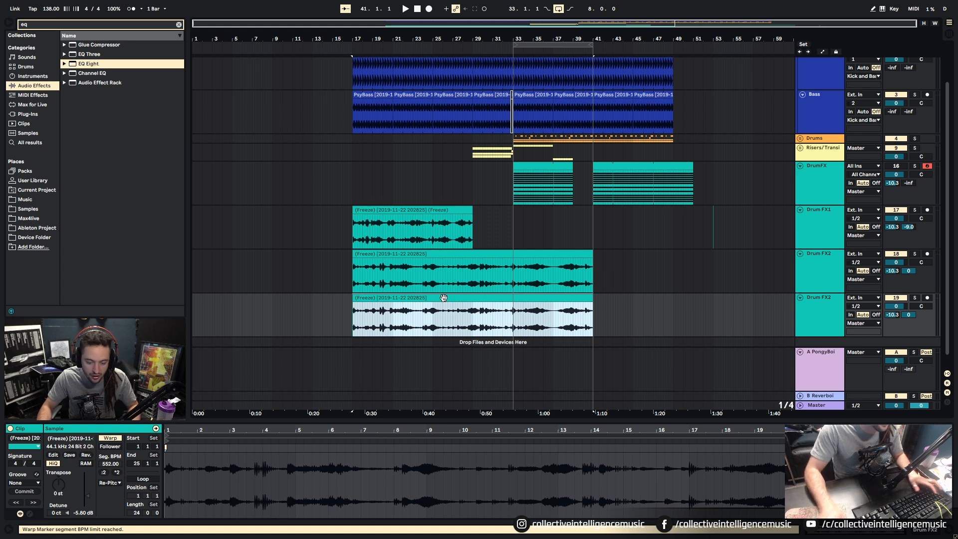
pyautogui.hotkey('ctrl', 'j')
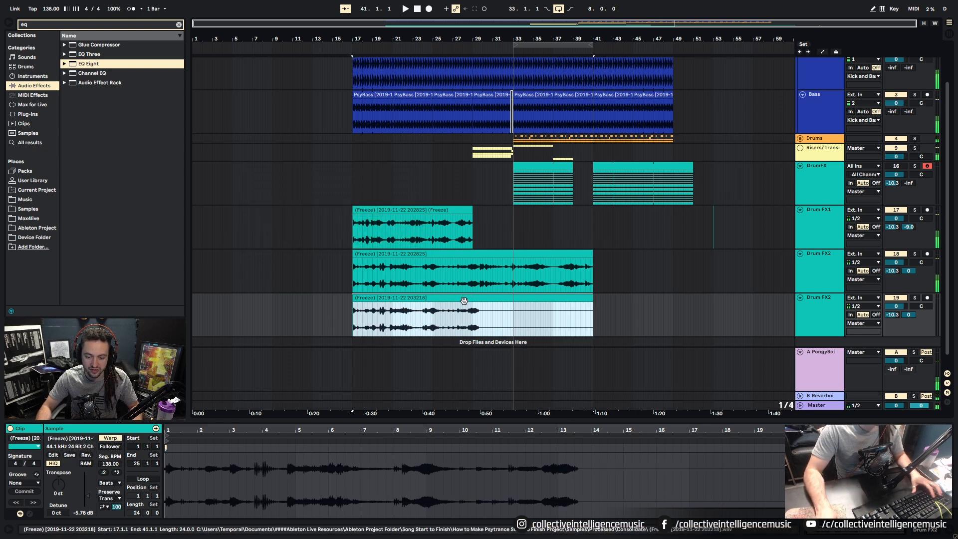
# Solo the duplicated track, double its clip's segment BPM to 276, and set the warp mode to Re-Pitch.
pyautogui.click(914, 297)
pyautogui.press('space')
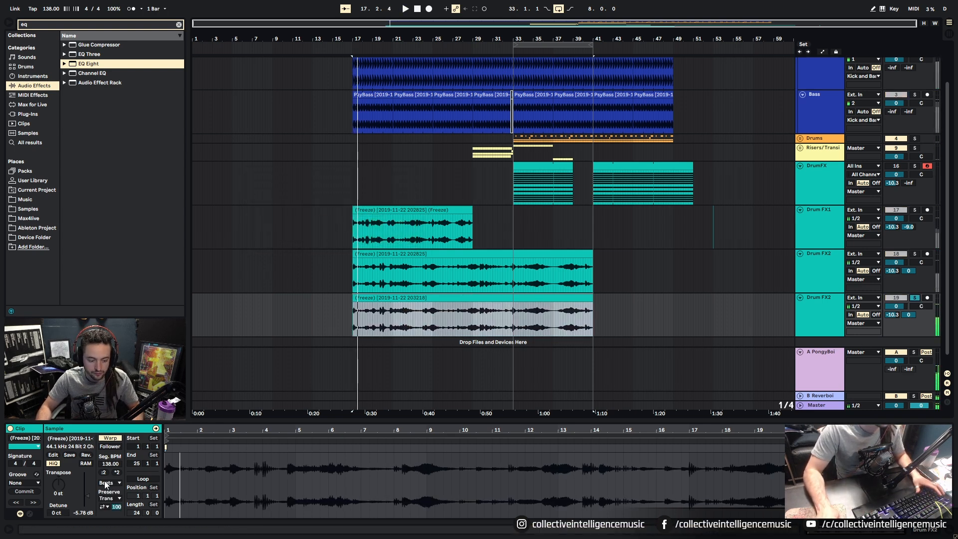
pyautogui.click(116, 471)
pyautogui.click(111, 483)
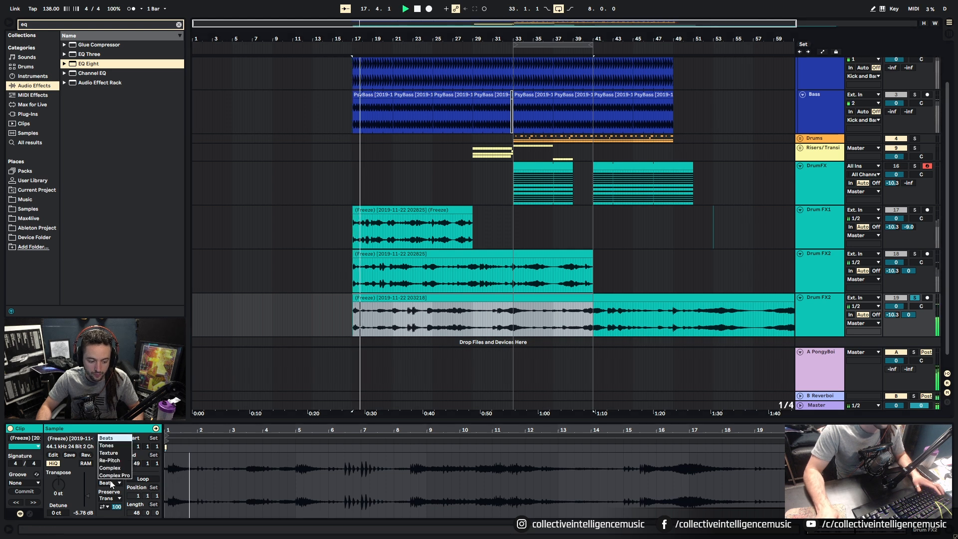
pyautogui.click(118, 461)
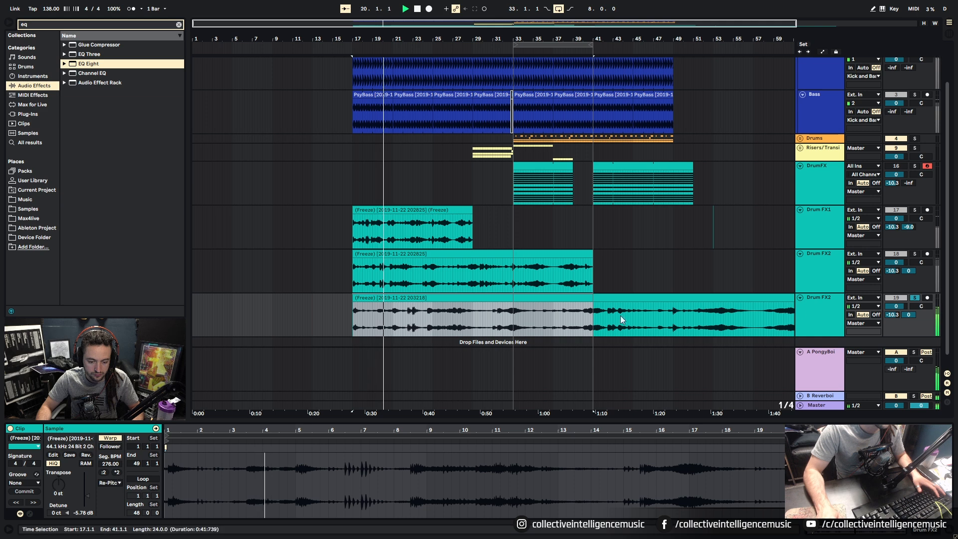
# Duplicate the repitched track, double the new clip's segment BPM to 552, and solo the new track.
pyautogui.hotkey('ctrl', 'd')
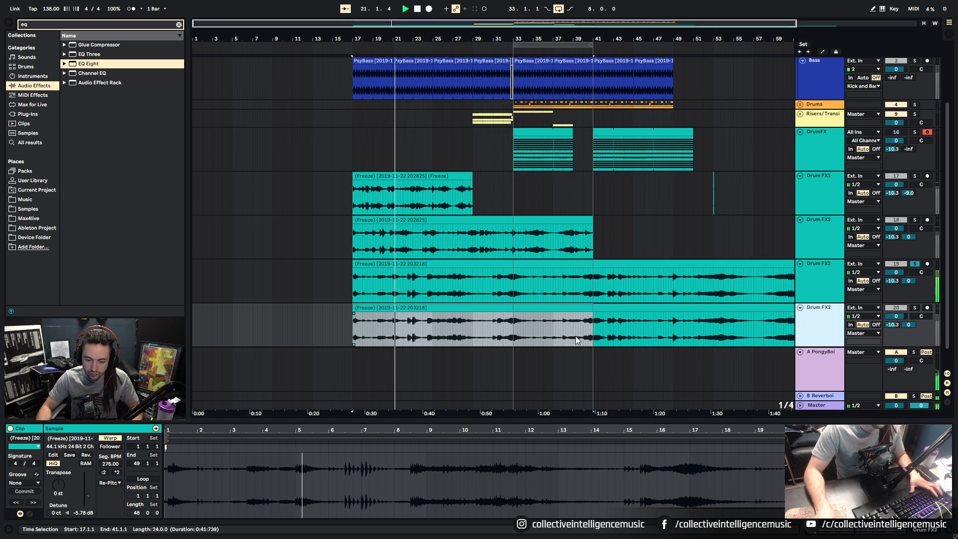
pyautogui.click(501, 306)
pyautogui.click(117, 472)
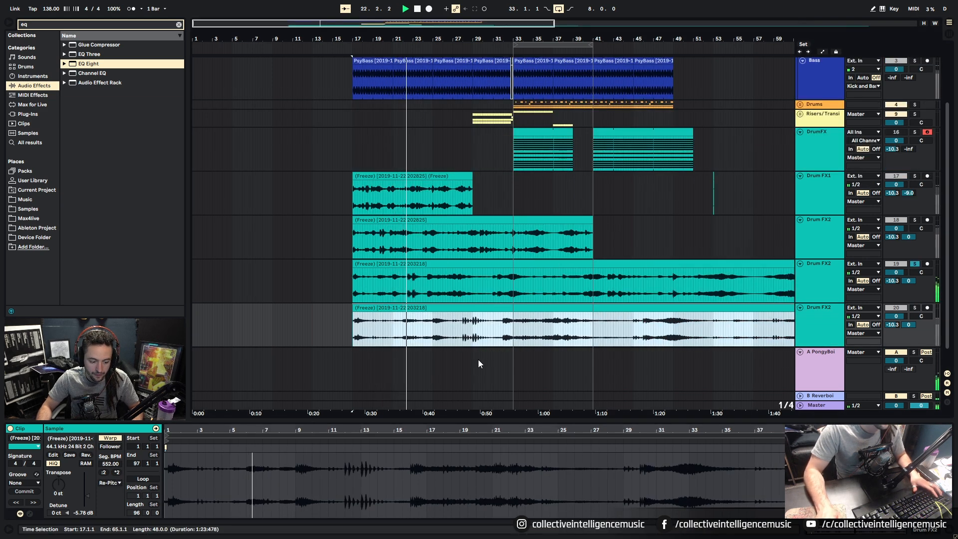
pyautogui.click(914, 307)
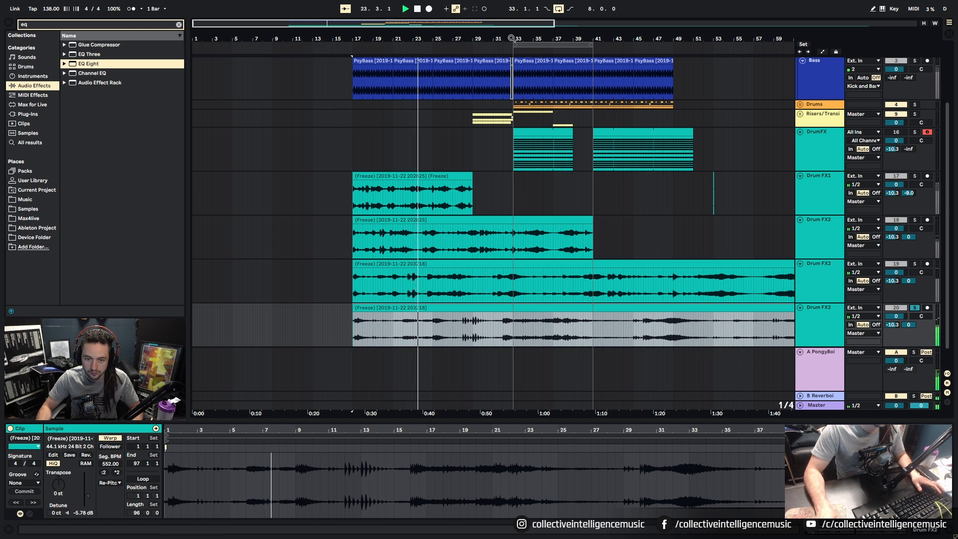
# Move the first 48 bars of the lowest Drum FX2 track's clip to bar 1 and select that section.
pyautogui.press('-')
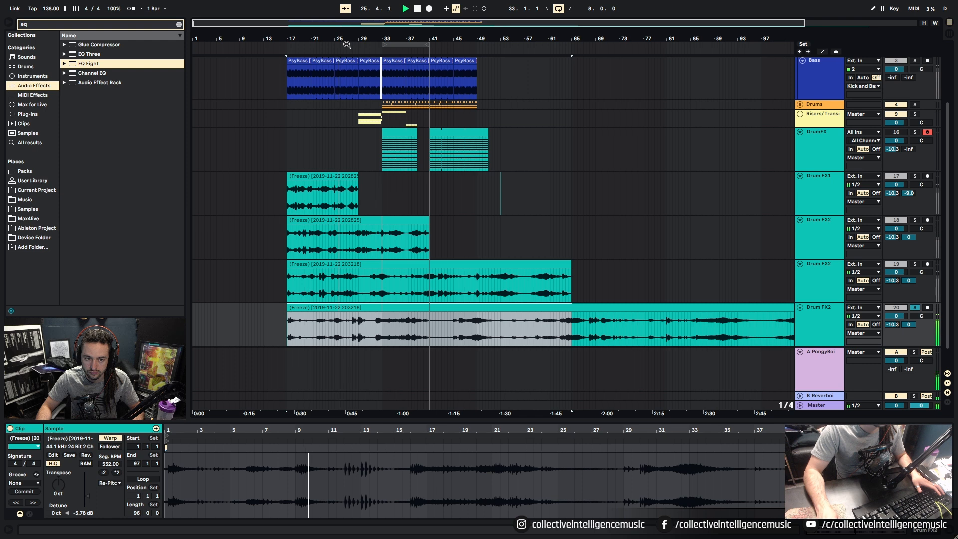
pyautogui.moveTo(347, 41); pyautogui.dragTo(324, 42)
pyautogui.moveTo(347, 309); pyautogui.dragTo(250, 315)
pyautogui.click(583, 310)
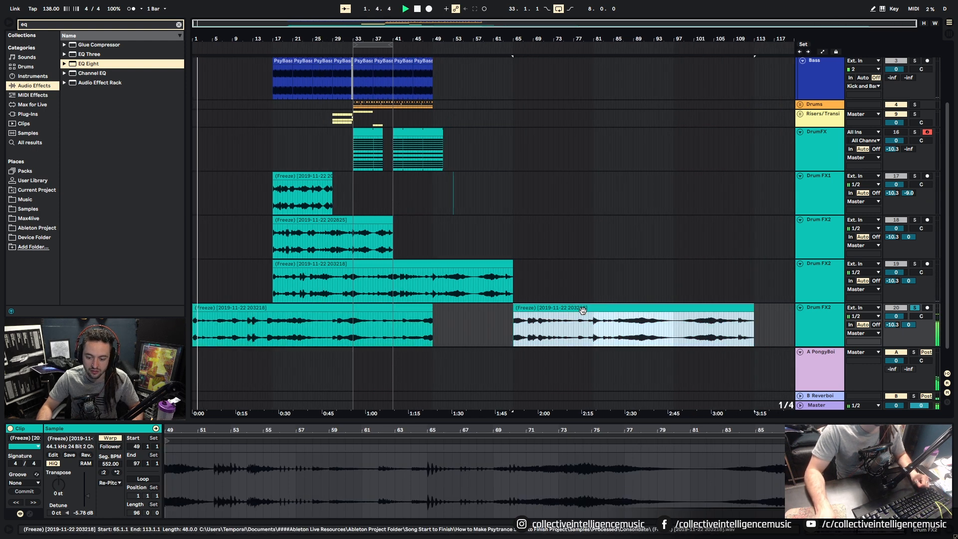
pyautogui.click(402, 308)
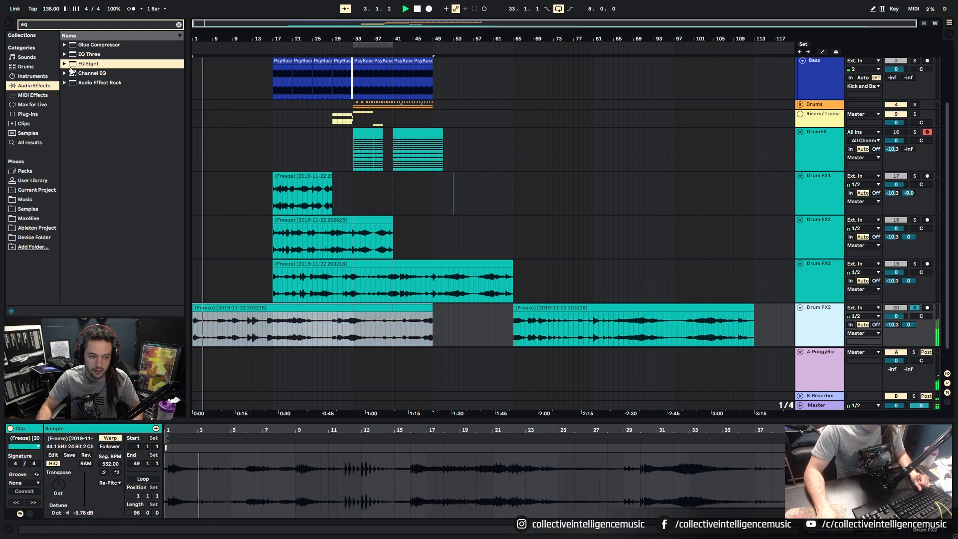
# Try a Flanger on the lowest Drum FX2 track with 0.85 ms delay time and 0.56 feedback, and delete it.
pyautogui.click(25, 75)
pyautogui.write('flan')
pyautogui.click(33, 85)
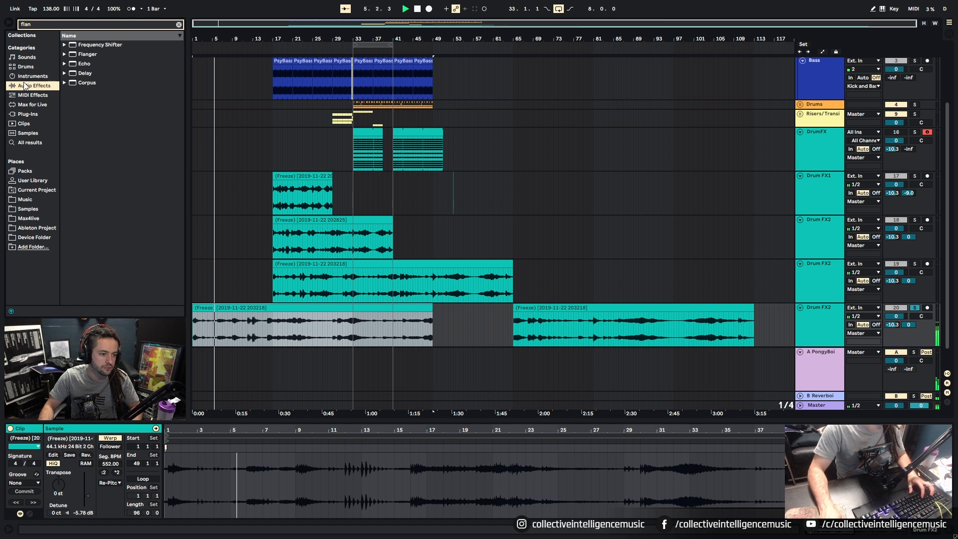
pyautogui.doubleClick(87, 54)
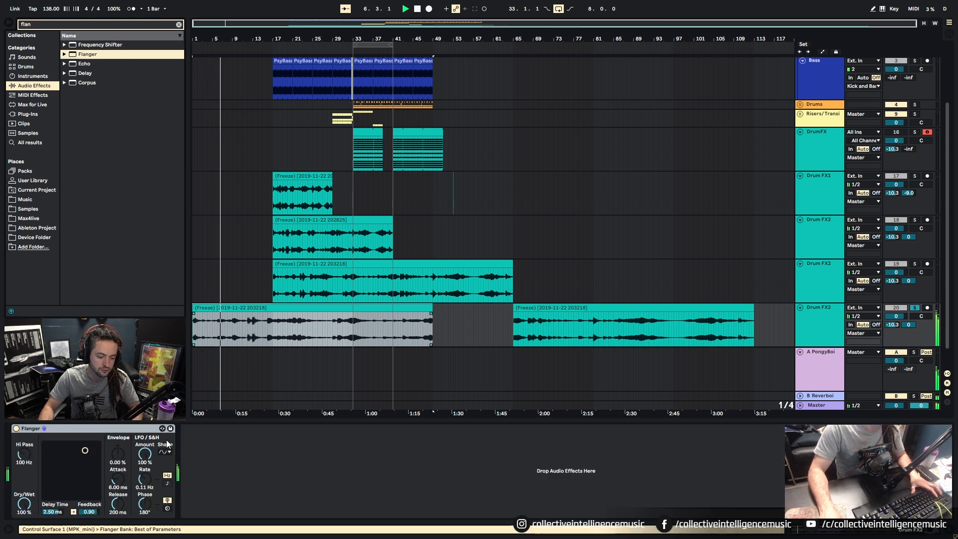
pyautogui.moveTo(75, 466)
pyautogui.mouseDown()
pyautogui.moveTo(46, 455)
pyautogui.moveTo(96, 455)
pyautogui.moveTo(79, 469)
pyautogui.moveTo(90, 492)
pyautogui.moveTo(96, 461)
pyautogui.moveTo(54, 463)
pyautogui.moveTo(58, 476)
pyautogui.moveTo(91, 467)
pyautogui.moveTo(67, 459)
pyautogui.moveTo(68, 472)
pyautogui.mouseUp()
pyautogui.click(63, 430)
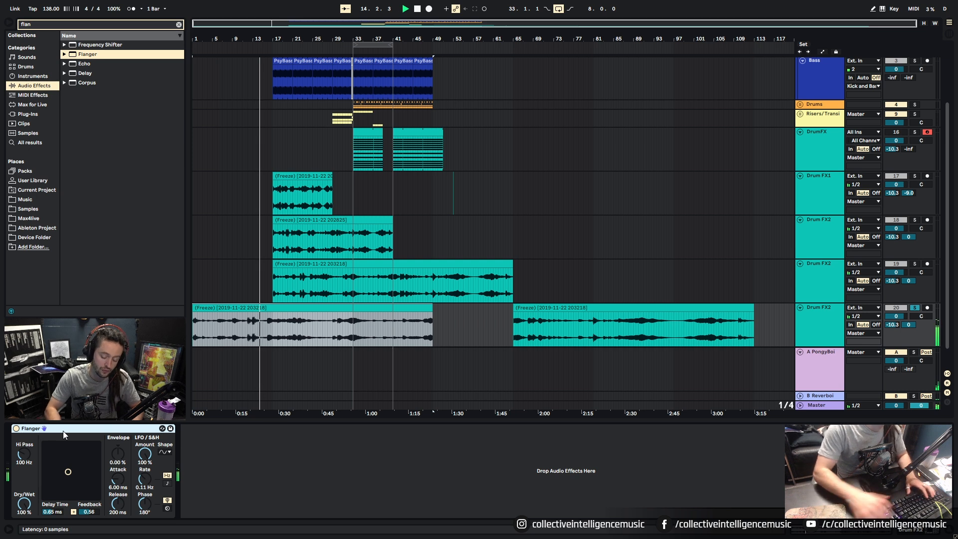
pyautogui.press('Delete')
# Clear the solo on the lowest Drum FX2 track, audition it with the full arrangement, and stop playback.
pyautogui.click(266, 325)
pyautogui.click(286, 341)
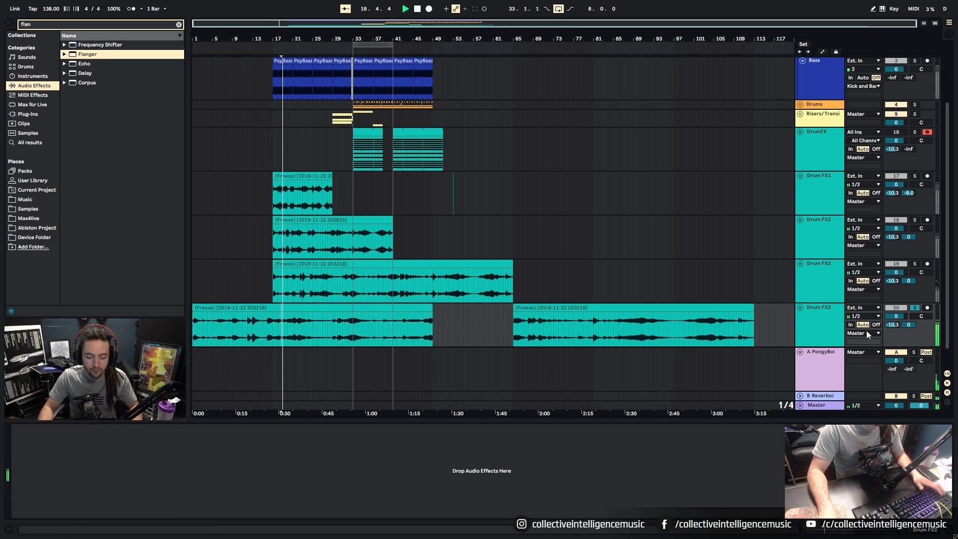
pyautogui.click(917, 308)
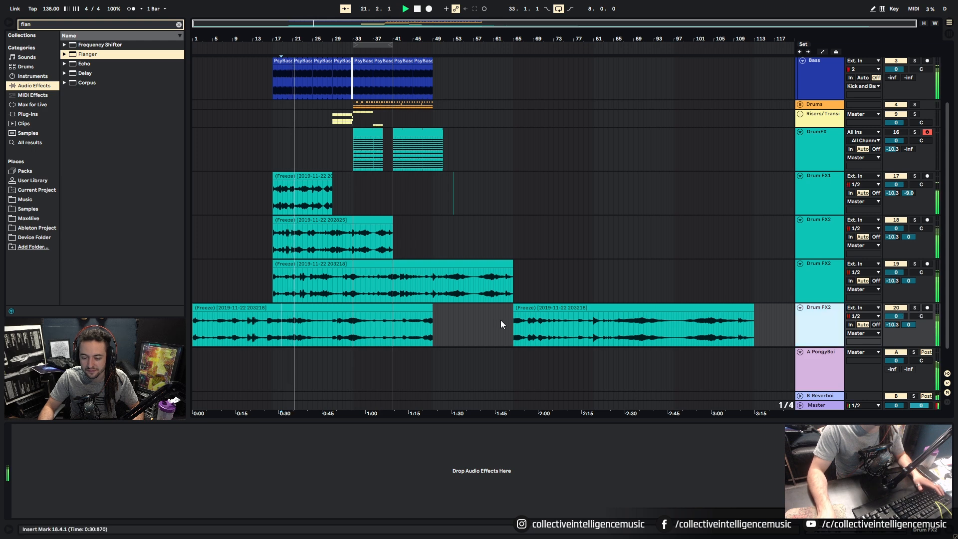
pyautogui.press('space')
# Extend the lowest Drum FX2 track's first clip to 96 bars and, with the grid at 2/1, move it to start at bar 17.
pyautogui.click(425, 306)
pyautogui.hotkey('ctrl', 'd')
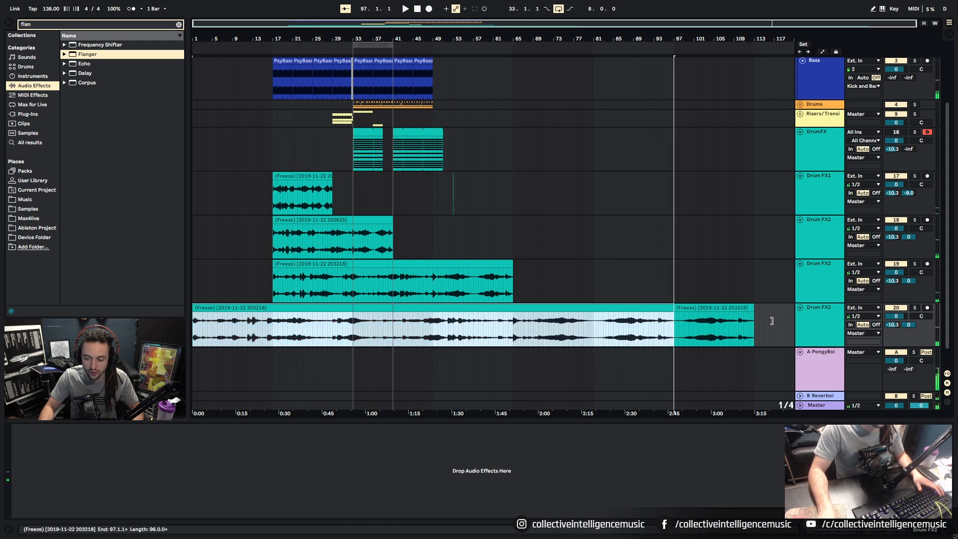
pyautogui.click(747, 307)
pyautogui.moveTo(374, 310); pyautogui.dragTo(455, 316)
pyautogui.click(242, 325)
pyautogui.rightClick(253, 327)
pyautogui.click(324, 416)
pyautogui.click(301, 339)
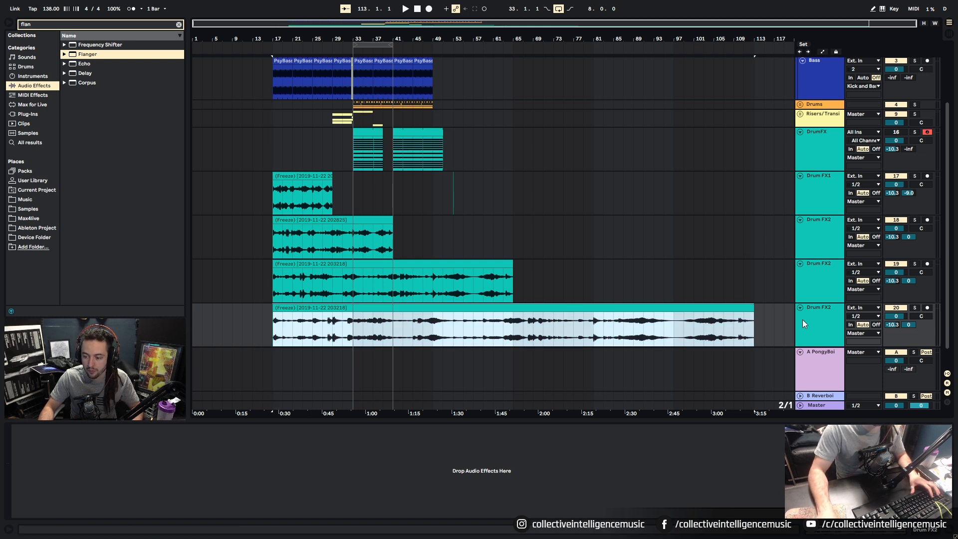
# Rename the two duplicated tracks Drum FX3 and Drum FX4, and fold the Drum FX4 track.
pyautogui.click(827, 312)
pyautogui.click(825, 280)
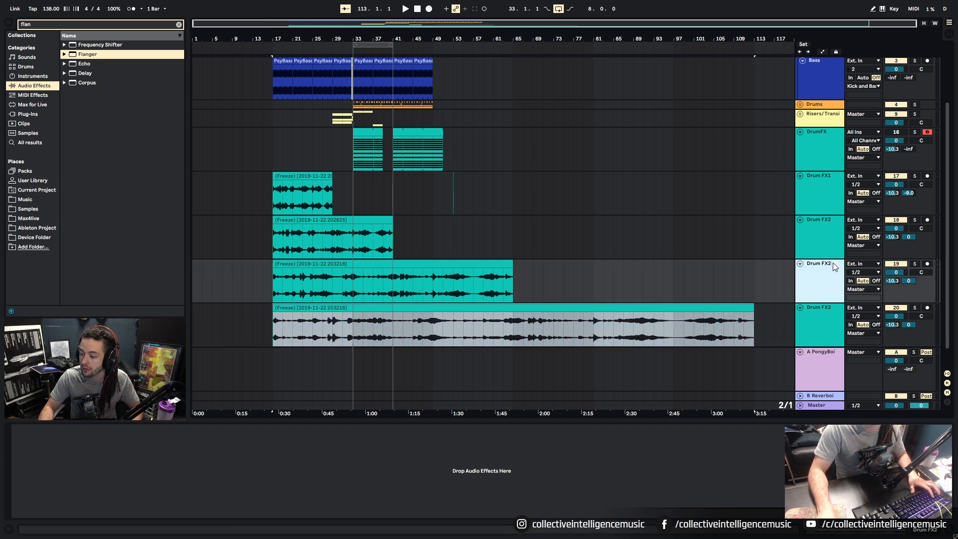
pyautogui.click(834, 313)
pyautogui.hotkey('ctrl', 'r')
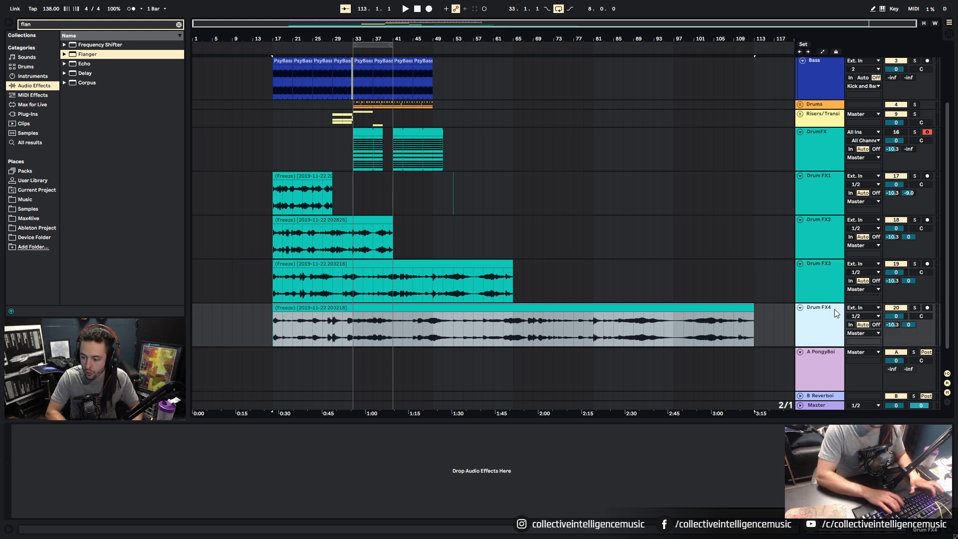
pyautogui.click(800, 307)
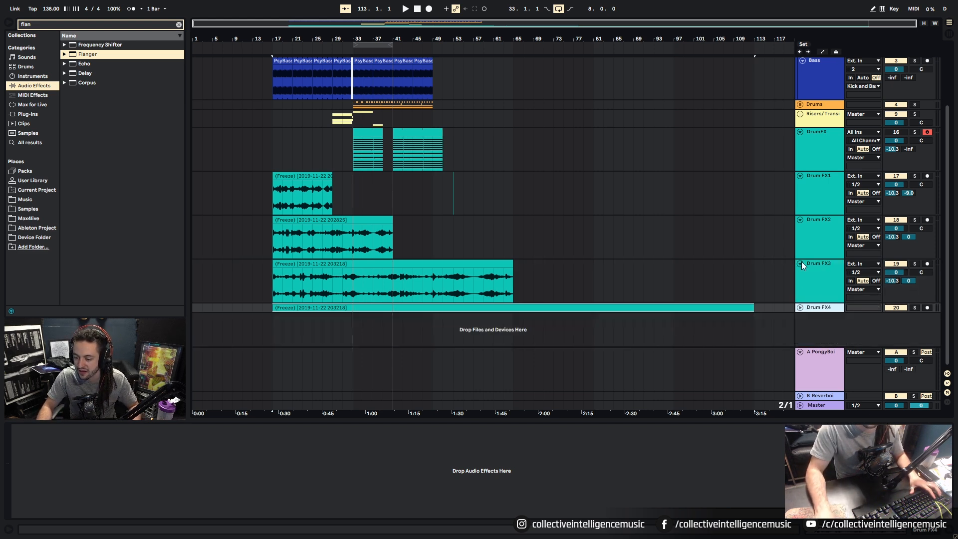
# Fold the Drum FX3, Drum FX2, Drum FX1 and DrumFX tracks.
pyautogui.click(800, 264)
pyautogui.click(799, 219)
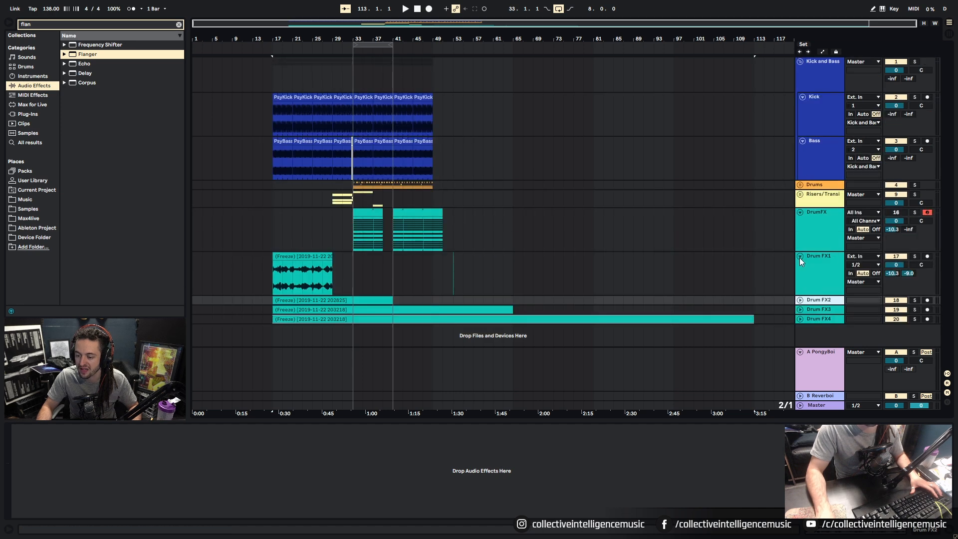
pyautogui.click(800, 258)
pyautogui.click(799, 212)
# Group the five drum FX tracks together and name the group Effects.
pyautogui.click(823, 213)
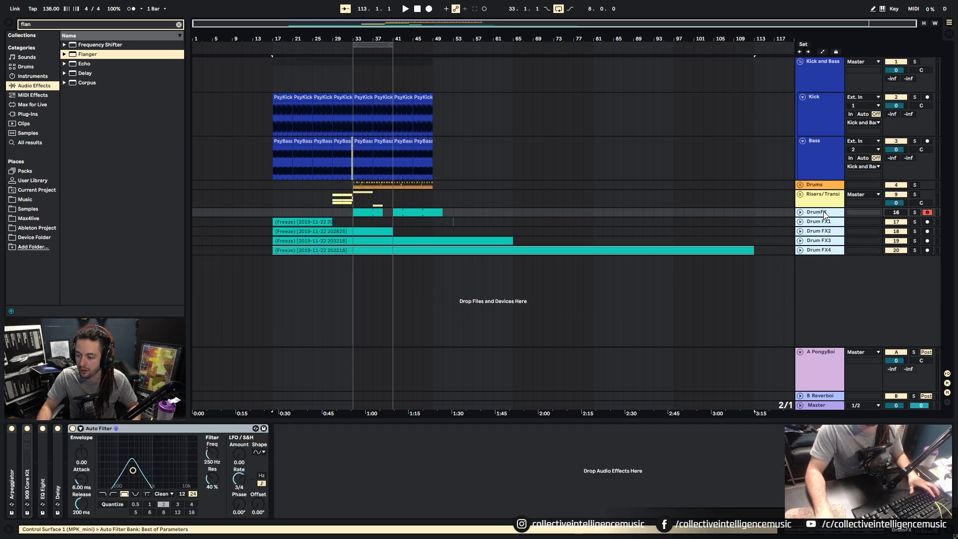
pyautogui.hotkey('ctrl', 'g')
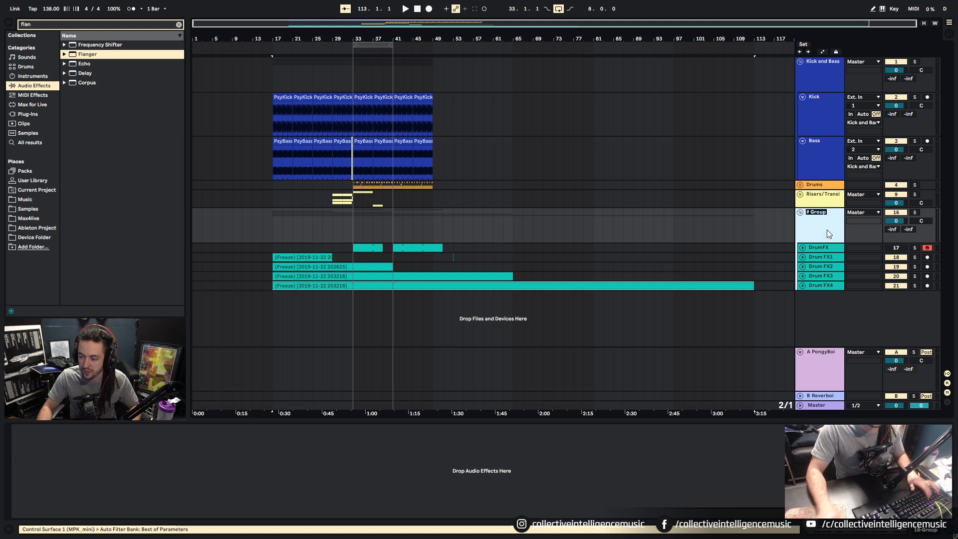
pyautogui.write('Efe')
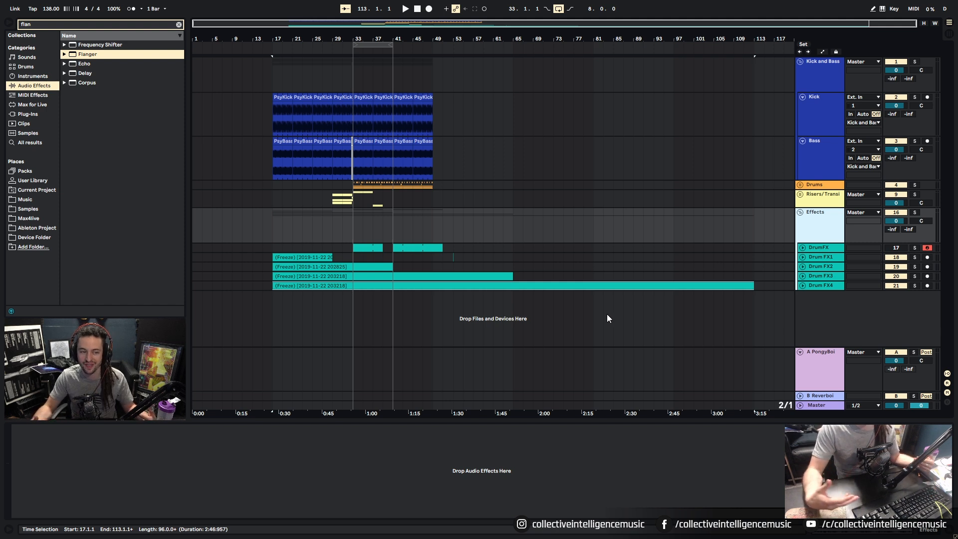
# Insert a new MIDI track below the Effects group and load the Operator instrument on it.
pyautogui.click(178, 24)
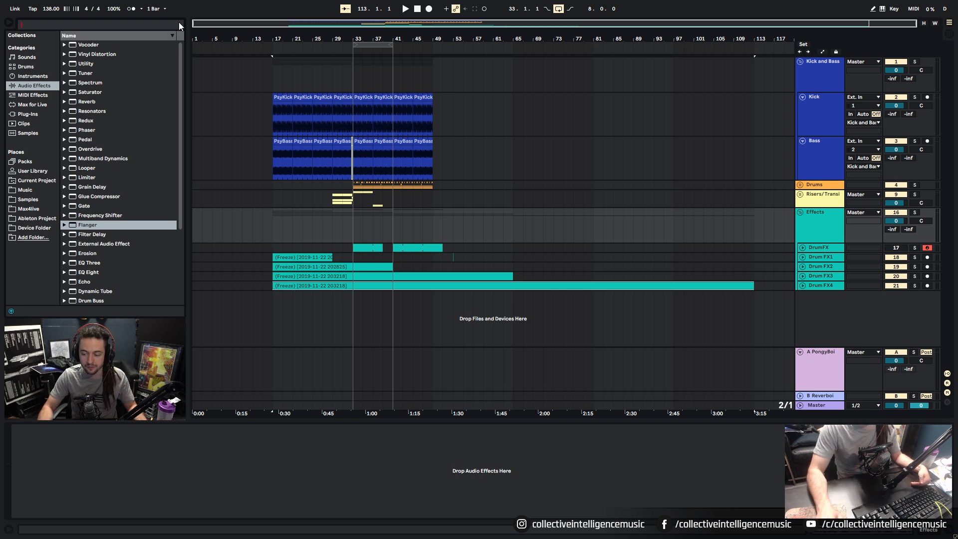
pyautogui.click(274, 220)
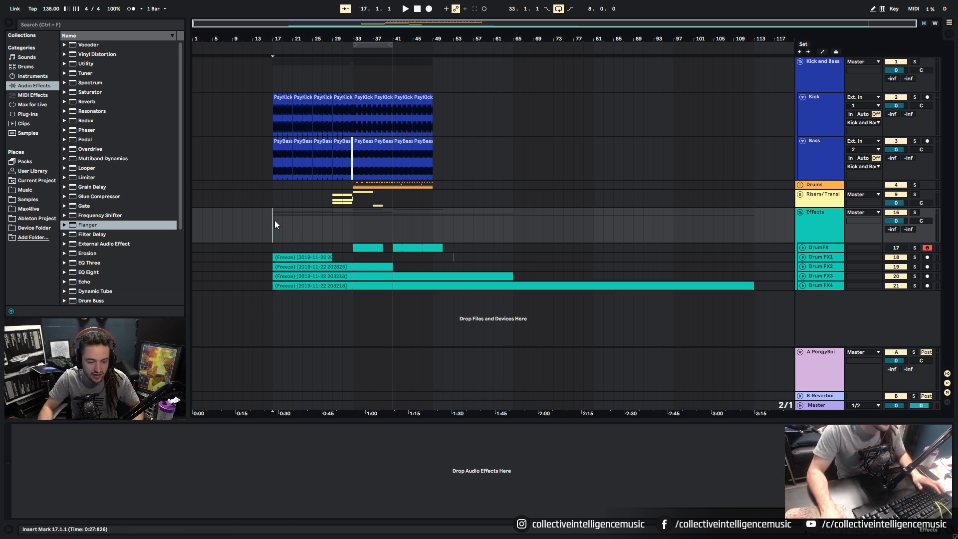
pyautogui.rightClick(822, 312)
pyautogui.click(838, 323)
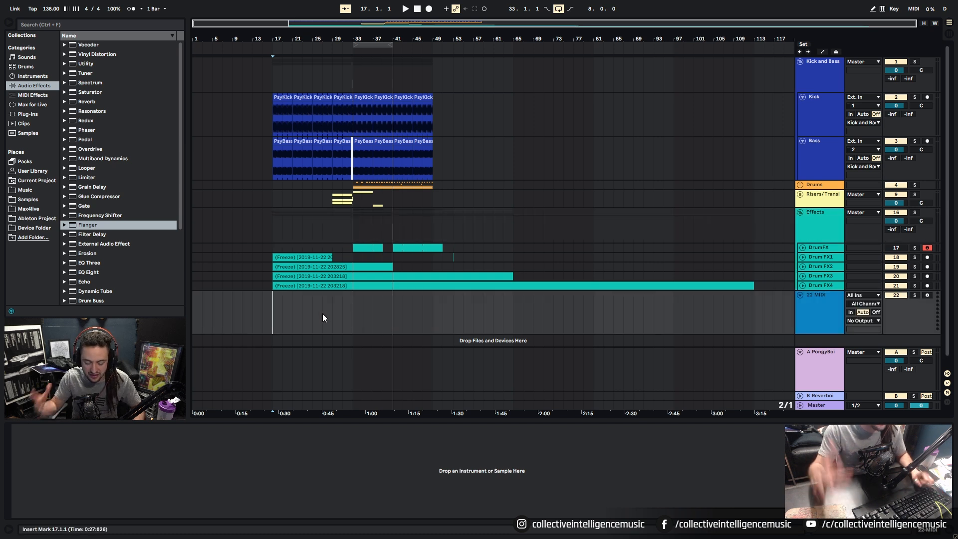
pyautogui.click(39, 76)
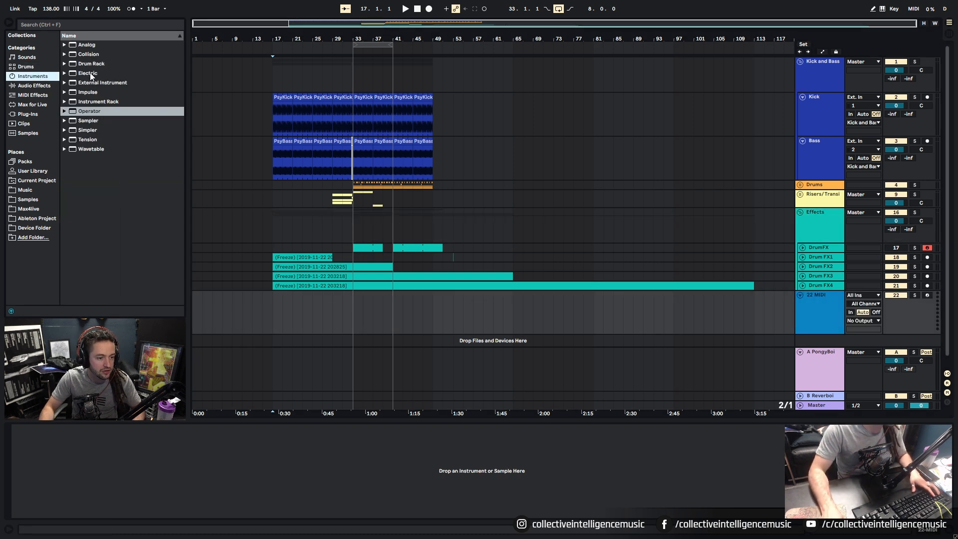
pyautogui.moveTo(102, 115); pyautogui.dragTo(288, 316)
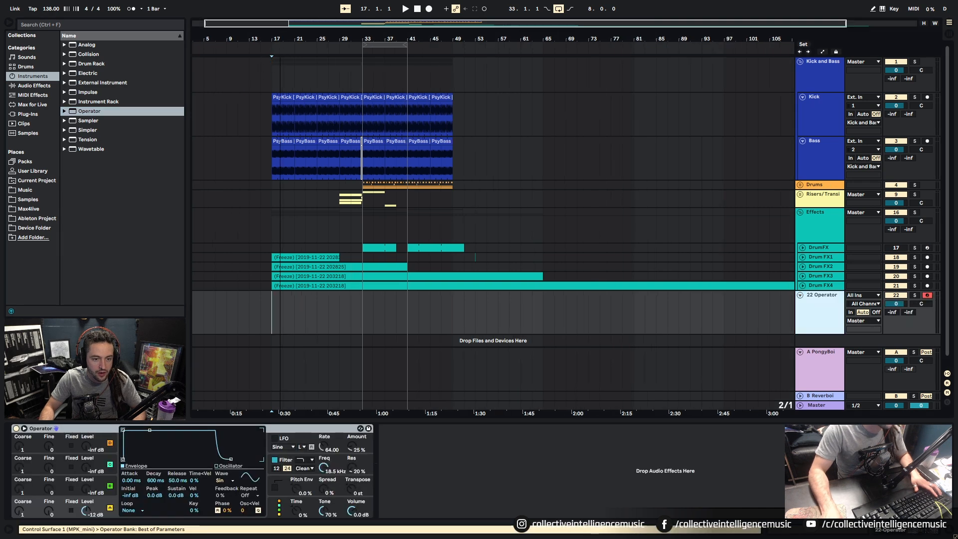
# Create a two-bar MIDI clip at bar 17 on the Operator track, holding one note that lasts the whole clip.
pyautogui.press('+')
pyautogui.press('+')
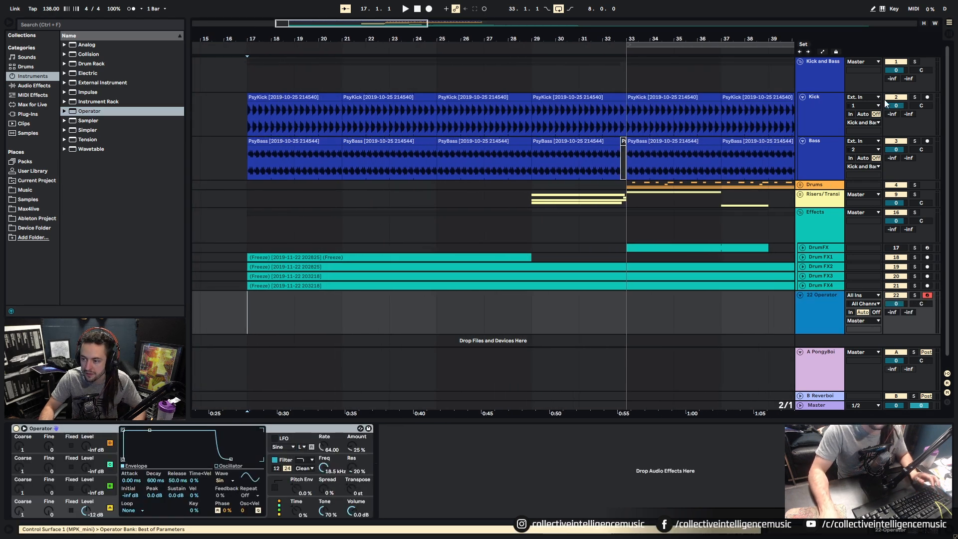
pyautogui.press('space')
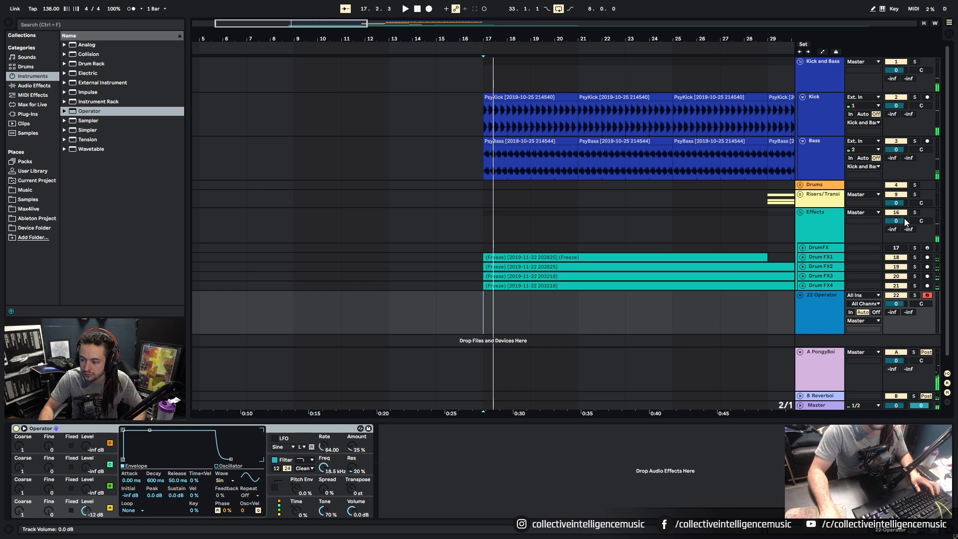
pyautogui.moveTo(476, 329); pyautogui.dragTo(527, 318)
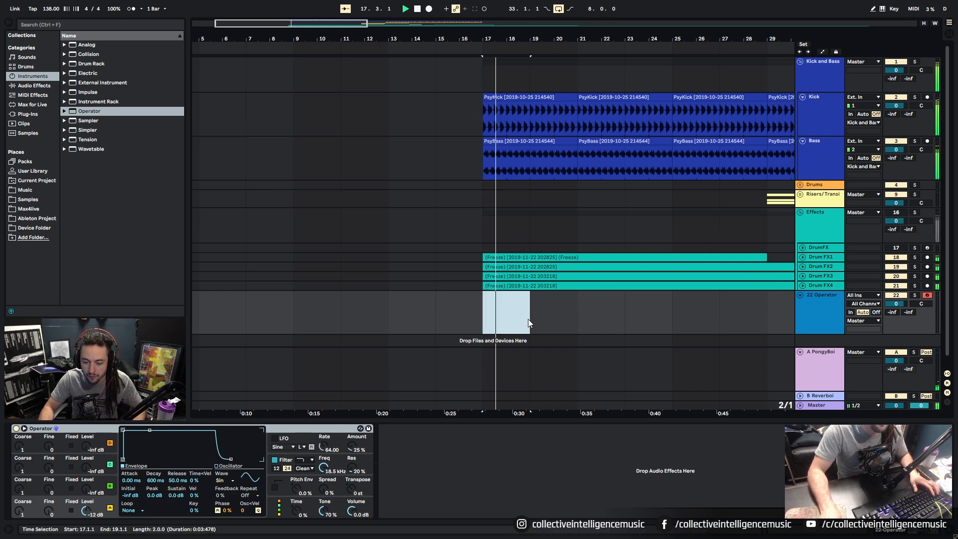
pyautogui.hotkey('ctrl', 'shift', 'm')
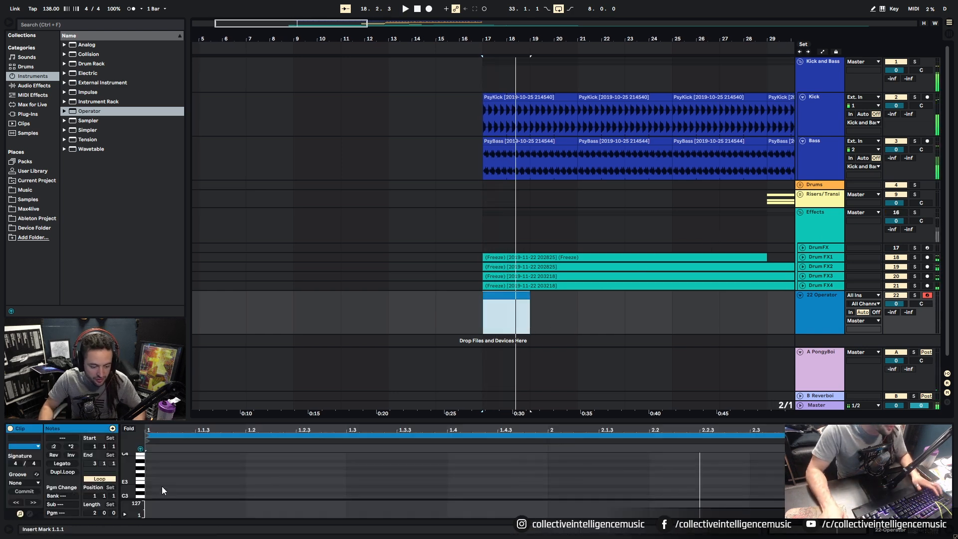
pyautogui.doubleClick(148, 490)
pyautogui.click(63, 465)
pyautogui.hotkey('shift', 'Tab')
pyautogui.press('space')
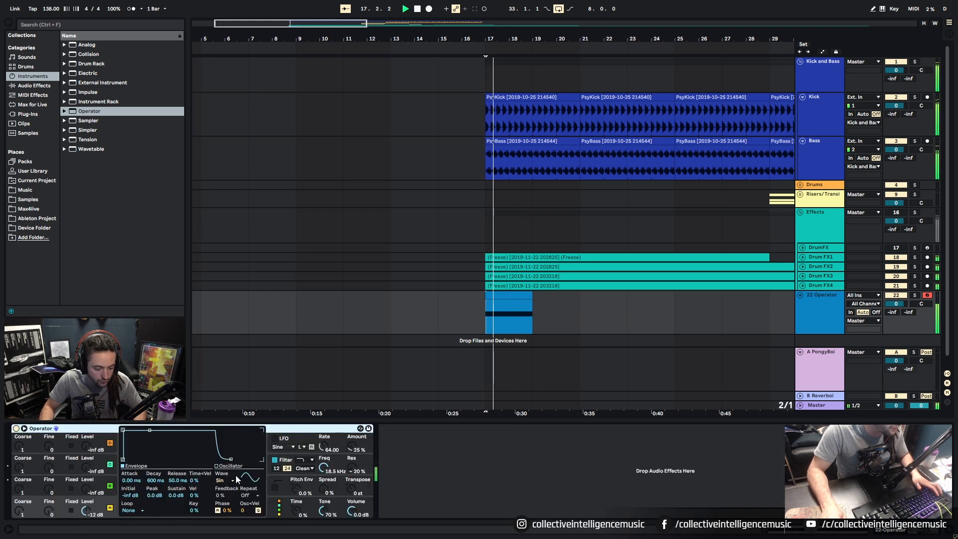
# Transpose the Operator clip's note down to D1 and play it from bar 17.
pyautogui.doubleClick(512, 295)
pyautogui.moveTo(375, 455); pyautogui.dragTo(413, 535)
pyautogui.hotkey('shift', 'Down')
pyautogui.press('space')
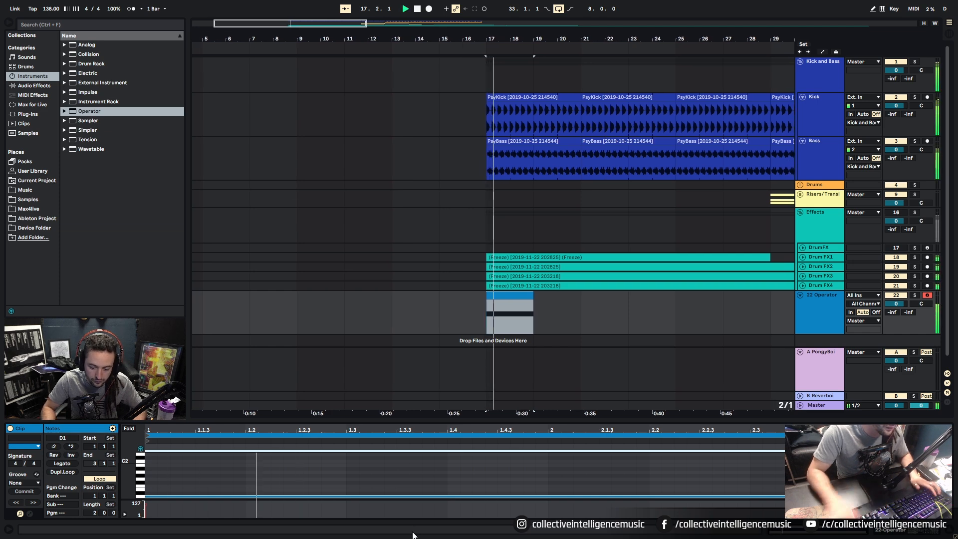
# Change the waveform of Operator's oscillator A and sweep the filter frequency down to about 132 Hz during playback.
pyautogui.hotkey('shift', 'Tab')
pyautogui.click(223, 483)
pyautogui.click(227, 387)
pyautogui.moveTo(330, 468); pyautogui.dragTo(330, 526)
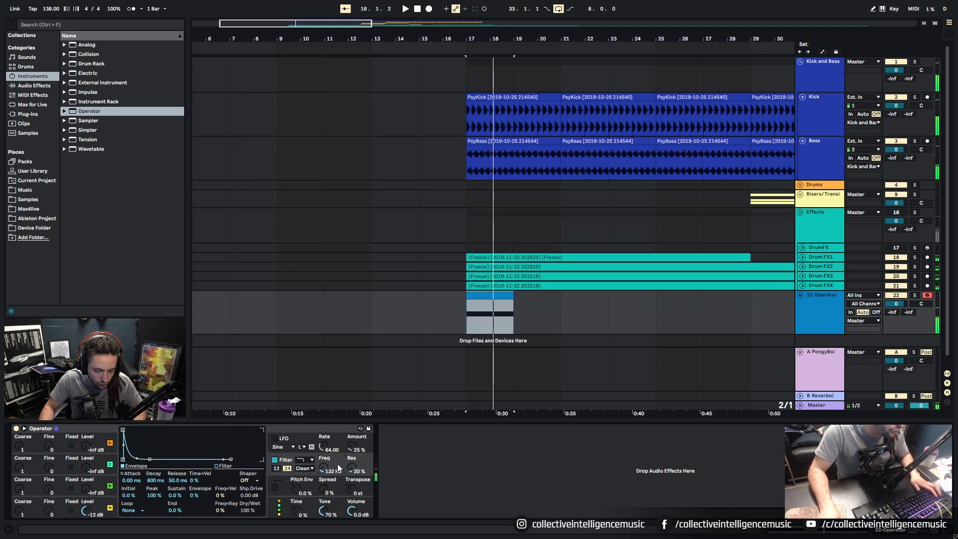
pyautogui.moveTo(348, 468); pyautogui.dragTo(345, 450)
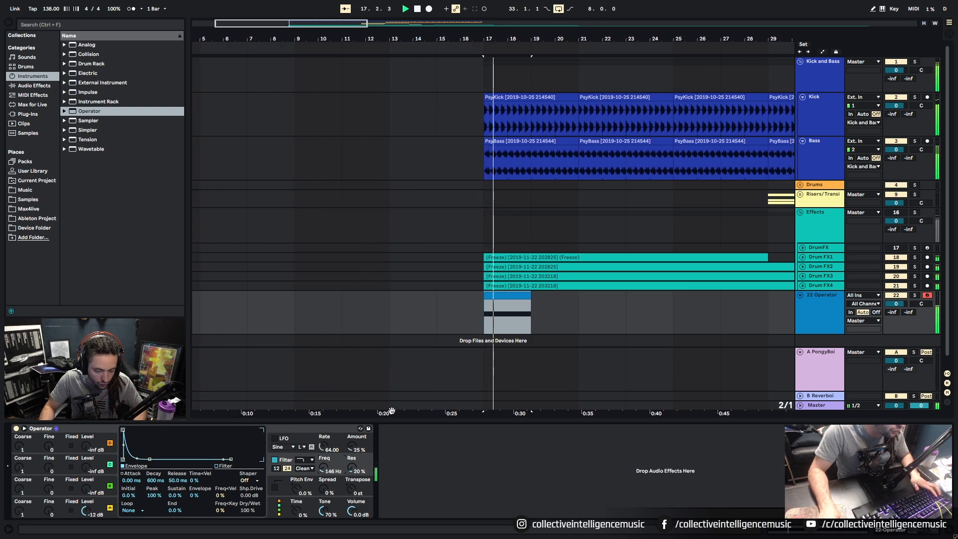
pyautogui.press('space')
# Audition the Operator clip with the filter frequency raised to 495 Hz and check the clip's note.
pyautogui.doubleClick(504, 299)
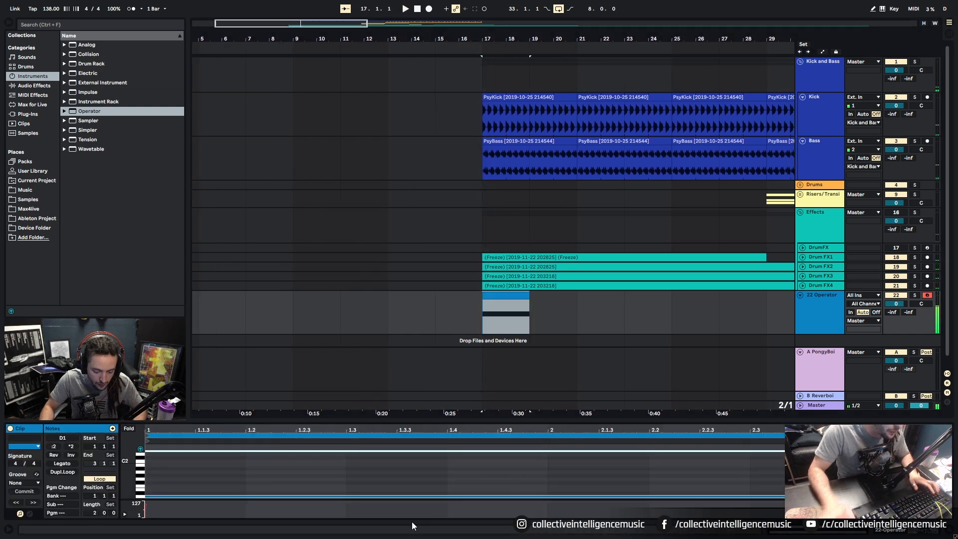
pyautogui.press('space')
pyautogui.hotkey('shift', 'Tab')
pyautogui.moveTo(322, 467); pyautogui.dragTo(323, 448)
pyautogui.press('space')
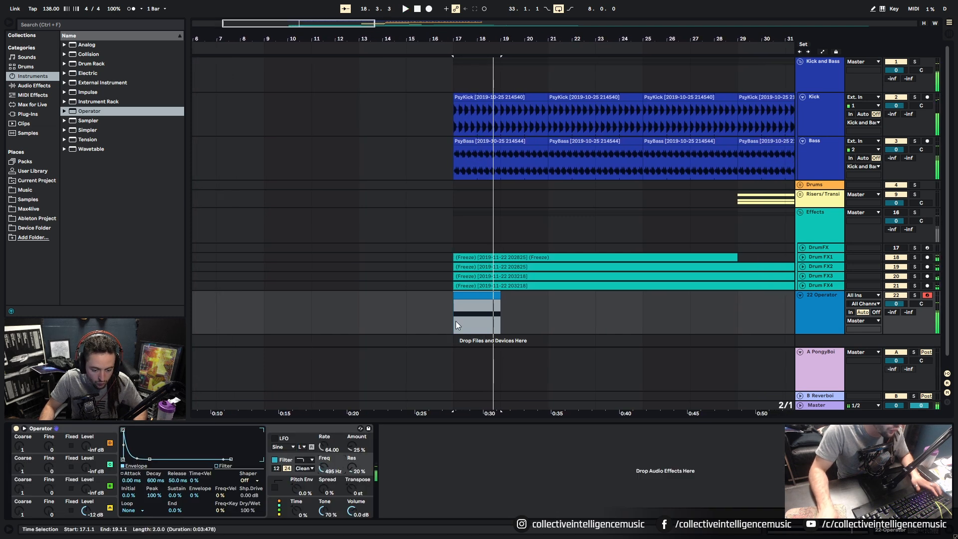
pyautogui.doubleClick(471, 319)
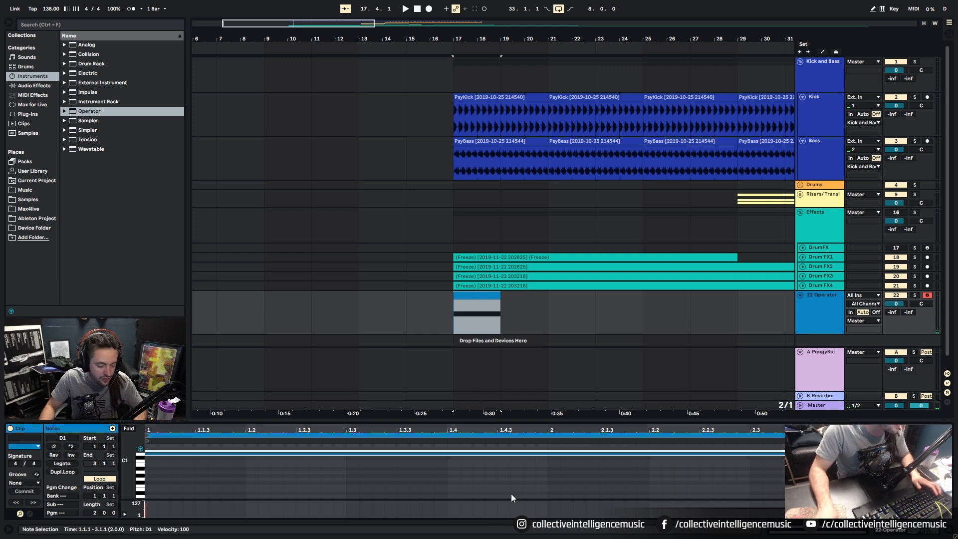
pyautogui.hotkey('shift', 'Tab')
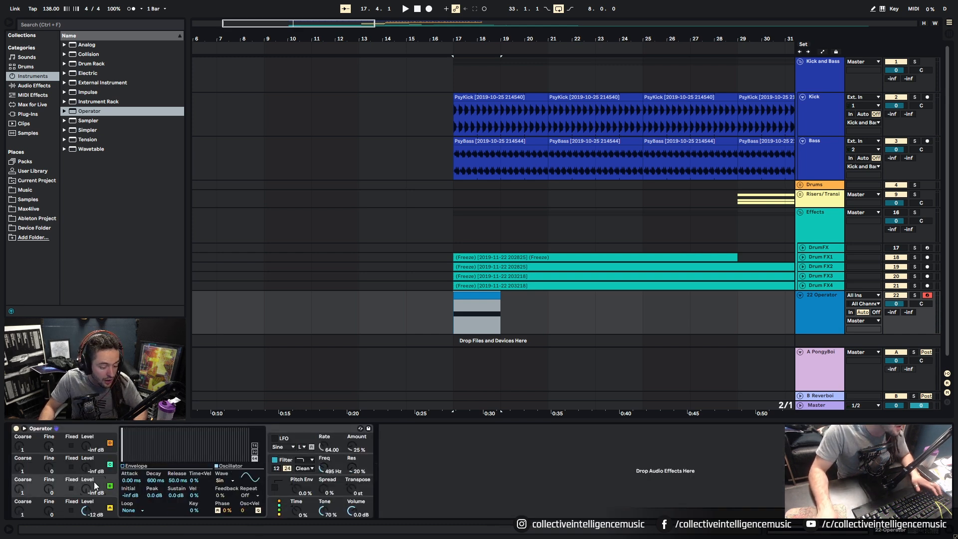
# Raise Operator's oscillator B level to -13 dB, auditioning it with filter frequency sweeps.
pyautogui.press('space')
pyautogui.moveTo(86, 489); pyautogui.dragTo(86, 484)
pyautogui.press('space')
pyautogui.press('space')
pyautogui.moveTo(323, 468); pyautogui.dragTo(323, 460)
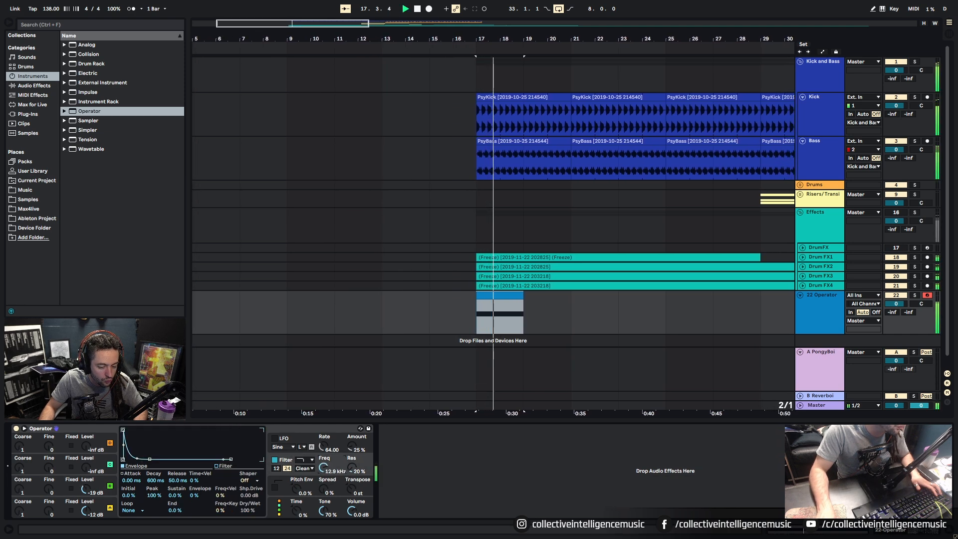
pyautogui.moveTo(86, 489); pyautogui.dragTo(86, 490)
pyautogui.press('space')
pyautogui.press('space')
pyautogui.moveTo(323, 467); pyautogui.dragTo(323, 479)
pyautogui.press('space')
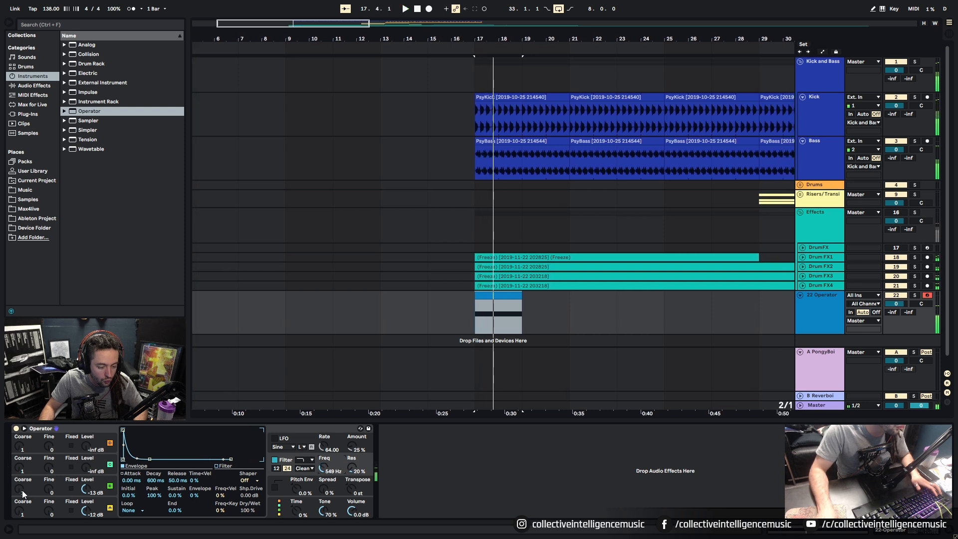
# Set oscillator B's coarse tuning to 0.5 and sweep the filter frequency down to 30 Hz during playback.
pyautogui.moveTo(22, 494); pyautogui.dragTo(22, 497)
pyautogui.press('space')
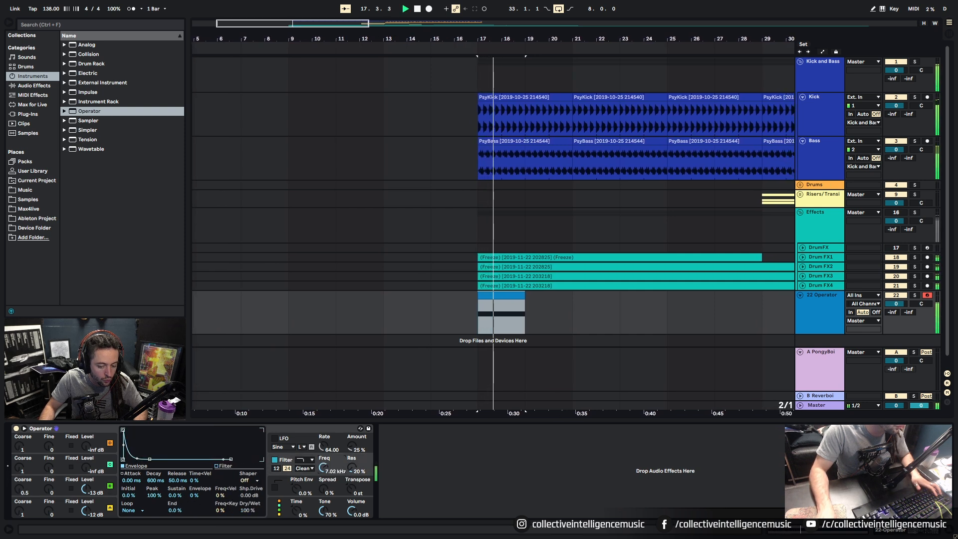
pyautogui.moveTo(323, 469)
pyautogui.mouseDown()
pyautogui.moveTo(324, 479)
pyautogui.moveTo(323, 466)
pyautogui.mouseUp()
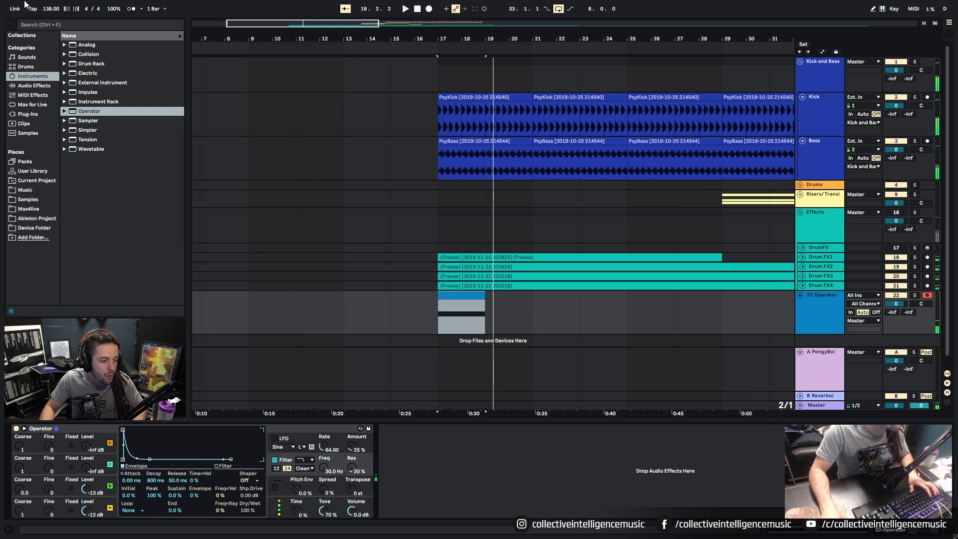
# Add an EQ Eight after Operator and make band 1 a low cut at about 116 Hz.
pyautogui.click(33, 85)
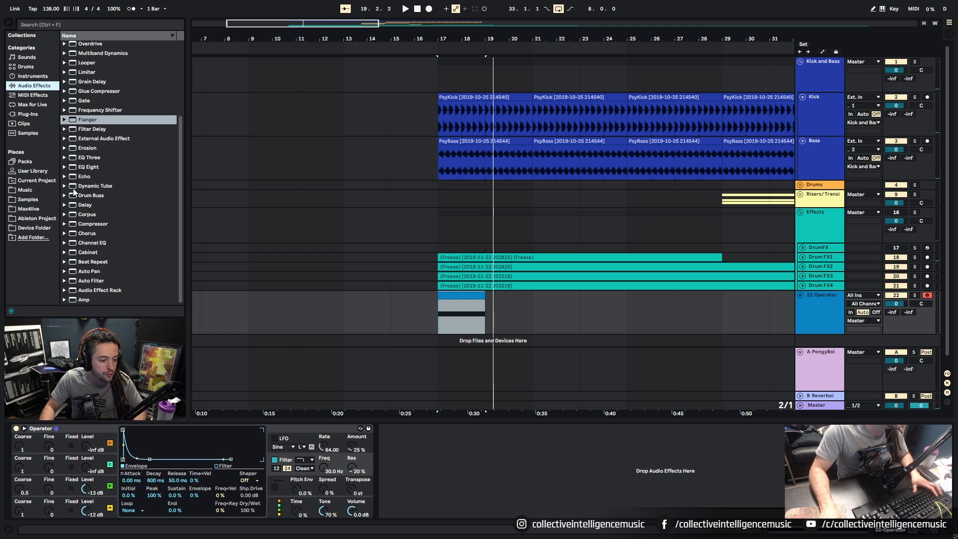
pyautogui.moveTo(86, 169); pyautogui.dragTo(424, 469)
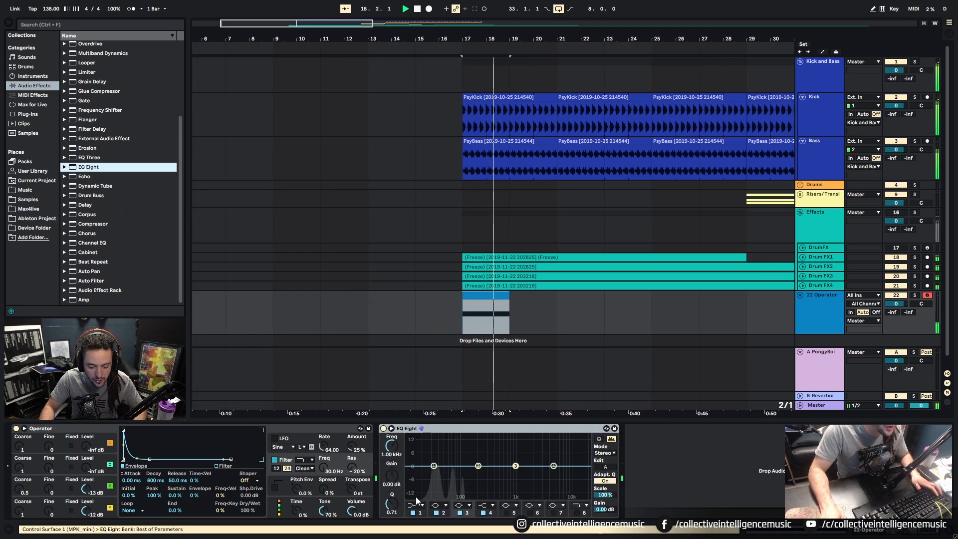
pyautogui.click(416, 505)
pyautogui.click(423, 453)
pyautogui.moveTo(434, 473); pyautogui.dragTo(470, 470)
pyautogui.click(414, 506)
pyautogui.click(416, 446)
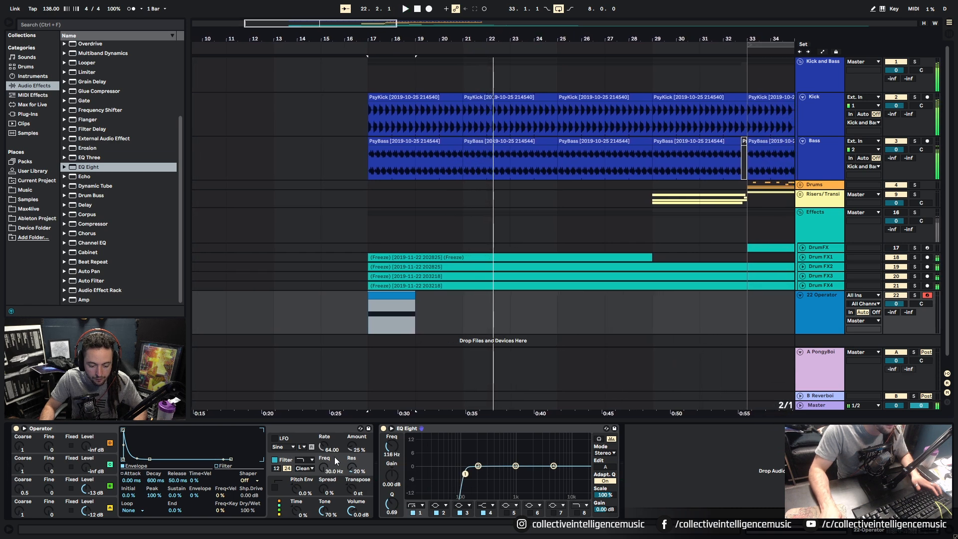
# Lower the EQ Eight low cut to 100 Hz with a Q of 0.47 while sweeping Operator's filter upward.
pyautogui.press('space')
pyautogui.moveTo(337, 461); pyautogui.dragTo(337, 439)
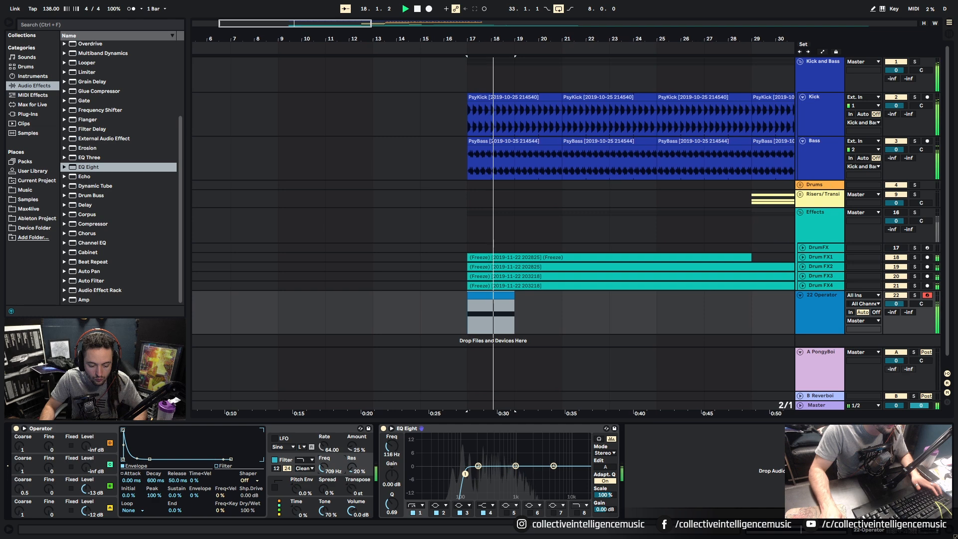
pyautogui.moveTo(462, 471); pyautogui.dragTo(462, 477)
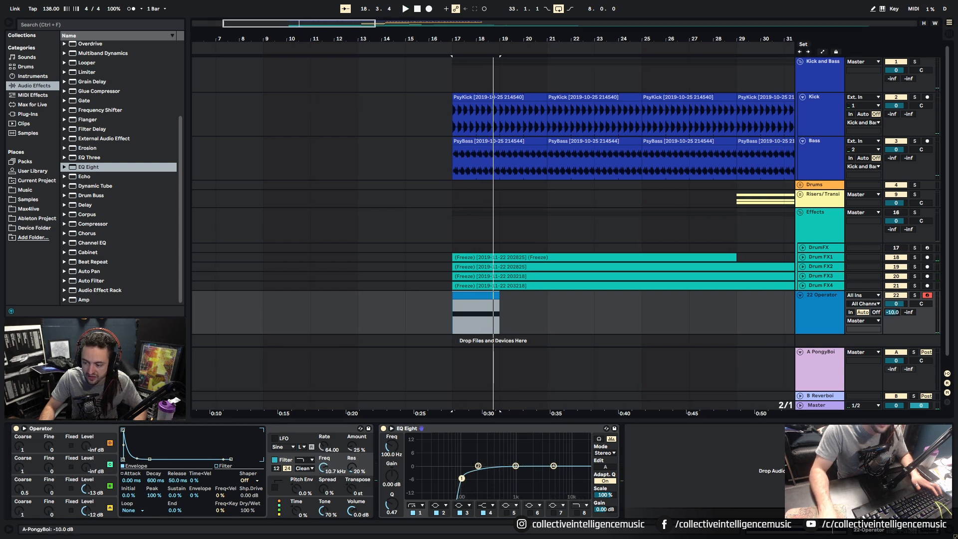
# Set the Operator track's PongyBoi send to -10 dB and audition it with the filter frequency swept down to 192 Hz.
pyautogui.press('space')
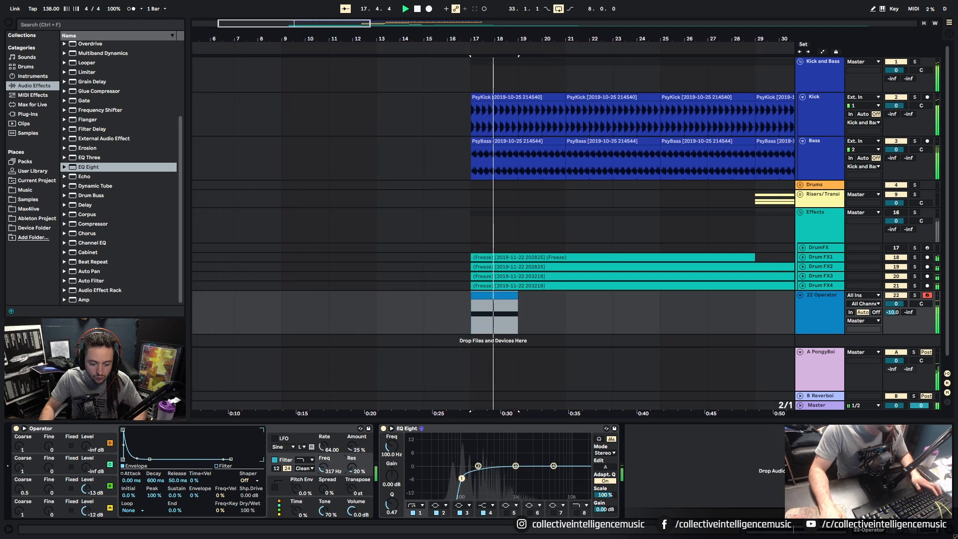
pyautogui.moveTo(324, 469); pyautogui.dragTo(323, 477)
pyautogui.press('space')
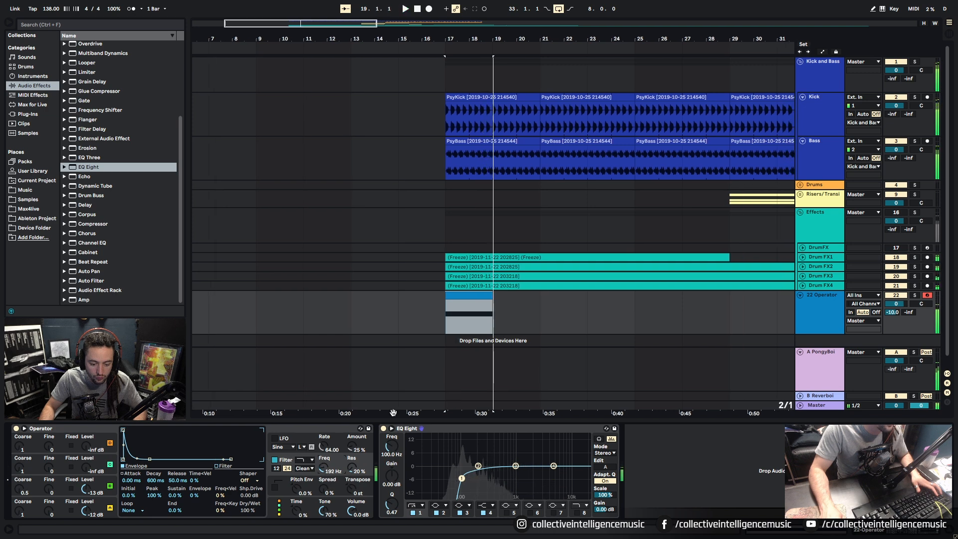
# Show the automation lanes and insert a sine shape on Operator's Filter Freq across the two-bar clip.
pyautogui.rightClick(473, 296)
pyautogui.click(480, 310)
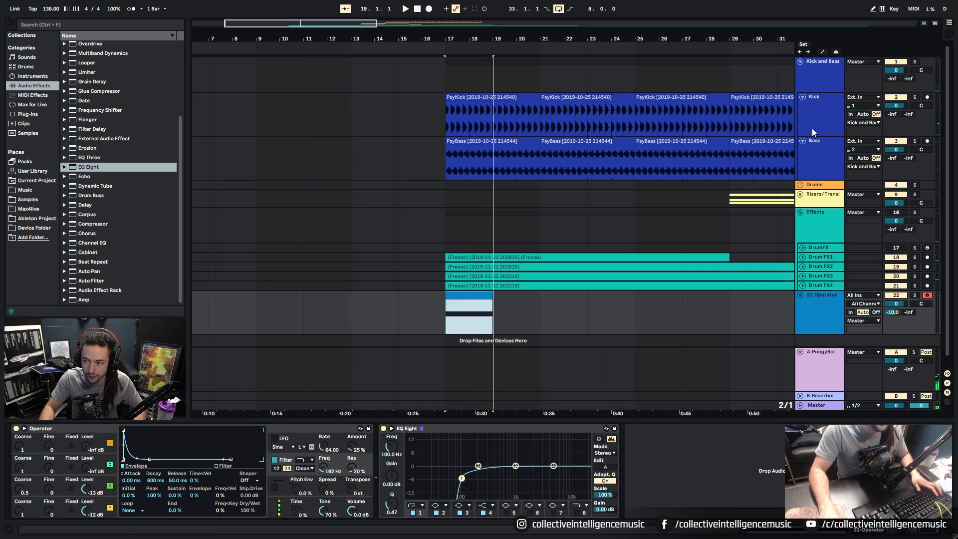
pyautogui.click(822, 52)
pyautogui.click(444, 331)
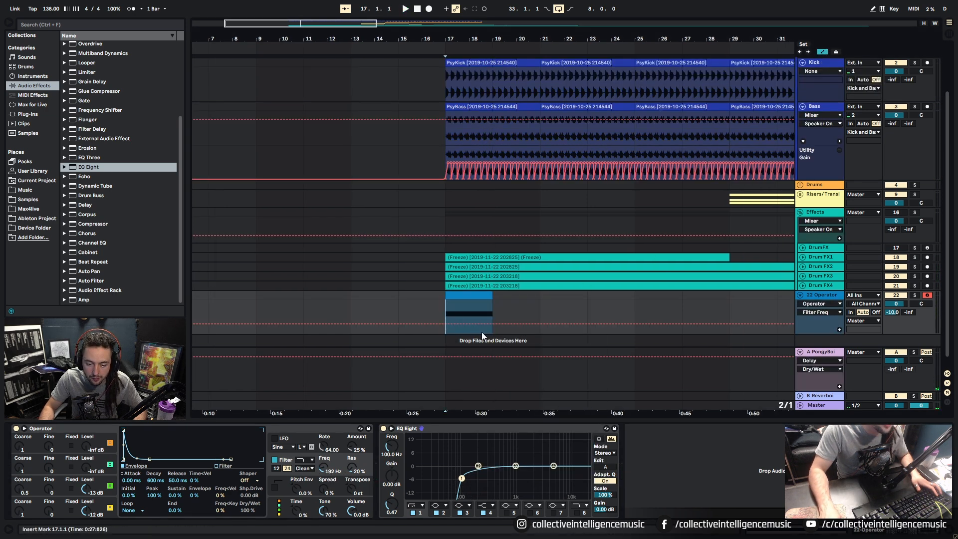
pyautogui.rightClick(483, 316)
pyautogui.click(479, 426)
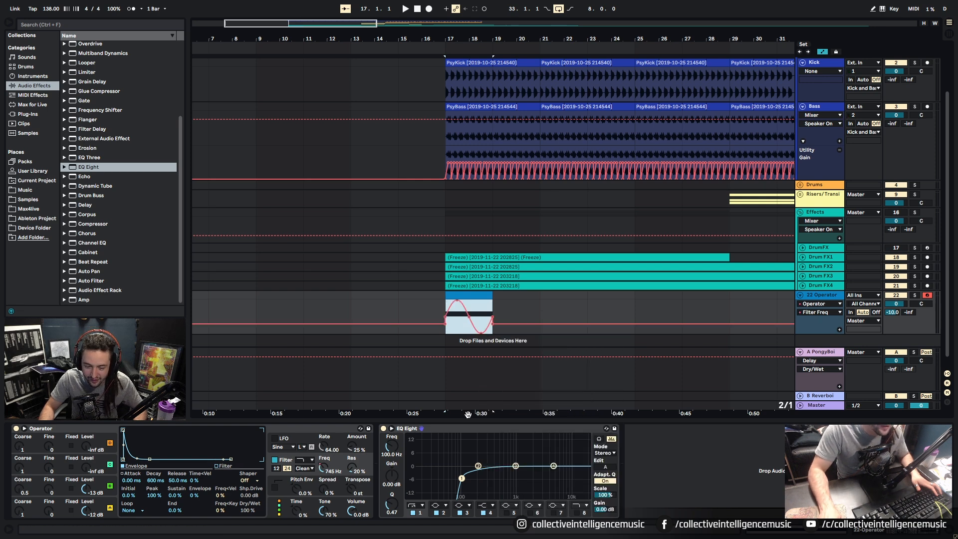
# Play the Operator clip and remove the stray Filter Freq breakpoints at its start and end so the line meets the sine smoothly.
pyautogui.press('space')
pyautogui.moveTo(496, 38); pyautogui.dragTo(496, 90)
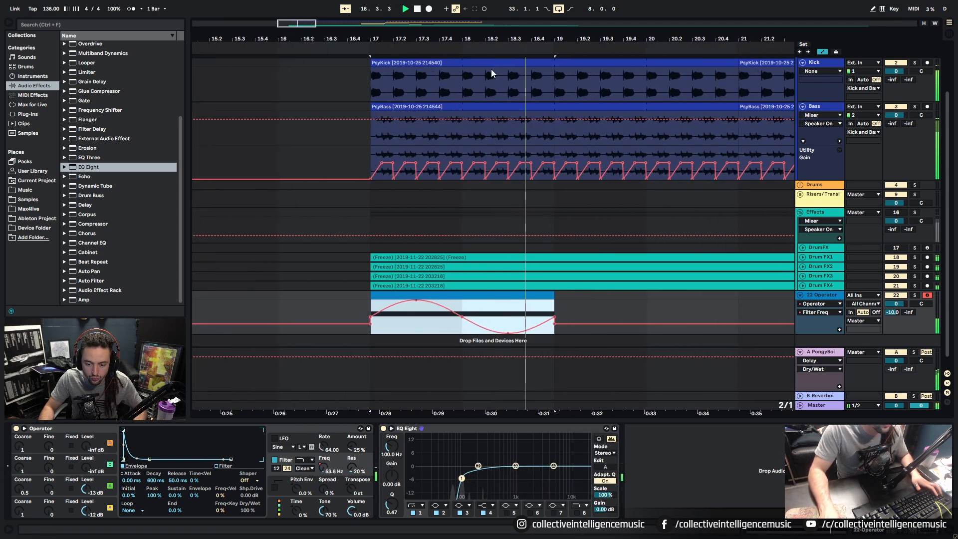
pyautogui.click(554, 324)
pyautogui.click(369, 322)
pyautogui.press('space')
pyautogui.press('space')
pyautogui.press('space')
# Set the arrangement grid to 1 bar and insert a sine shape on Filter Freq across the clip's first bar.
pyautogui.rightClick(490, 330)
pyautogui.click(459, 331)
pyautogui.click(525, 331)
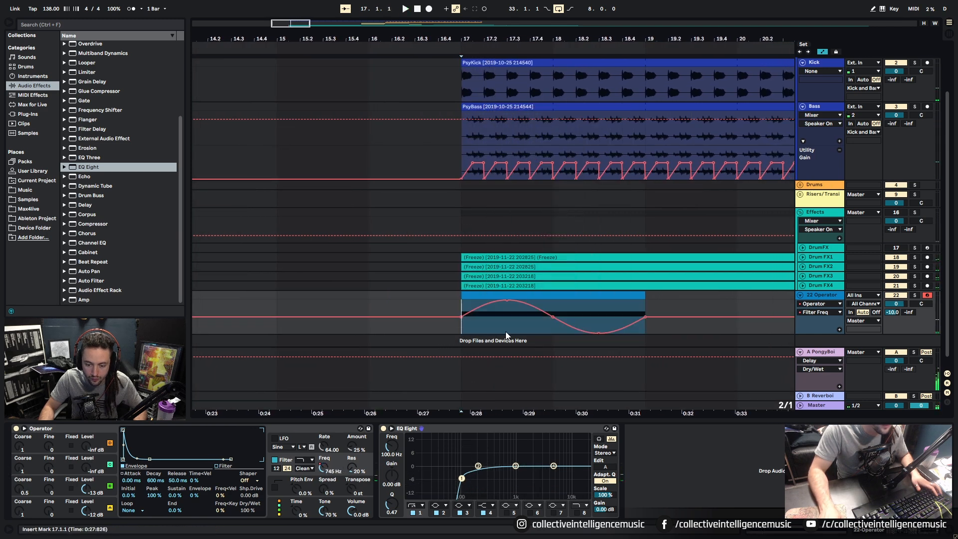
pyautogui.rightClick(511, 324)
pyautogui.click(600, 440)
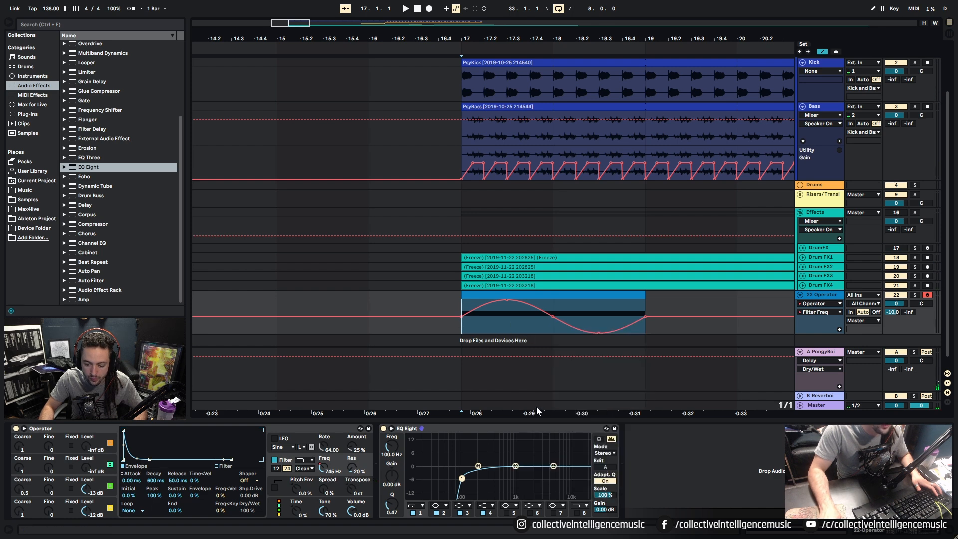
pyautogui.moveTo(467, 330); pyautogui.dragTo(530, 328)
pyautogui.rightClick(529, 326)
pyautogui.click(548, 314)
# Select the whole two-bar clip during playback and raise the low side of its Filter Freq curve towards the end.
pyautogui.press('space')
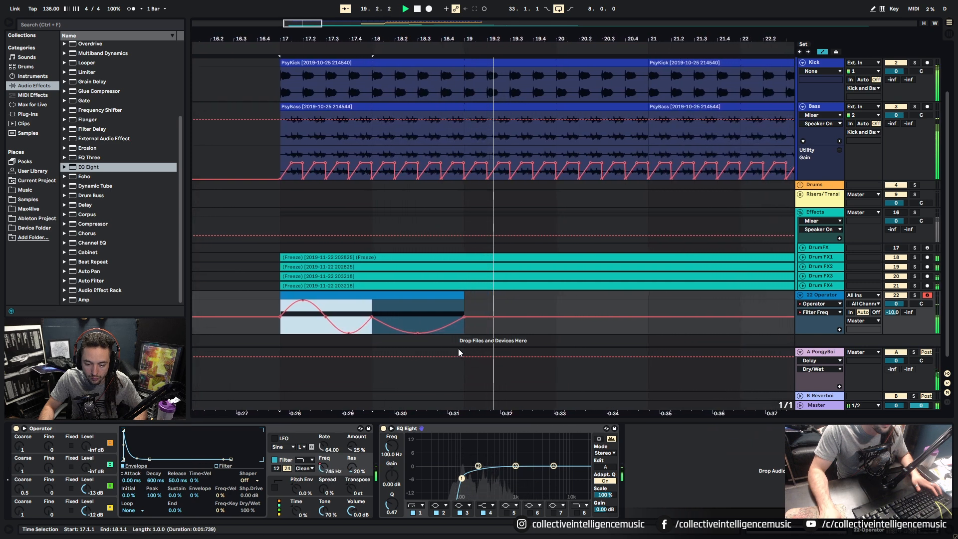
pyautogui.click(383, 296)
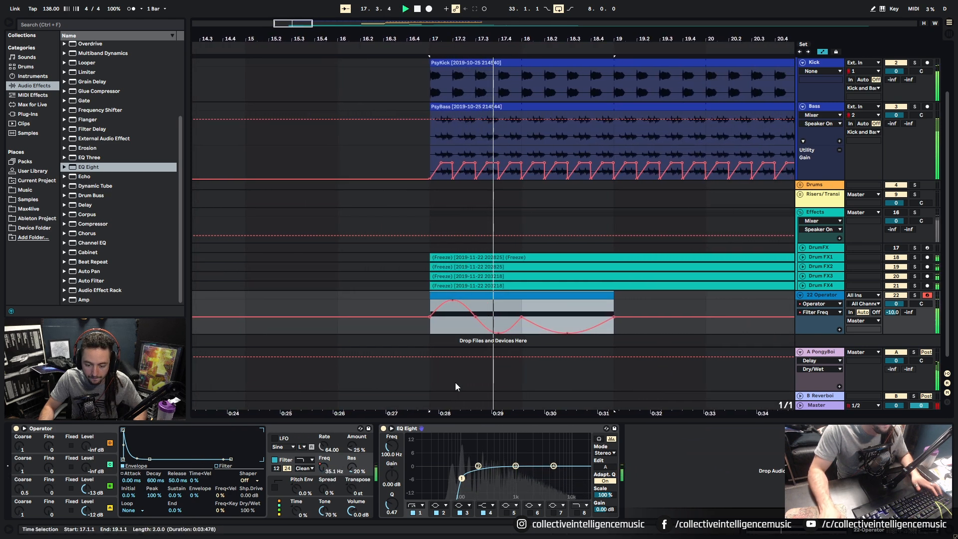
pyautogui.moveTo(374, 327); pyautogui.dragTo(562, 324)
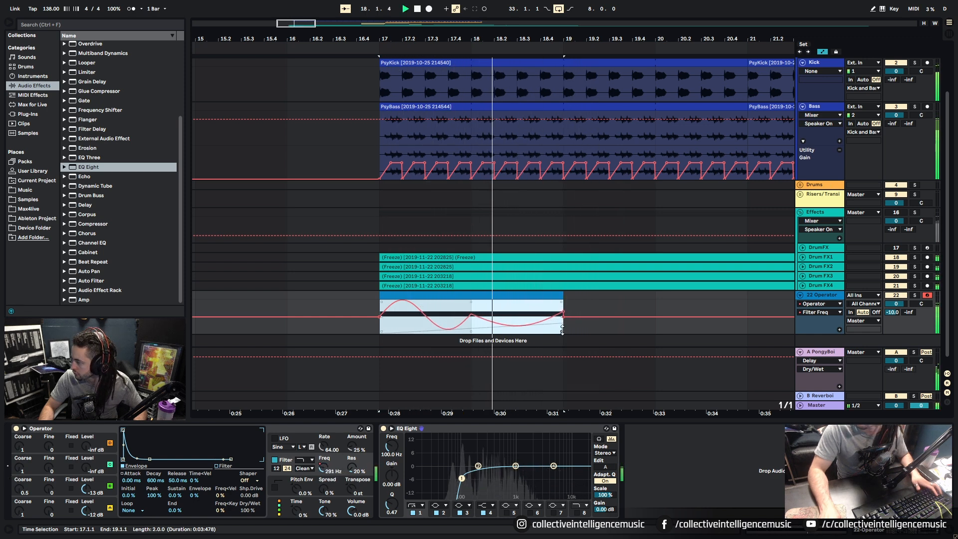
# Rename the Operator track as Warp Sound and play it back.
pyautogui.click(811, 296)
pyautogui.press('space')
pyautogui.hotkey('ctrl', 'r')
pyautogui.write('Wr')
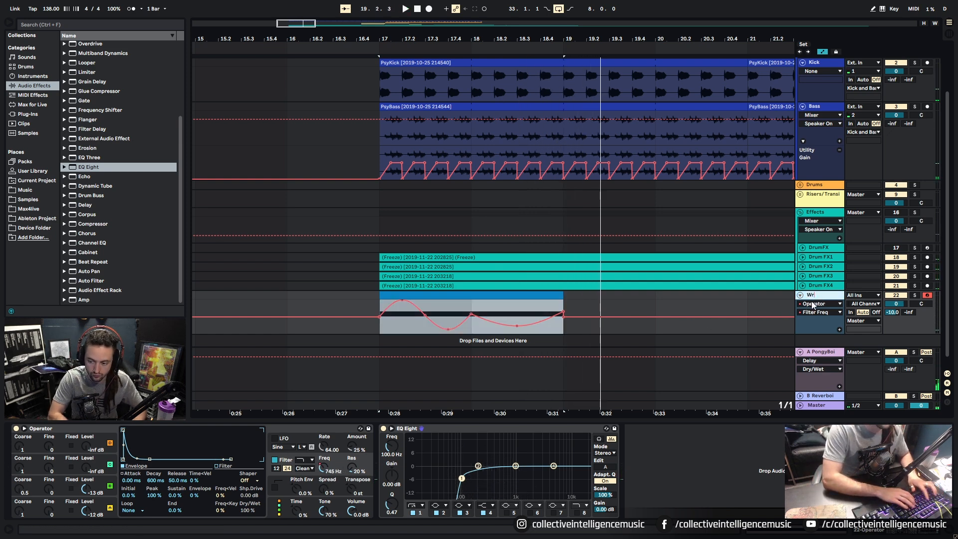
pyautogui.write('ap Sound')
pyautogui.press('Return')
pyautogui.press('space')
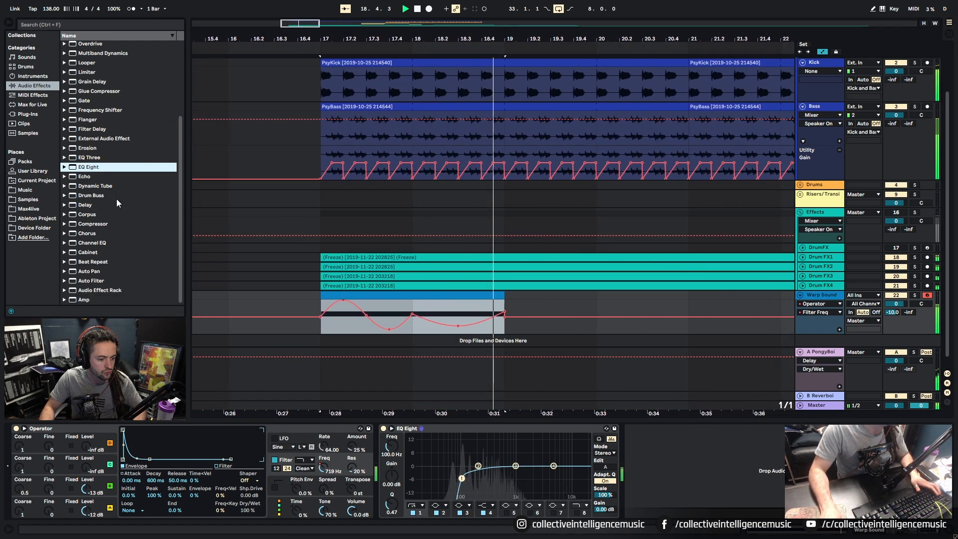
# Try a Flanger after EQ Eight on the Warp Sound track, audition it and remove it.
pyautogui.scroll(2, 115, 202)
pyautogui.click(96, 160)
pyautogui.doubleClick(95, 160)
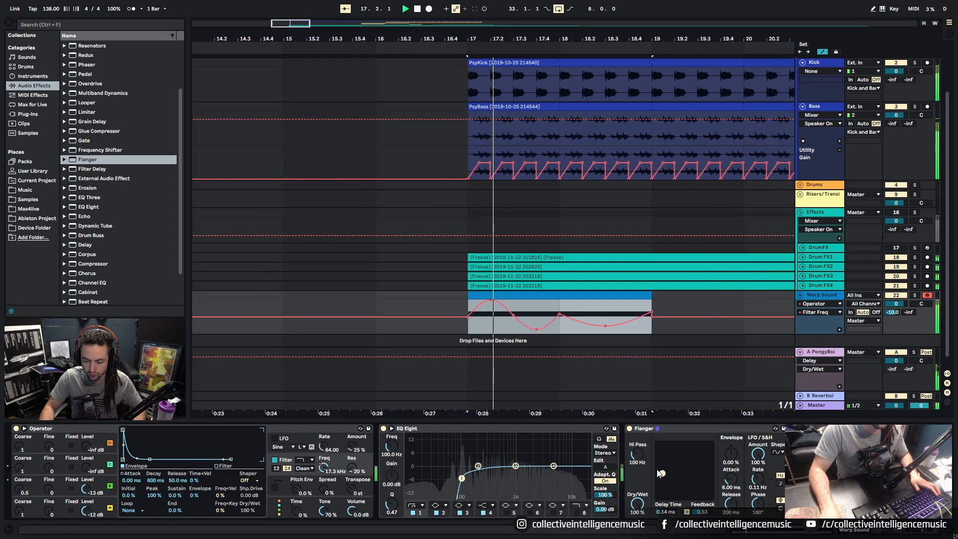
pyautogui.click(658, 429)
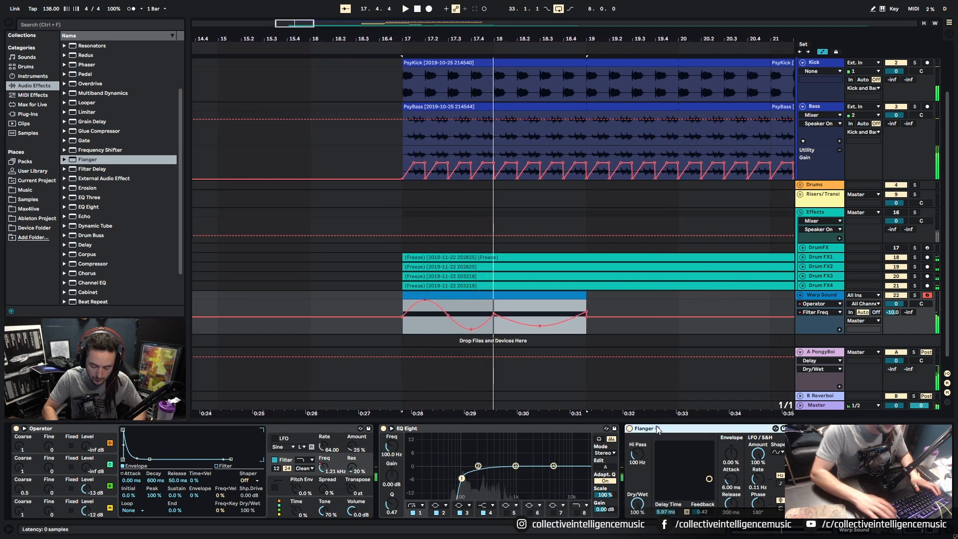
pyautogui.press('Delete')
# Add an Amp after EQ Eight with Dry/Wet at 18.3%, compare amp types and choose Heavy.
pyautogui.scroll(3, 90, 100)
pyautogui.scroll(-4, 115, 224)
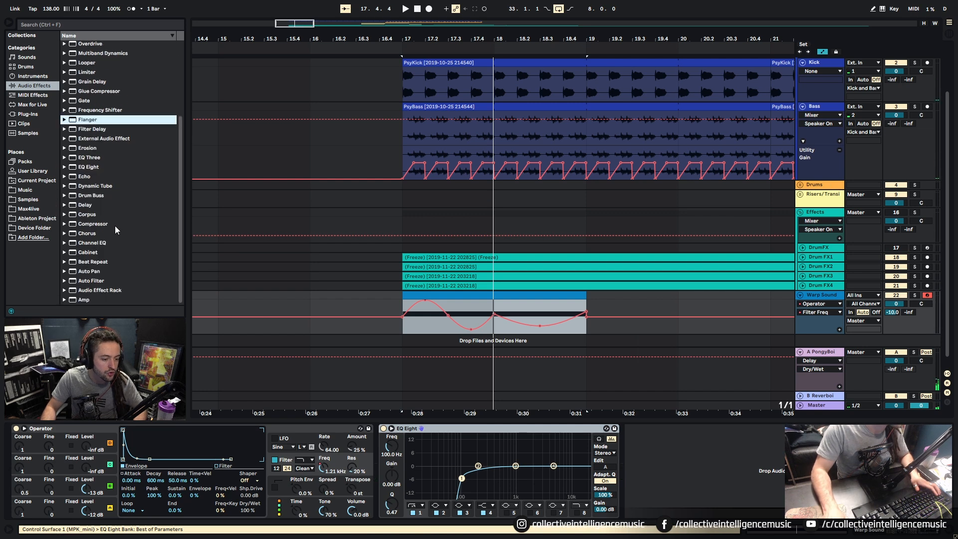
pyautogui.moveTo(89, 304); pyautogui.dragTo(685, 432)
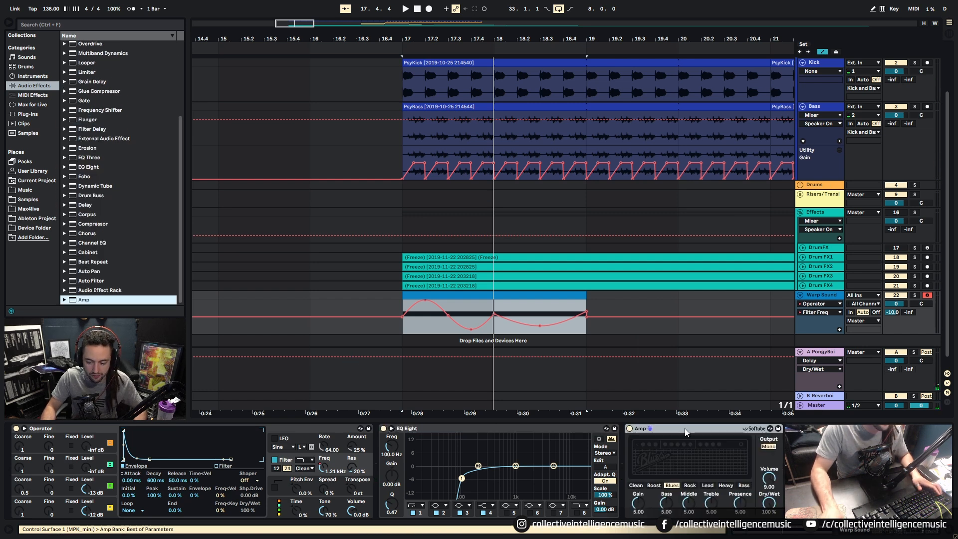
pyautogui.click(707, 487)
pyautogui.press('space')
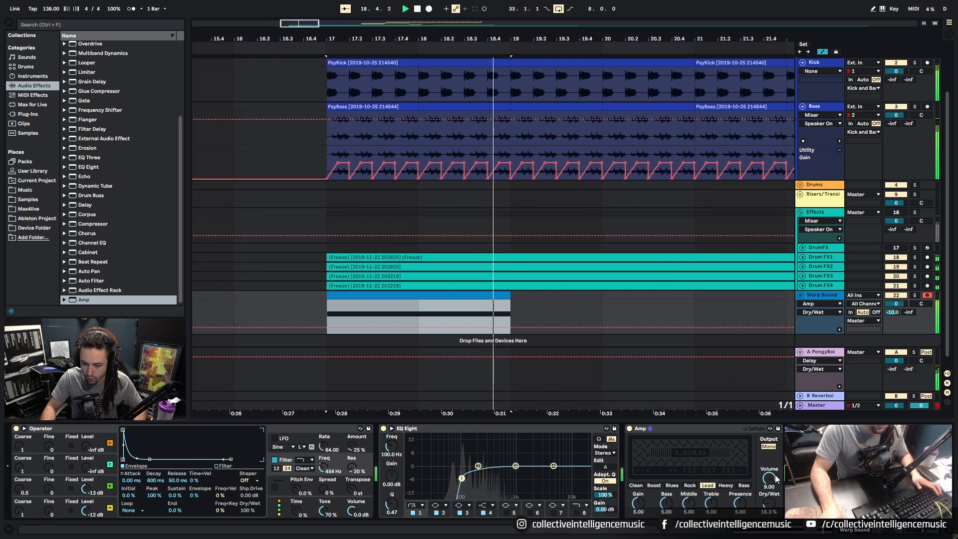
pyautogui.click(676, 487)
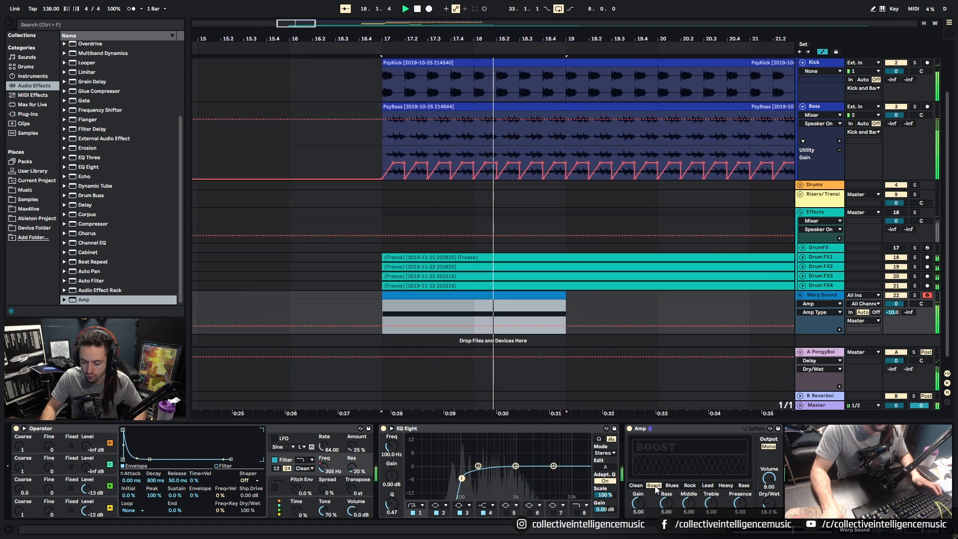
pyautogui.click(725, 486)
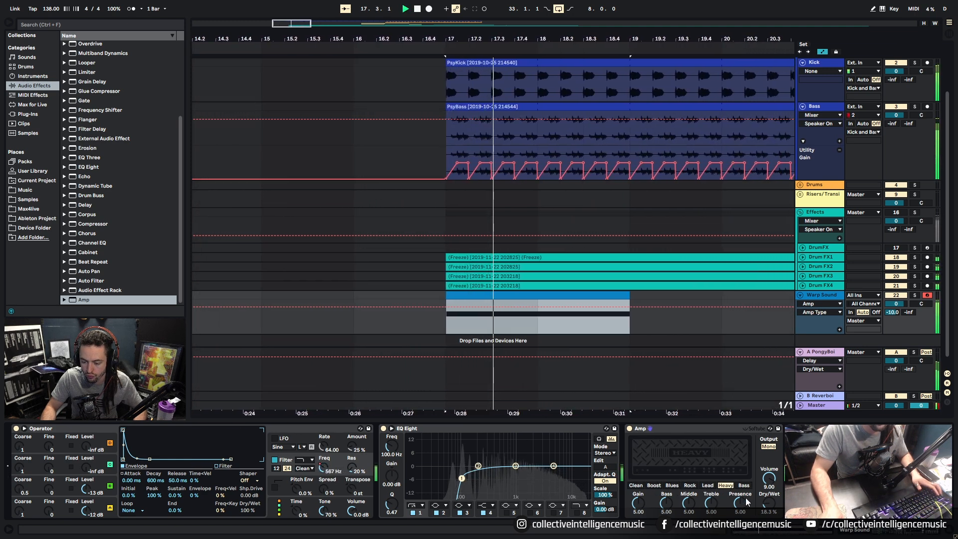
# Move EQ Eight behind the Amp and lower the Warp Sound track volume to -3.0 dB.
pyautogui.moveTo(517, 429); pyautogui.dragTo(788, 456)
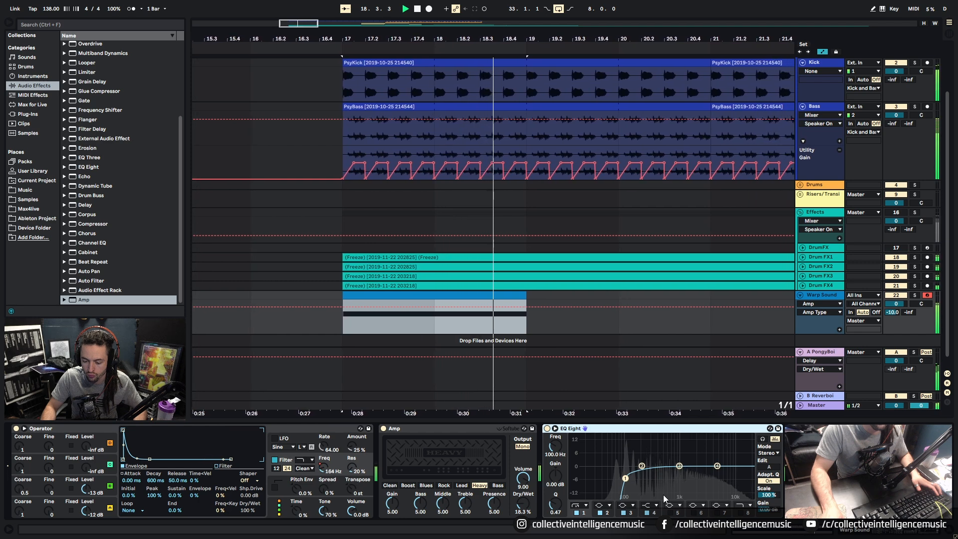
pyautogui.moveTo(909, 311)
pyautogui.mouseDown()
pyautogui.moveTo(916, 318)
pyautogui.moveTo(899, 327)
pyautogui.moveTo(896, 309)
pyautogui.mouseUp()
pyautogui.press('space')
pyautogui.press('space')
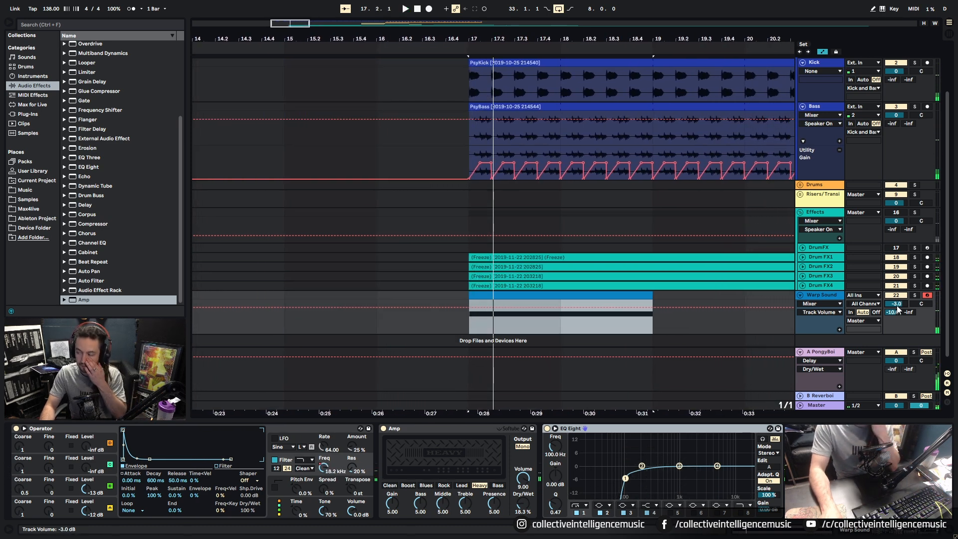
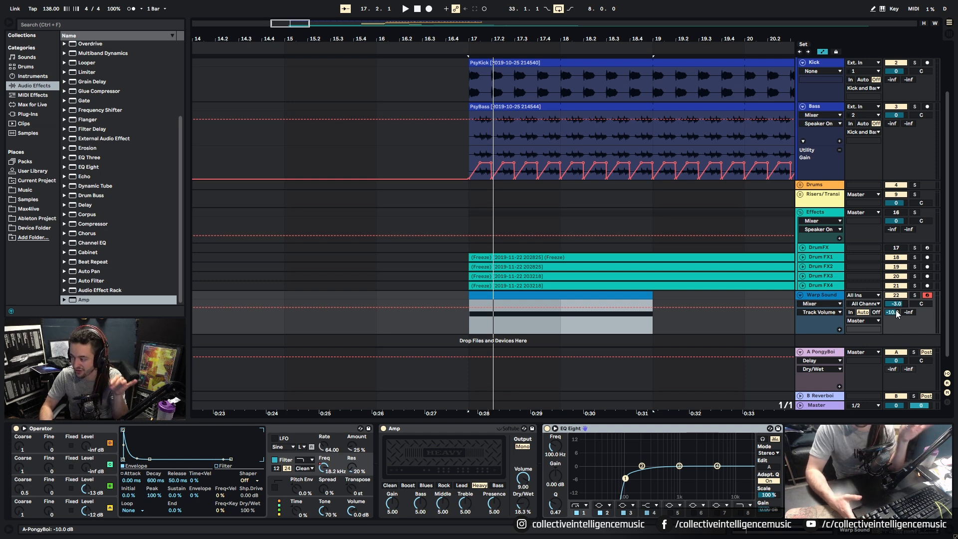
# Audition the Risers/Transitions track soloed from bar 37.
pyautogui.moveTo(662, 35); pyautogui.dragTo(331, 2)
pyautogui.click(694, 197)
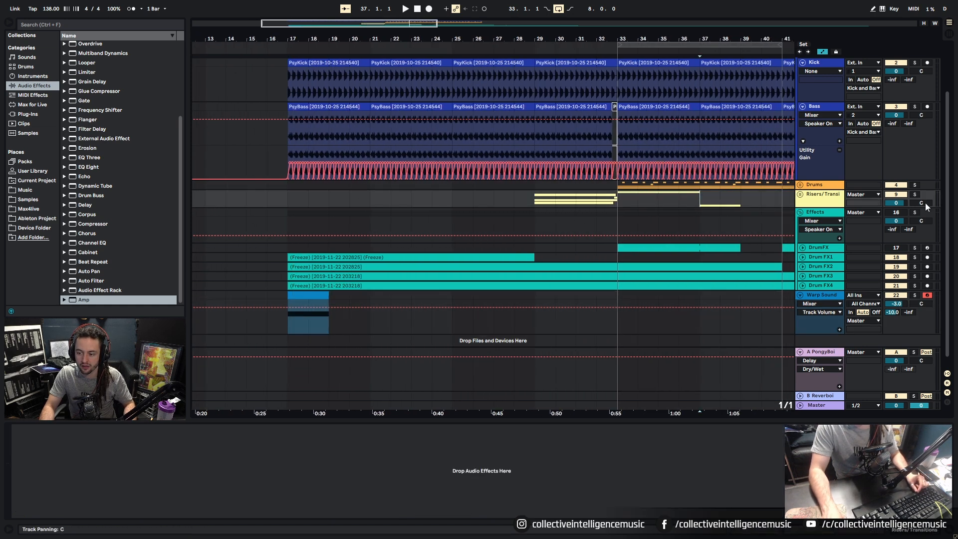
pyautogui.press('space')
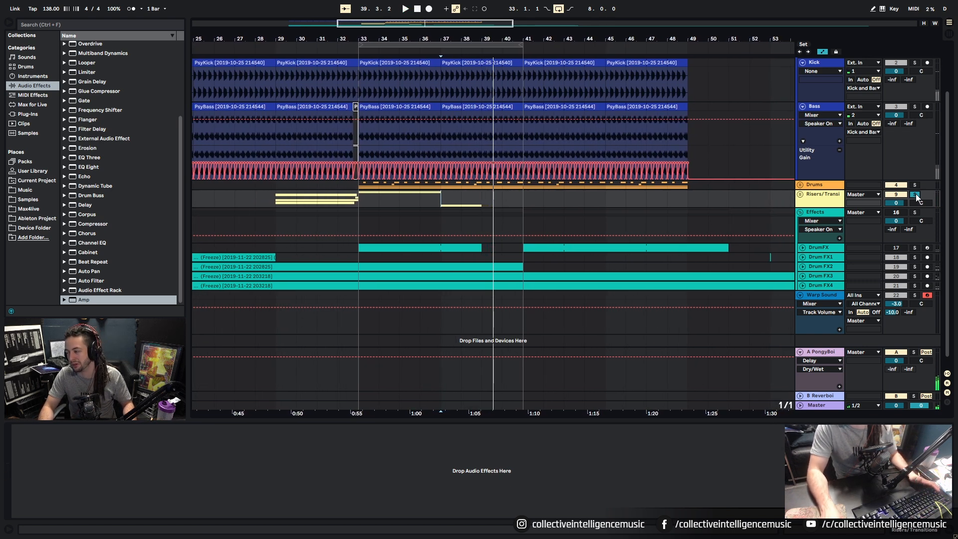
# Hide the automation lanes and insert a new MIDI track below Warp Sound.
pyautogui.hscroll(-10, 748, 85)
pyautogui.click(822, 52)
pyautogui.click(818, 315)
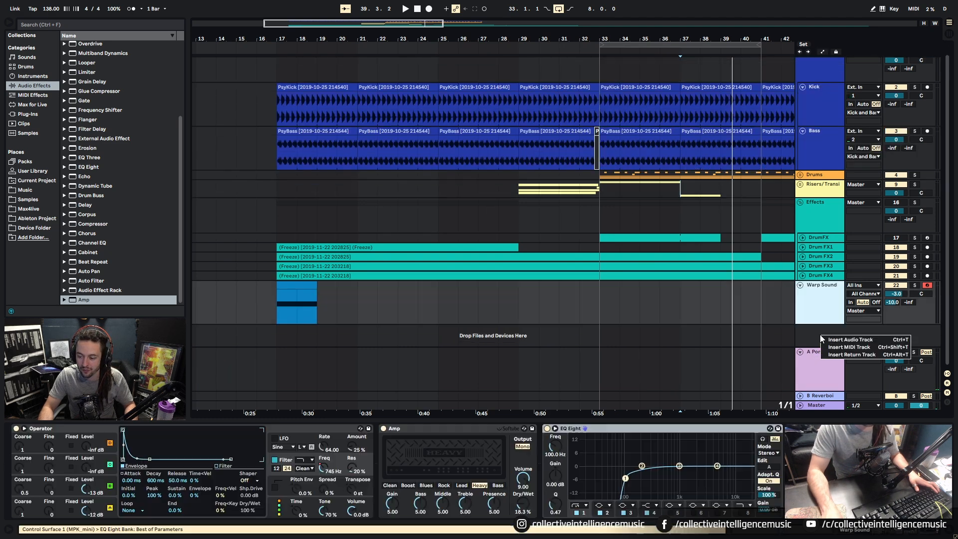
pyautogui.hotkey('ctrl', 'shift', 't')
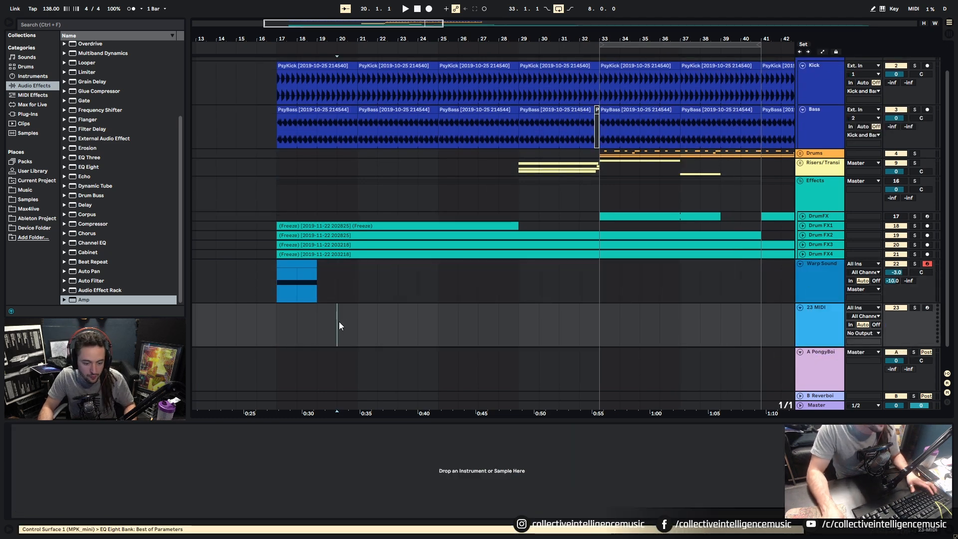
# Create a one-bar MIDI clip at bar 21 on the new track and load Operator onto it.
pyautogui.click(368, 324)
pyautogui.hotkey('ctrl', 'shift', 'm')
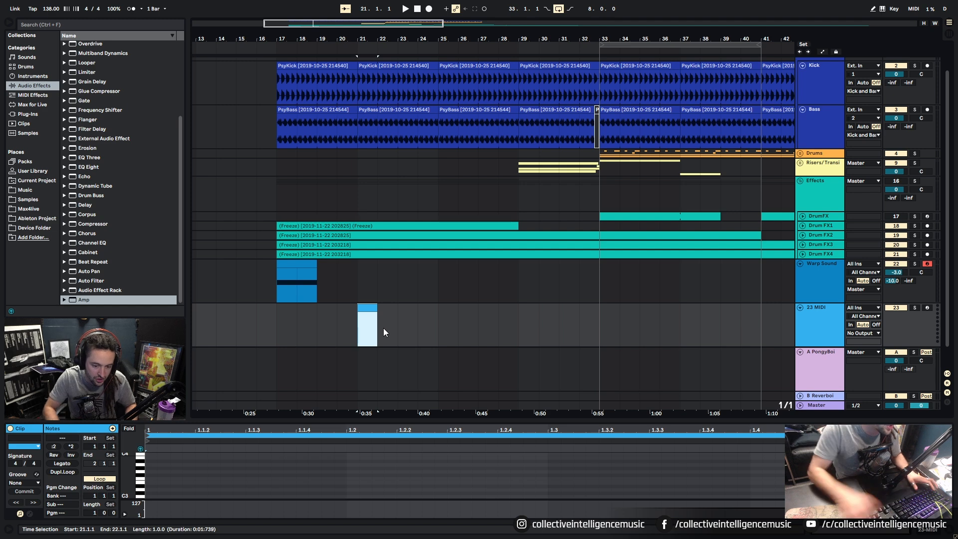
pyautogui.click(33, 76)
pyautogui.click(90, 111)
pyautogui.press('Return')
pyautogui.hscroll(-6, 493, 324)
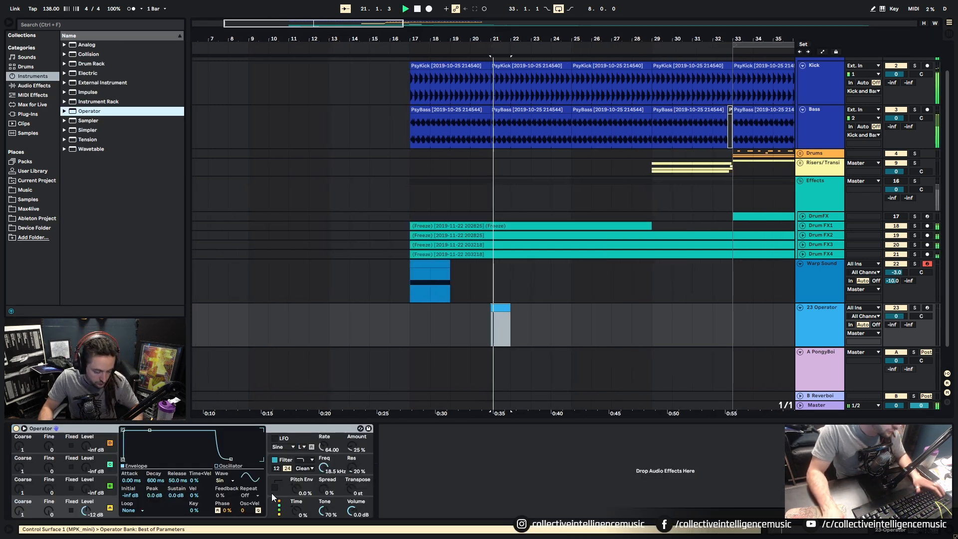
# Add a note at the start of the new clip, extend it over the full bar with Legato and play it.
pyautogui.click(498, 309)
pyautogui.doubleClick(499, 308)
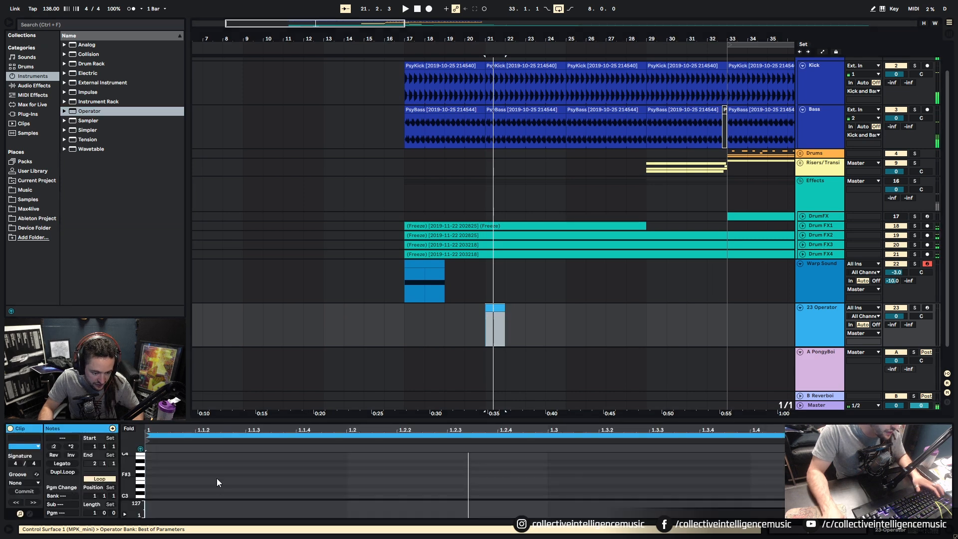
pyautogui.doubleClick(147, 490)
pyautogui.click(66, 465)
pyautogui.press('space')
pyautogui.click(907, 532)
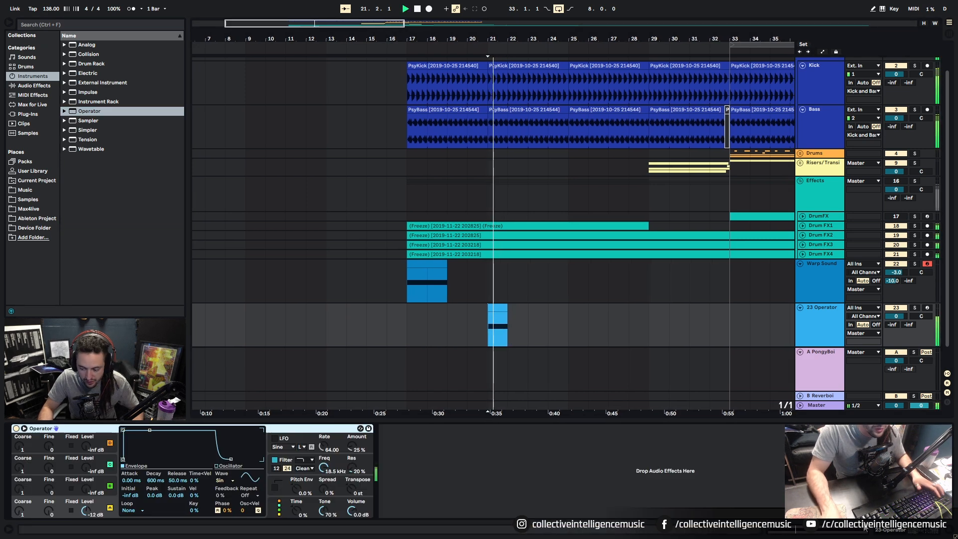
# Set Operator's oscillator A waveform to Saw D and switch the display back to its envelope.
pyautogui.click(219, 481)
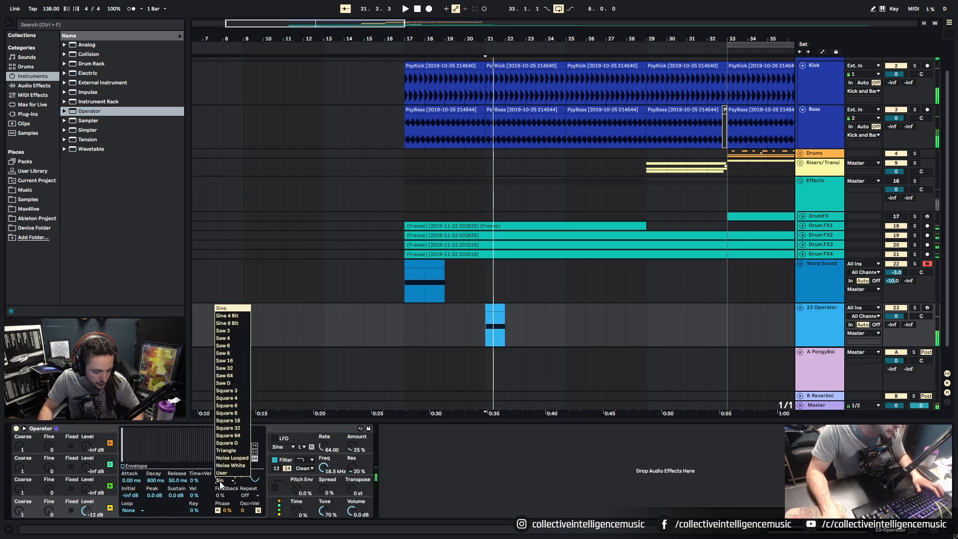
pyautogui.click(236, 384)
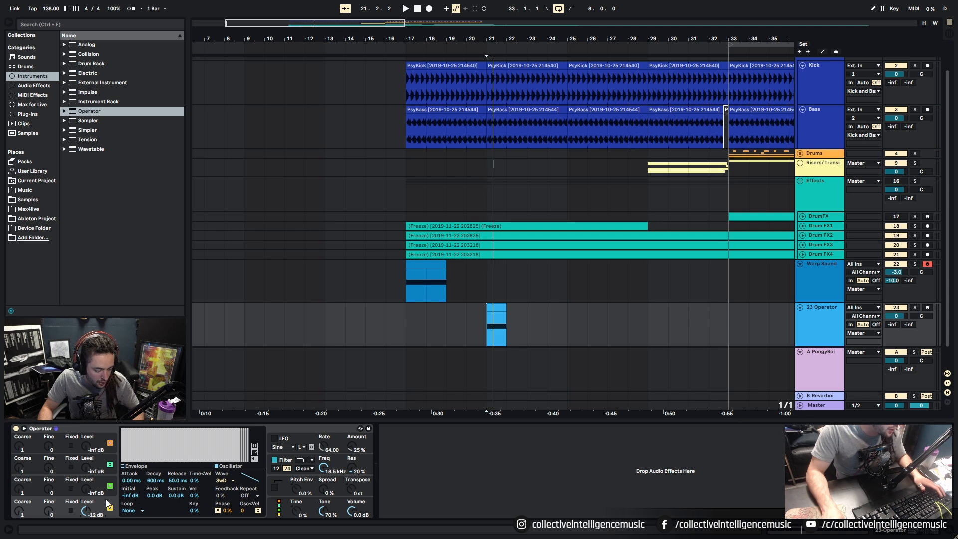
pyautogui.click(136, 466)
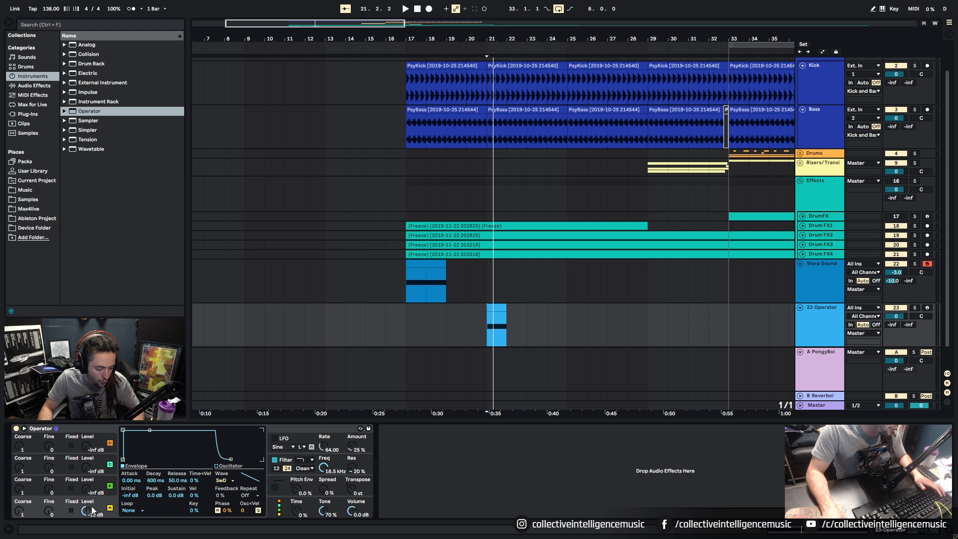
# Enable Operator's pitch envelope with Initial and Peak at +48 st and shorten its decay to 33.9 ms.
pyautogui.click(300, 490)
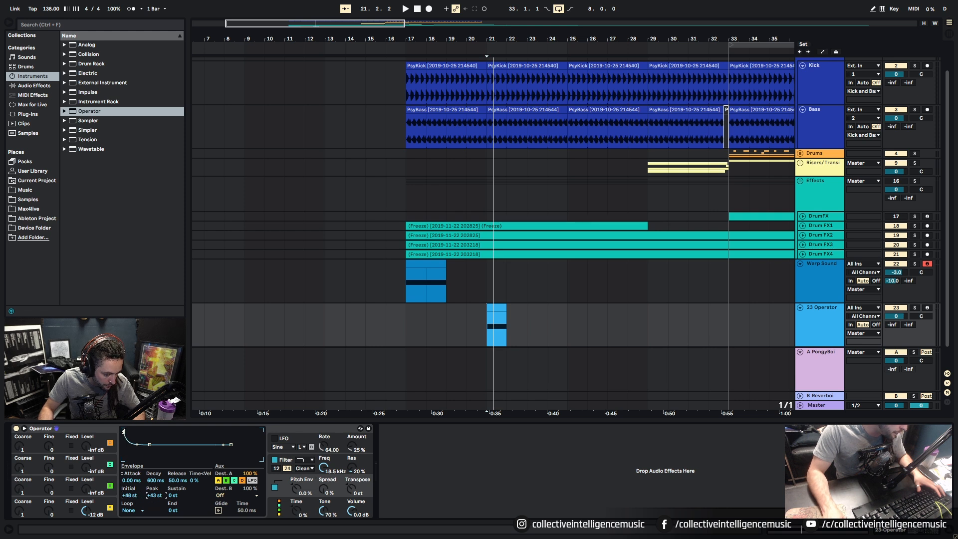
pyautogui.press('space')
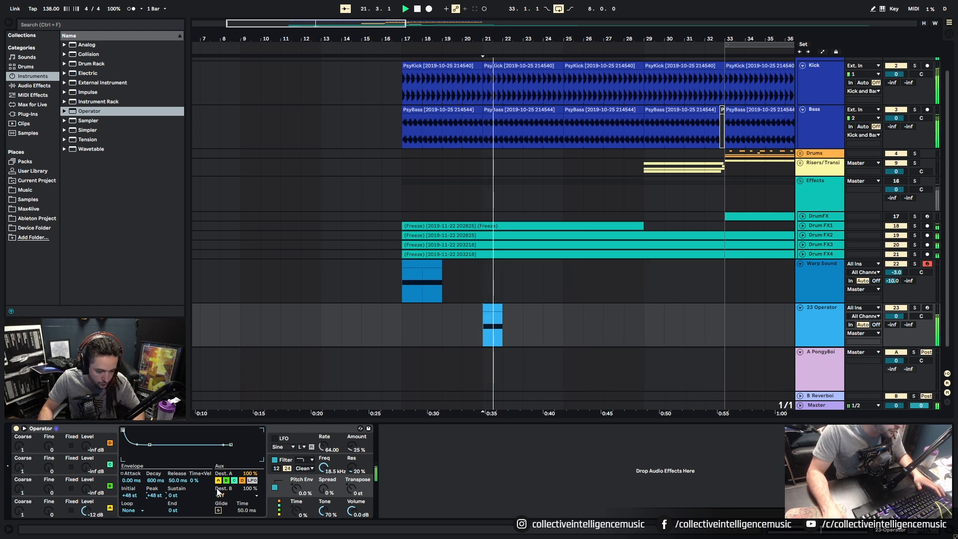
pyautogui.moveTo(151, 486); pyautogui.dragTo(179, 497)
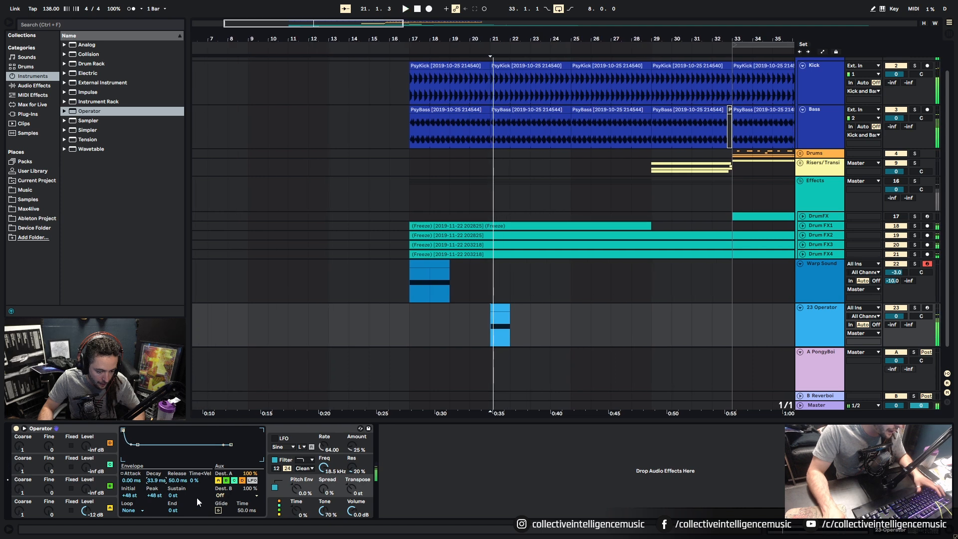
# Set the Pitch Env amount to 100%, with Peak at -48 st and decay at 11.1 ms, and audition the note.
pyautogui.moveTo(296, 491); pyautogui.dragTo(296, 485)
pyautogui.press('space')
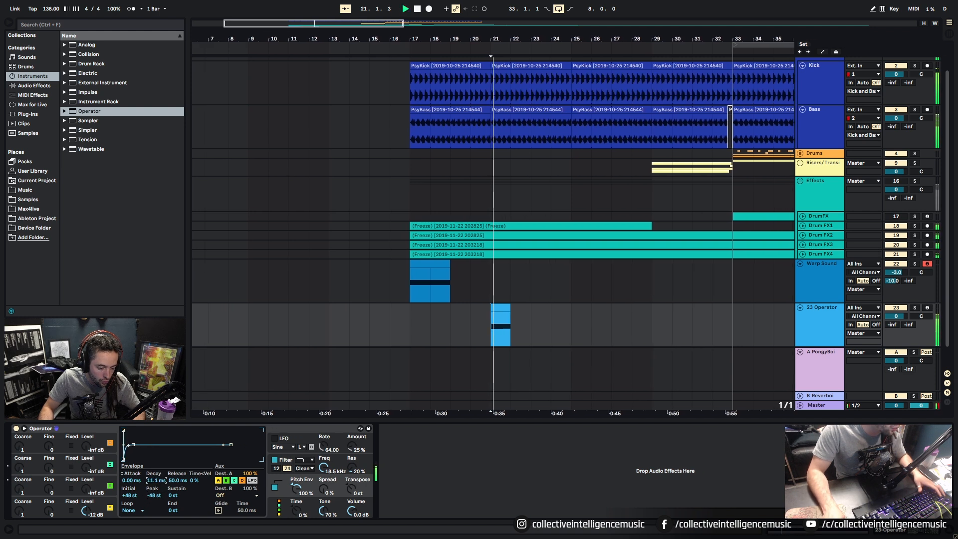
pyautogui.press('space')
# Set the pitch envelope's Initial to -48 st and audition longer decays, settling on 579 ms.
pyautogui.moveTo(157, 480); pyautogui.dragTo(156, 460)
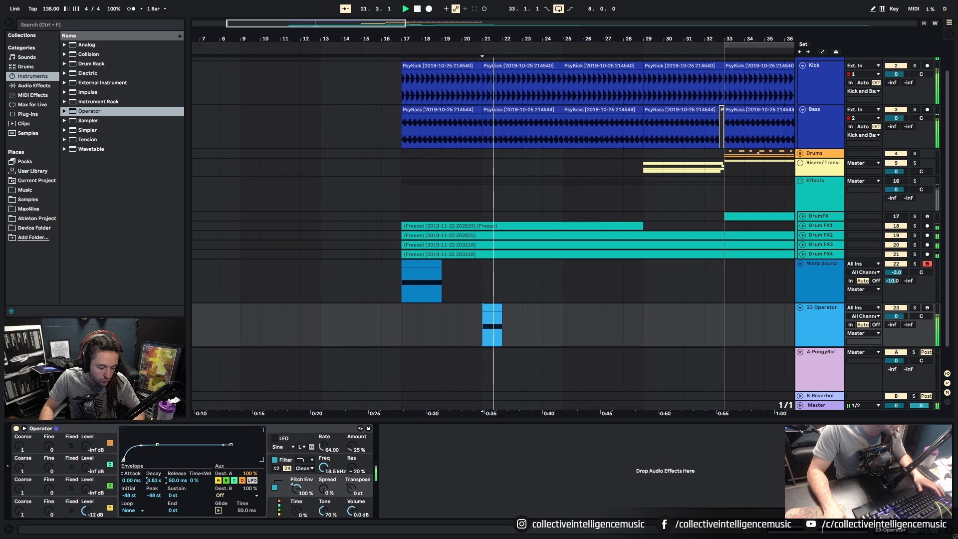
pyautogui.press('space')
pyautogui.moveTo(154, 480); pyautogui.dragTo(155, 493)
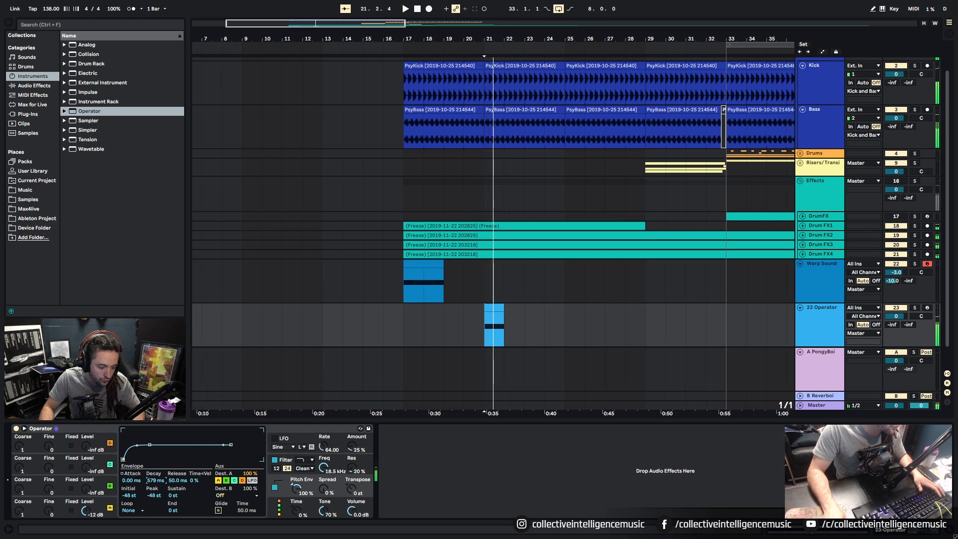
# Transpose the note in the Operator clip up an octave to D4 and audition it.
pyautogui.doubleClick(494, 308)
pyautogui.moveTo(407, 458); pyautogui.dragTo(389, 530)
pyautogui.hotkey('shift', 'Up')
pyautogui.press('space')
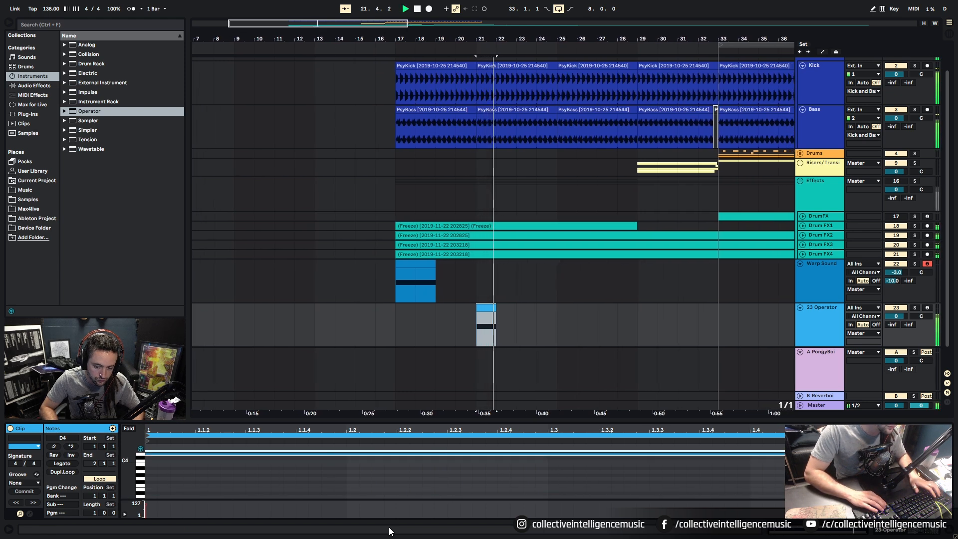
# Set the pitch envelope's Peak to +48 st and lengthen its decay to 1.77 s, auditioning the sound.
pyautogui.hotkey('shift', 'Tab')
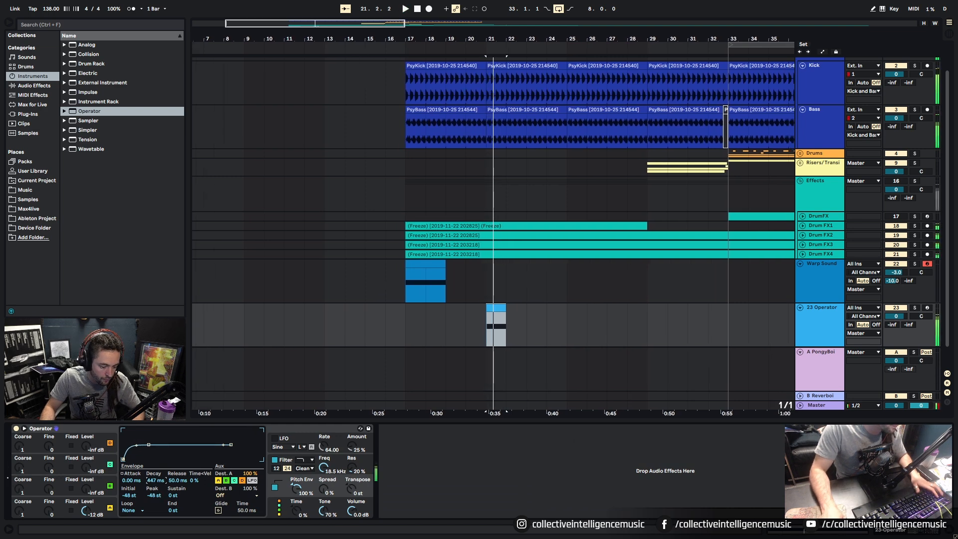
pyautogui.moveTo(147, 480)
pyautogui.mouseDown()
pyautogui.moveTo(156, 497)
pyautogui.moveTo(154, 474)
pyautogui.mouseUp()
pyautogui.press('space')
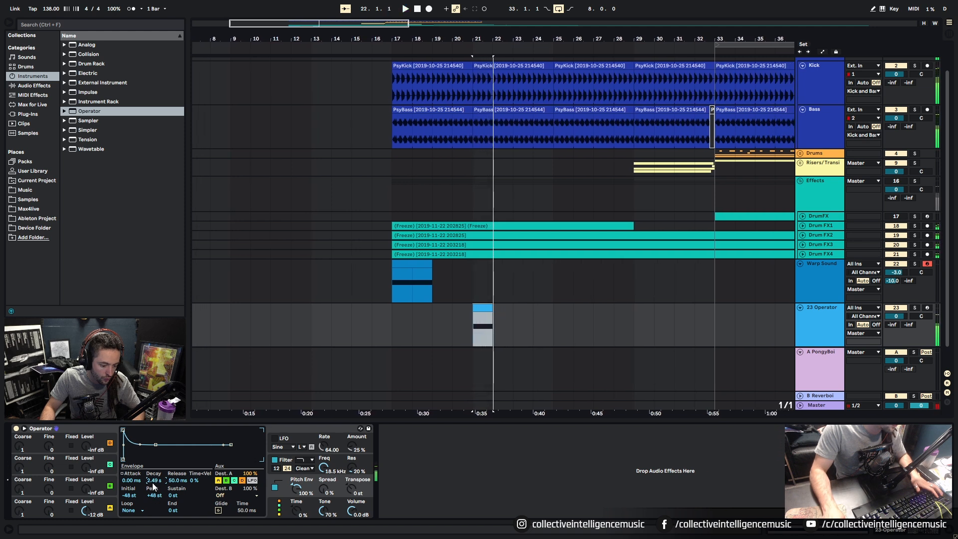
pyautogui.write('1')
pyautogui.press('Return')
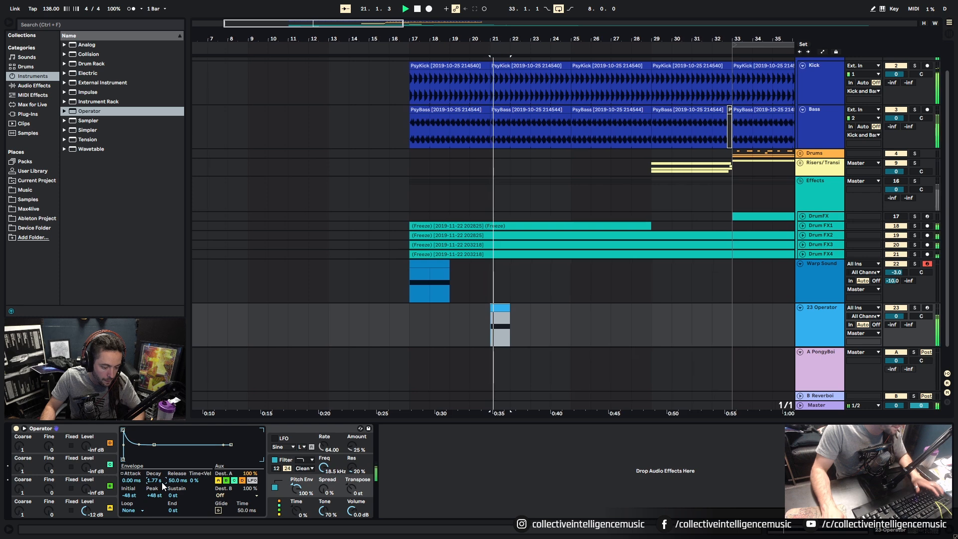
# Transpose the Operator clip's note down an octave to D3 and play it back.
pyautogui.doubleClick(482, 310)
pyautogui.press('space')
pyautogui.click(431, 466)
pyautogui.hotkey('ctrl', 'a')
pyautogui.press('space')
pyautogui.hotkey('shift', 'Down')
pyautogui.press('space')
pyautogui.press('space')
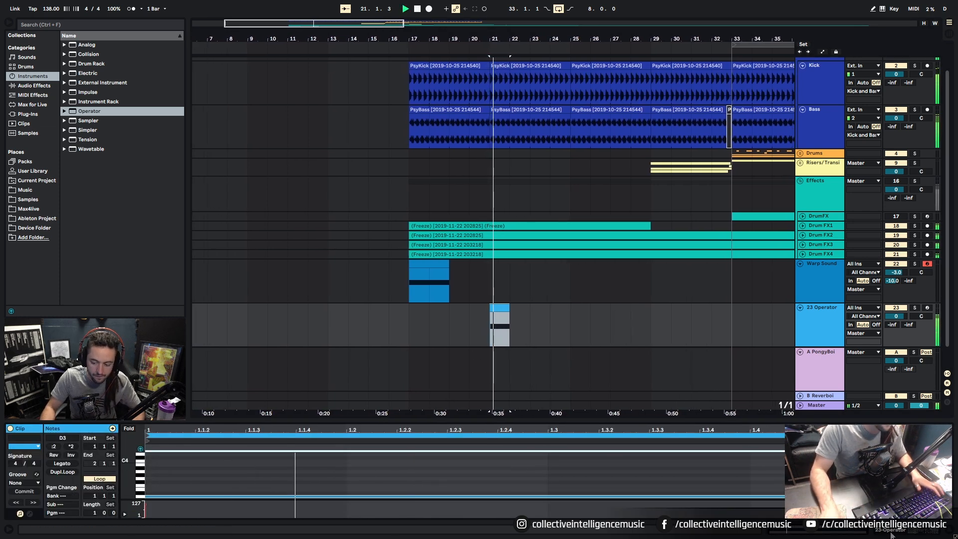
# Try pitch envelope Peak values of +24 st and +36 st, then return the Peak to +48 st.
pyautogui.hotkey('shift', 'Tab')
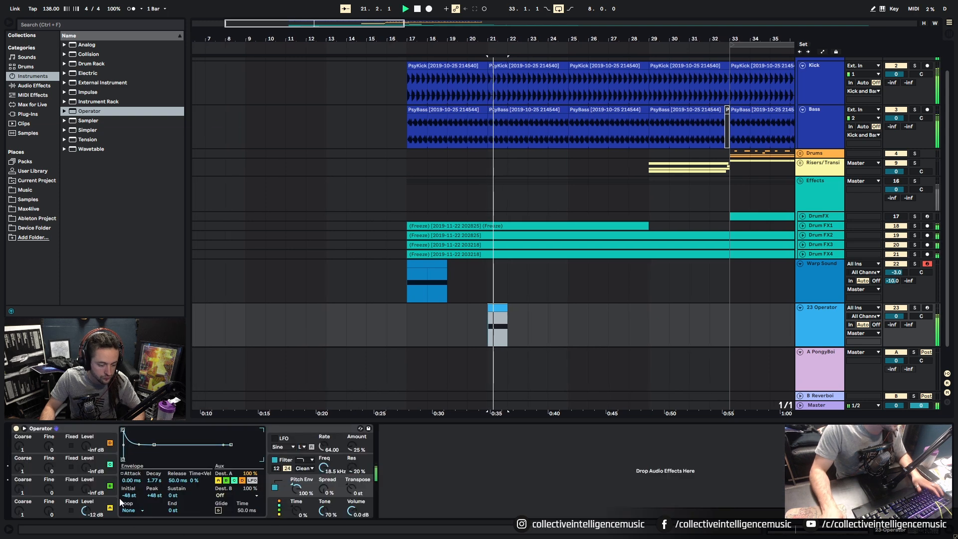
pyautogui.write('24')
pyautogui.press('Return')
pyautogui.press('space')
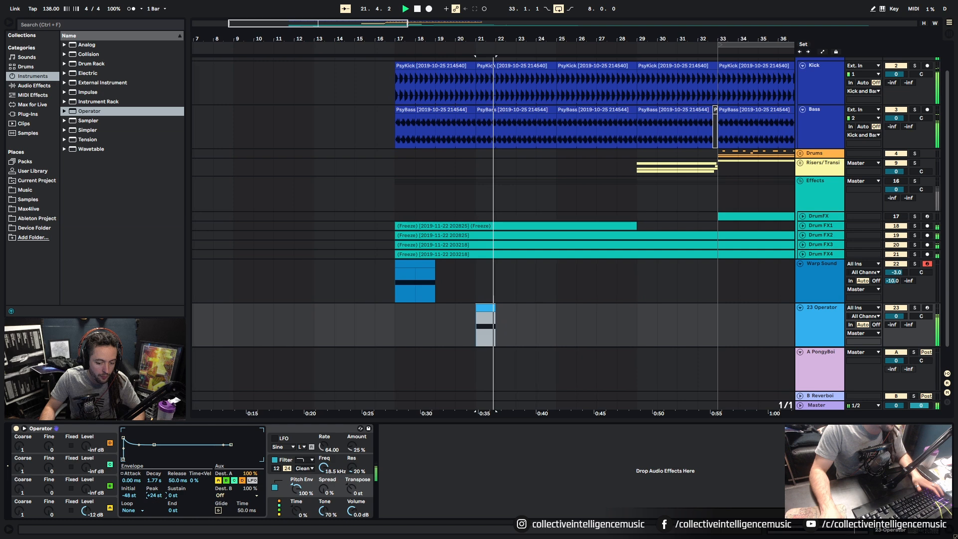
pyautogui.press('Return')
pyautogui.press('space')
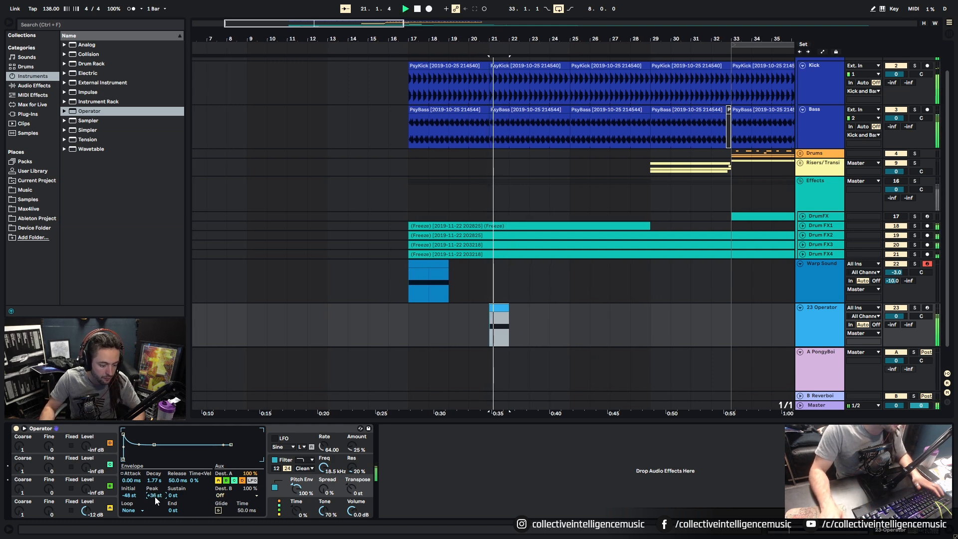
pyautogui.write('48')
pyautogui.press('Return')
pyautogui.press('space')
pyautogui.press('space')
# Transpose the Operator clip's note to D2 and audition it several times.
pyautogui.click(480, 329)
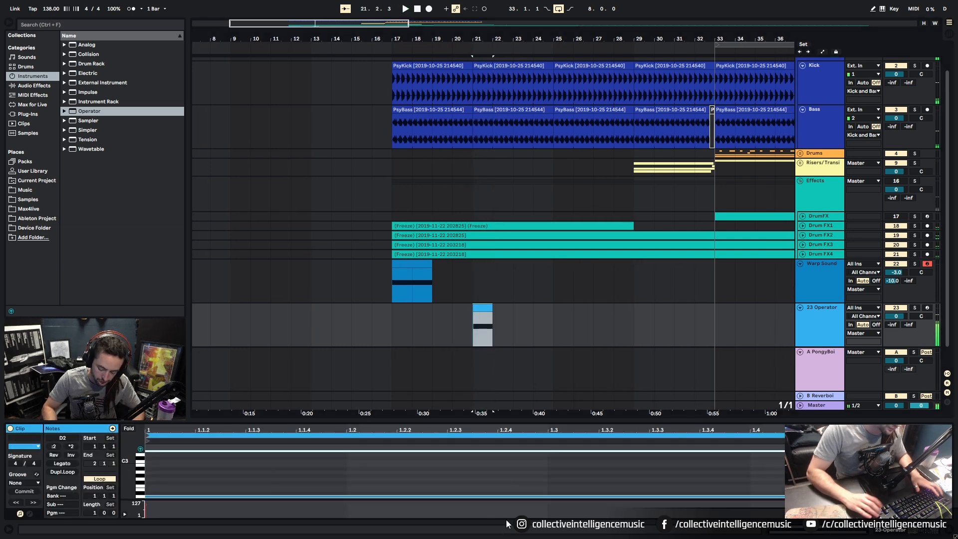
pyautogui.press('space')
pyautogui.hotkey('shift', 'Tab')
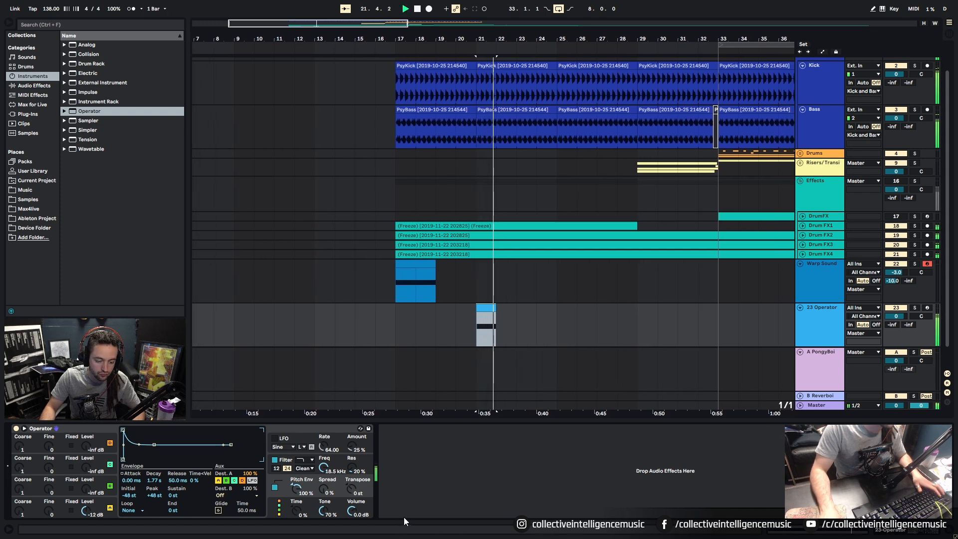
pyautogui.press('space')
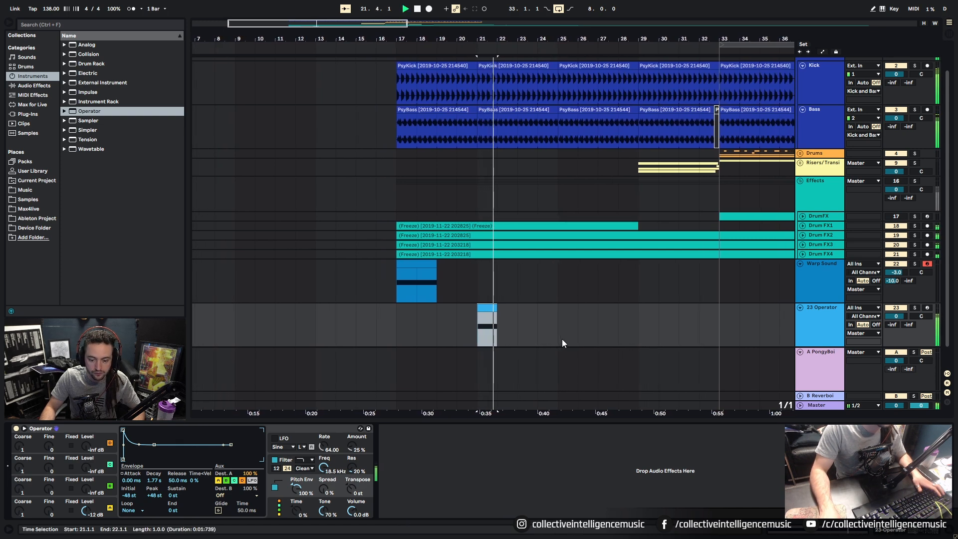
pyautogui.press('space')
pyautogui.press('space')
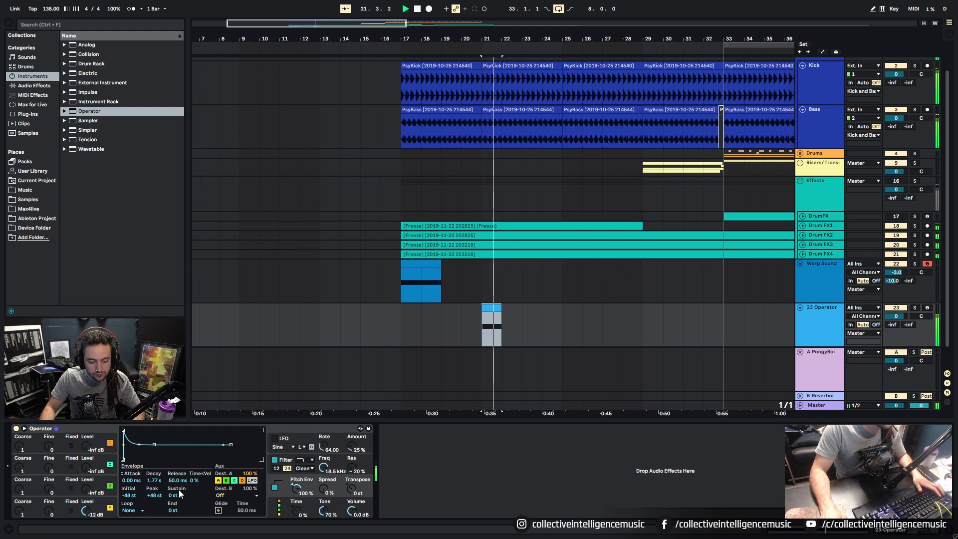
pyautogui.press('space')
# Set oscillator A's envelope to 11.1 ms decay, 95.2 ms release and -inf dB sustain.
pyautogui.click(107, 505)
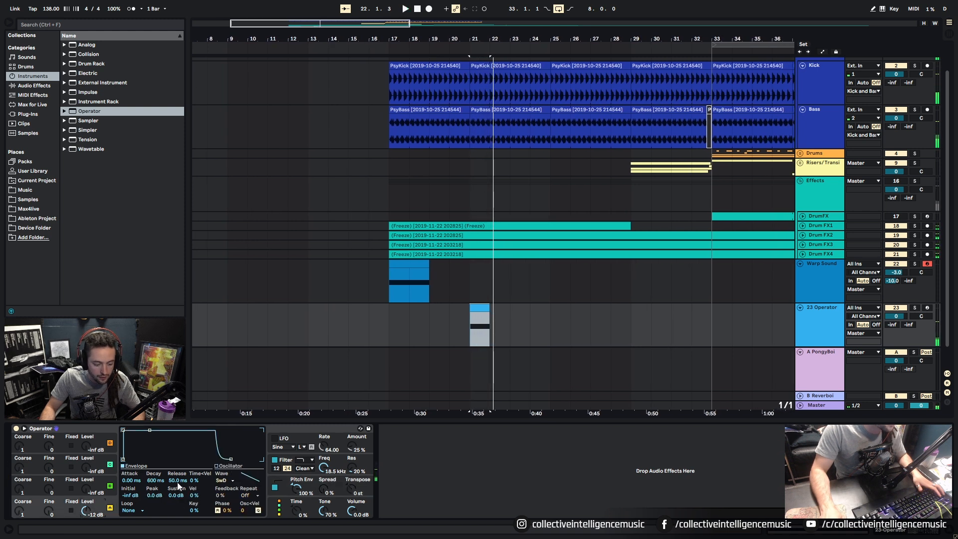
pyautogui.press('space')
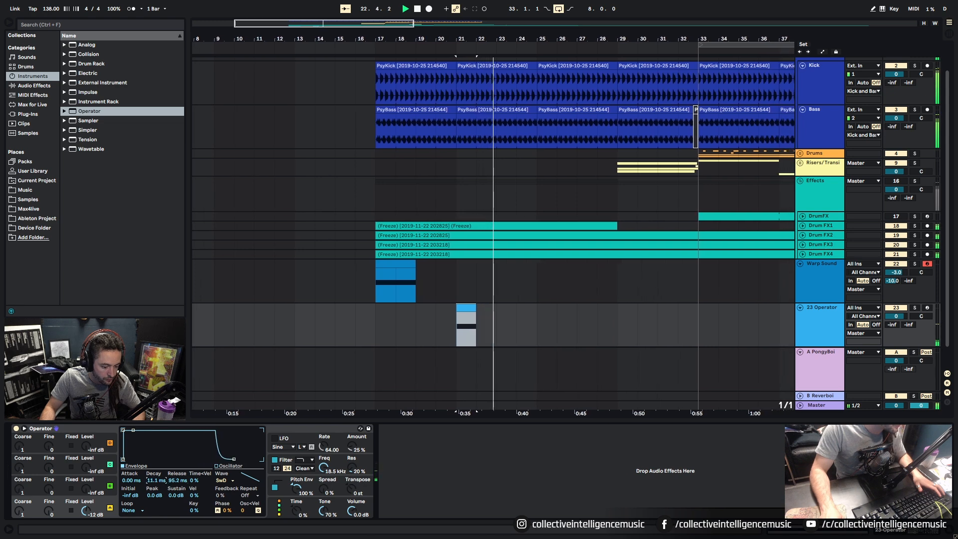
pyautogui.moveTo(155, 495); pyautogui.dragTo(176, 534)
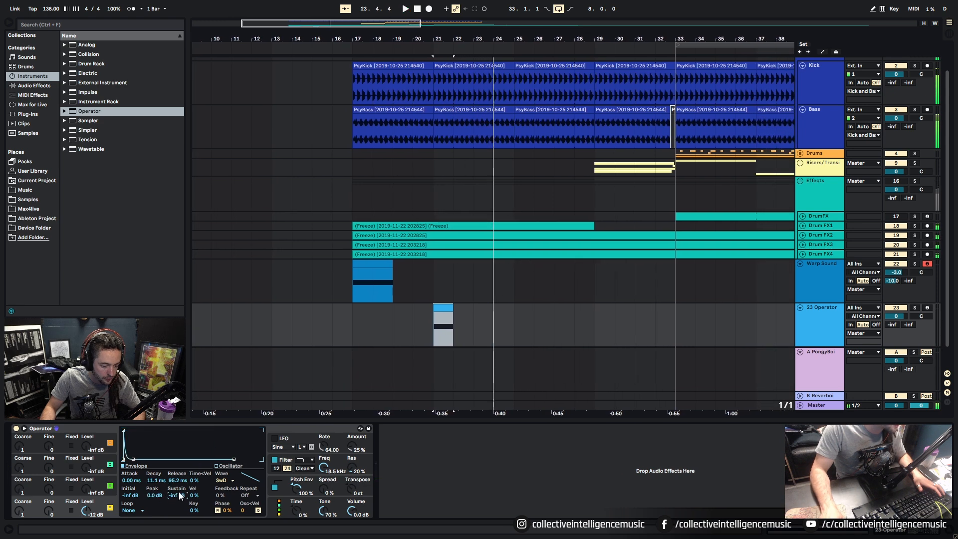
pyautogui.press('space')
pyautogui.press('space')
# Lengthen oscillator A's envelope decay, auditioning several values and settling on 2.96 s.
pyautogui.moveTo(154, 480); pyautogui.dragTo(155, 444)
pyautogui.press('space')
pyautogui.press('space')
pyautogui.press('space')
pyautogui.press('space')
pyautogui.moveTo(154, 480)
pyautogui.mouseDown()
pyautogui.moveTo(154, 459)
pyautogui.moveTo(154, 491)
pyautogui.mouseUp()
pyautogui.press('space')
pyautogui.press('space')
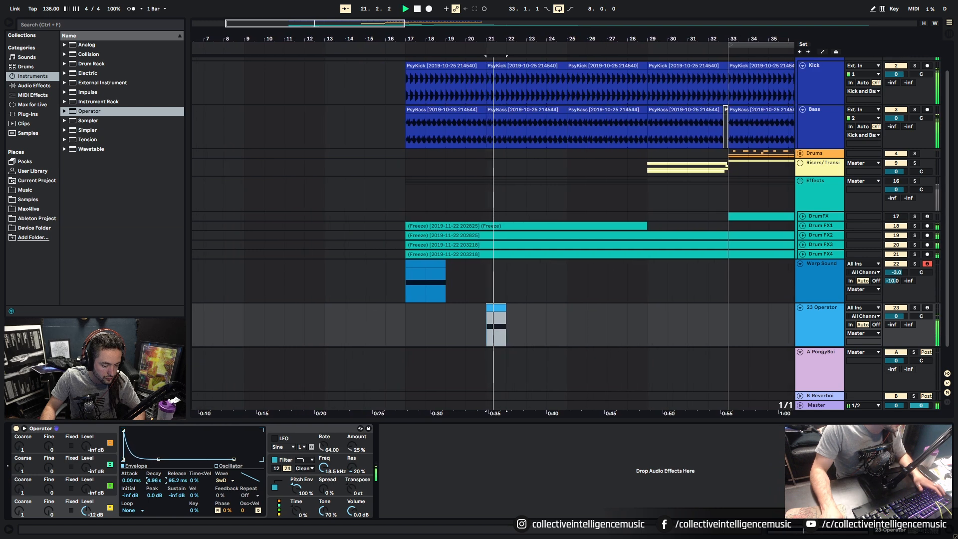
pyautogui.press('space')
pyautogui.press('space')
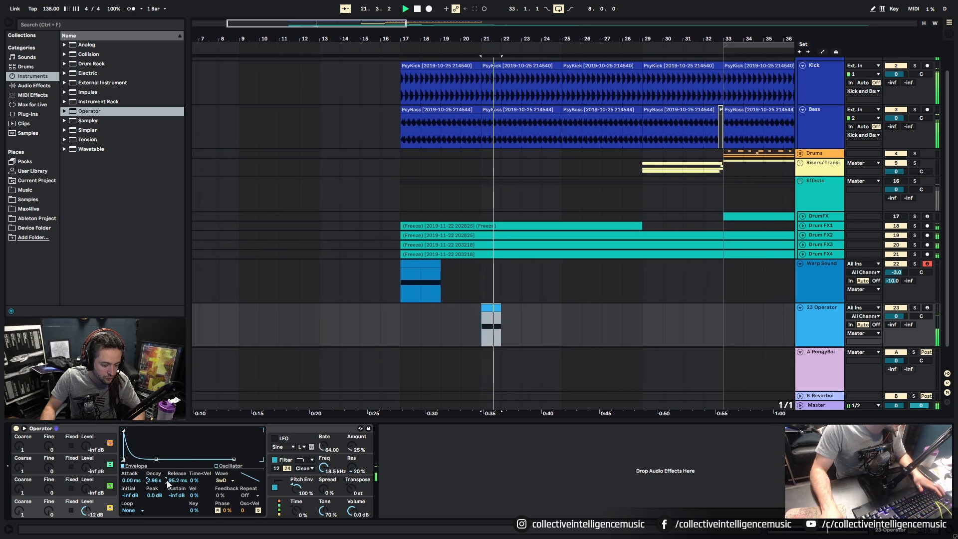
pyautogui.press('space')
pyautogui.press('space')
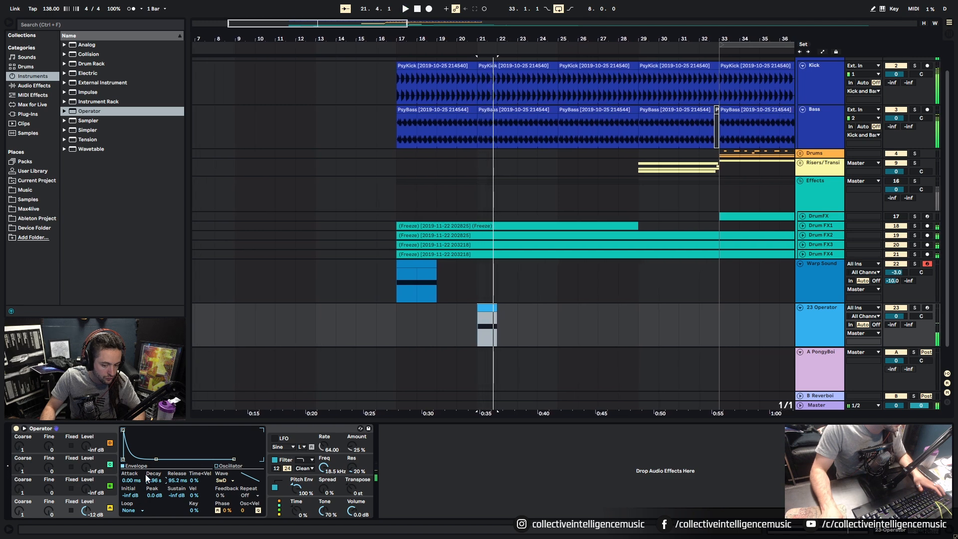
# Raise the Operator track's send A to 0 dB and transpose the clip's note down two octaves to D0.
pyautogui.press('space')
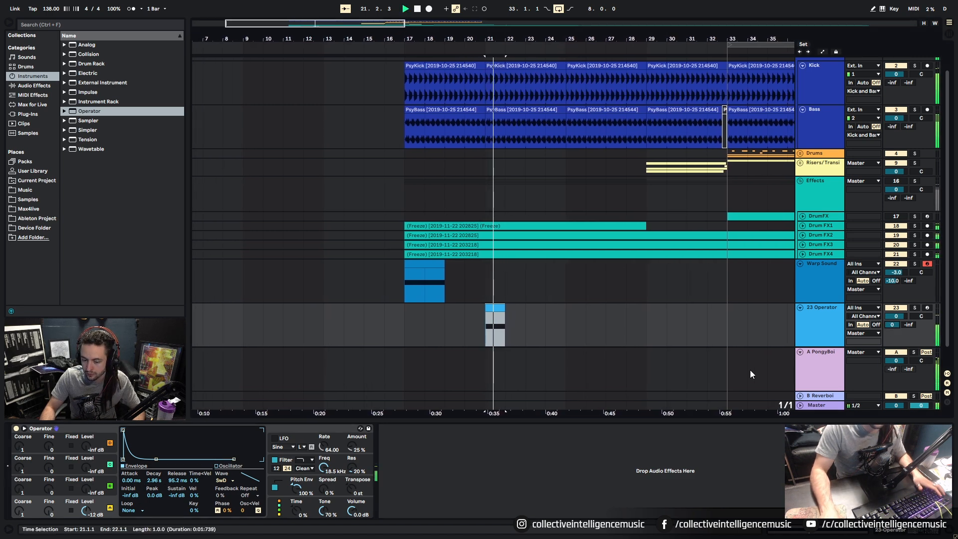
pyautogui.hotkey('shift', 'Tab')
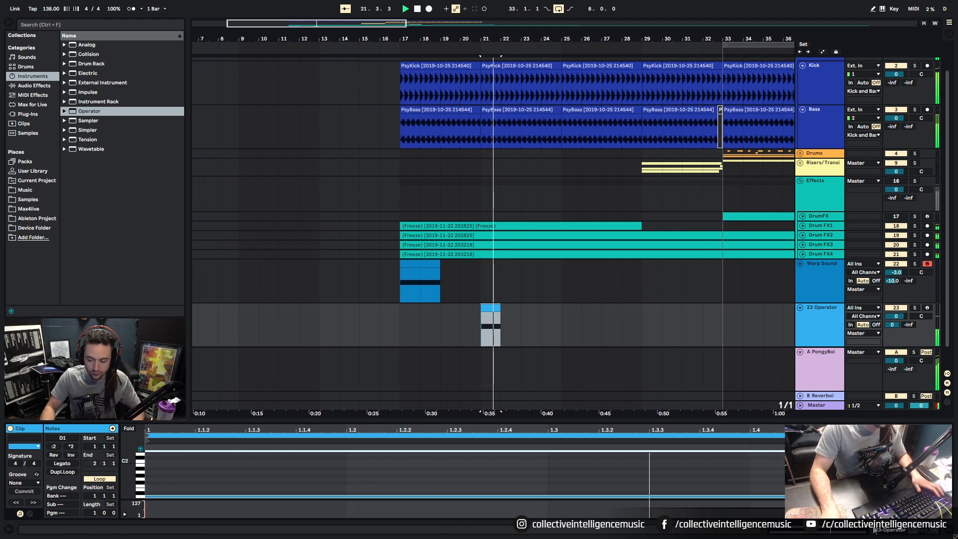
pyautogui.hotkey('shift', 'Down')
pyautogui.press('space')
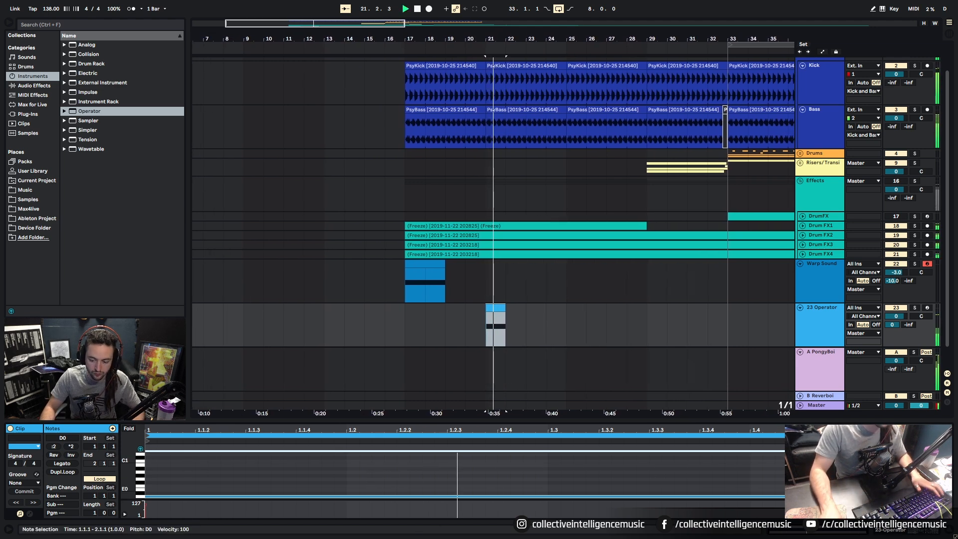
pyautogui.press('space')
pyautogui.press('space')
# Switch Operator's filter to band-pass with frequency at 447 Hz and resonance at 68%, and audition it.
pyautogui.hotkey('shift', 'Tab')
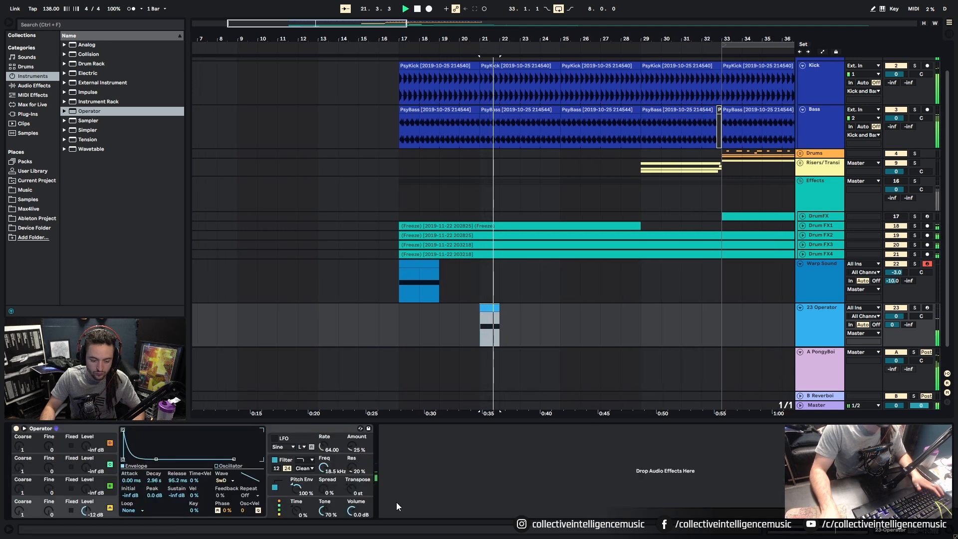
pyautogui.click(306, 460)
pyautogui.click(312, 471)
pyautogui.moveTo(323, 468); pyautogui.dragTo(323, 504)
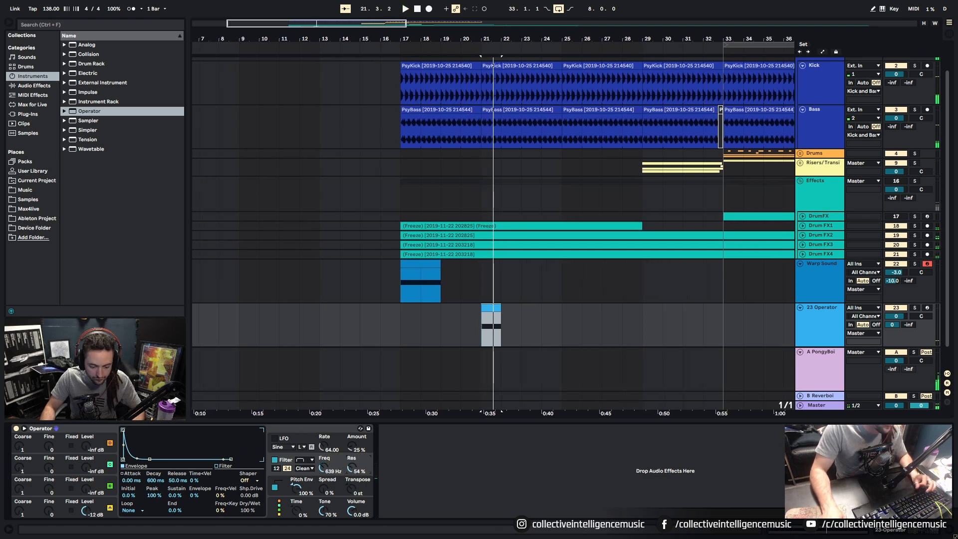
pyautogui.moveTo(323, 503)
pyautogui.mouseDown()
pyautogui.moveTo(323, 489)
pyautogui.moveTo(323, 499)
pyautogui.mouseUp()
pyautogui.press('space')
pyautogui.press('space')
pyautogui.press('space')
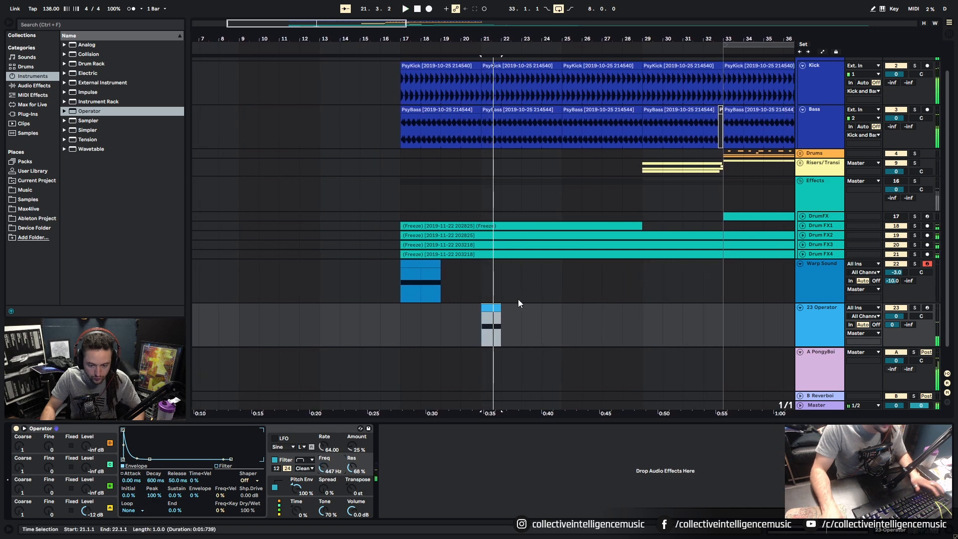
# Repeat the one-bar Operator clip across bars 21 to 24 and automate Filter Freq to rise and fall twice over them.
pyautogui.rightClick(331, 469)
pyautogui.click(360, 422)
pyautogui.click(481, 331)
pyautogui.moveTo(493, 331); pyautogui.dragTo(541, 323)
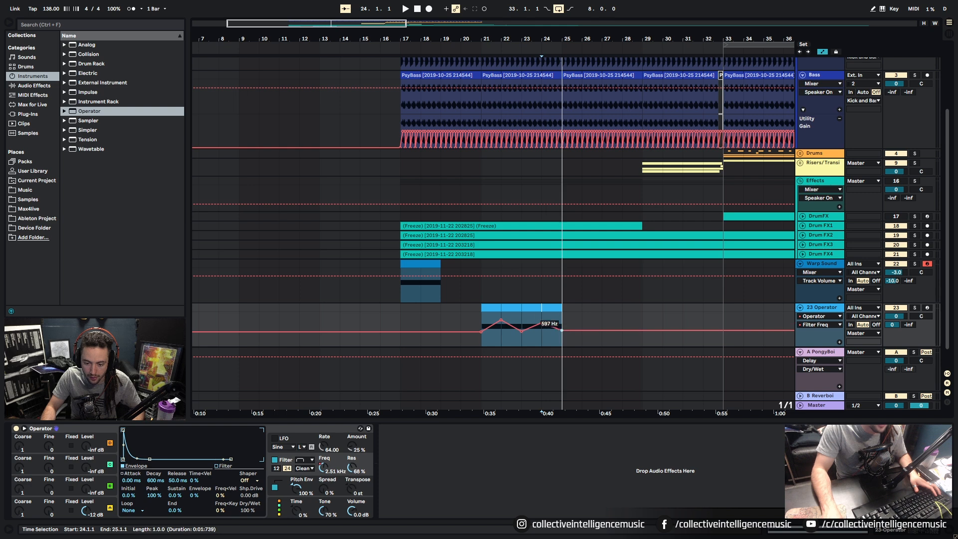
# Play the filter sweep from bar 21 and set the Operator track's send B to -6.0 dB.
pyautogui.click(492, 315)
pyautogui.press('space')
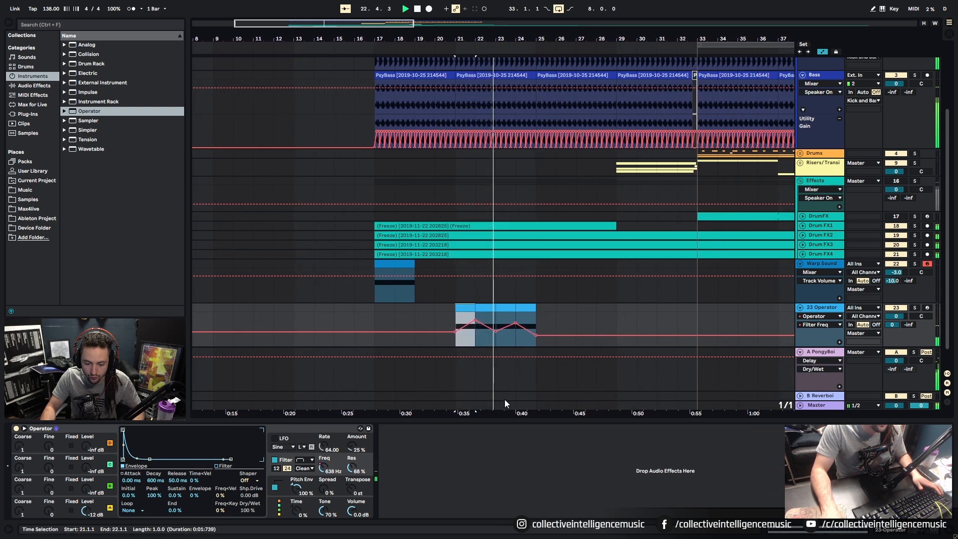
pyautogui.moveTo(908, 325); pyautogui.dragTo(908, 307)
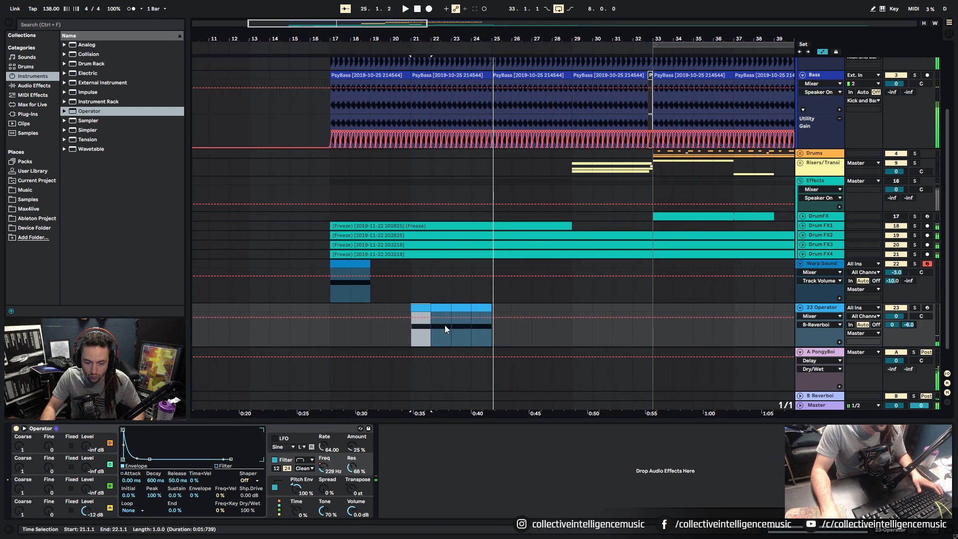
# Shorten the D0 note in the first Operator clip to one beat.
pyautogui.doubleClick(426, 307)
pyautogui.click(449, 477)
pyautogui.moveTo(784, 497); pyautogui.dragTo(337, 502)
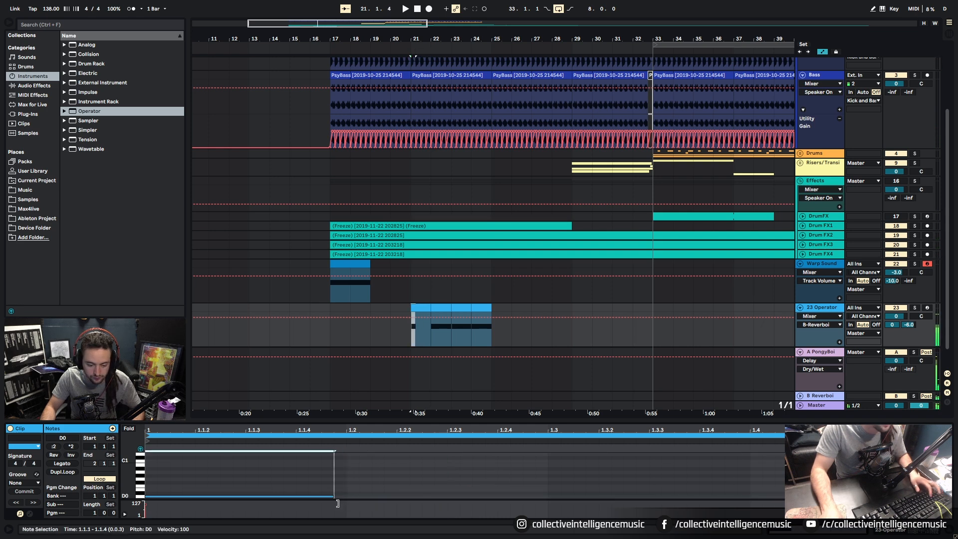
# Add a short D0 note at 1.2.2 and duplicate it into a run of six stuttered notes, then audition.
pyautogui.doubleClick(402, 495)
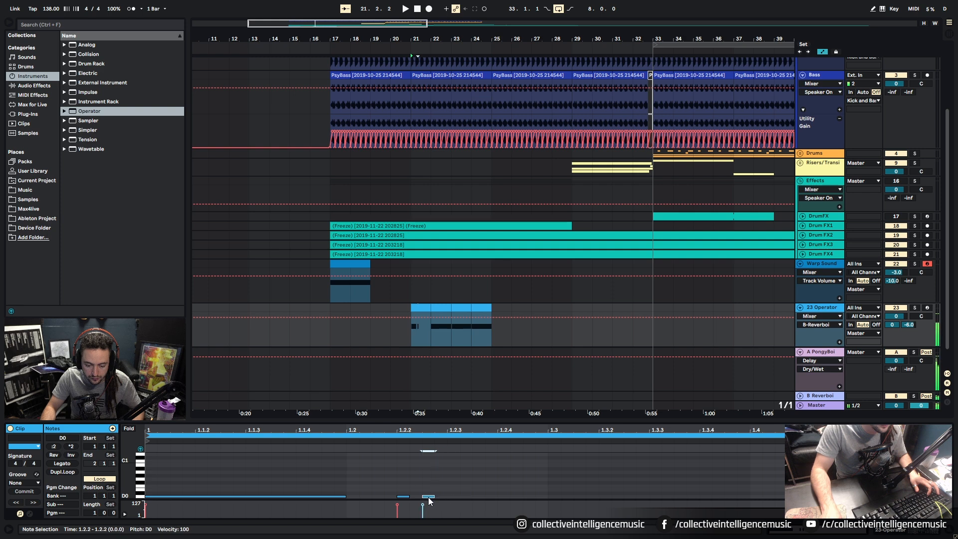
pyautogui.hotkey('ctrl', 'd')
pyautogui.hotkey('ctrl', 'd')
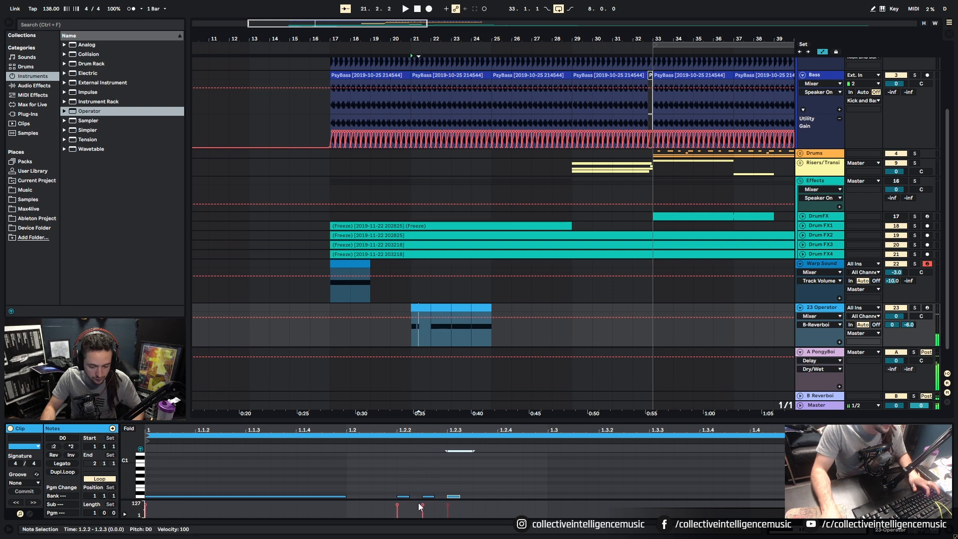
pyautogui.hotkey('ctrl', 'd')
pyautogui.hotkey('ctrl', 'd')
pyautogui.press('space')
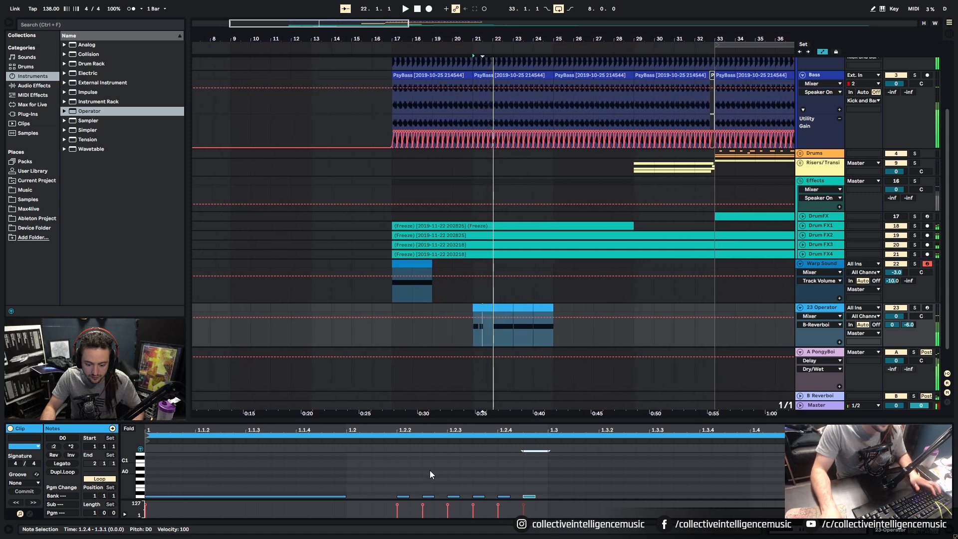
# Copy the run of six short D0 notes and position the copy to start at 1.3.4.
pyautogui.moveTo(399, 481); pyautogui.dragTo(562, 528)
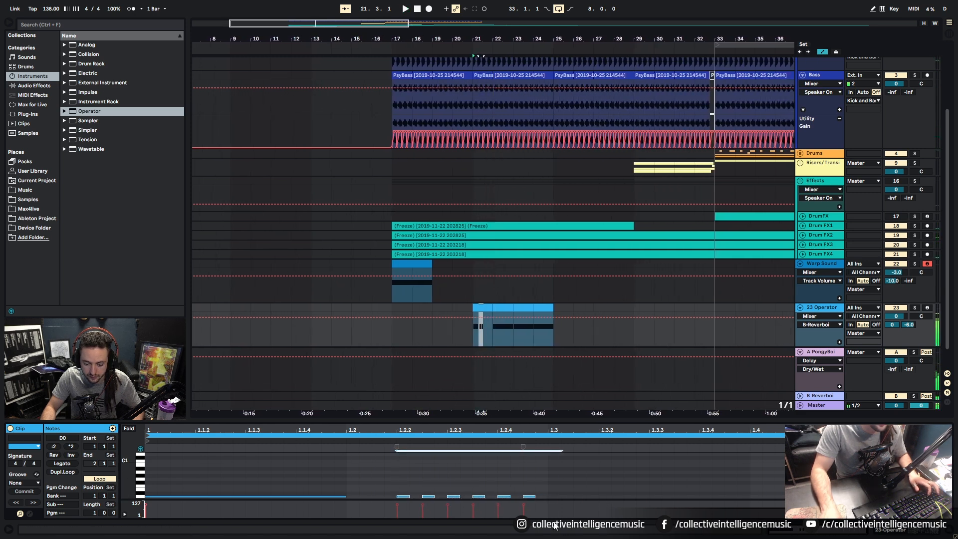
pyautogui.moveTo(403, 496); pyautogui.dragTo(607, 497)
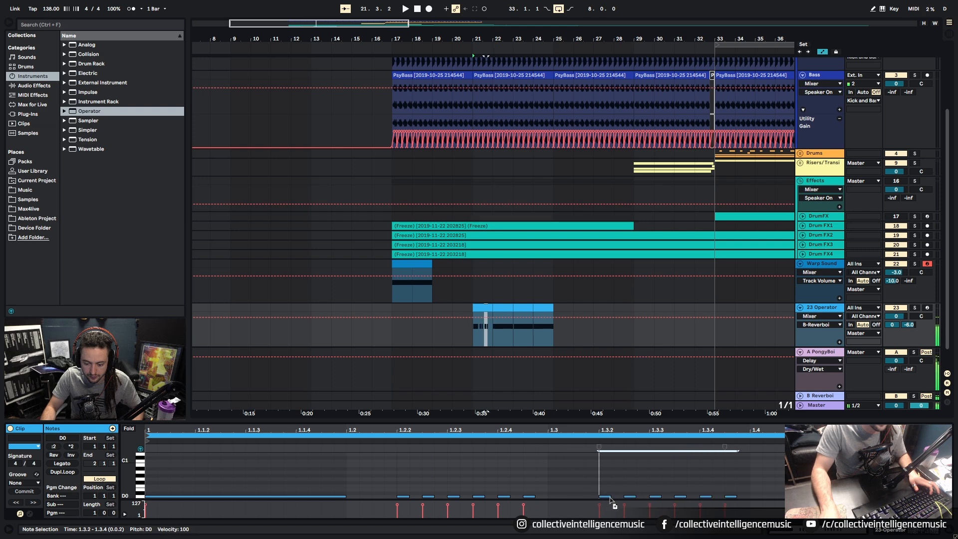
pyautogui.moveTo(602, 500); pyautogui.dragTo(657, 501)
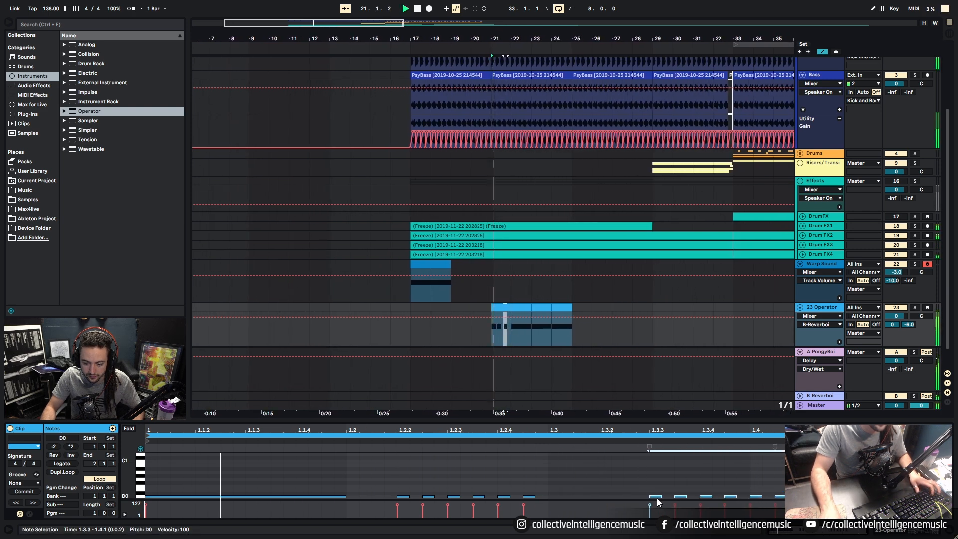
pyautogui.moveTo(660, 499); pyautogui.dragTo(709, 498)
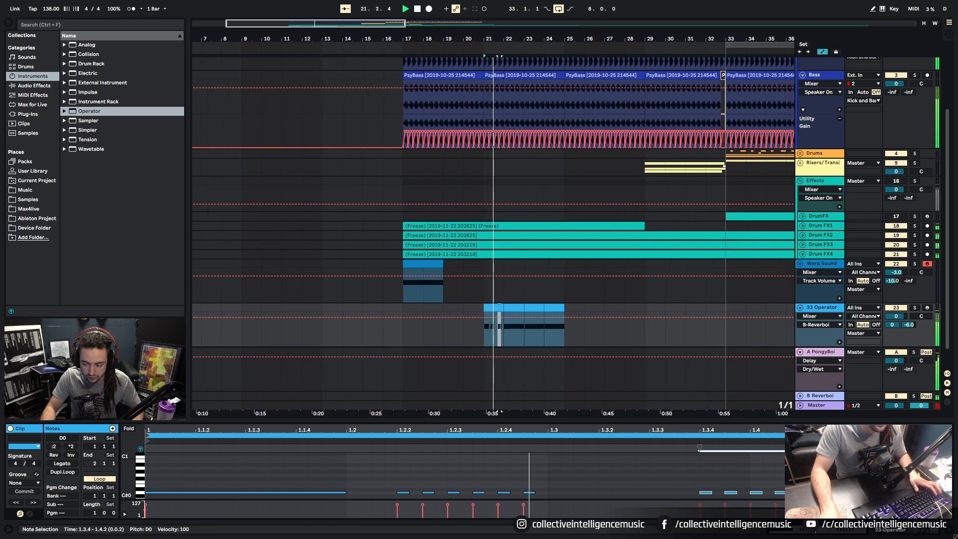
# Show the Operator track's filter frequency automation and shape a peak and dip around the two stuttered note runs.
pyautogui.click(897, 530)
pyautogui.rightClick(330, 471)
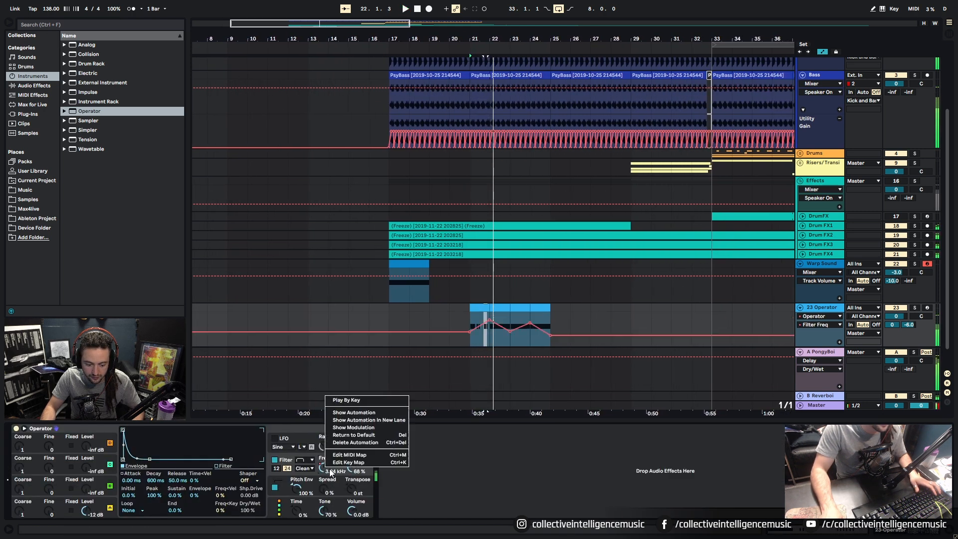
pyautogui.click(360, 417)
pyautogui.scroll(3, 483, 225)
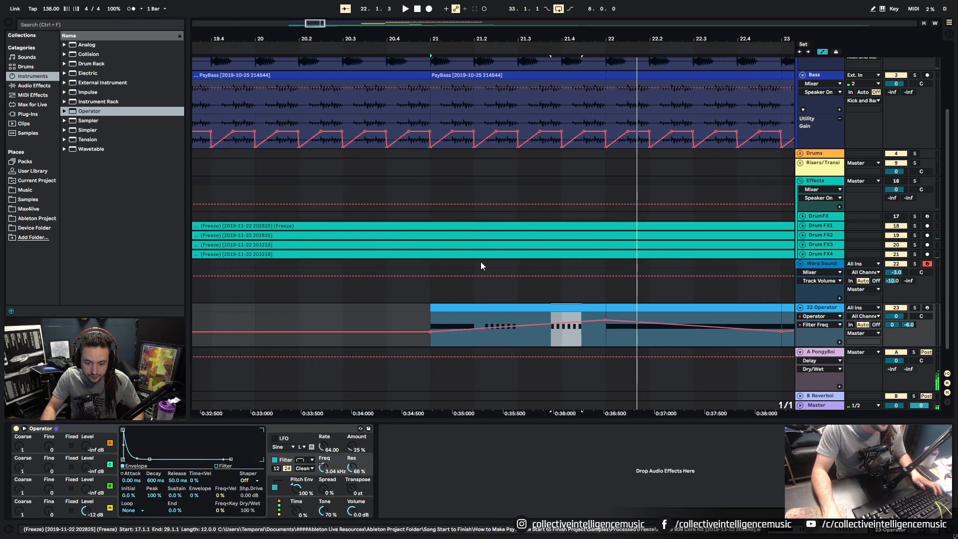
pyautogui.moveTo(498, 328)
pyautogui.mouseDown()
pyautogui.moveTo(496, 319)
pyautogui.moveTo(550, 324)
pyautogui.mouseUp()
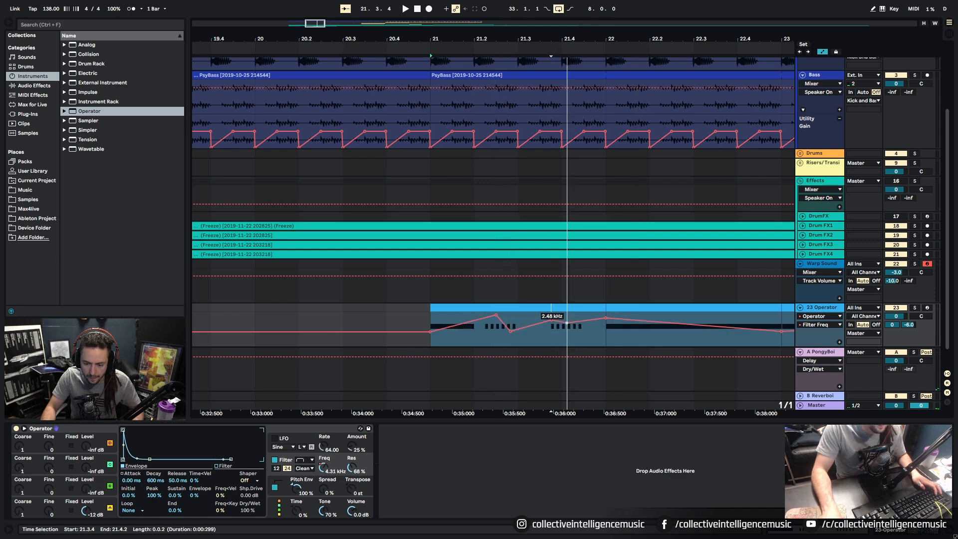
# Audition the stutters and reshape the filter curve to peak over the first run, dip before the second and rise to 2.73 kHz.
pyautogui.press('space')
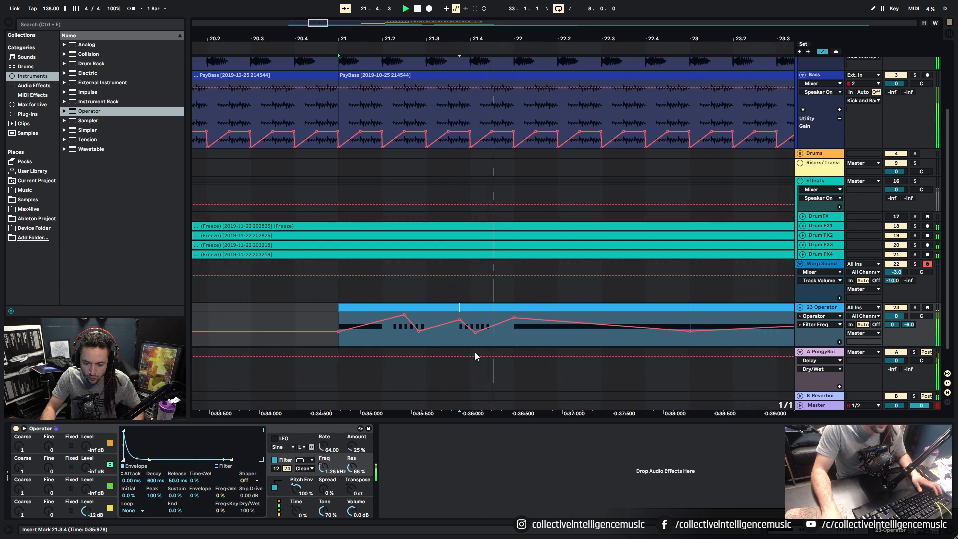
pyautogui.press('space')
pyautogui.moveTo(399, 332); pyautogui.dragTo(456, 322)
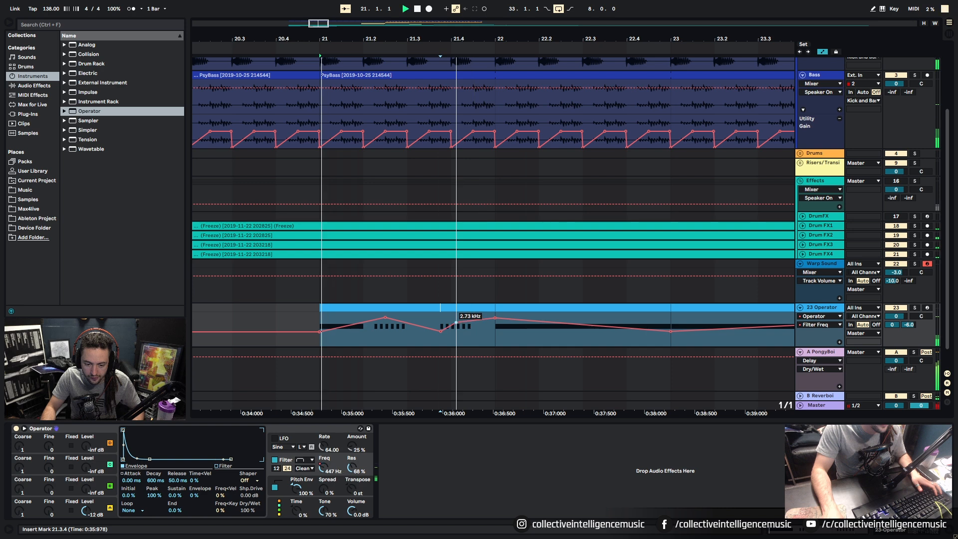
# Shift the second run of short D0 notes in the first Operator clip to start at 1.4.1, then audition.
pyautogui.doubleClick(454, 307)
pyautogui.click(699, 471)
pyautogui.moveTo(699, 470); pyautogui.dragTo(855, 512)
pyautogui.press('space')
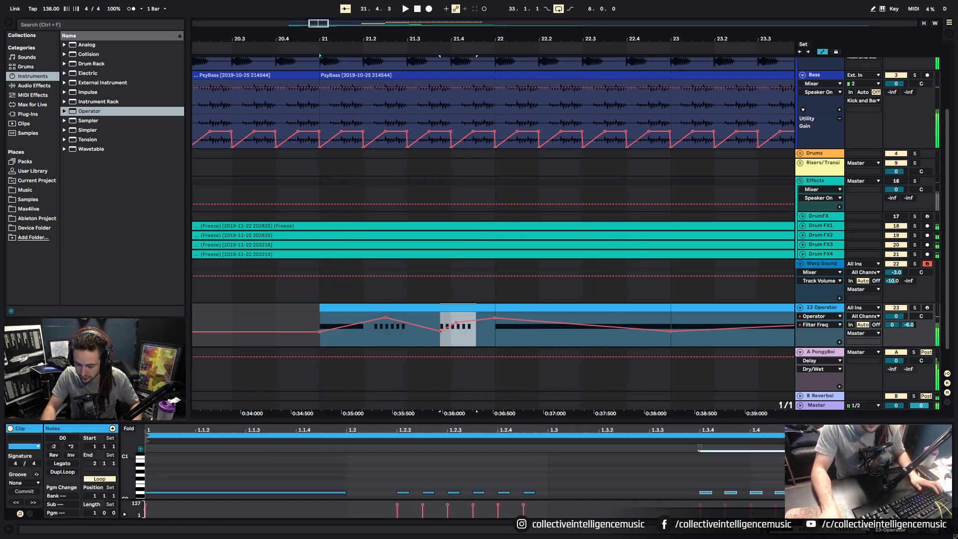
pyautogui.press('Right')
pyautogui.press('Right')
pyautogui.press('Right')
pyautogui.press('Right')
pyautogui.press('space')
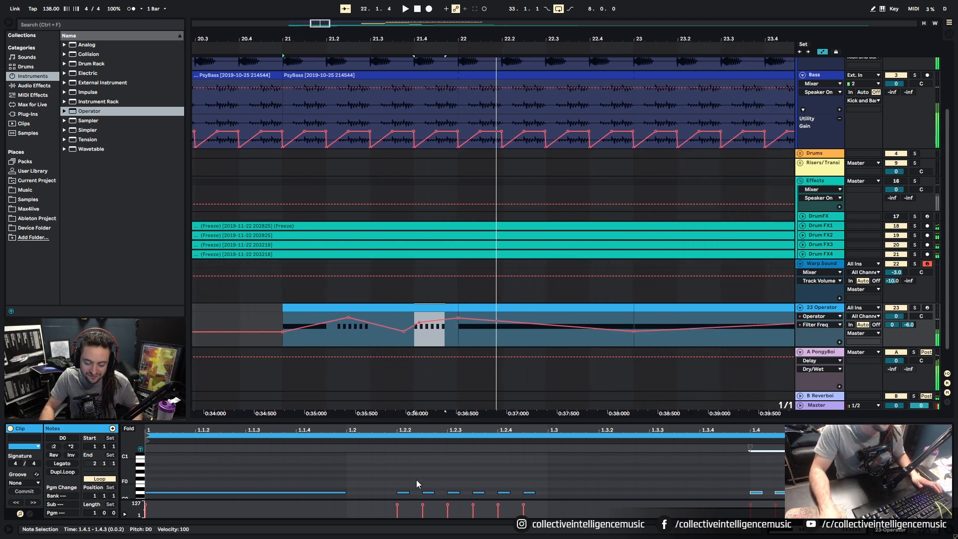
# Select the first run of stuttered notes and play through the four Operator clips from bar 21.
pyautogui.press('space')
pyautogui.moveTo(390, 474); pyautogui.dragTo(551, 526)
pyautogui.press('space')
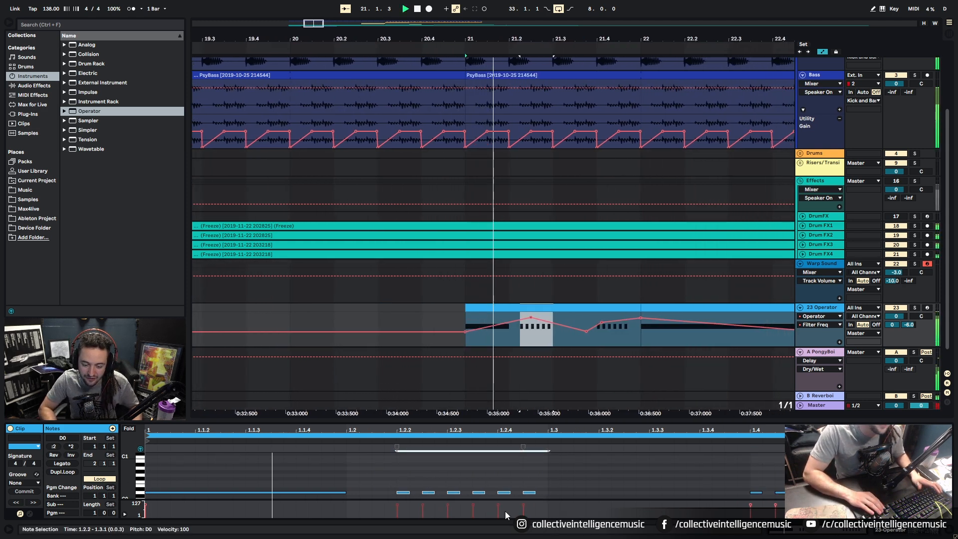
pyautogui.moveTo(394, 48); pyautogui.dragTo(394, 39)
pyautogui.moveTo(412, 332); pyautogui.dragTo(448, 331)
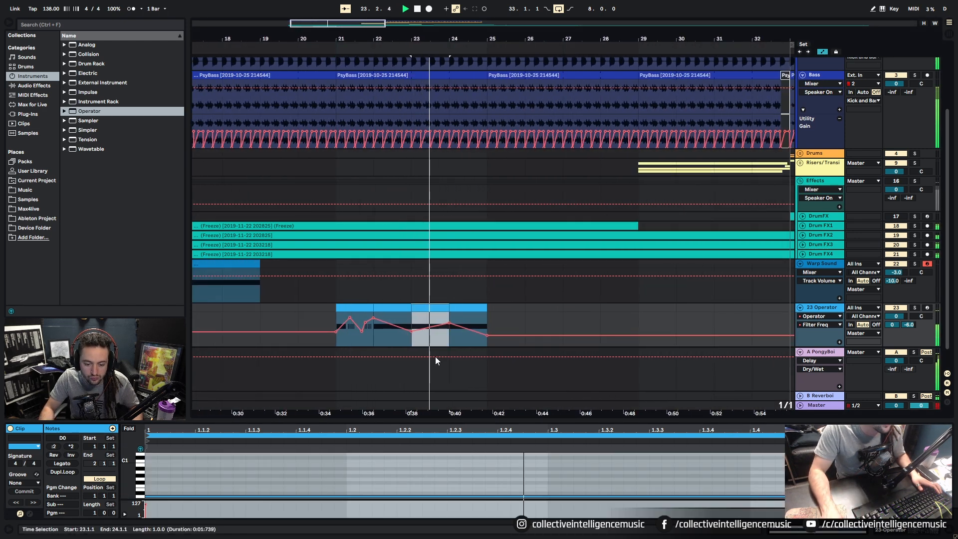
pyautogui.click(453, 308)
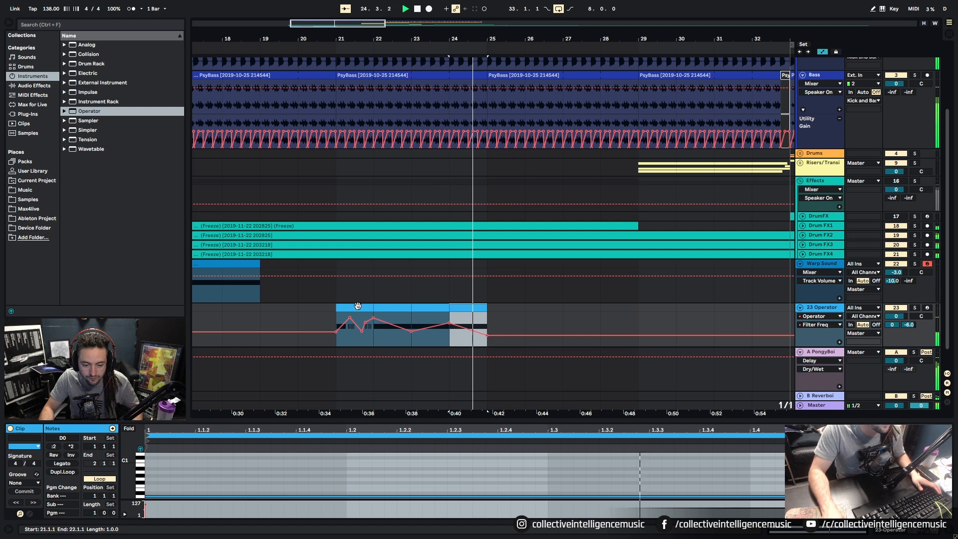
# Duplicate the four Operator clips to start at bar 25 and rename the track Squelch Guy.
pyautogui.click(355, 306)
pyautogui.press('space')
pyautogui.keyDown('shift'); pyautogui.click(451, 308); pyautogui.keyUp('shift')
pyautogui.hotkey('ctrl', 'd')
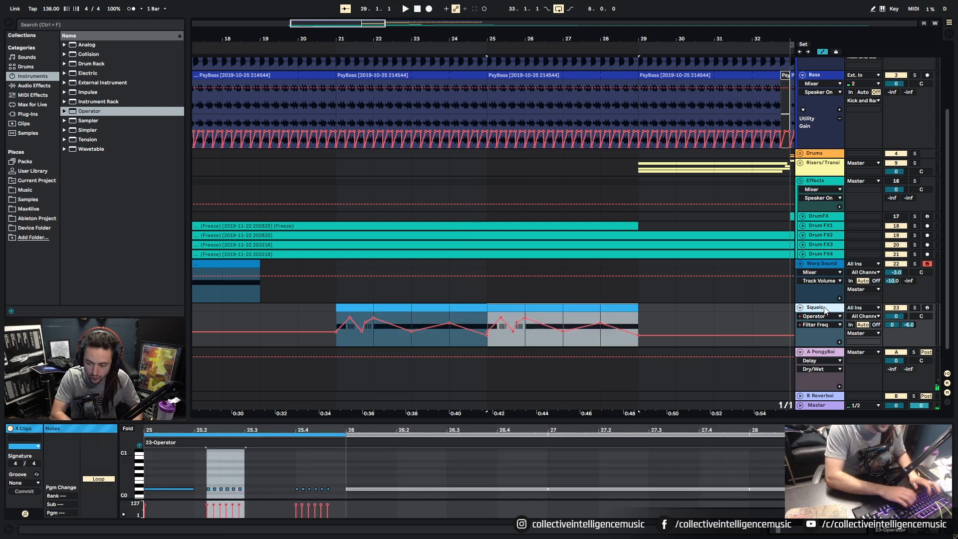
pyautogui.press('Return')
pyautogui.press('space')
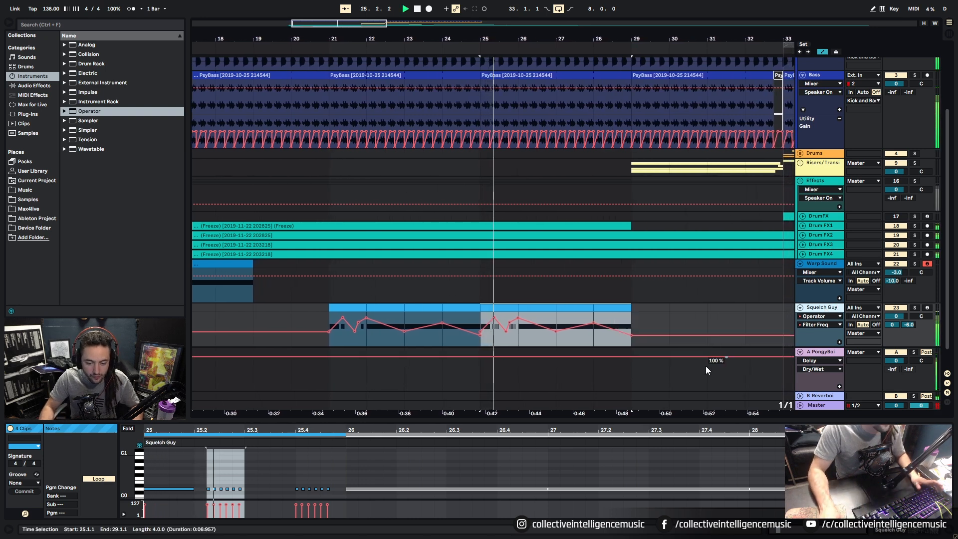
# Move all eight Squelch Guy clips to start at bar 33 and play from bar 31.
pyautogui.moveTo(482, 39); pyautogui.dragTo(483, 5)
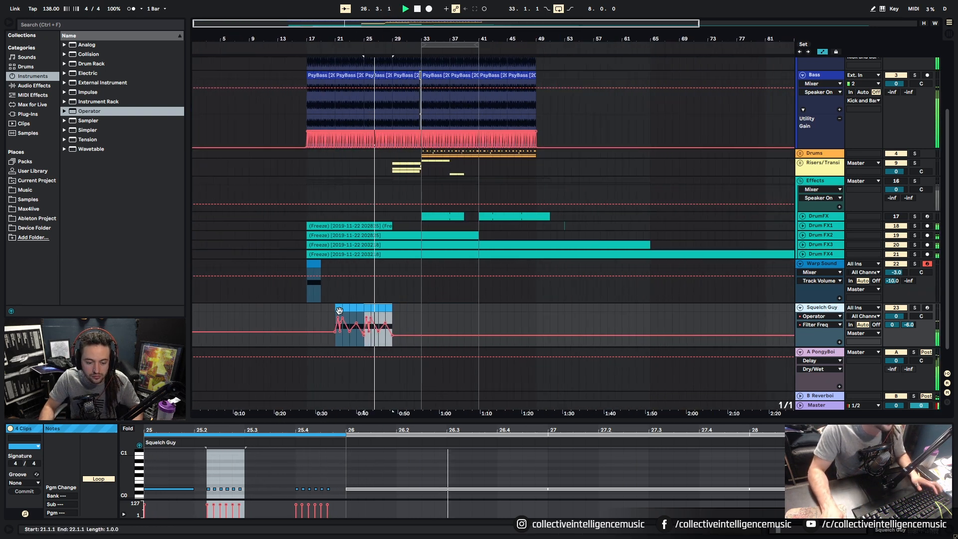
pyautogui.click(337, 310)
pyautogui.keyDown('shift'); pyautogui.click(388, 310); pyautogui.keyUp('shift')
pyautogui.click(343, 307)
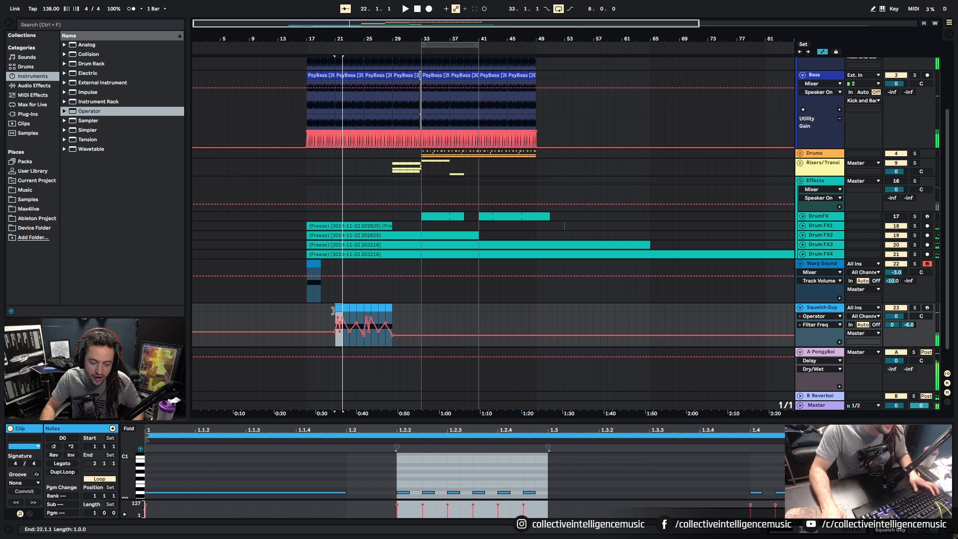
pyautogui.keyDown('shift'); pyautogui.click(386, 310); pyautogui.keyUp('shift')
pyautogui.moveTo(338, 307)
pyautogui.mouseDown()
pyautogui.moveTo(316, 309)
pyautogui.moveTo(427, 316)
pyautogui.mouseUp()
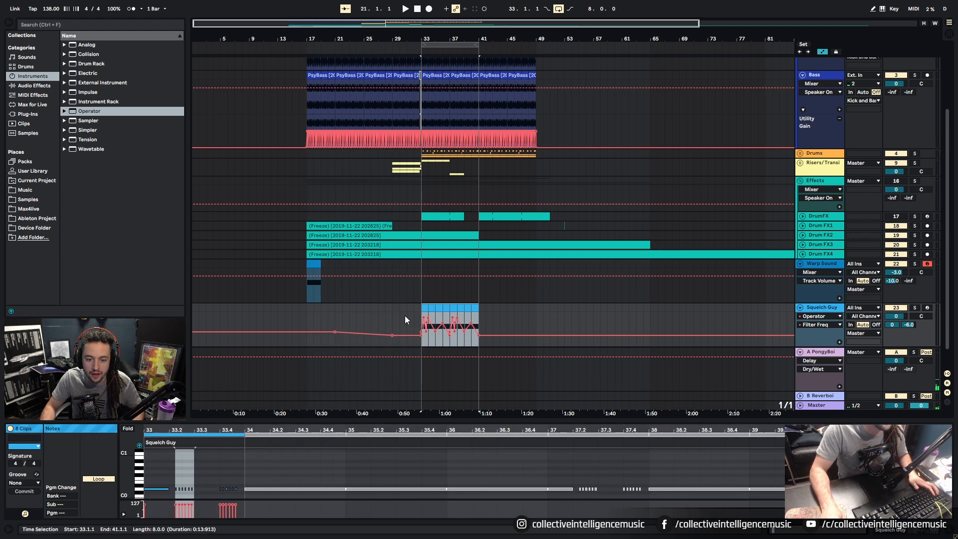
pyautogui.click(406, 315)
pyautogui.press('space')
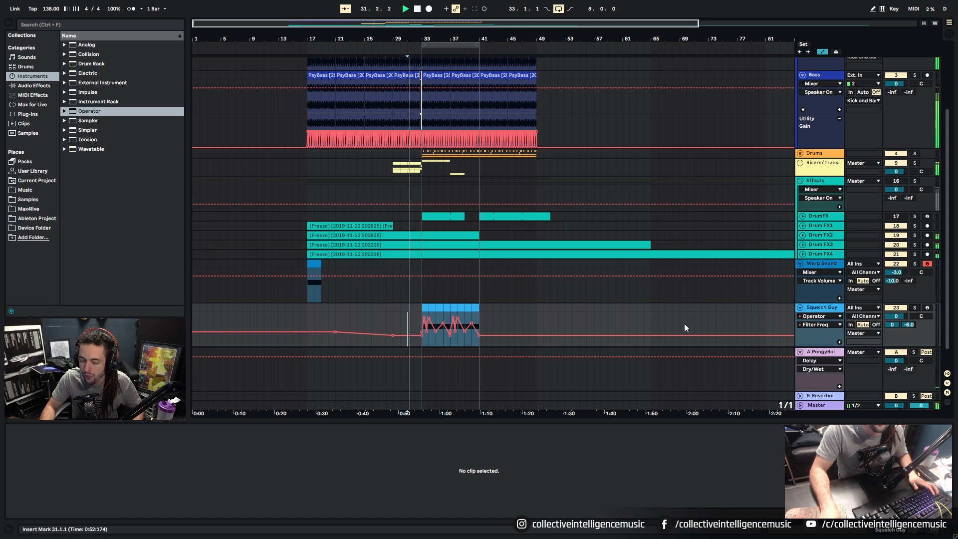
# Delete both runs of stuttered notes from the Squelch Guy clip at bar 33.
pyautogui.moveTo(428, 38); pyautogui.dragTo(522, 192)
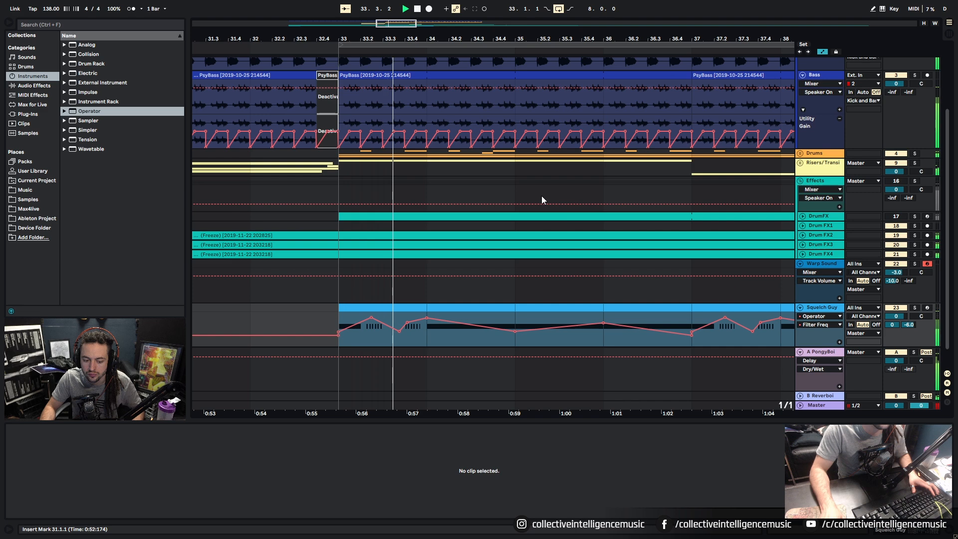
pyautogui.press('space')
pyautogui.click(388, 309)
pyautogui.moveTo(383, 480); pyautogui.dragTo(940, 498)
pyautogui.press('Delete')
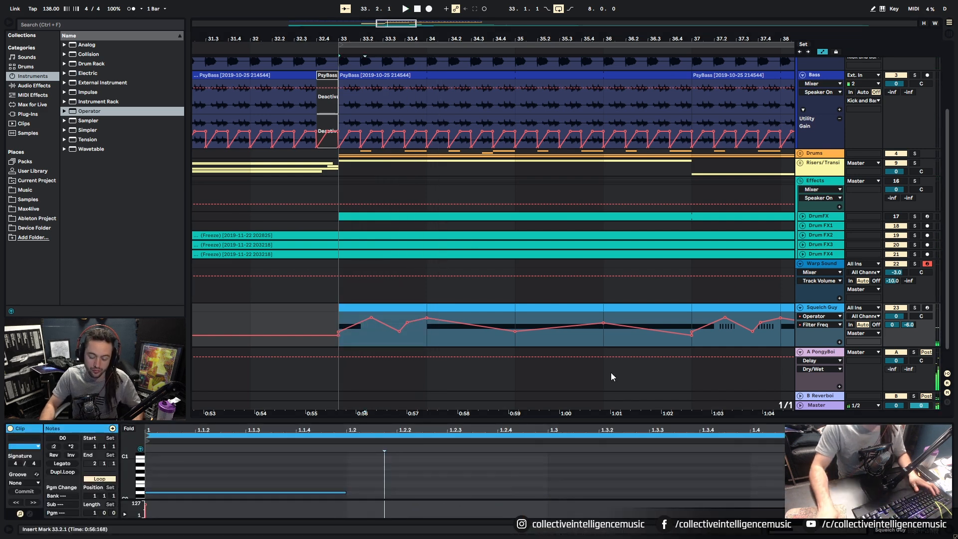
# Move the seven Squelch Guy clips after the first one to start at bar 41 and play from bar 32.
pyautogui.click(484, 309)
pyautogui.moveTo(537, 39); pyautogui.dragTo(369, 7)
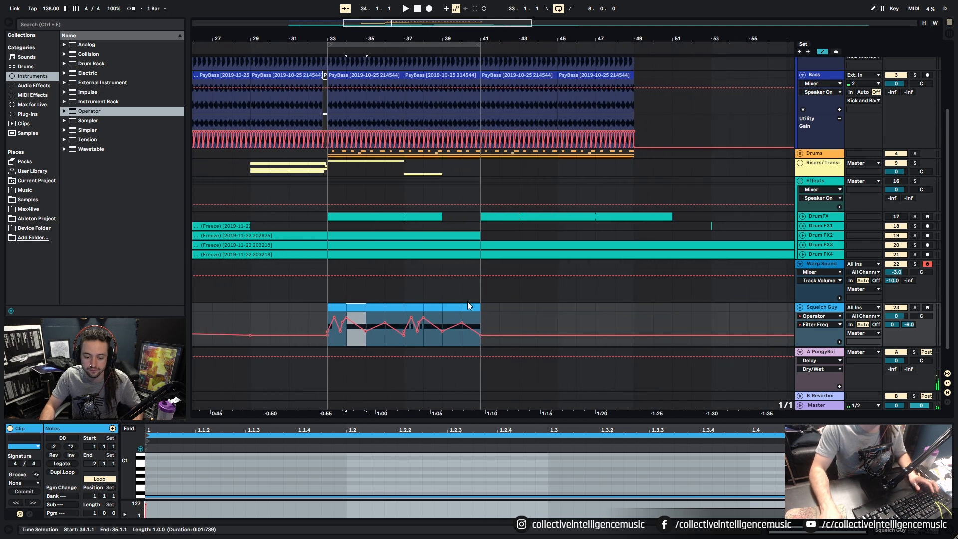
pyautogui.keyDown('shift'); pyautogui.click(468, 311); pyautogui.keyUp('shift')
pyautogui.moveTo(354, 307); pyautogui.dragTo(494, 320)
pyautogui.click(303, 309)
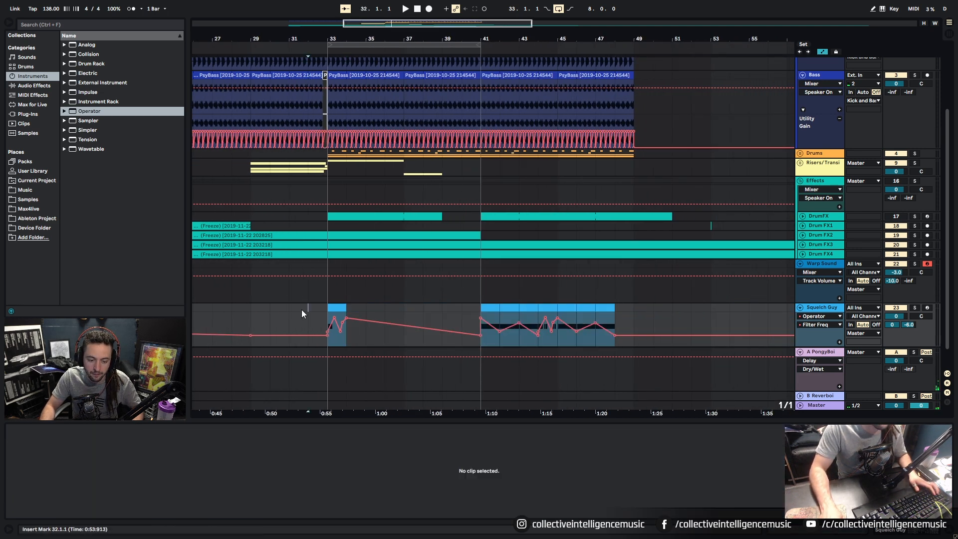
pyautogui.press('space')
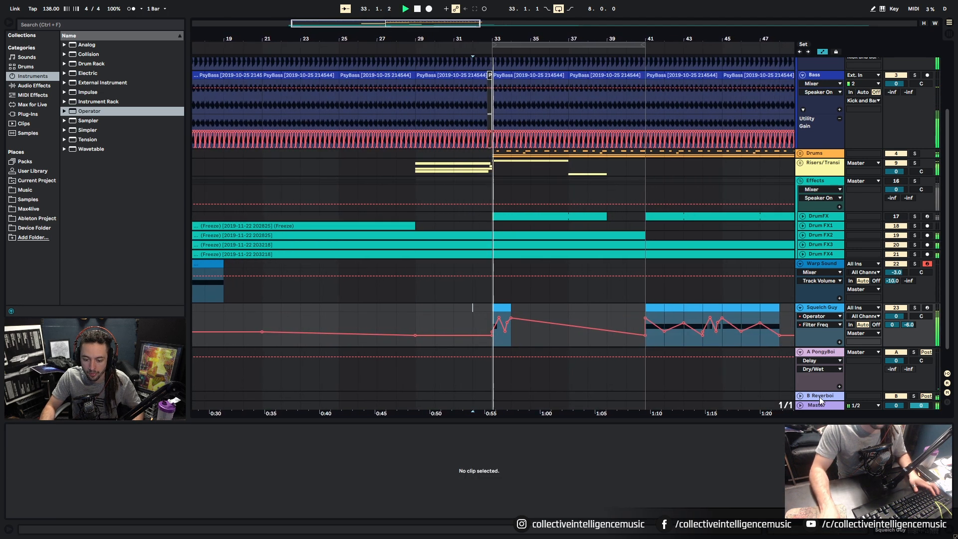
# Examine the Delay device on the A PongyBoi return during playback.
pyautogui.click(830, 354)
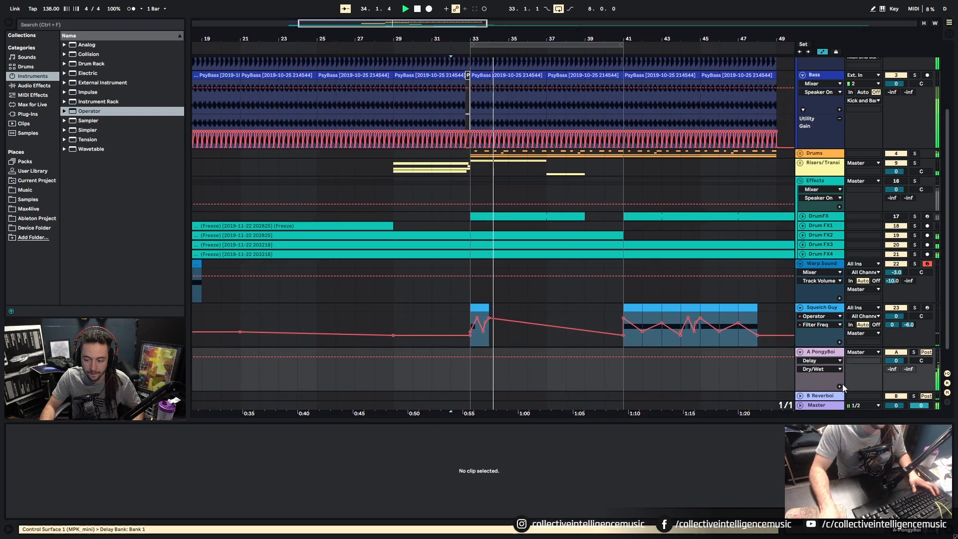
pyautogui.hotkey('shift', 'Tab')
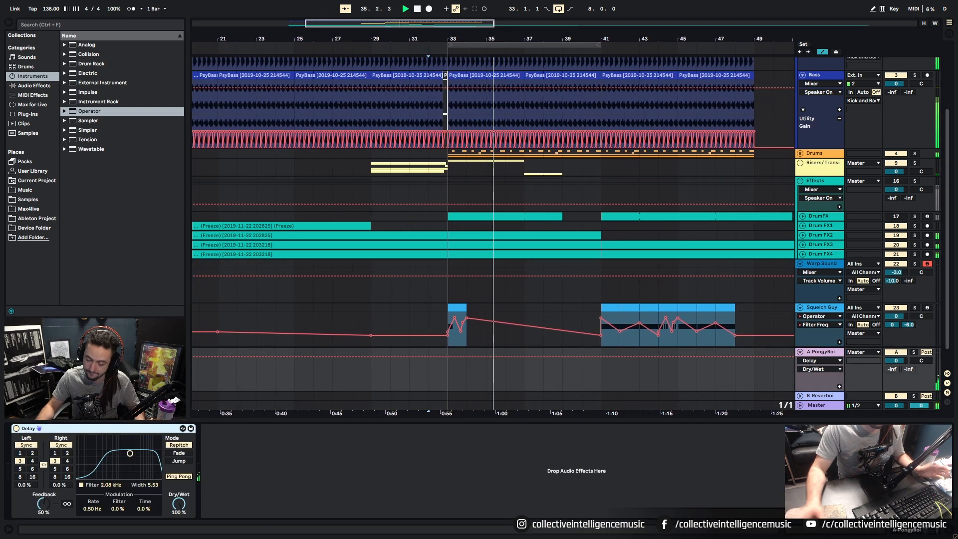
pyautogui.press('space')
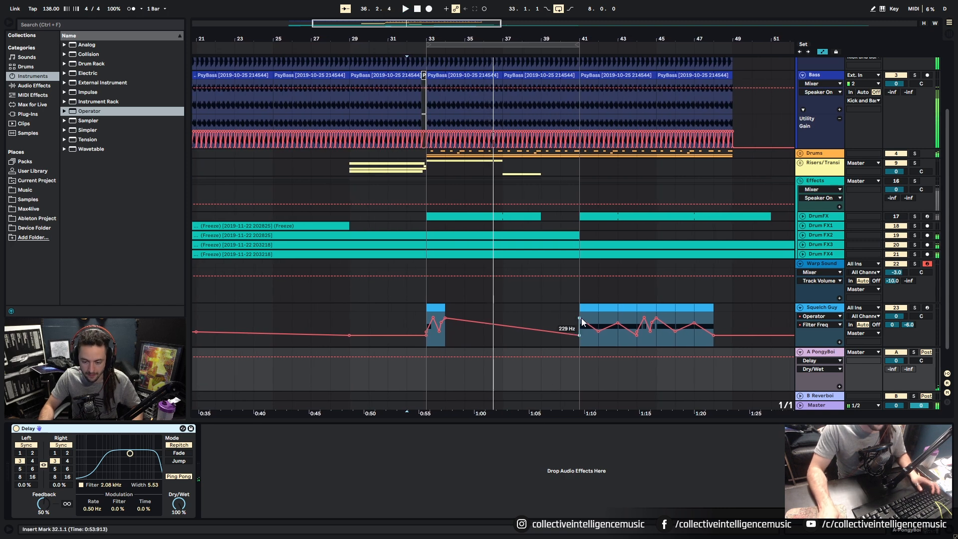
# Move the Squelch Guy clip at bar 41 to bar 37 and transpose its note down to D-1.
pyautogui.click(589, 324)
pyautogui.click(499, 314)
pyautogui.hotkey('ctrl', 'z')
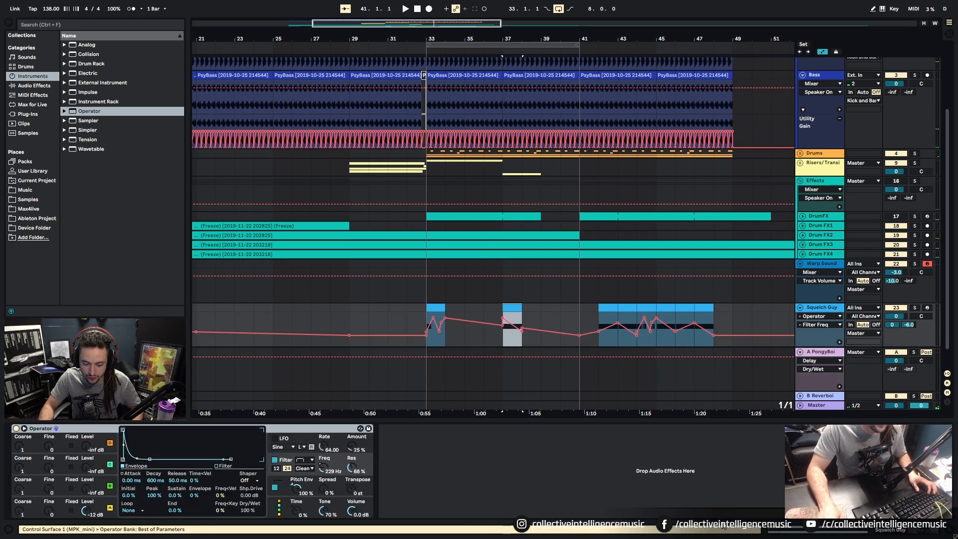
pyautogui.hotkey('shift', 'Tab')
pyautogui.press('space')
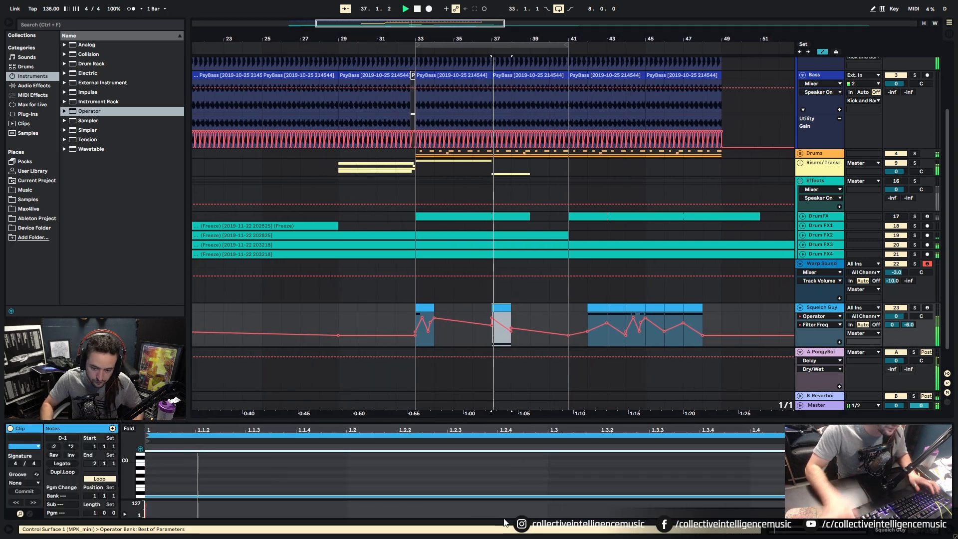
# Solo the Squelch Guy track and play the clip at bar 37.
pyautogui.click(913, 306)
pyautogui.press('space')
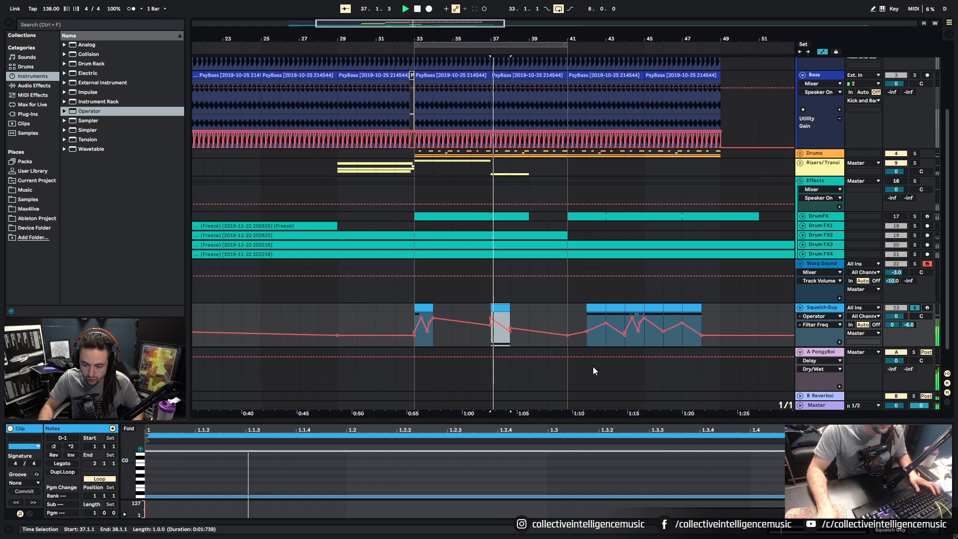
pyautogui.press('space')
# Unfold the risers and transitions group and move the Pitchyboi clips from bar 37 to bar 41.
pyautogui.click(800, 163)
pyautogui.scroll(-6, 487, 324)
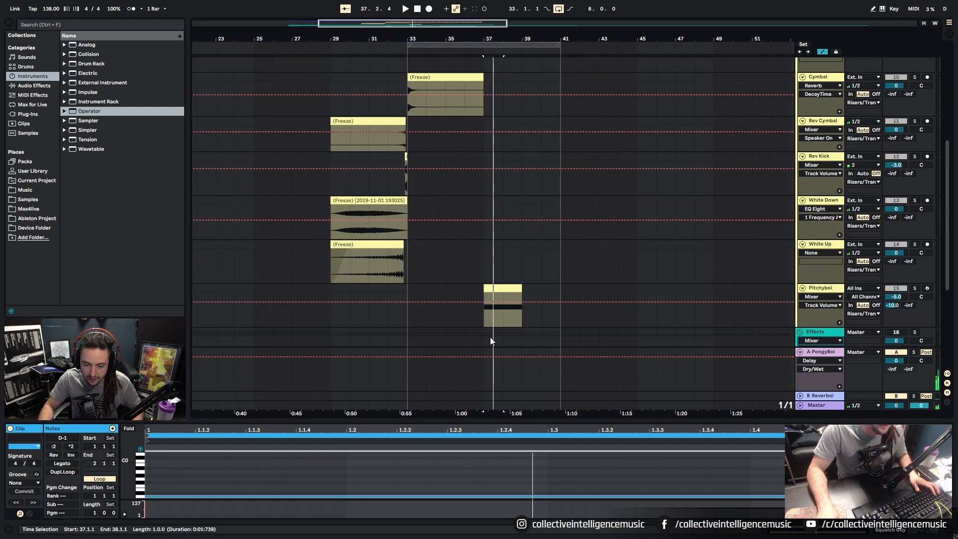
pyautogui.click(568, 253)
pyautogui.scroll(-4, 523, 307)
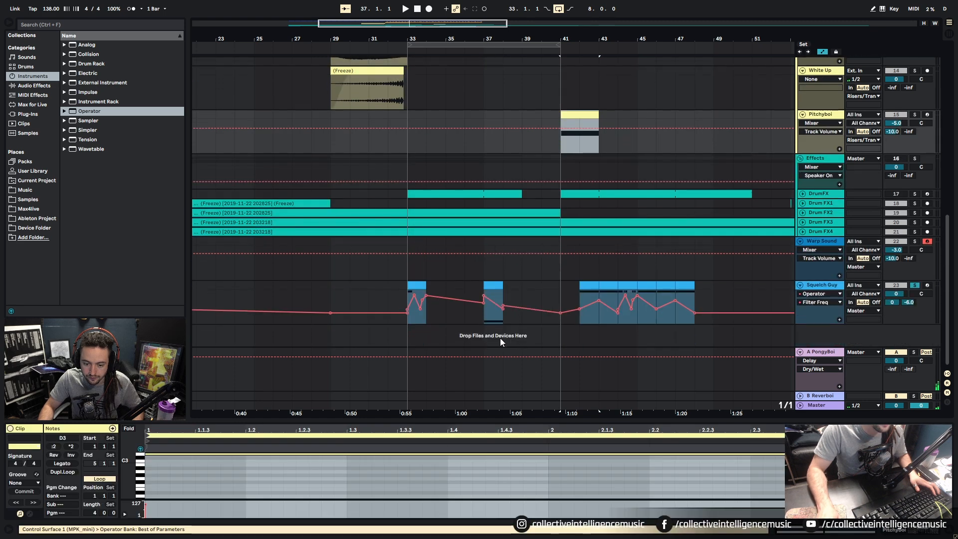
# Audition the Squelch Guy clip at bar 37 and add a filter frequency peak of 4.13 kHz inside it.
pyautogui.click(491, 284)
pyautogui.press('space')
pyautogui.press('space')
pyautogui.moveTo(484, 297)
pyautogui.mouseDown()
pyautogui.moveTo(484, 308)
pyautogui.moveTo(496, 303)
pyautogui.mouseUp()
pyautogui.press('space')
pyautogui.press('space')
pyautogui.moveTo(495, 300); pyautogui.dragTo(496, 298)
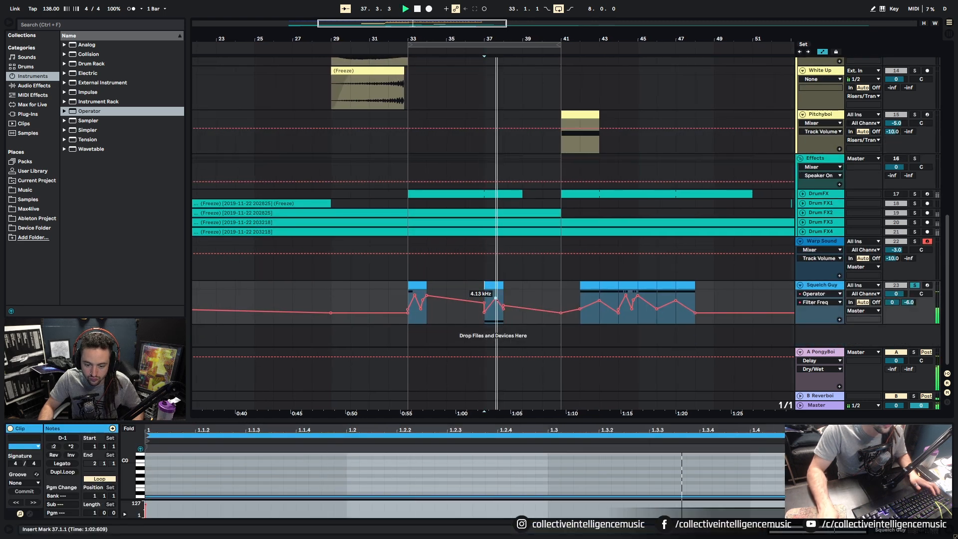
# Lower the starting point of the filter frequency automation at bar 37 and audition the rising sweep.
pyautogui.press('space')
pyautogui.press('space')
pyautogui.press('space')
pyautogui.click(486, 303)
pyautogui.press('space')
pyautogui.press('space')
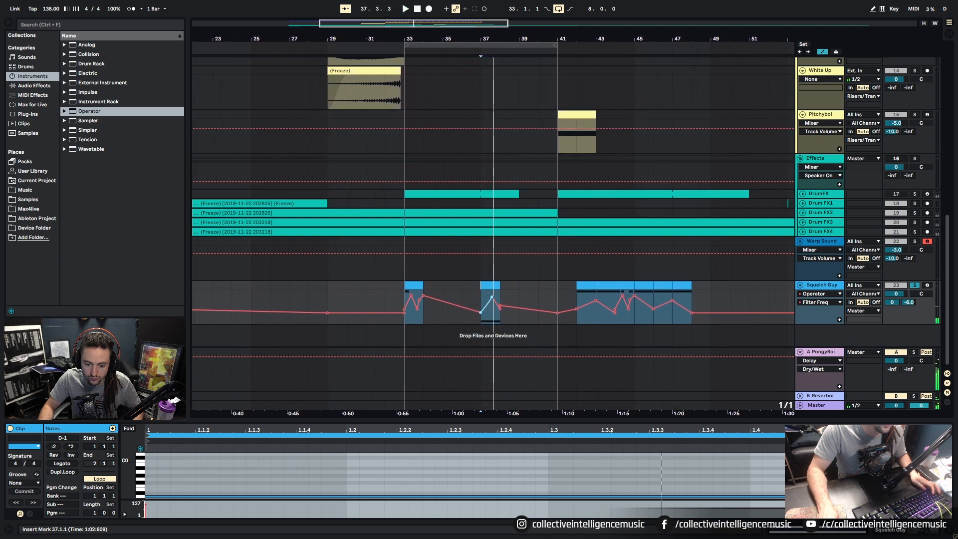
# Bend the rising filter automation segment in the bar 37 clip into a curve and audition it.
pyautogui.press('space')
pyautogui.press('space')
pyautogui.moveTo(482, 31); pyautogui.dragTo(481, 296)
pyautogui.press('space')
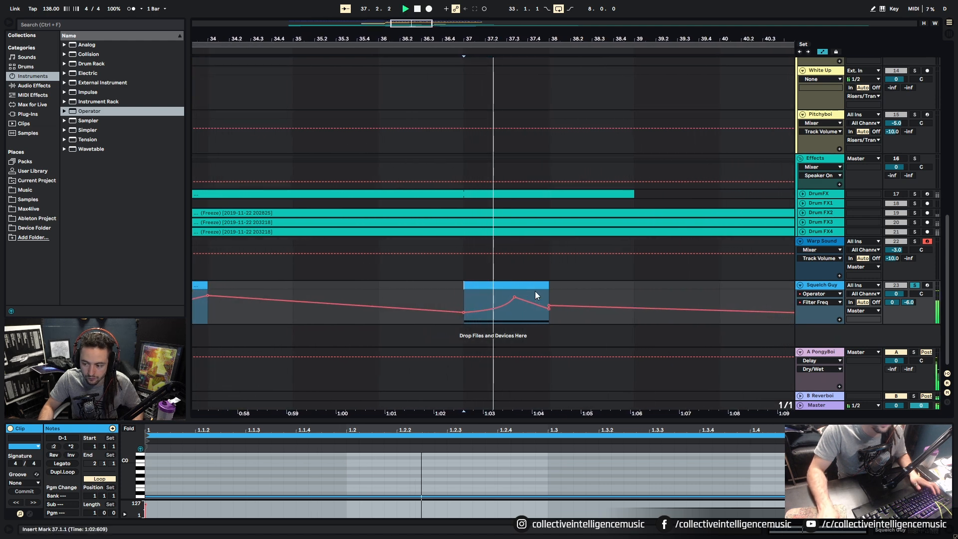
pyautogui.press('space')
pyautogui.press('space')
# Set the filter automation's starting point at bar 37 to 369 Hz and play the clip.
pyautogui.moveTo(421, 312); pyautogui.dragTo(422, 311)
pyautogui.press('space')
pyautogui.press('space')
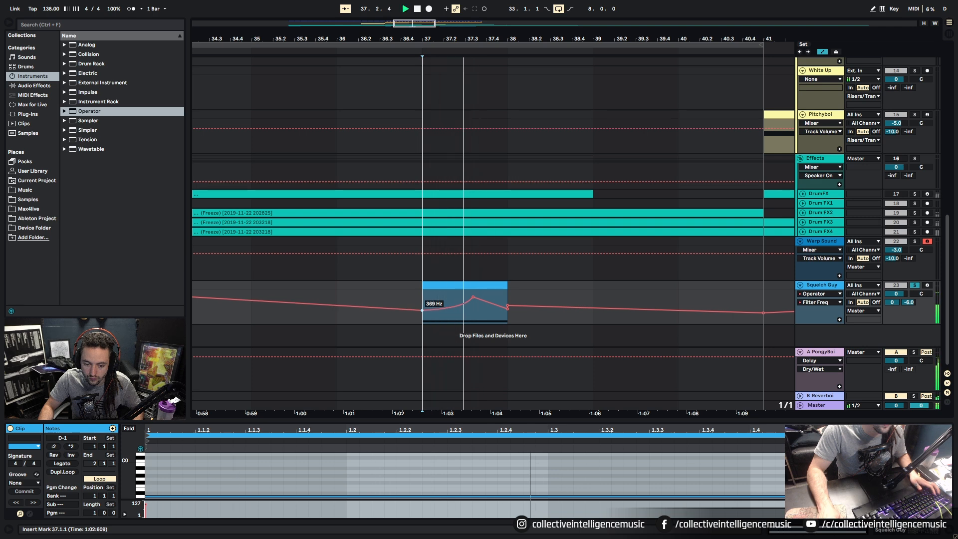
# Play the arrangement from bar 30 and unsolo the Squelch Guy track to hear it in the mix.
pyautogui.moveTo(491, 37); pyautogui.dragTo(491, 2)
pyautogui.click(398, 302)
pyautogui.press('space')
pyautogui.press('space')
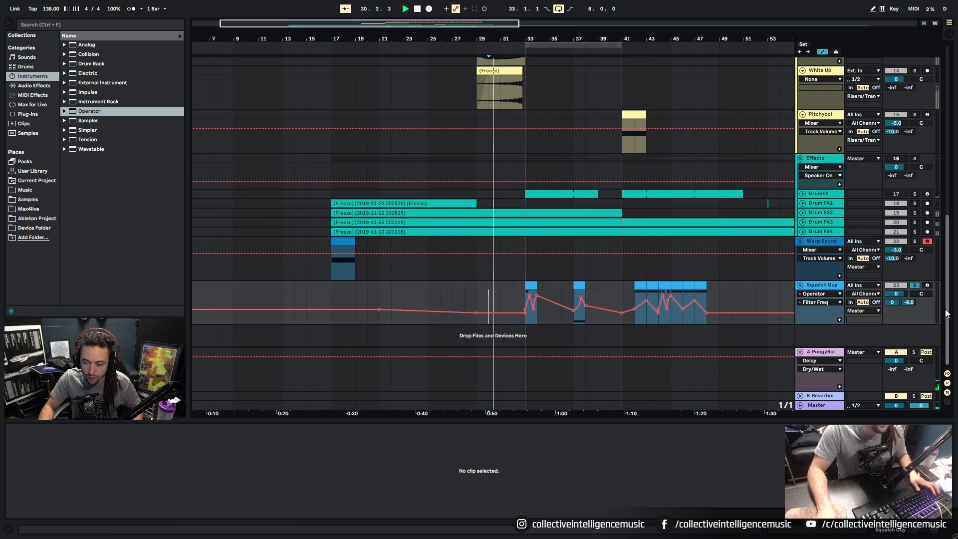
pyautogui.click(914, 286)
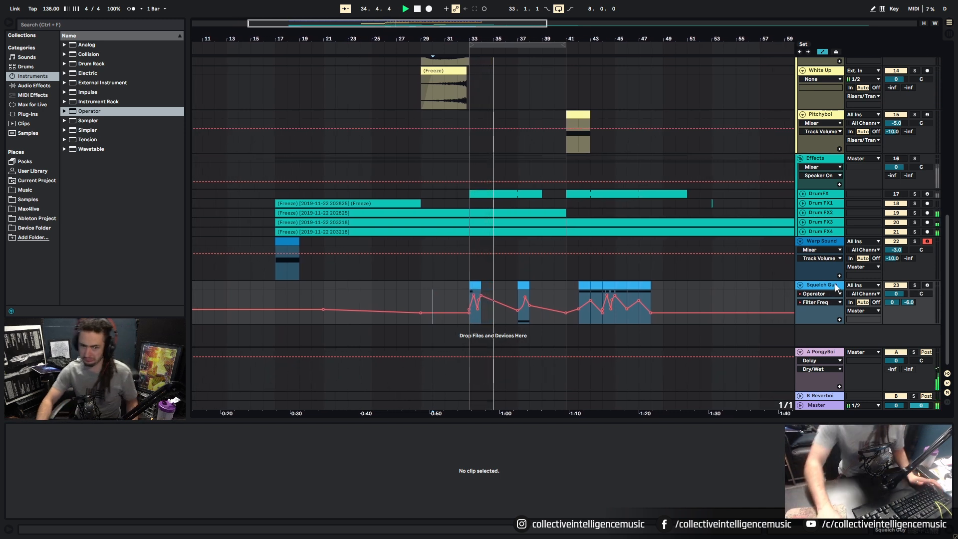
# Add a Saturator after the Delay on the A PongyBoi return and set its type to Medium Curve.
pyautogui.click(828, 378)
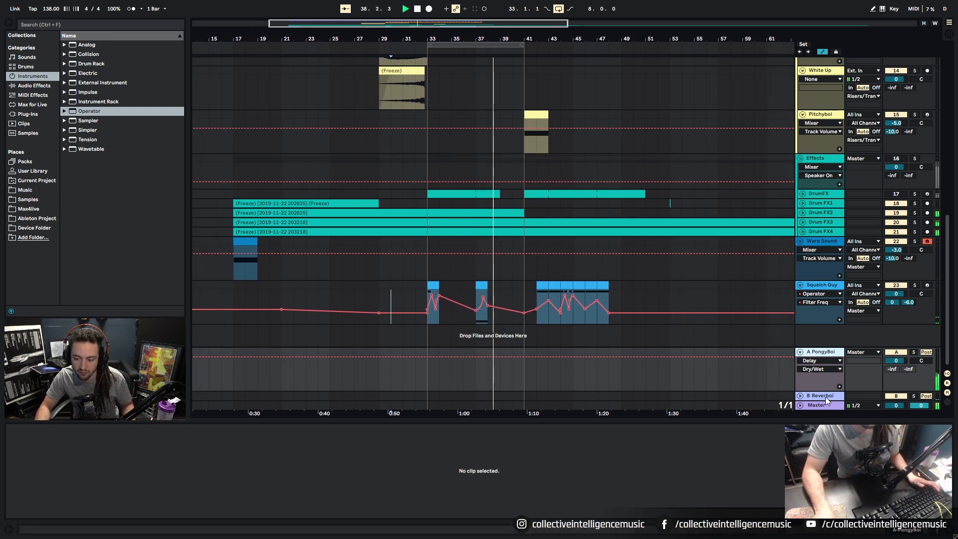
pyautogui.click(898, 528)
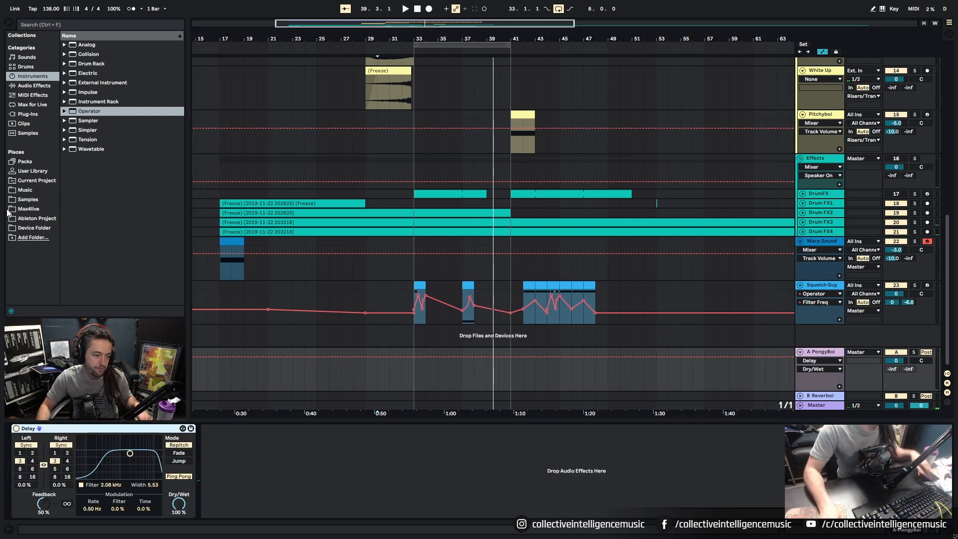
pyautogui.click(34, 85)
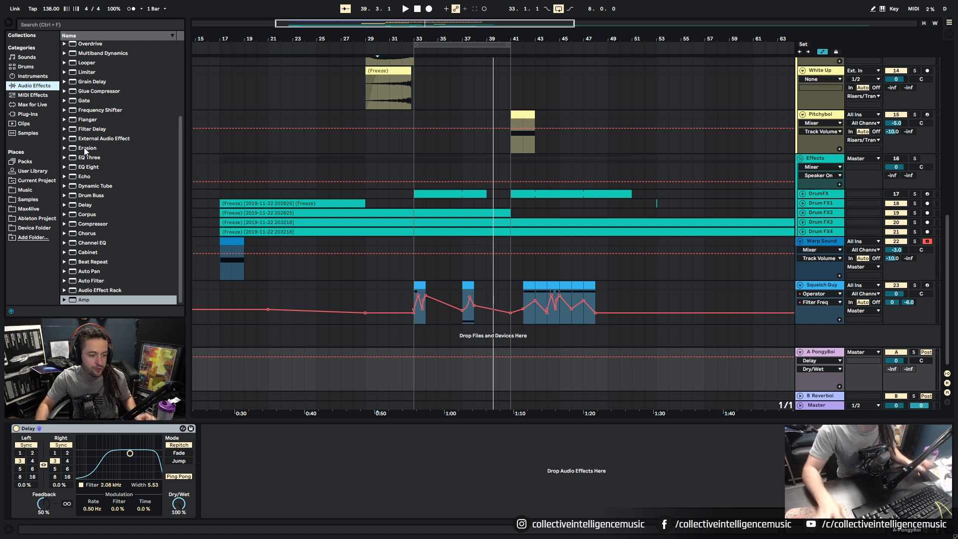
pyautogui.scroll(-2, 127, 178)
pyautogui.scroll(3, 110, 180)
pyautogui.moveTo(102, 90); pyautogui.dragTo(220, 414)
pyautogui.click(251, 482)
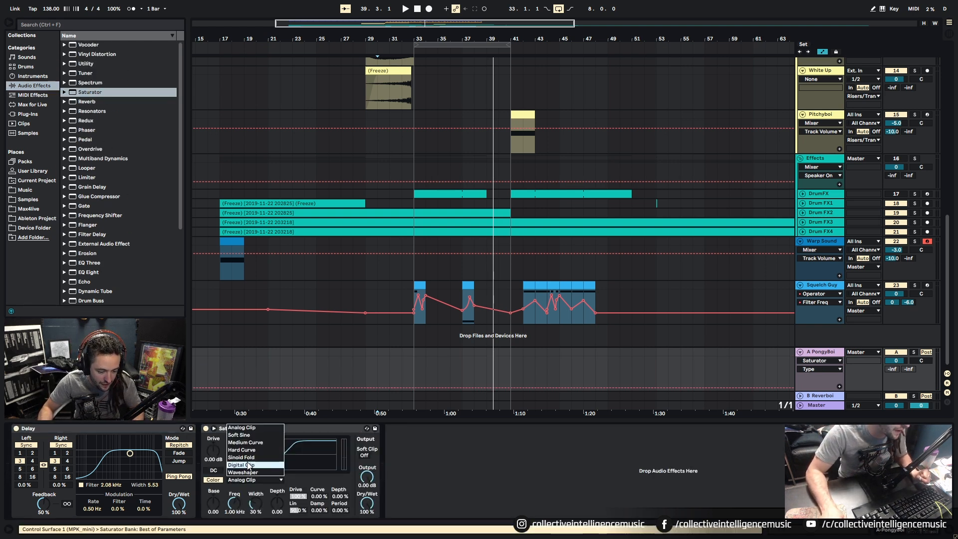
pyautogui.click(257, 442)
# Play the arrangement from bar 31 to hear the saturated delay, and solo Squelch Guy to audition its bar 33 clip.
pyautogui.click(391, 288)
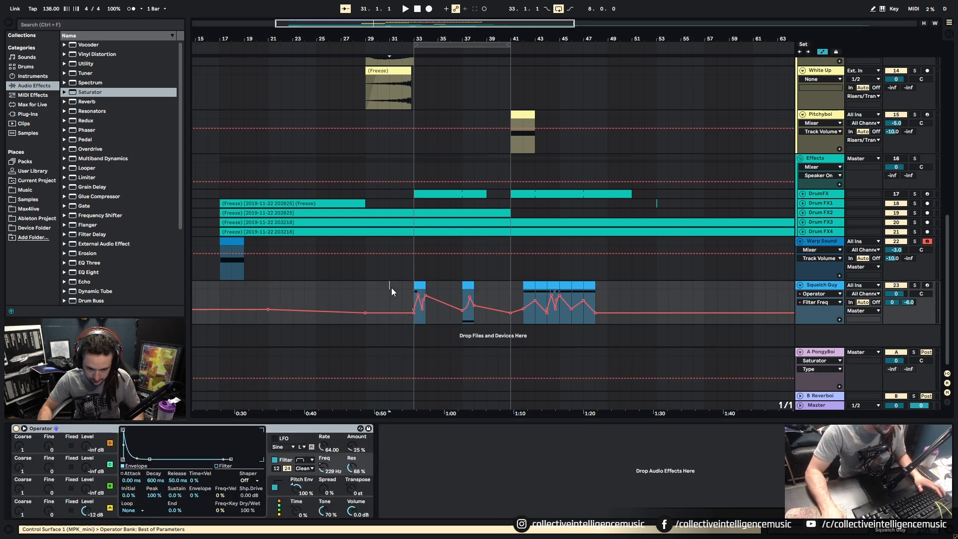
pyautogui.press('space')
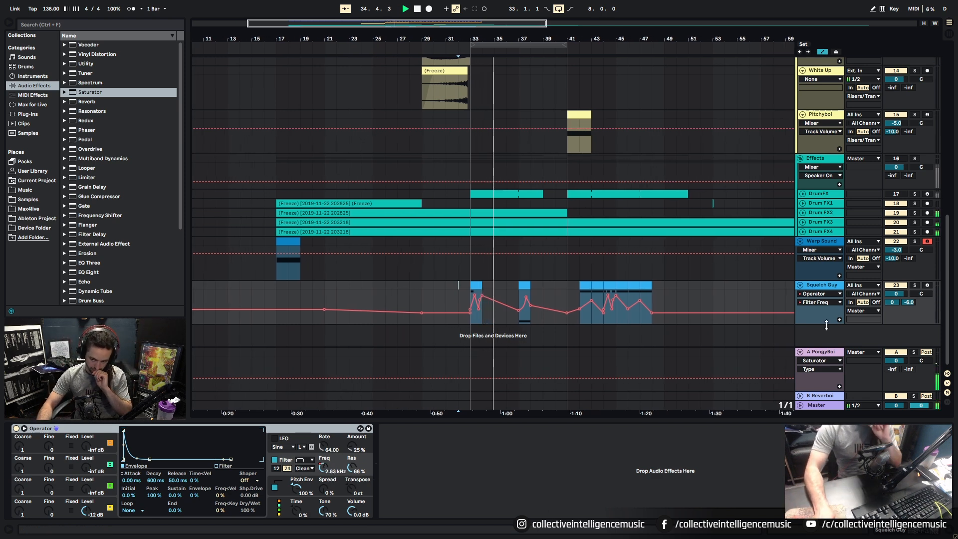
pyautogui.click(821, 354)
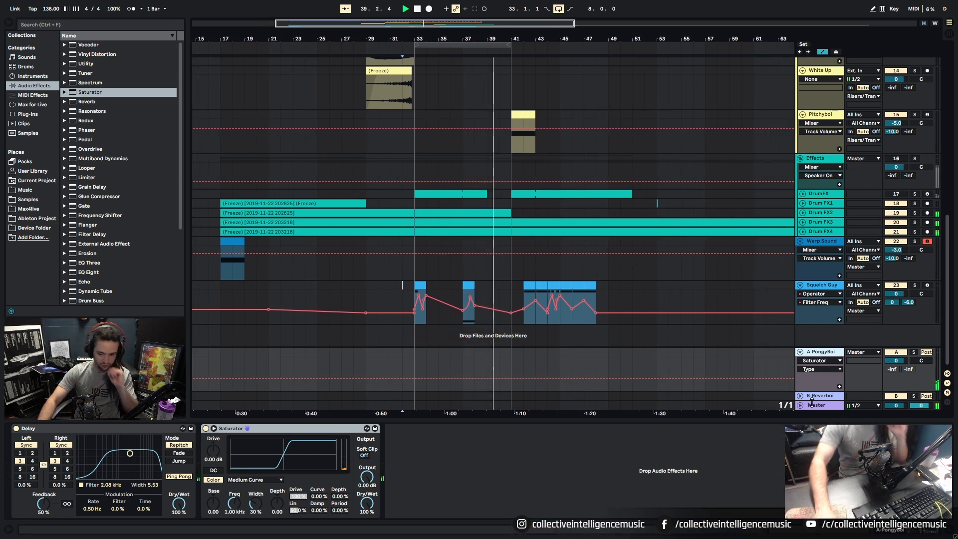
pyautogui.click(914, 285)
pyautogui.click(506, 288)
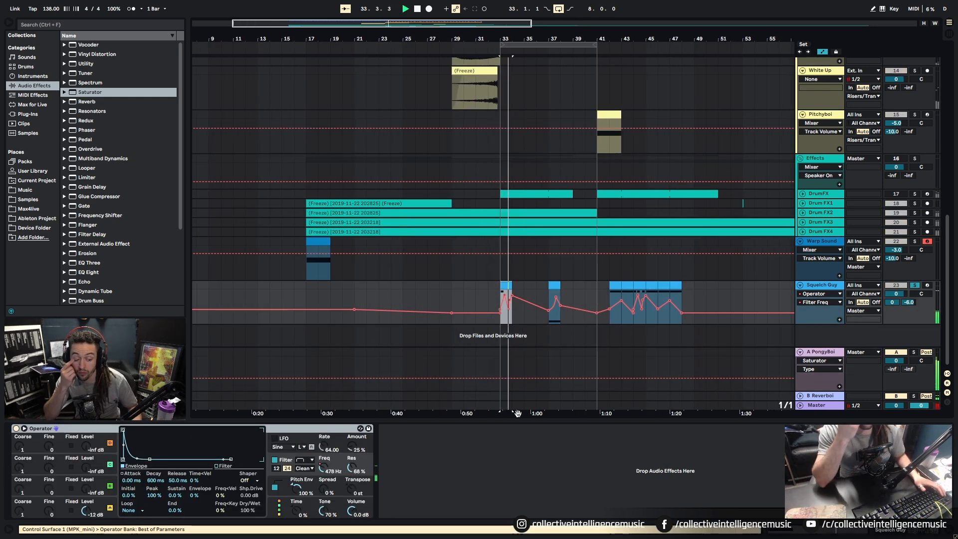
# Show Squelch Guy's filter frequency automation and try a steeper, higher rise at the start of the bar 33 clip.
pyautogui.rightClick(322, 469)
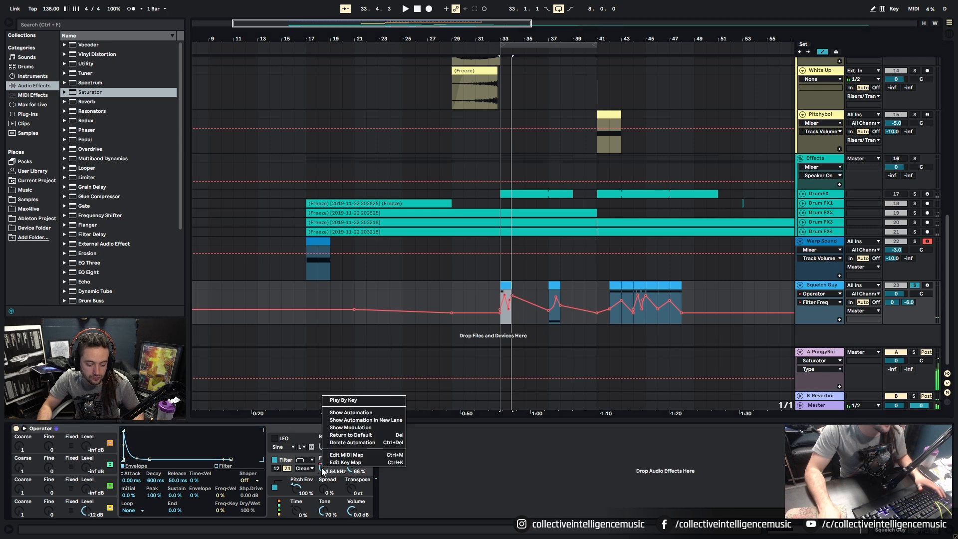
pyautogui.click(355, 413)
pyautogui.press('z')
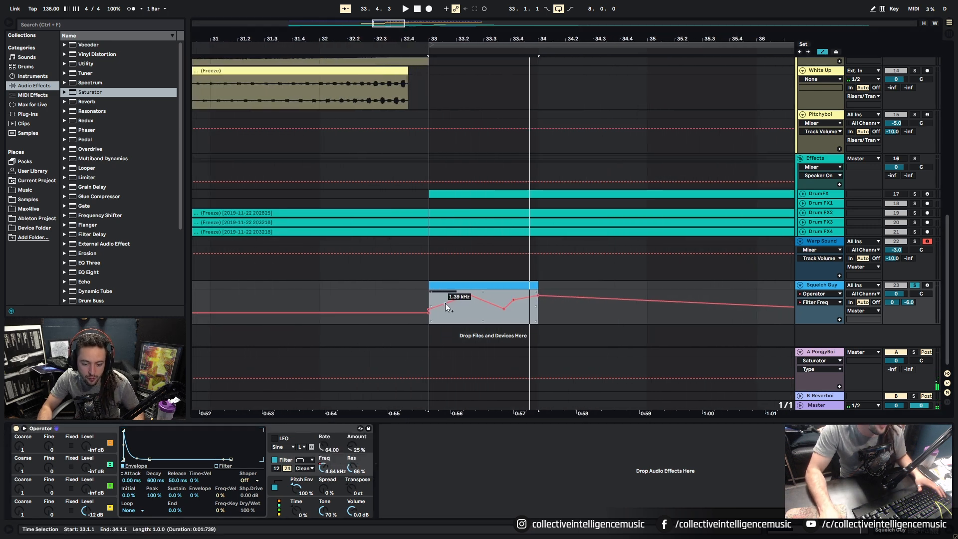
pyautogui.moveTo(445, 304); pyautogui.dragTo(445, 301)
pyautogui.press('space')
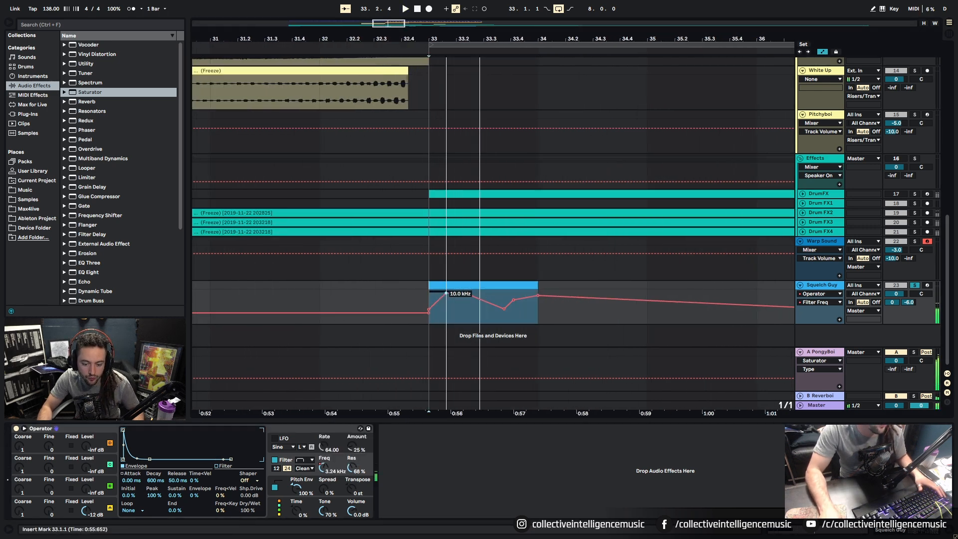
pyautogui.moveTo(445, 290)
pyautogui.mouseDown()
pyautogui.moveTo(439, 299)
pyautogui.moveTo(459, 289)
pyautogui.mouseUp()
pyautogui.press('space')
pyautogui.press('space')
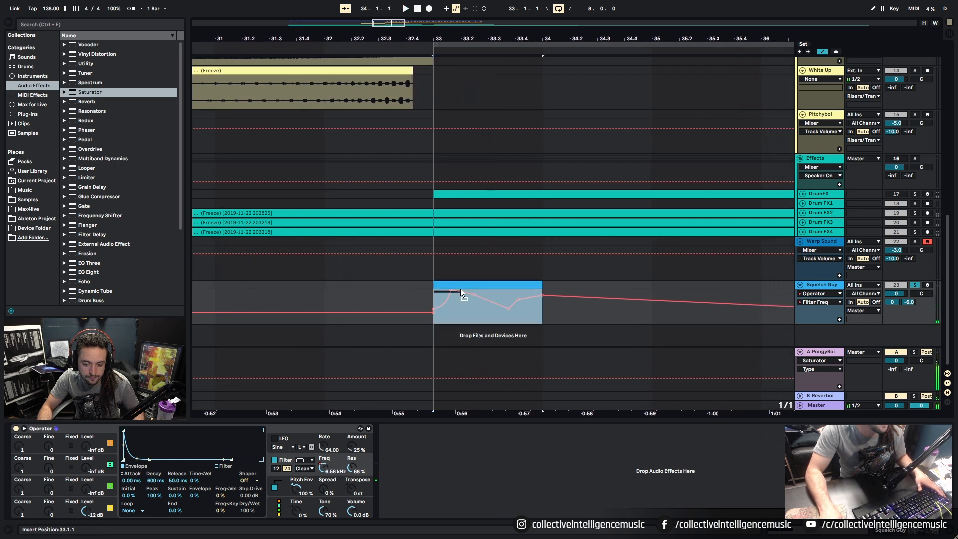
# Set Squelch Guy's PongyBoi and Reverboi sends to -10 dB while its clips play.
pyautogui.press('space')
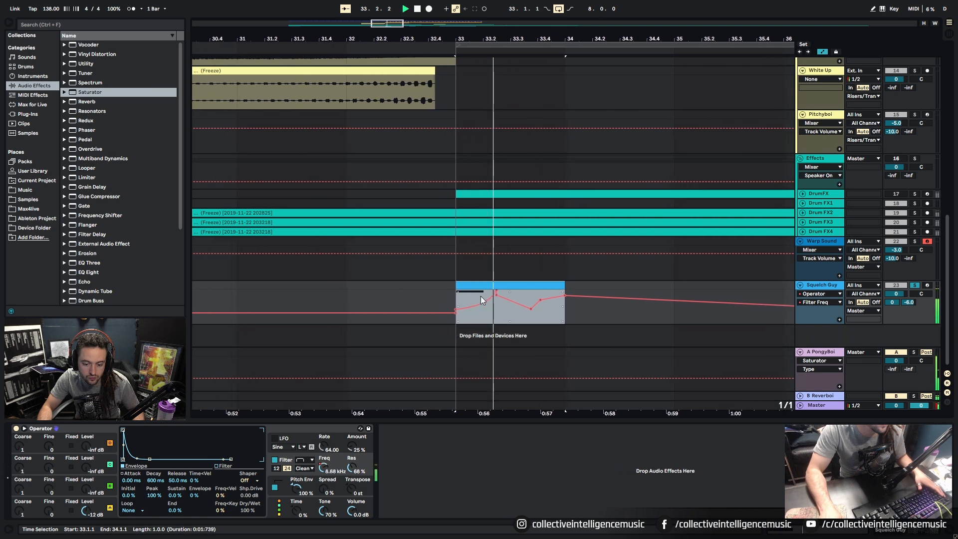
pyautogui.scroll(-10, 506, 297)
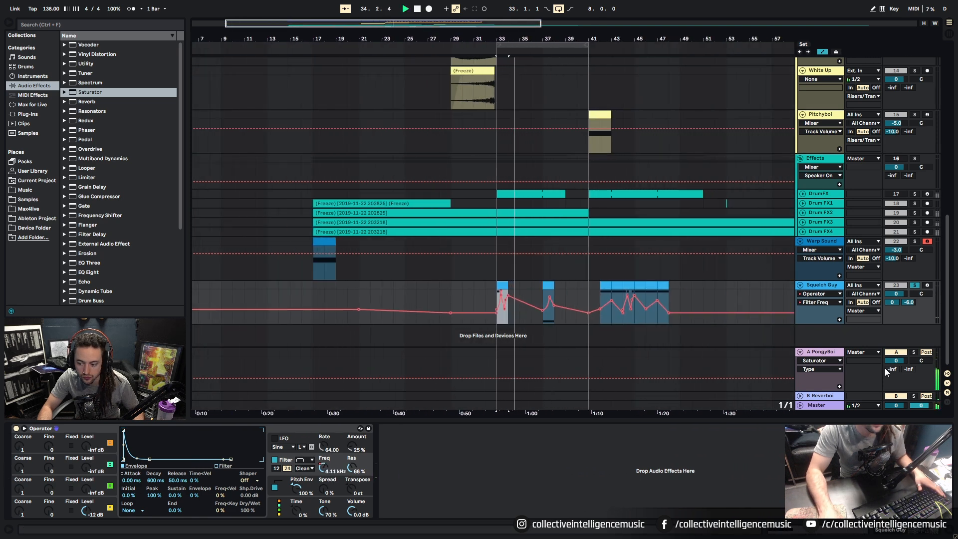
pyautogui.moveTo(914, 307); pyautogui.dragTo(891, 315)
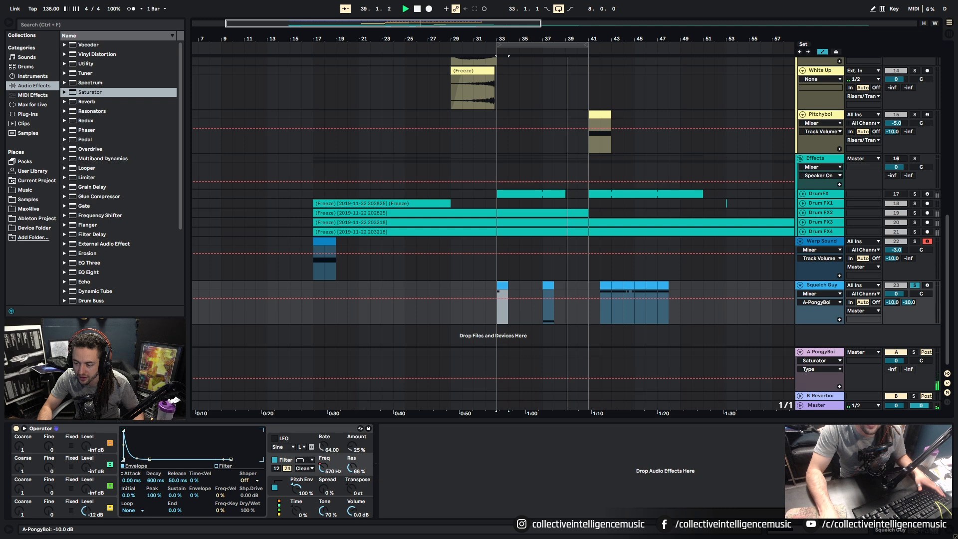
# Insert a MIDI track below Squelch Guy and create a clip from bar 17 to 33 holding a D3 note.
pyautogui.rightClick(821, 285)
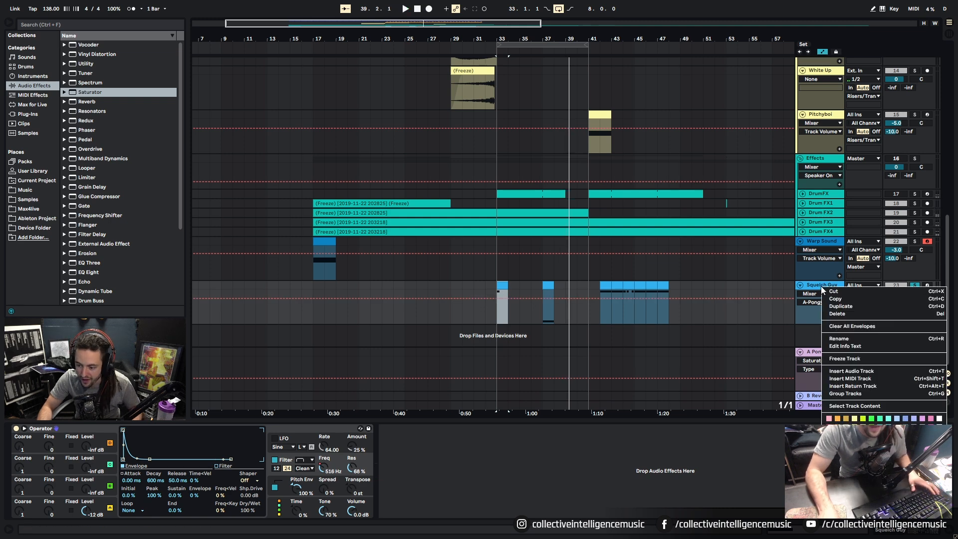
pyautogui.click(870, 378)
pyautogui.click(441, 329)
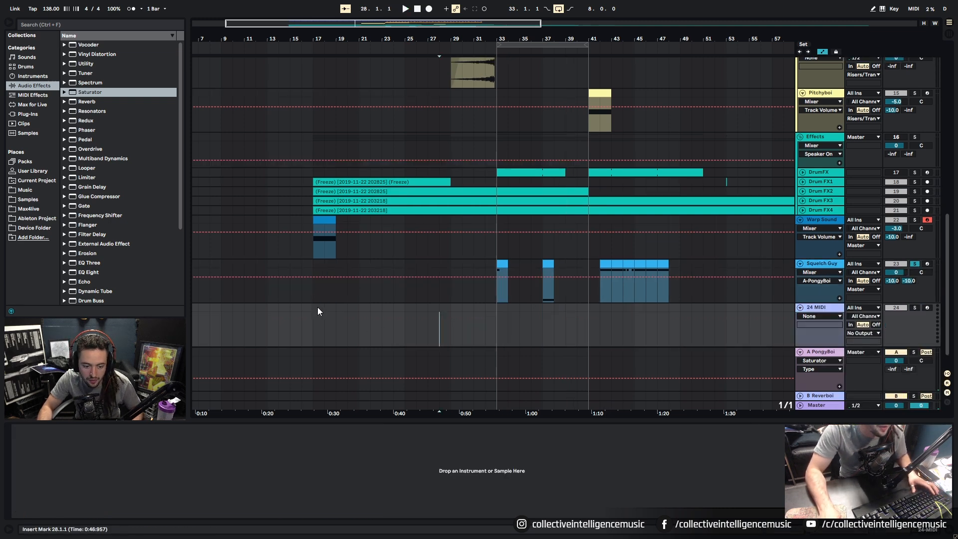
pyautogui.moveTo(319, 310); pyautogui.dragTo(473, 319)
pyautogui.hotkey('ctrl', 'shift', 'm')
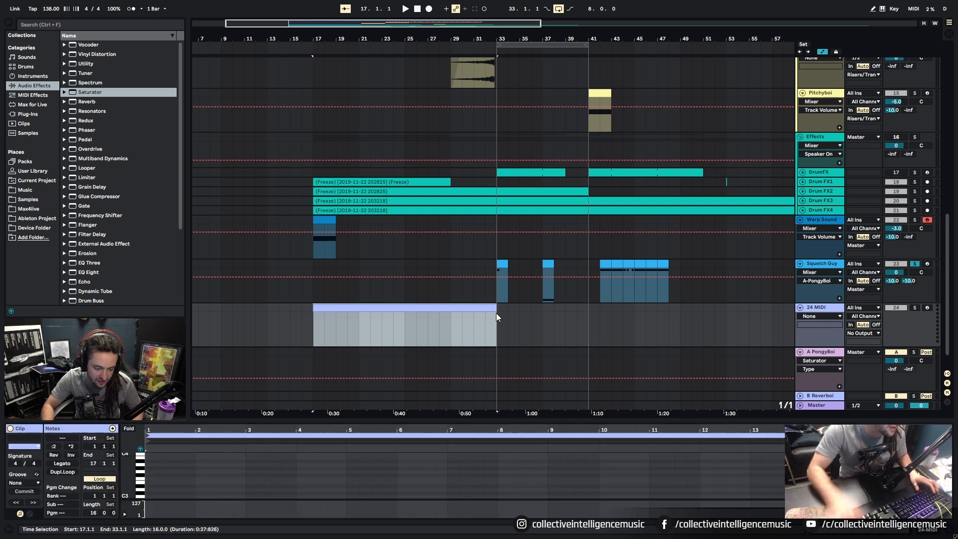
pyautogui.doubleClick(149, 489)
pyautogui.click(63, 463)
# Load Operator on the new MIDI track, solo the track, and set oscillator A's wave to SwD during playback.
pyautogui.hotkey('shift', 'Tab')
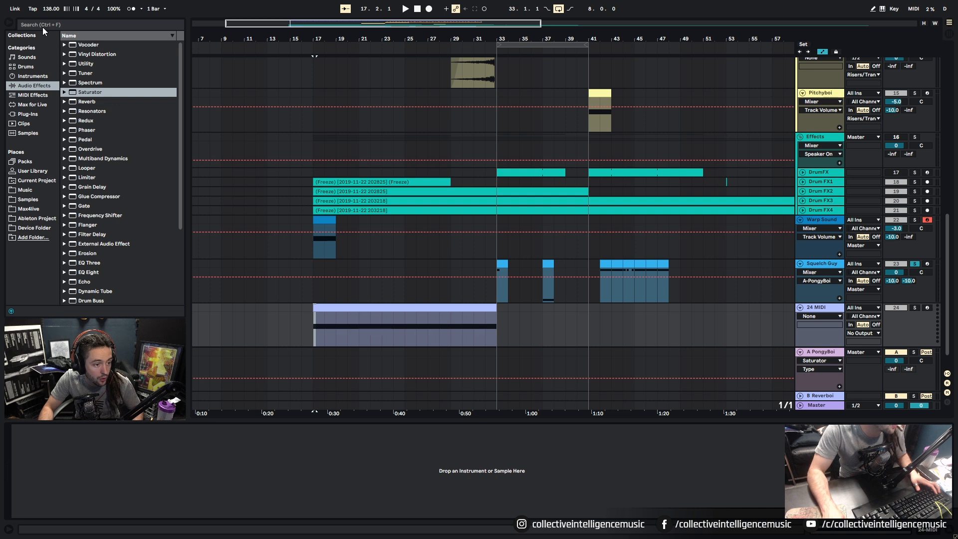
pyautogui.click(31, 76)
pyautogui.doubleClick(95, 110)
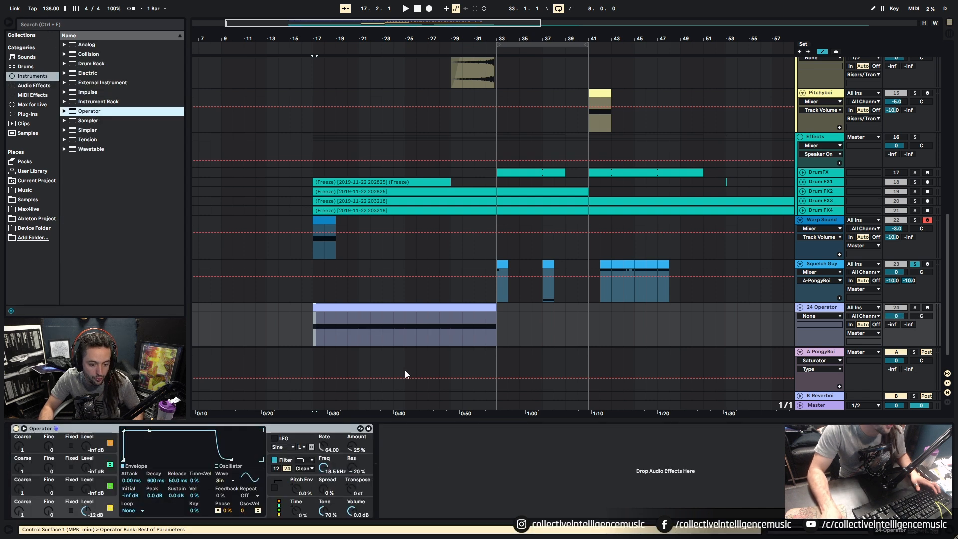
pyautogui.doubleClick(480, 341)
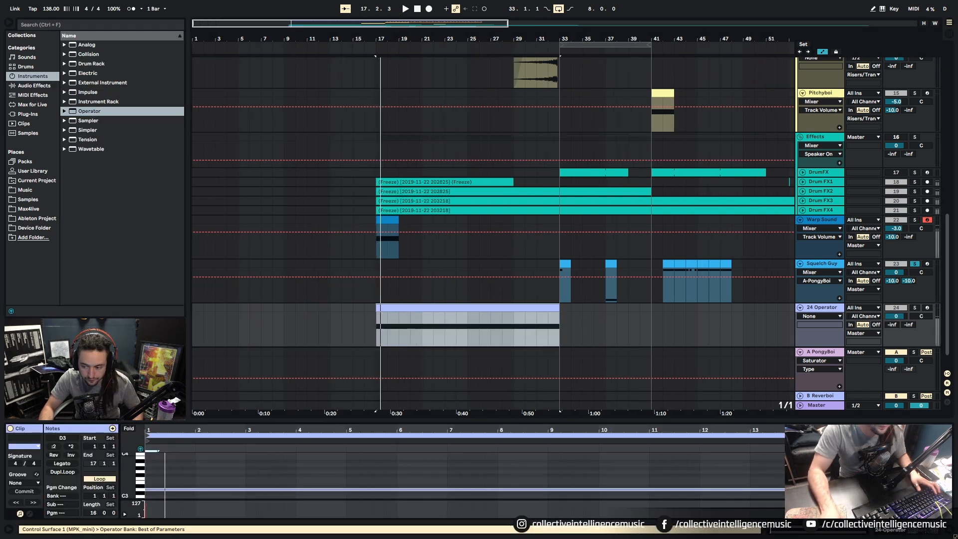
pyautogui.click(916, 308)
pyautogui.press('space')
pyautogui.hotkey('shift', 'Tab')
pyautogui.click(222, 480)
pyautogui.click(229, 383)
# Extend the D note across all 16 bars and transpose it down to D1, auditioning each octave.
pyautogui.hotkey('shift', 'Tab')
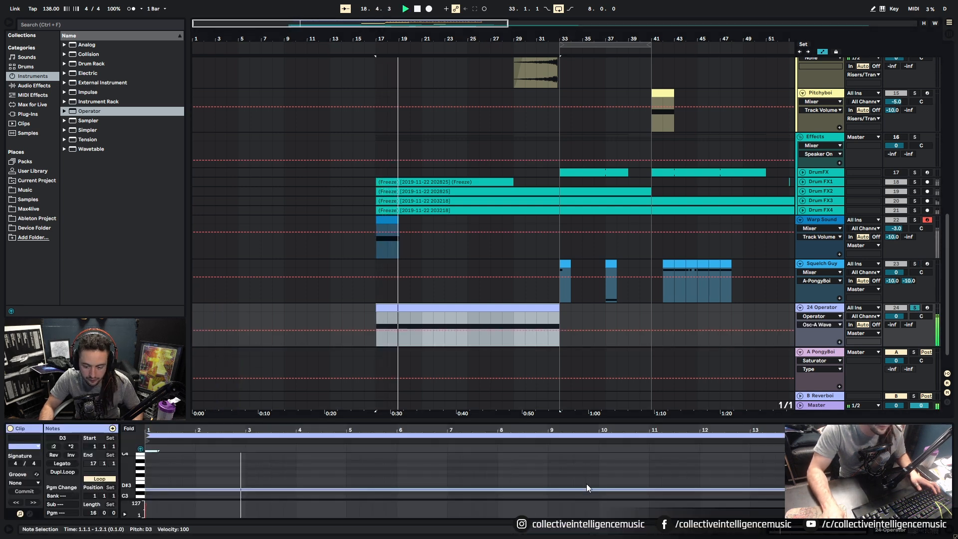
pyautogui.press('space')
pyautogui.press('space')
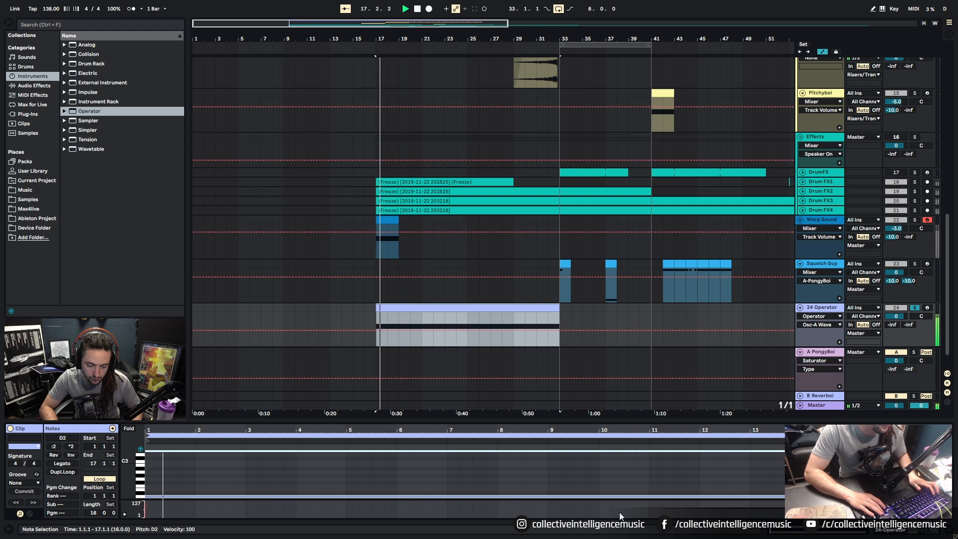
pyautogui.press('space')
pyautogui.press('space')
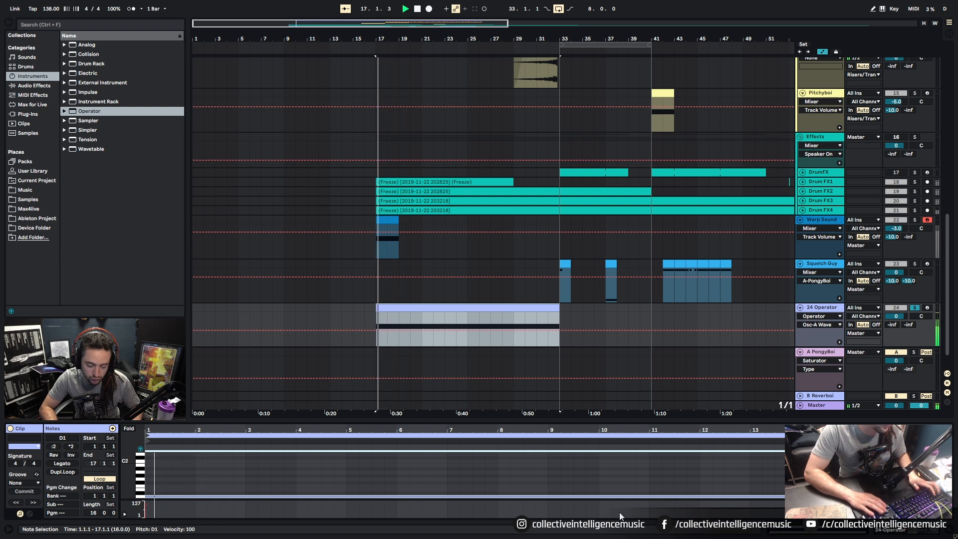
# Enable the new Operator's filter with 55% resonance and a 6.67 kHz frequency, and set both track sends to -10 dB.
pyautogui.hotkey('shift', 'Tab')
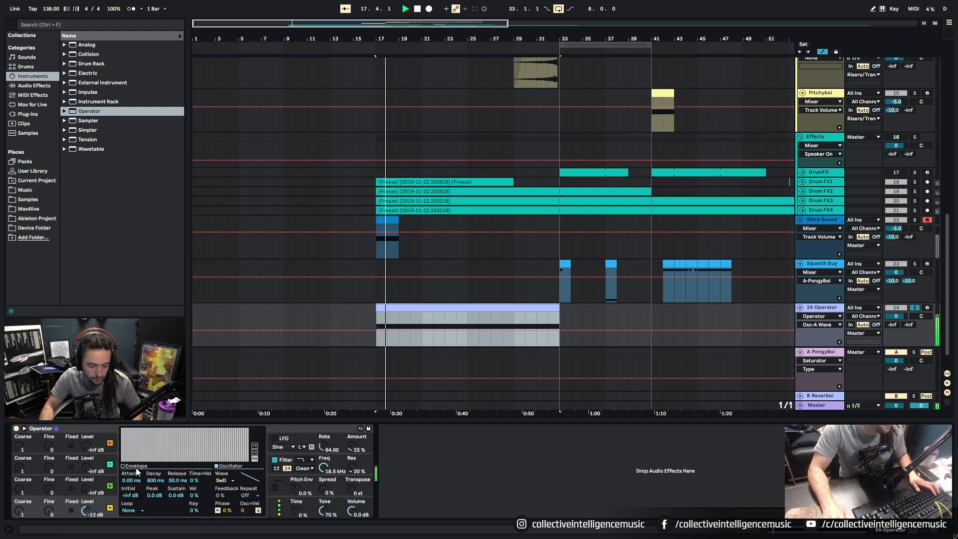
pyautogui.click(297, 467)
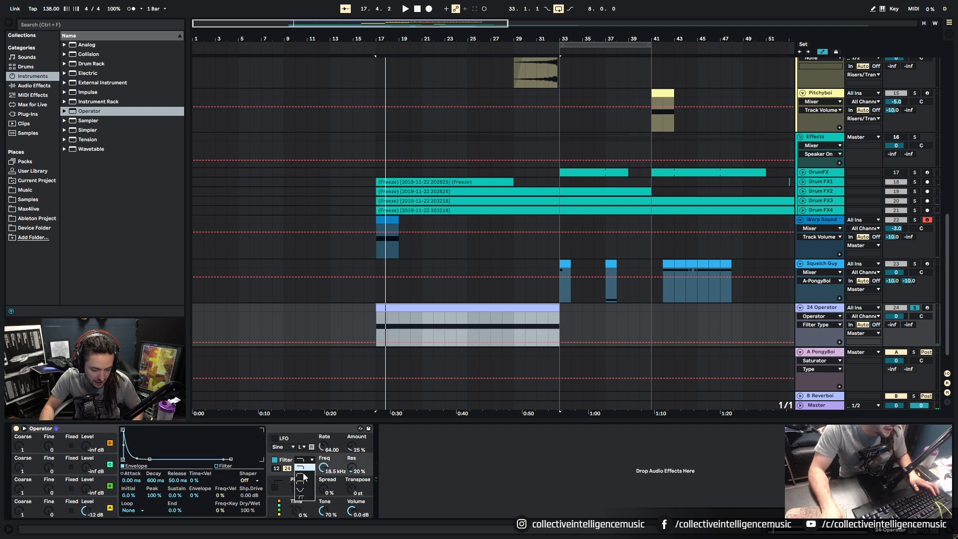
pyautogui.moveTo(324, 467); pyautogui.dragTo(324, 482)
pyautogui.press('space')
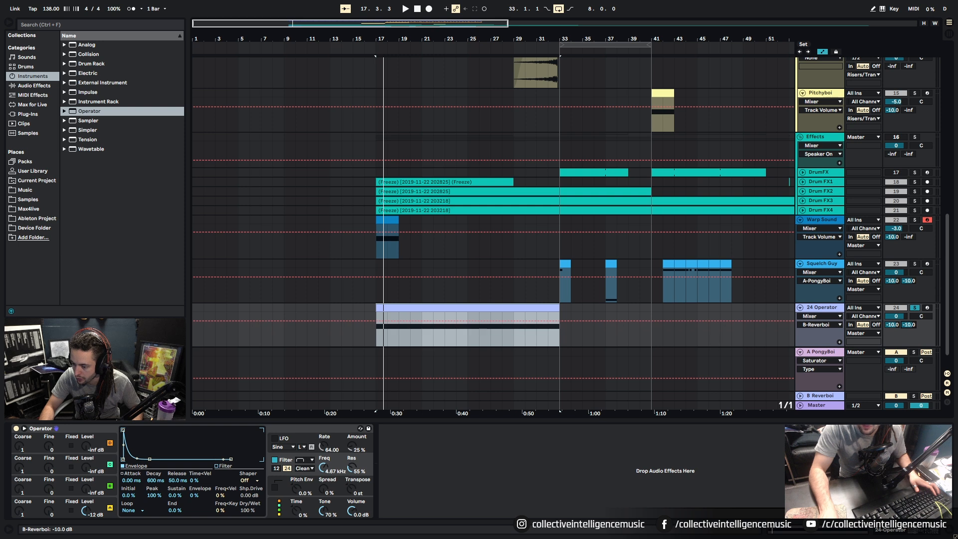
pyautogui.press('space')
pyautogui.moveTo(324, 470)
pyautogui.mouseDown()
pyautogui.moveTo(324, 458)
pyautogui.moveTo(324, 485)
pyautogui.moveTo(330, 468)
pyautogui.mouseUp()
pyautogui.press('space')
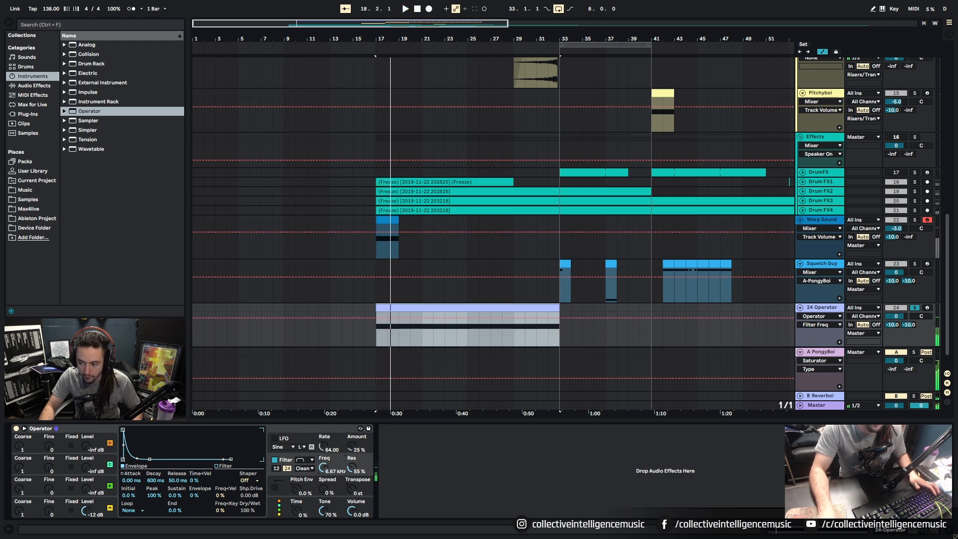
# Solo the Kick and Bass group and play it with the new Operator drone while sweeping the filter frequency.
pyautogui.moveTo(952, 332); pyautogui.dragTo(943, 129)
pyautogui.press('space')
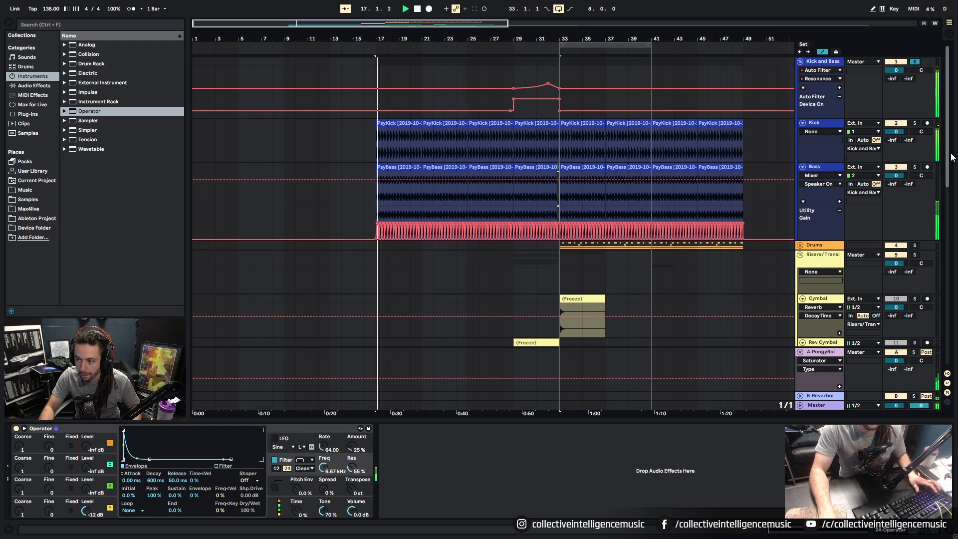
pyautogui.scroll(-5, 748, 225)
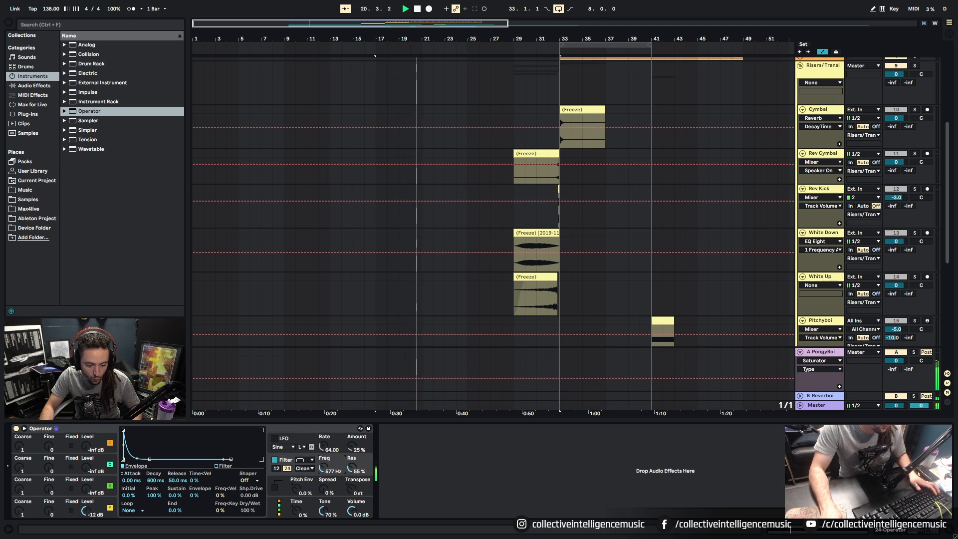
pyautogui.press('space')
pyautogui.scroll(-8, 462, 299)
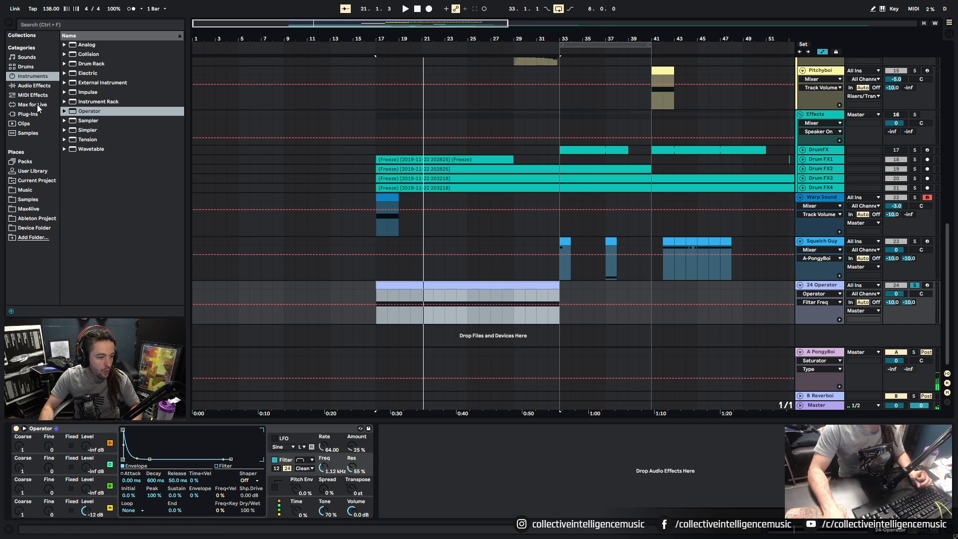
# Try a Gate after the drone's Operator, audition it while moving the filter frequency, and remove the Gate.
pyautogui.click(22, 87)
pyautogui.scroll(-3, 130, 185)
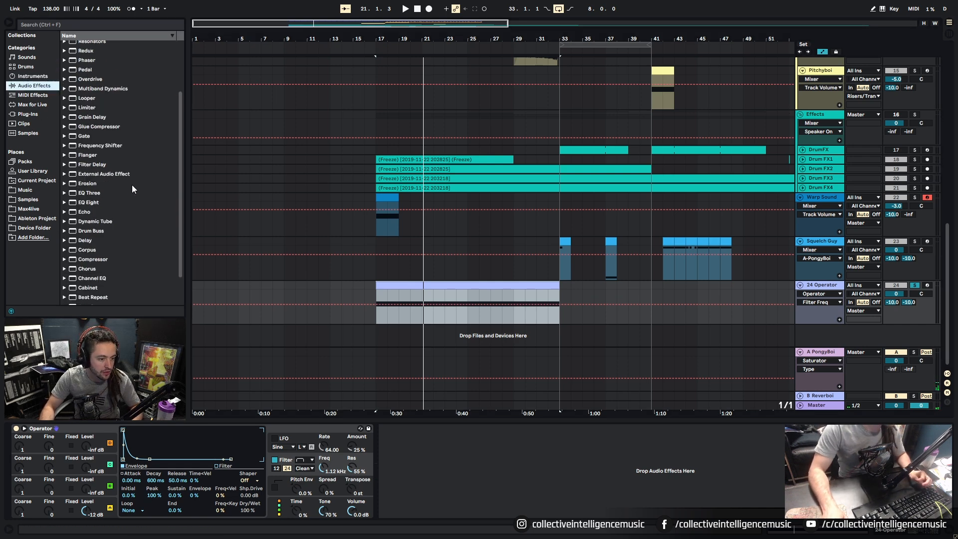
pyautogui.click(103, 117)
pyautogui.click(64, 116)
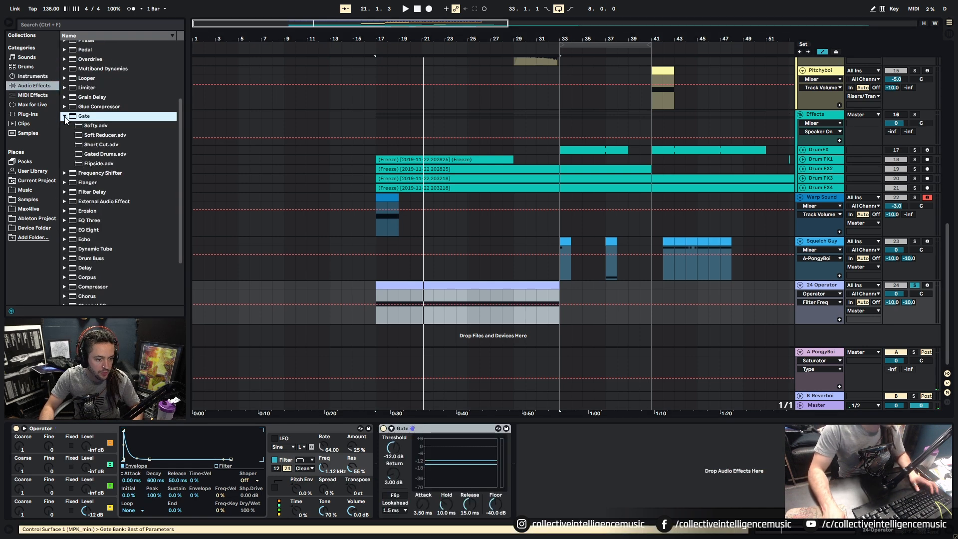
pyautogui.moveTo(318, 469); pyautogui.dragTo(319, 482)
pyautogui.press('space')
pyautogui.click(419, 434)
pyautogui.press('Delete')
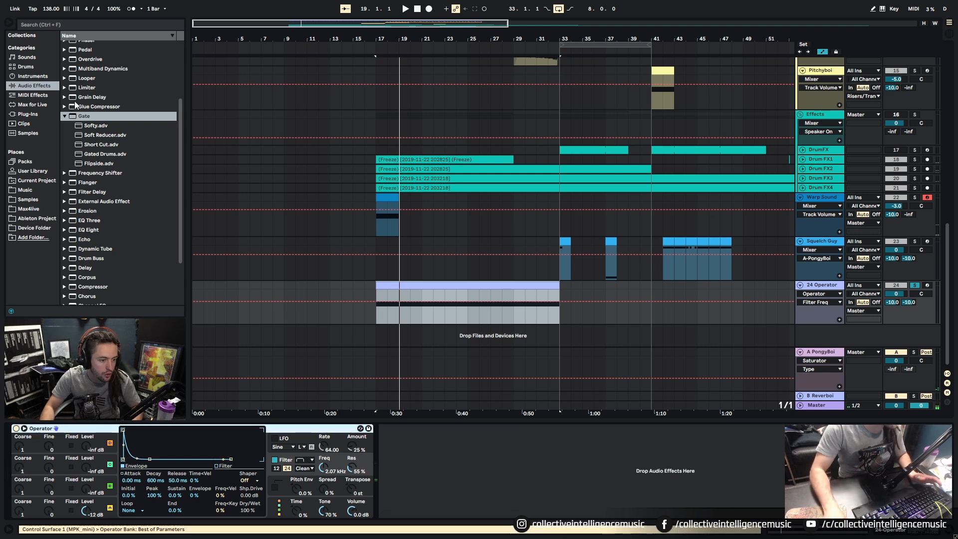
# Try a Beat Repeat after the drone's Operator, audition it while moving the filter frequency, and remove the Beat Repeat.
pyautogui.click(64, 116)
pyautogui.scroll(3, 125, 163)
pyautogui.scroll(2, 128, 168)
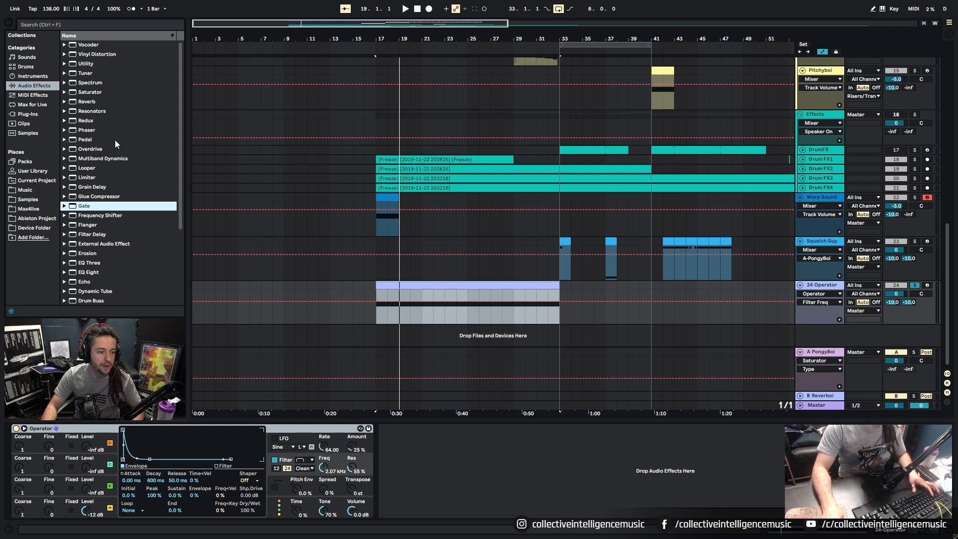
pyautogui.scroll(-5, 116, 145)
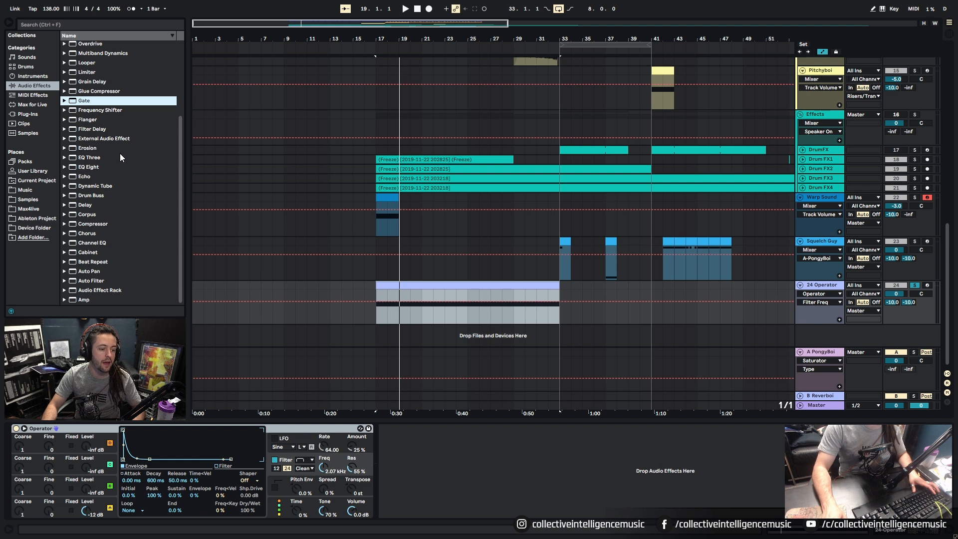
pyautogui.doubleClick(106, 262)
pyautogui.press('space')
pyautogui.moveTo(326, 468)
pyautogui.mouseDown()
pyautogui.moveTo(325, 486)
pyautogui.moveTo(325, 451)
pyautogui.moveTo(325, 492)
pyautogui.moveTo(325, 448)
pyautogui.mouseUp()
pyautogui.click(394, 430)
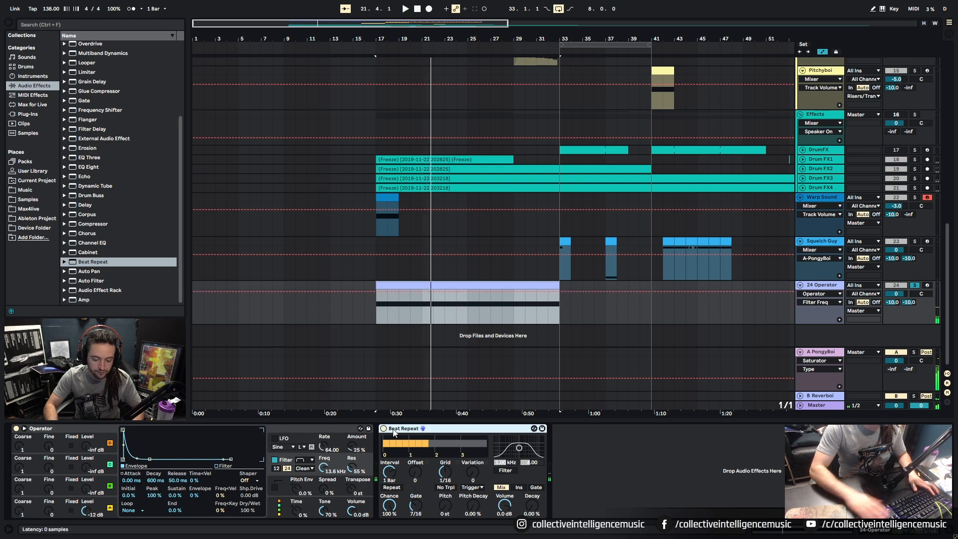
pyautogui.press('Delete')
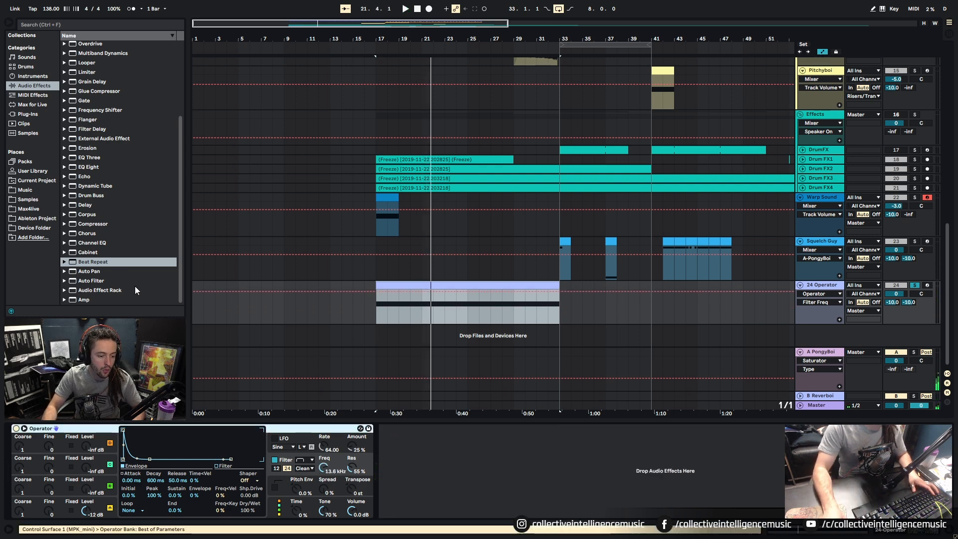
# Add an Amp set to Heavy after the drone's Operator and audition it while sweeping the filter frequency.
pyautogui.moveTo(103, 299); pyautogui.dragTo(366, 450)
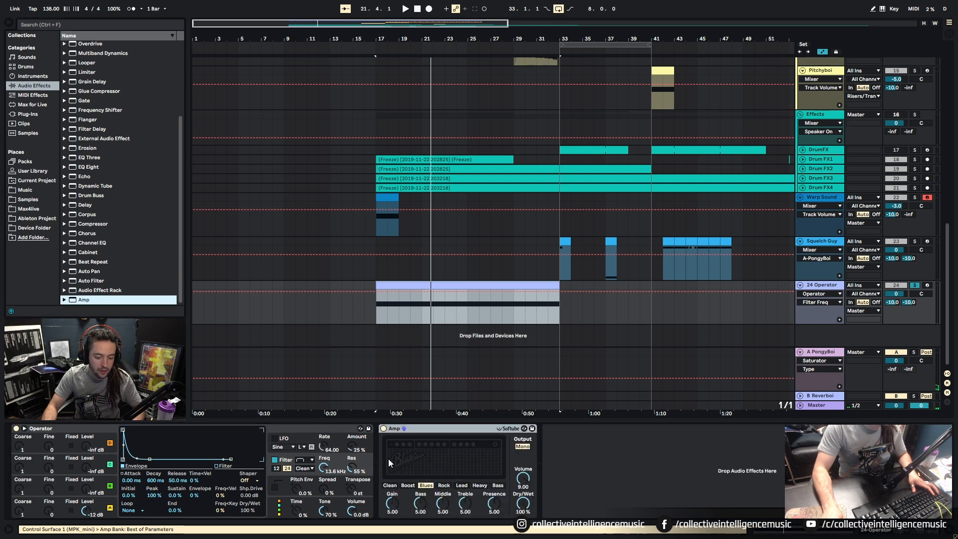
pyautogui.press('space')
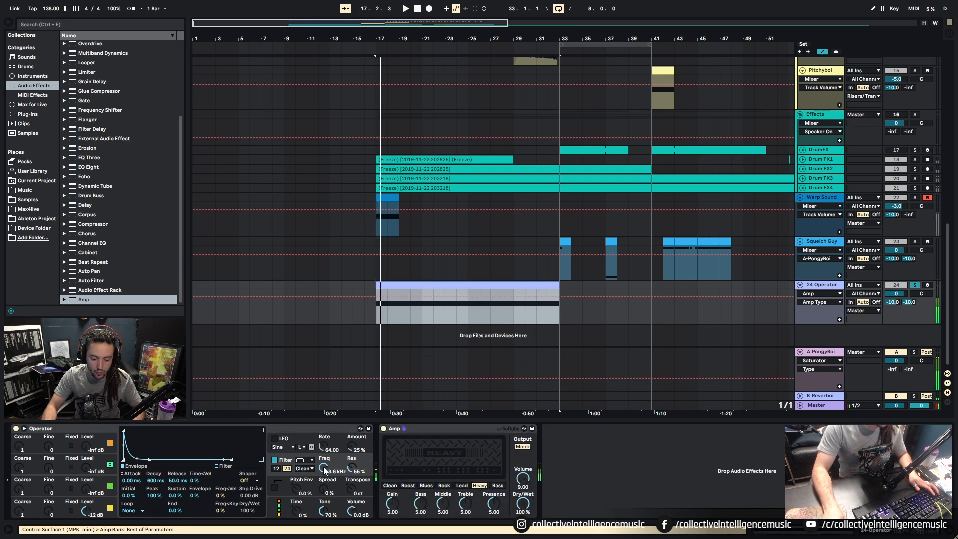
pyautogui.moveTo(327, 470); pyautogui.dragTo(324, 435)
pyautogui.press('space')
pyautogui.press('space')
pyautogui.press('space')
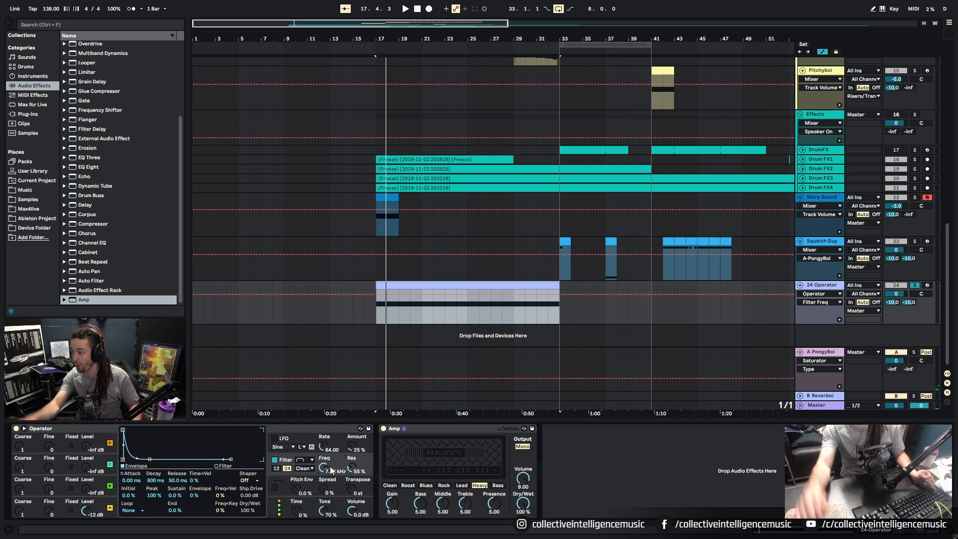
pyautogui.press('space')
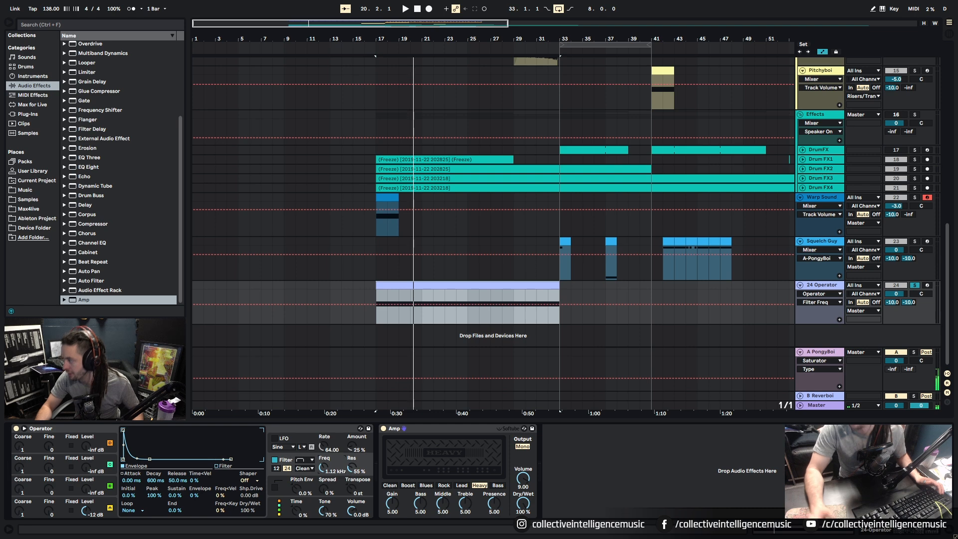
# Turn off solo on the Kick and Bass group.
pyautogui.scroll(15, 724, 269)
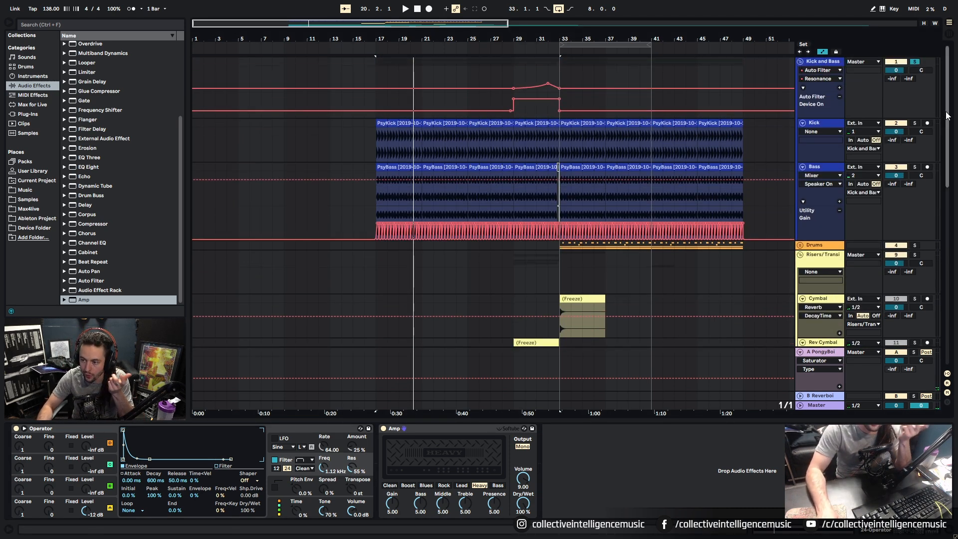
pyautogui.scroll(-15, 946, 199)
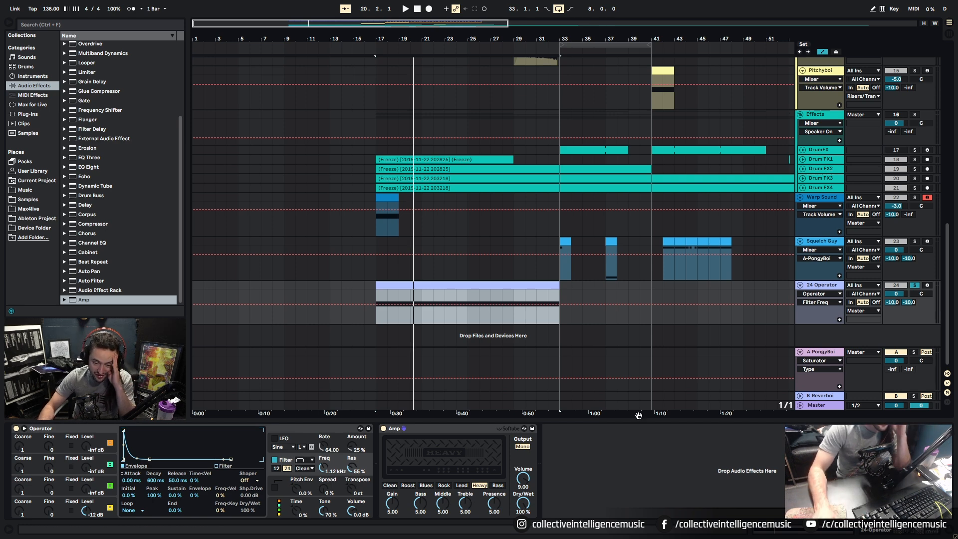
pyautogui.moveTo(946, 321); pyautogui.dragTo(946, 132)
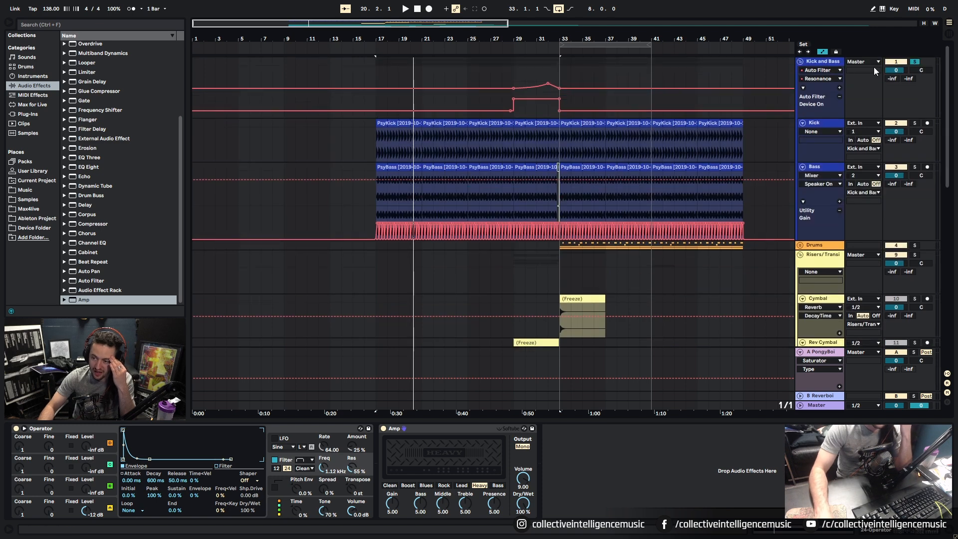
pyautogui.moveTo(947, 83); pyautogui.dragTo(947, 283)
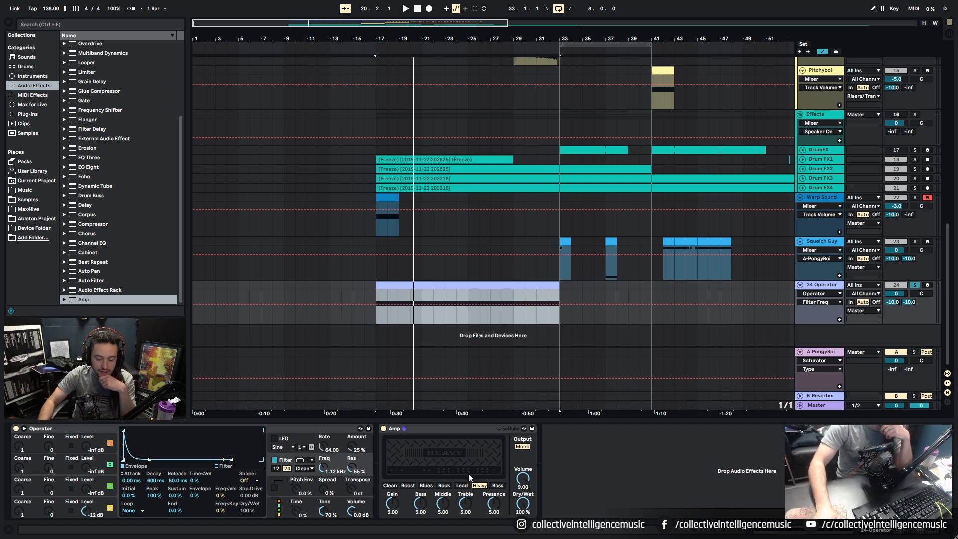
# Play the soloed drone through the Amp while sweeping Operator's filter frequency down to 347 Hz.
pyautogui.moveTo(323, 469); pyautogui.dragTo(326, 470)
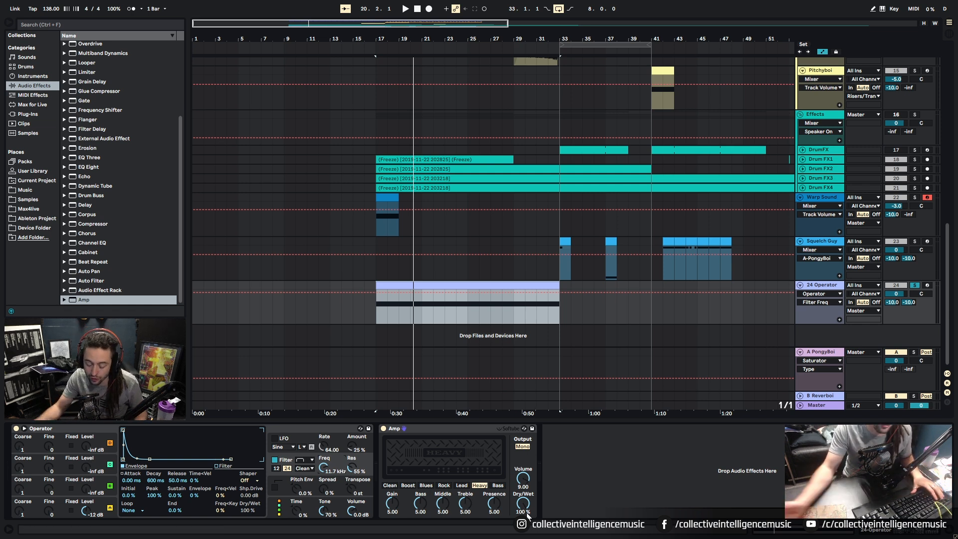
pyautogui.press('space')
pyautogui.press('space')
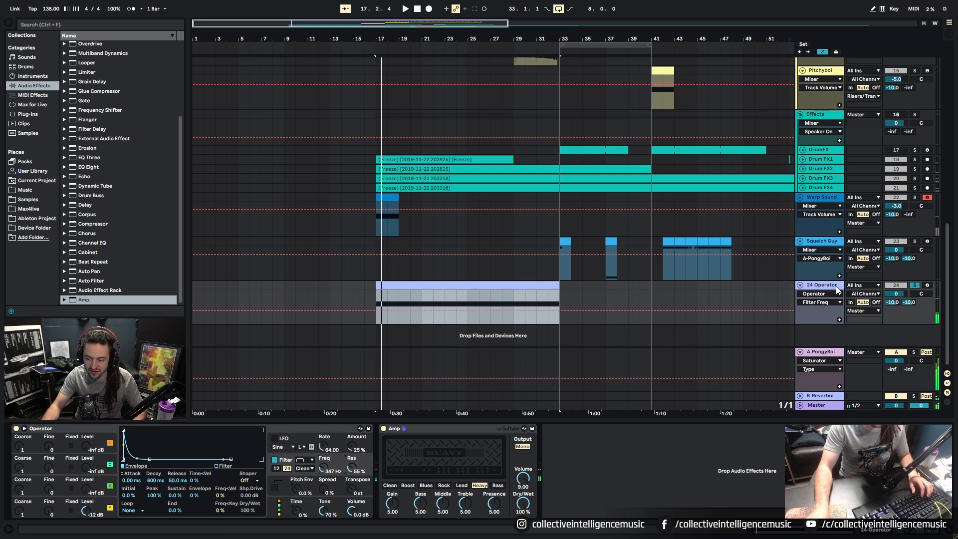
# Turn off solo on the 24 Operator track and fold the 24 Operator, Squelch Guy and Warp Sound tracks.
pyautogui.click(916, 285)
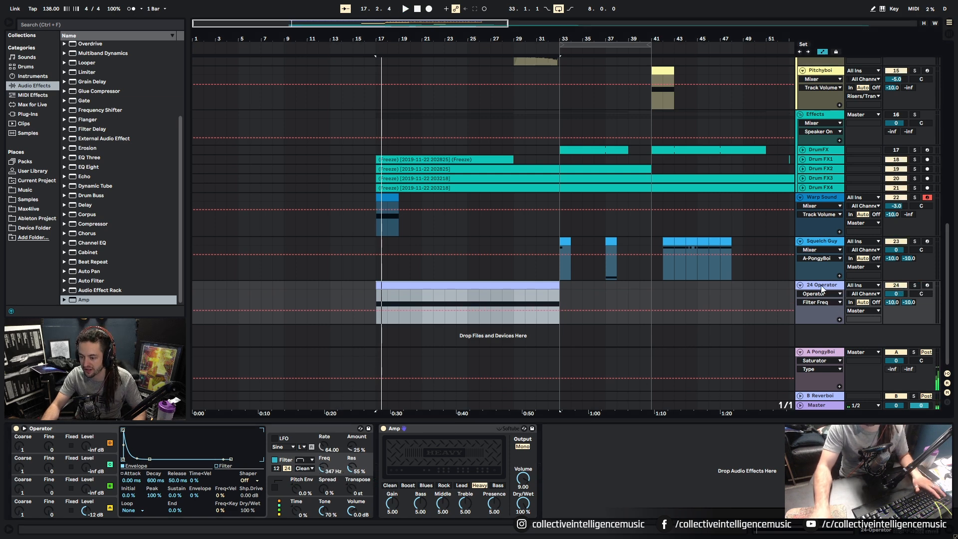
pyautogui.click(800, 284)
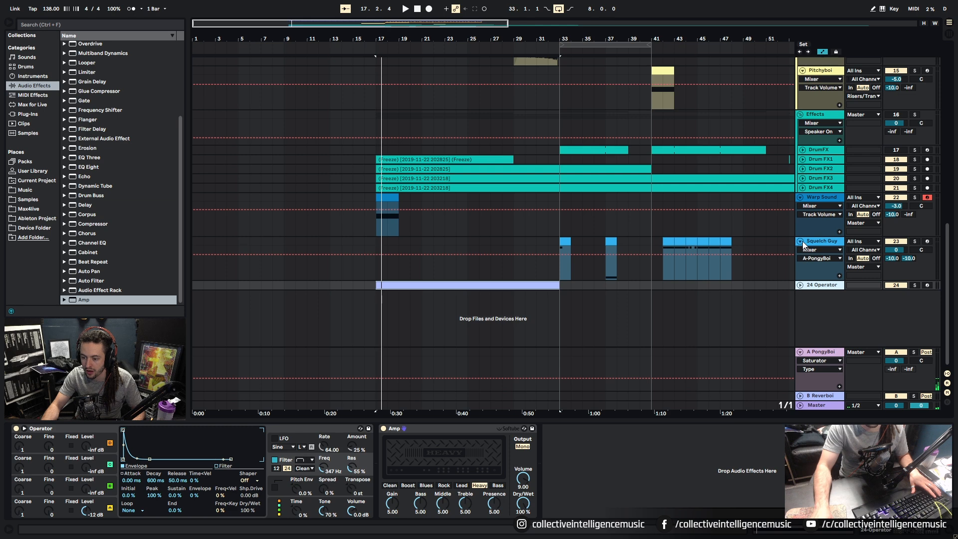
pyautogui.click(800, 241)
pyautogui.click(800, 197)
# Solo the Warp Sound track and audition its sound.
pyautogui.press('space')
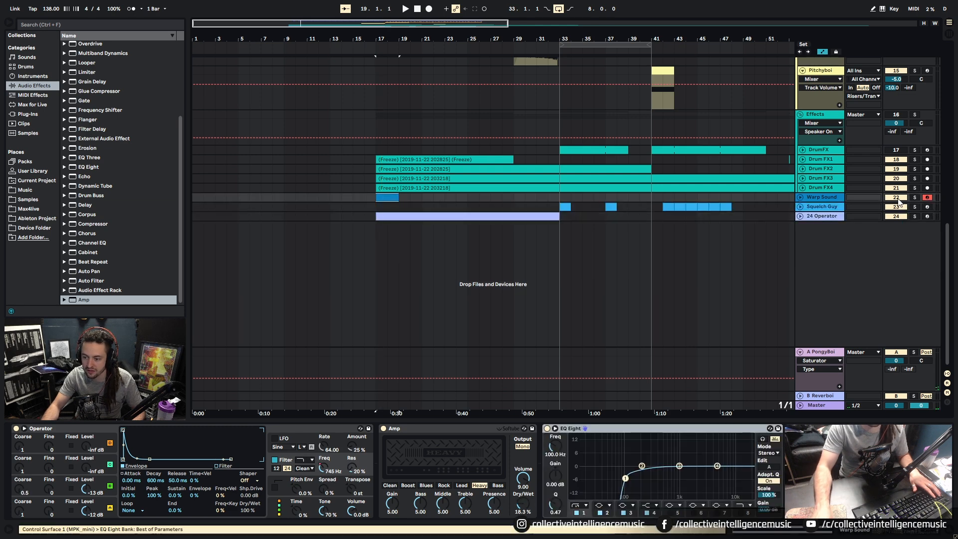
pyautogui.click(913, 197)
pyautogui.press('space')
pyautogui.press('space')
pyautogui.scroll(10, 953, 73)
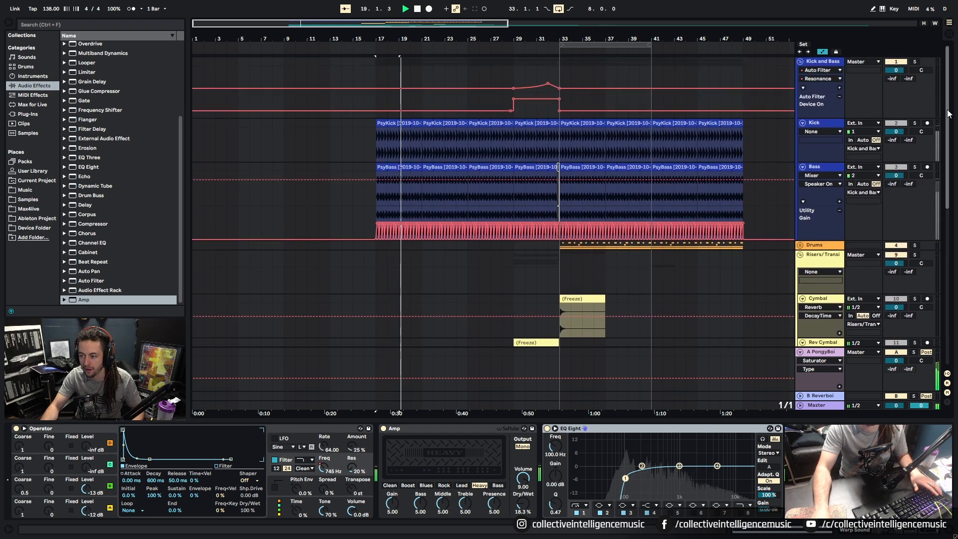
pyautogui.moveTo(946, 115); pyautogui.dragTo(948, 205)
pyautogui.press('space')
pyautogui.scroll(-5, 758, 373)
pyautogui.scroll(-2, 548, 345)
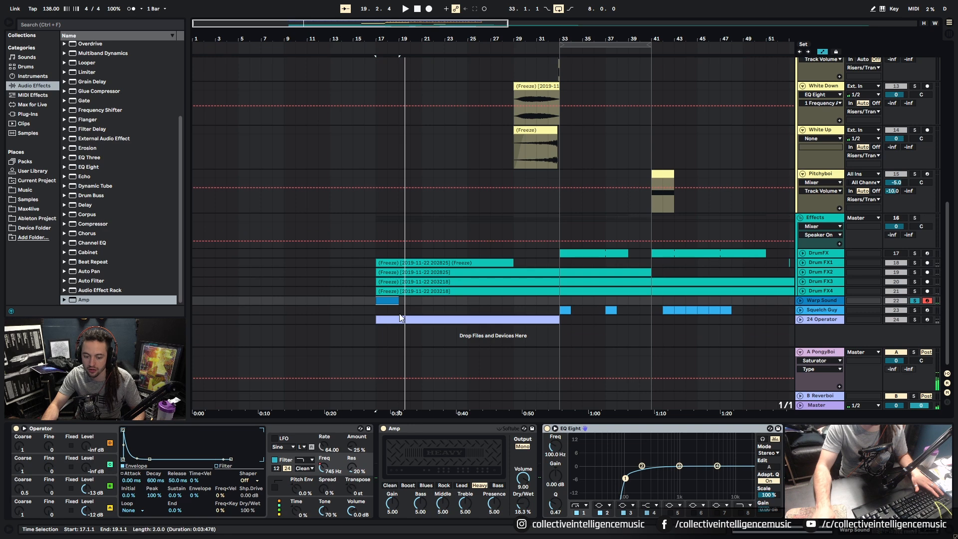
# Play the Warp Sound clip from bar 17 and turn off solo on its track.
pyautogui.click(392, 300)
pyautogui.scroll(5, 408, 472)
pyautogui.press('space')
pyautogui.hotkey('shift', 'Tab')
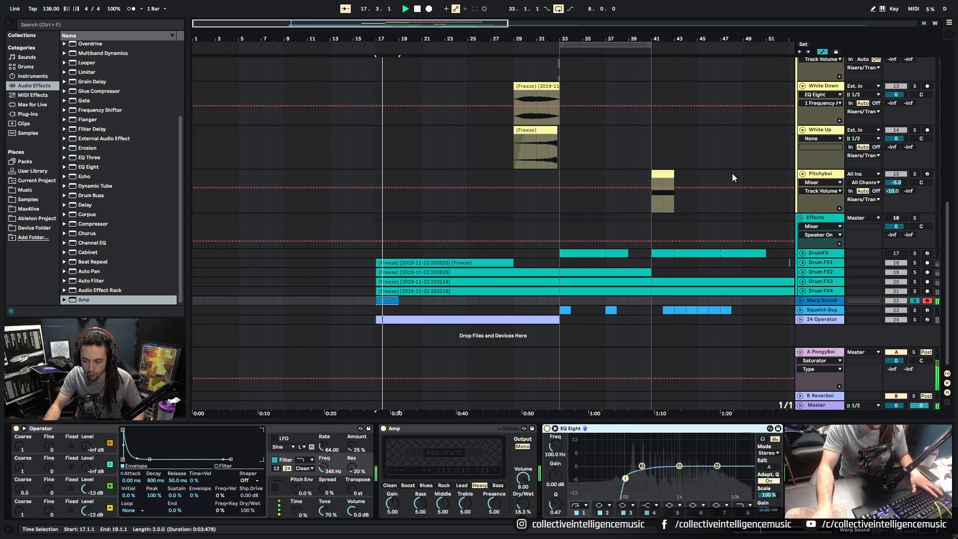
pyautogui.scroll(4, 743, 165)
pyautogui.scroll(9, 749, 125)
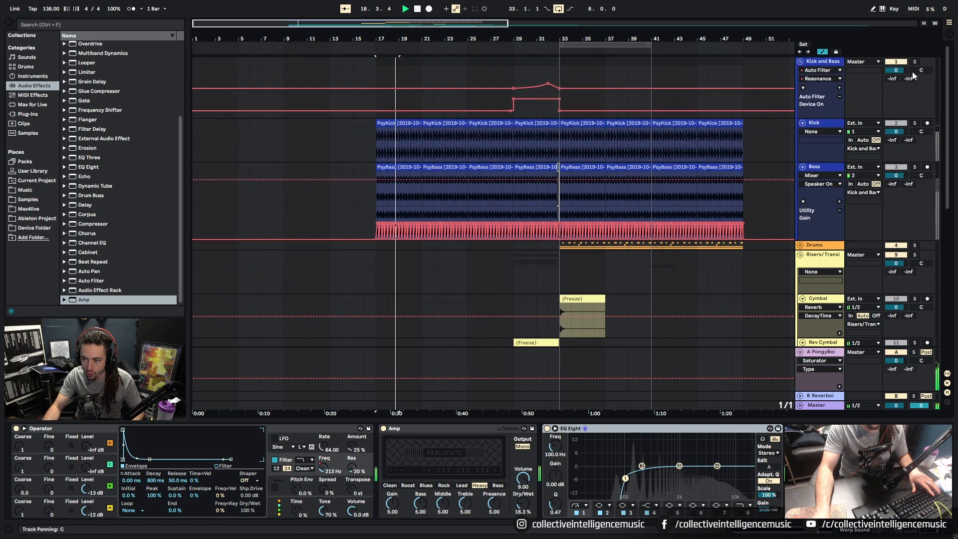
pyautogui.scroll(-15, 606, 163)
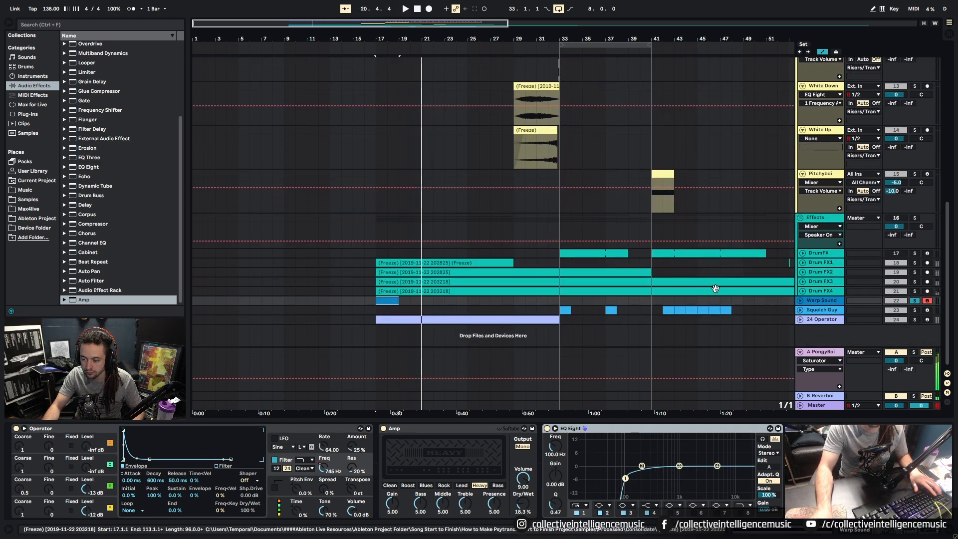
pyautogui.click(919, 305)
# Hide the arrangement's automation lanes and select bars 17 to 49 on the Risers/Transitions group.
pyautogui.click(800, 300)
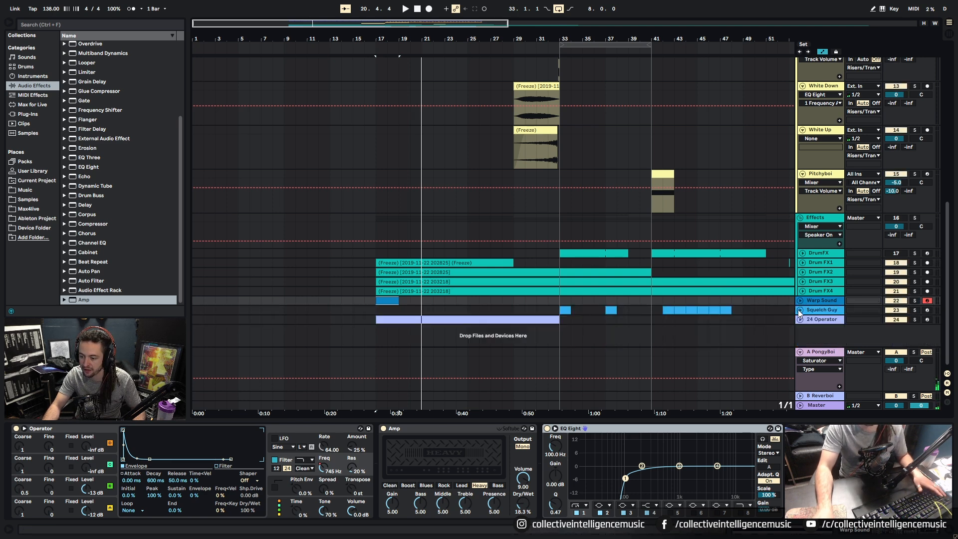
pyautogui.press('a')
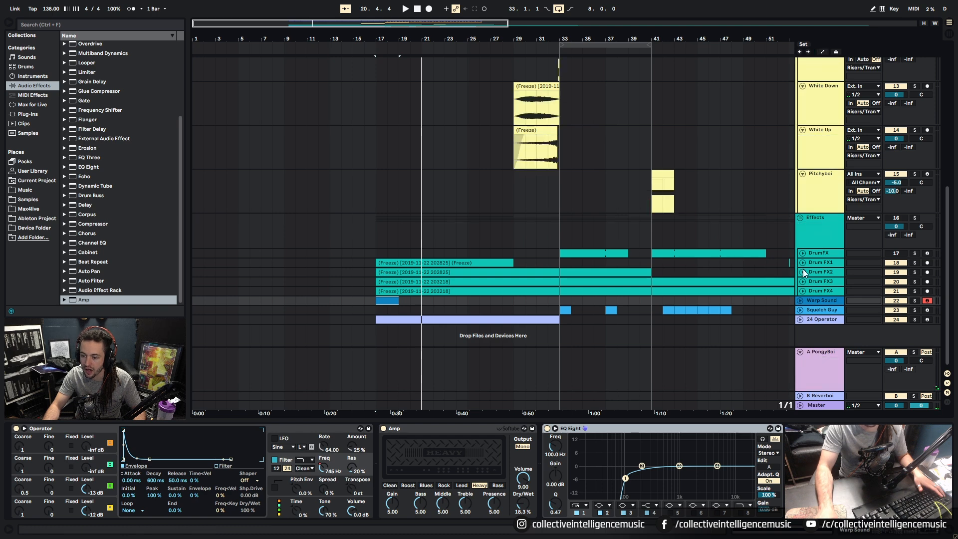
pyautogui.press('Delete')
pyautogui.scroll(10, 666, 206)
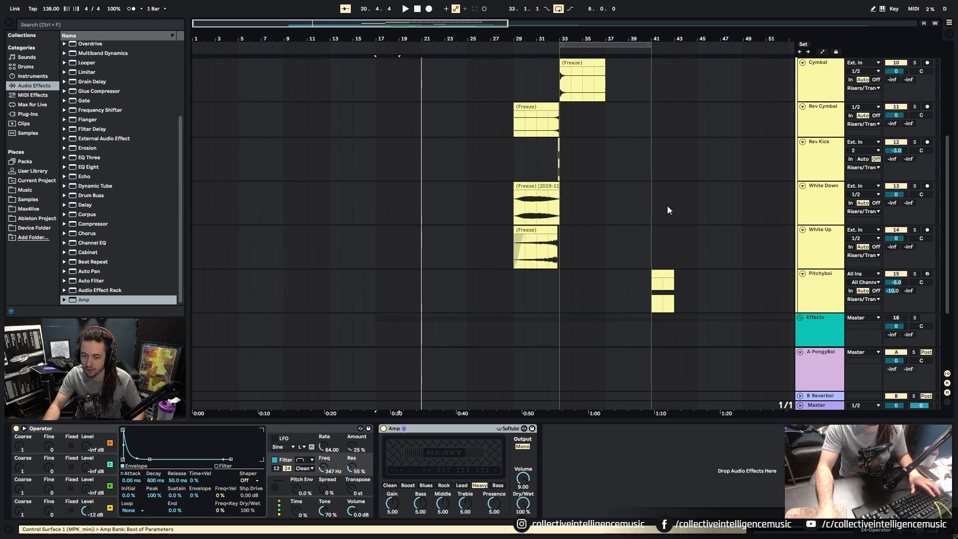
pyautogui.scroll(1, 655, 208)
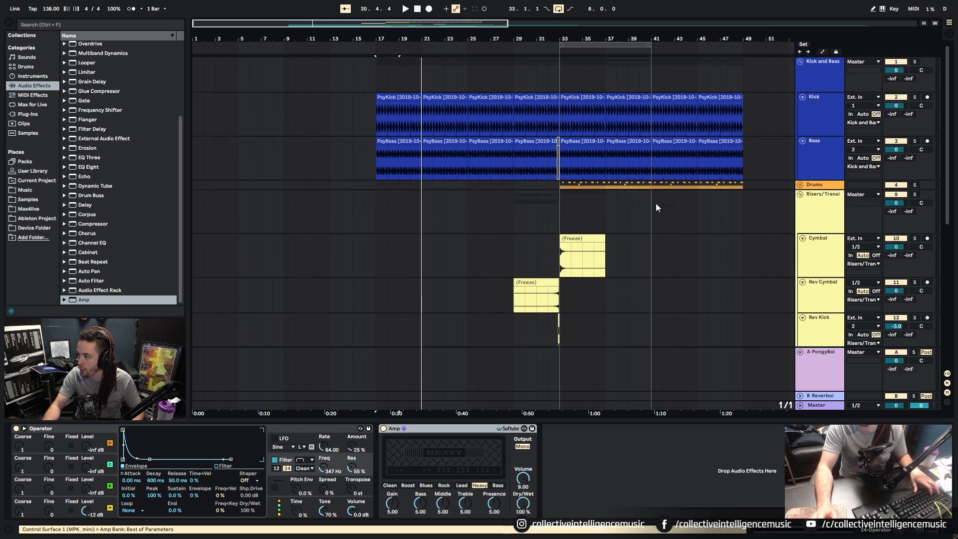
pyautogui.moveTo(377, 214); pyautogui.dragTo(740, 230)
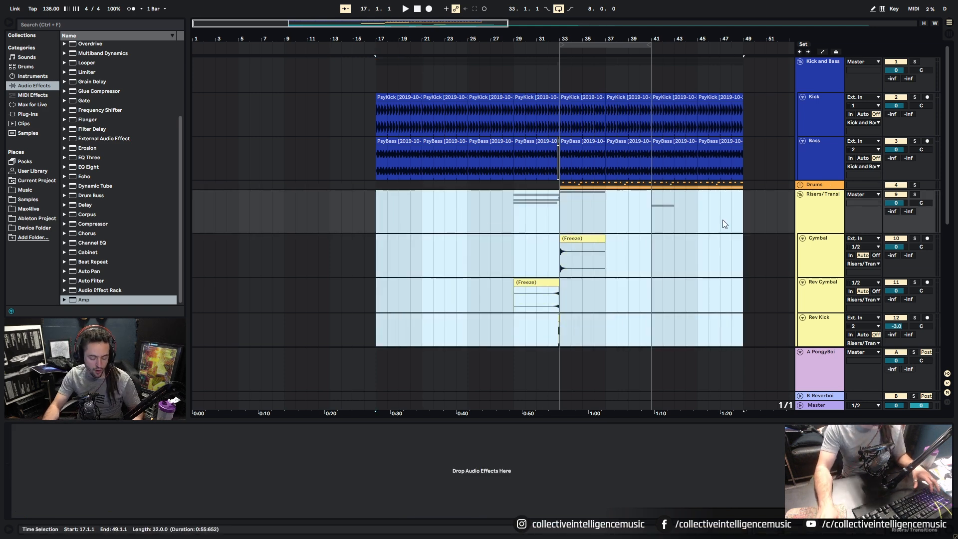
# Unfold the Warp Sound, Squelch Guy and 24 Operator tracks in the Effects section.
pyautogui.scroll(-15, 727, 217)
pyautogui.click(802, 252)
pyautogui.click(803, 253)
pyautogui.click(803, 263)
pyautogui.click(804, 263)
pyautogui.click(800, 300)
pyautogui.scroll(-2, 800, 303)
pyautogui.click(800, 309)
pyautogui.scroll(-2, 801, 306)
pyautogui.click(802, 319)
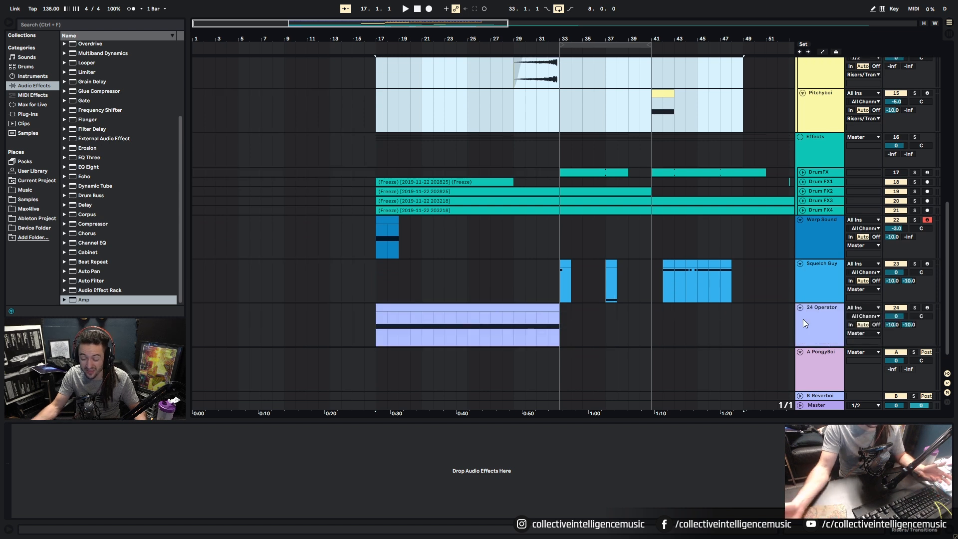